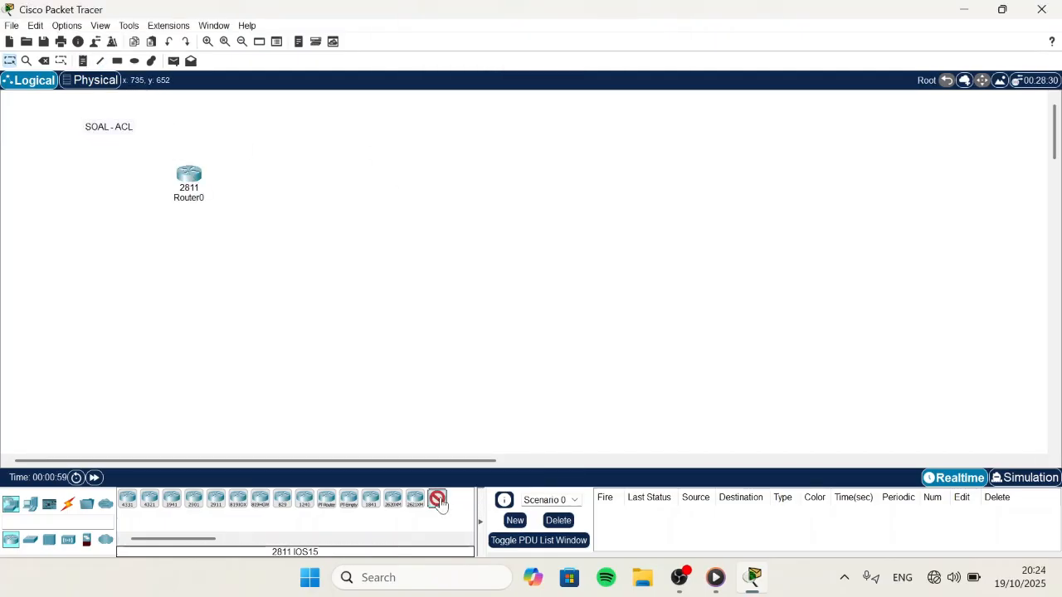
Step: Place a second 2811 router level with the first one and six PCs below the first router
left_click(613, 178)
left_click(30, 504)
left_click(112, 203)
left_click(110, 271)
left_click(109, 348)
left_click(166, 356)
left_click(231, 356)
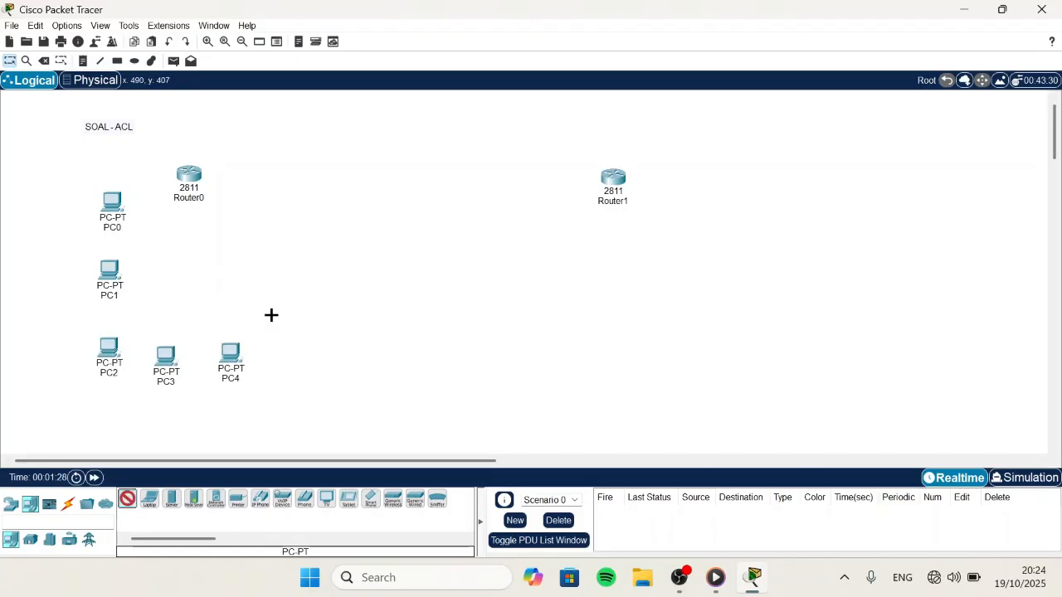
left_click(272, 236)
Step: Arrange the six PCs into two columns of three beneath Router0
left_click_drag(285, 343, 278, 304)
left_click_drag(166, 355, 279, 382)
left_click_drag(112, 201, 115, 233)
left_click_drag(109, 345, 111, 378)
Step: Place one 2960-24TT switch between the PC columns and another below Router1
left_click(11, 504)
left_click(30, 539)
left_click_drag(282, 498, 617, 300)
Step: Add three Server-PT devices around Switch1, two on the side facing the PCs and one on the other
left_click_drag(172, 499, 622, 396)
left_click_drag(172, 499, 771, 257)
left_click_drag(517, 213, 473, 249)
left_click_drag(621, 396, 473, 360)
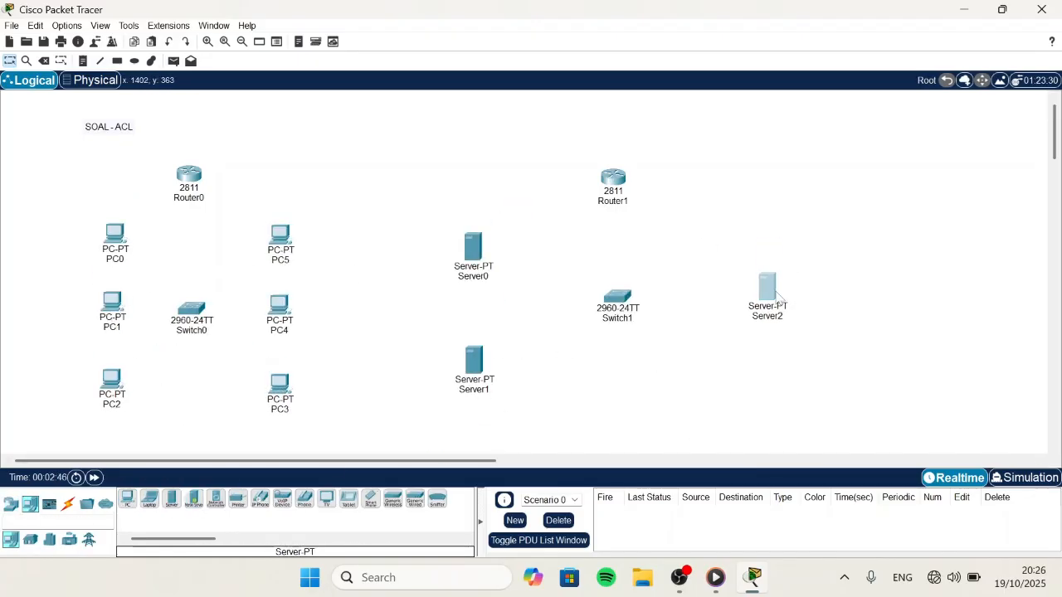
Step: Cable Router0 to Router1 and Router0 to Switch0 using the automatic connection type
left_click(68, 504)
left_click(188, 174)
left_click(604, 177)
left_click(189, 175)
left_click(190, 309)
Step: Connect all six PCs to Switch0 with automatically chosen cables
left_click(115, 233)
left_click(191, 309)
left_click(112, 301)
left_click(191, 308)
left_click(111, 378)
left_click(190, 308)
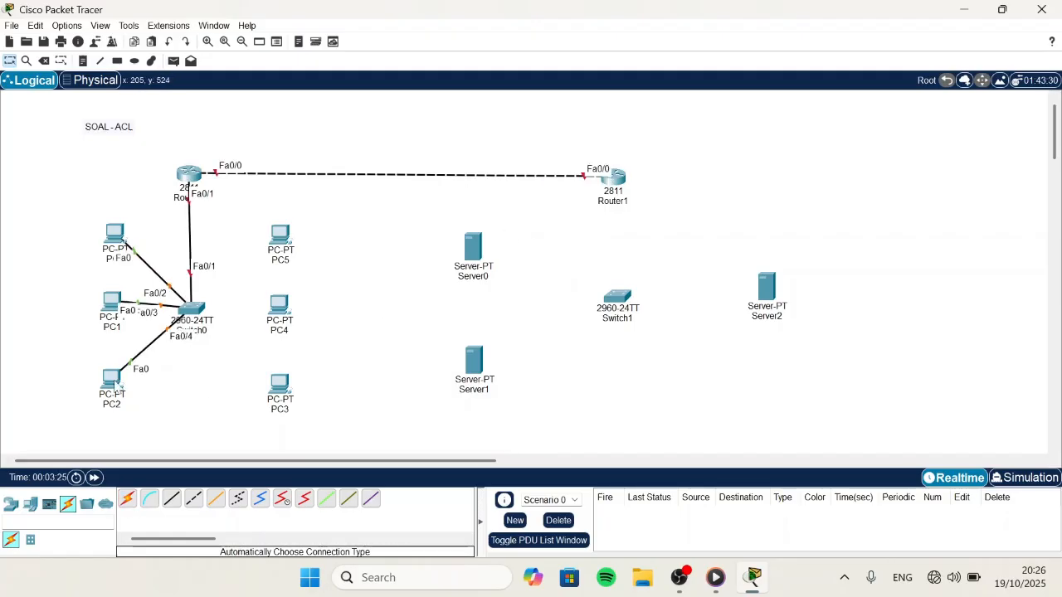
left_click(127, 498)
left_click(279, 303)
left_click(190, 309)
left_click(127, 497)
left_click(280, 234)
left_click(191, 308)
Step: Connect Router1 and the three servers to Switch1 with automatically chosen cables
left_click(127, 498)
left_click(613, 177)
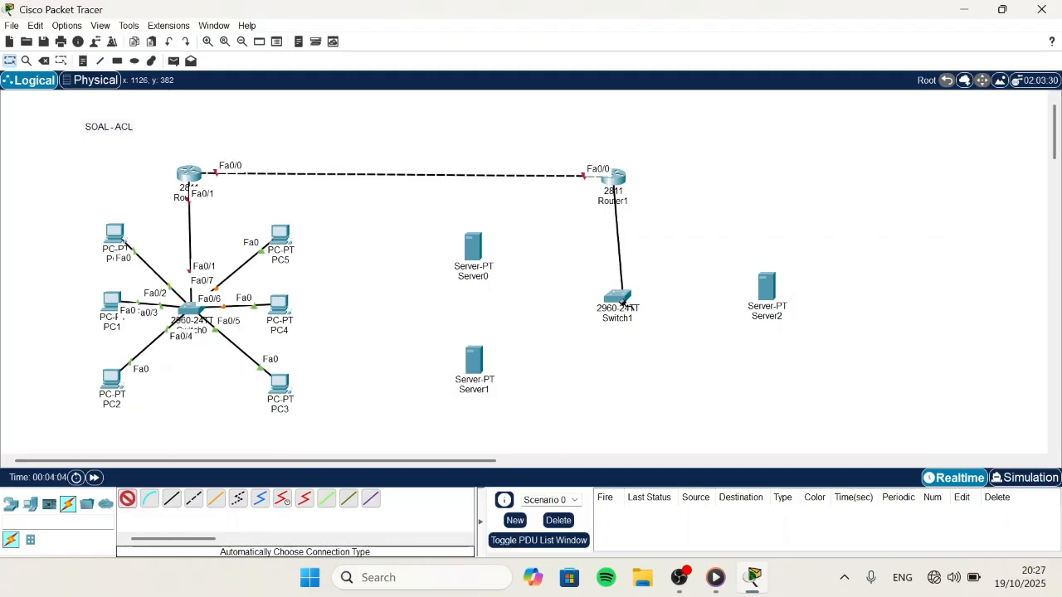
left_click(618, 296)
left_click(127, 497)
left_click(616, 296)
left_click(767, 287)
left_click(474, 360)
left_click(475, 248)
Step: Move the whole network topology right and slightly up to free space beside the PCs
left_click_drag(830, 425, 75, 150)
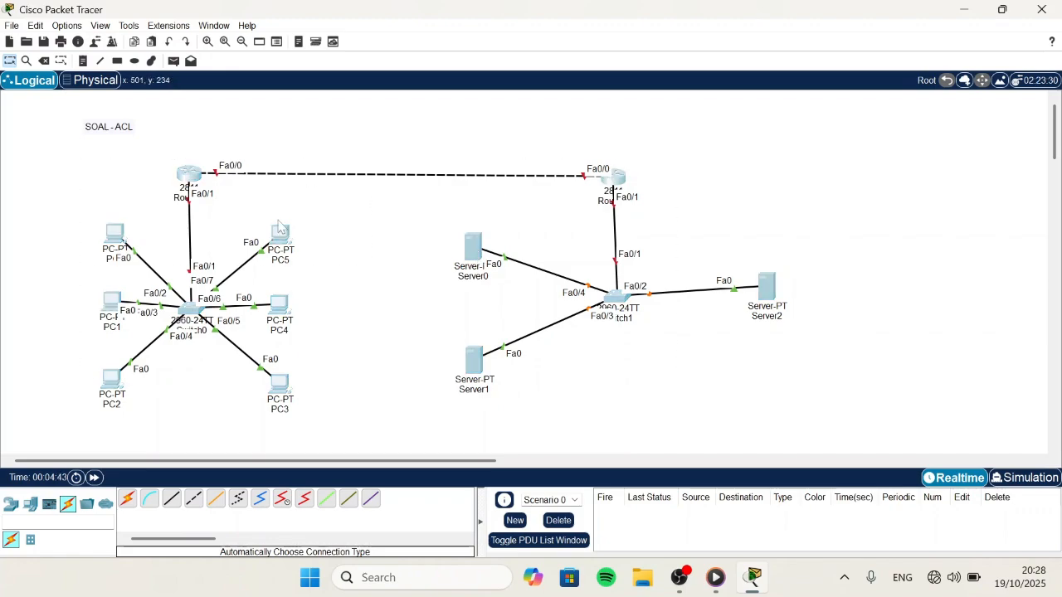
left_click_drag(280, 236, 389, 201)
left_click(694, 320)
Step: Add the note 5.5.5.1/24 beside the Fa0/0 link of Router0
left_click(84, 62)
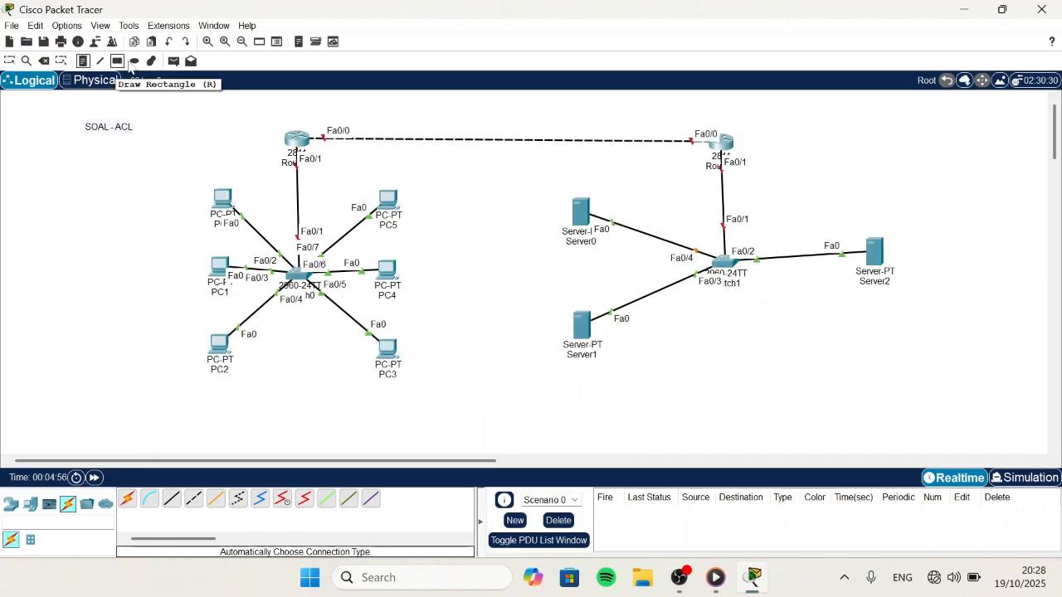
left_click(326, 121)
type("5.5.5.1/24")
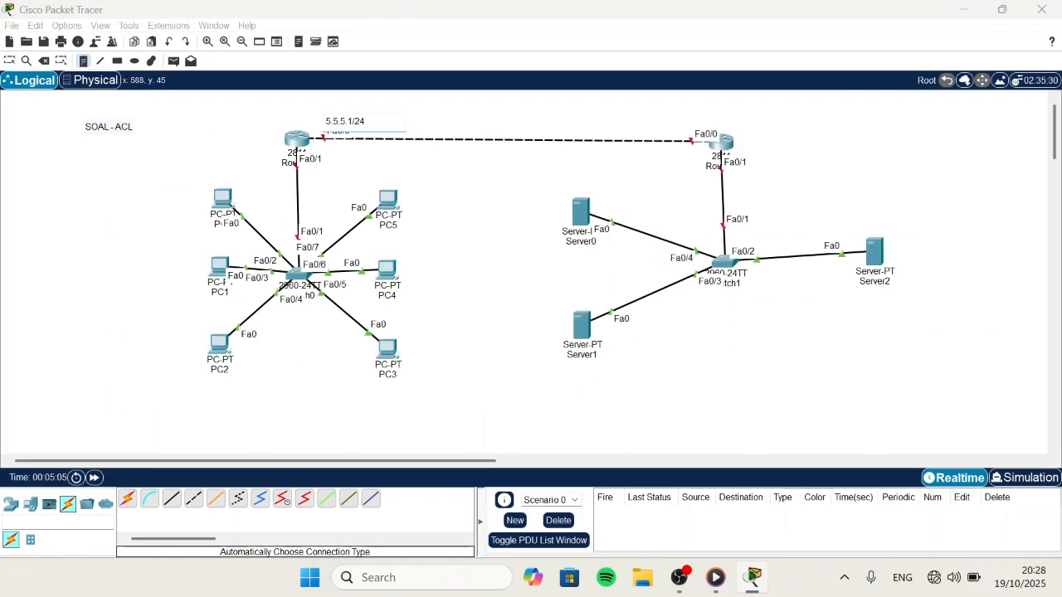
Step: Add a note beside the PCs listing VLAN 10 = 192.168.5.0/24, VLAN 20 = 192.168.10.0/24 and VLAN 30 = 192.168.15.0/24, placed clear of the devices
left_click(84, 207)
key("Caps_Lock")
type("VLAN 10")
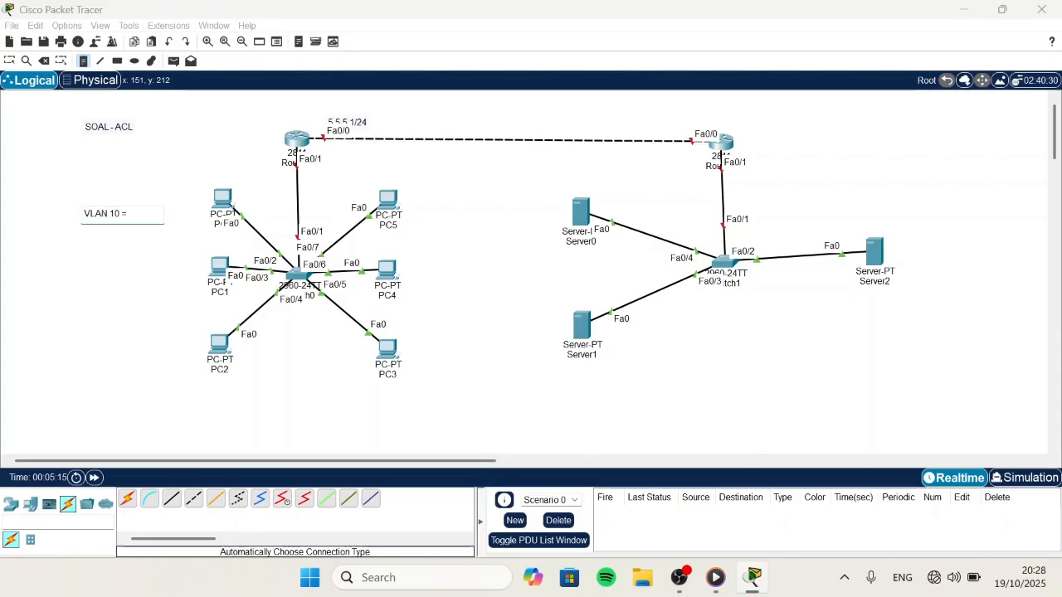
type(" = 192.168.5.0/24")
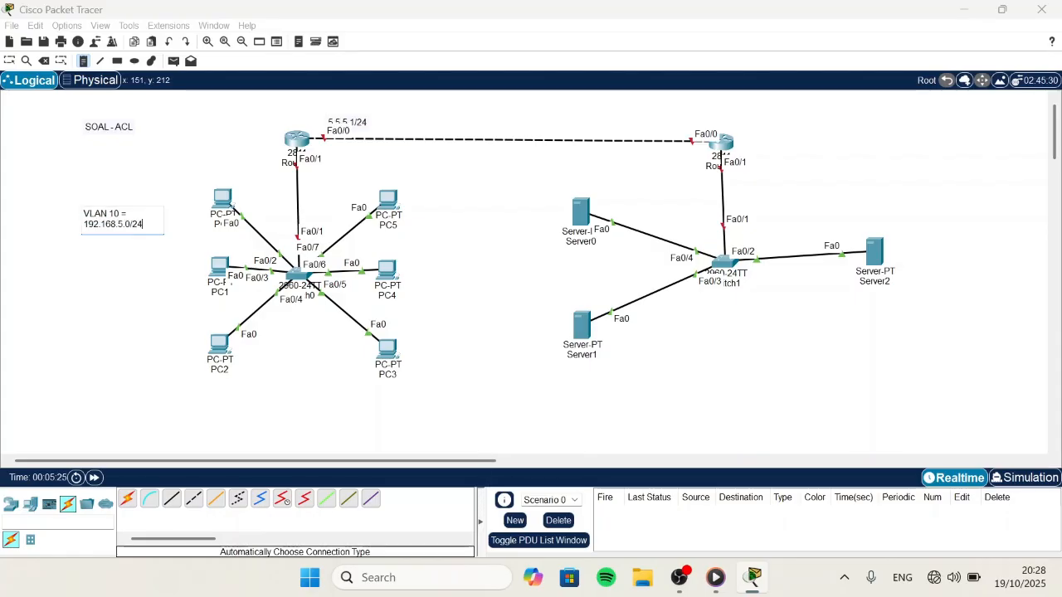
key("Return")
type("VLAN 20 = 192.168.10")
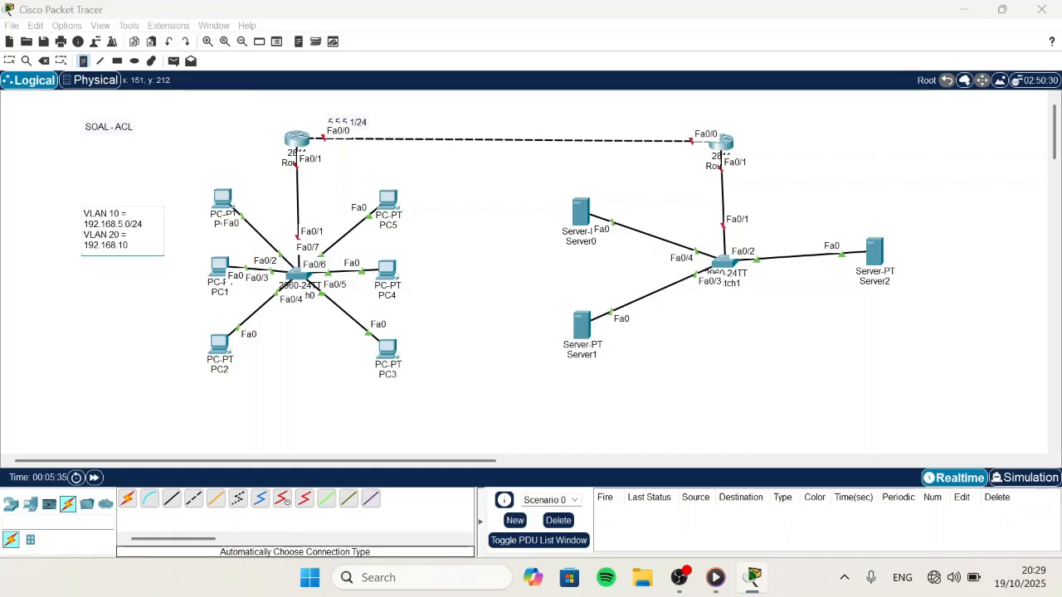
type(".0/24")
key("Return")
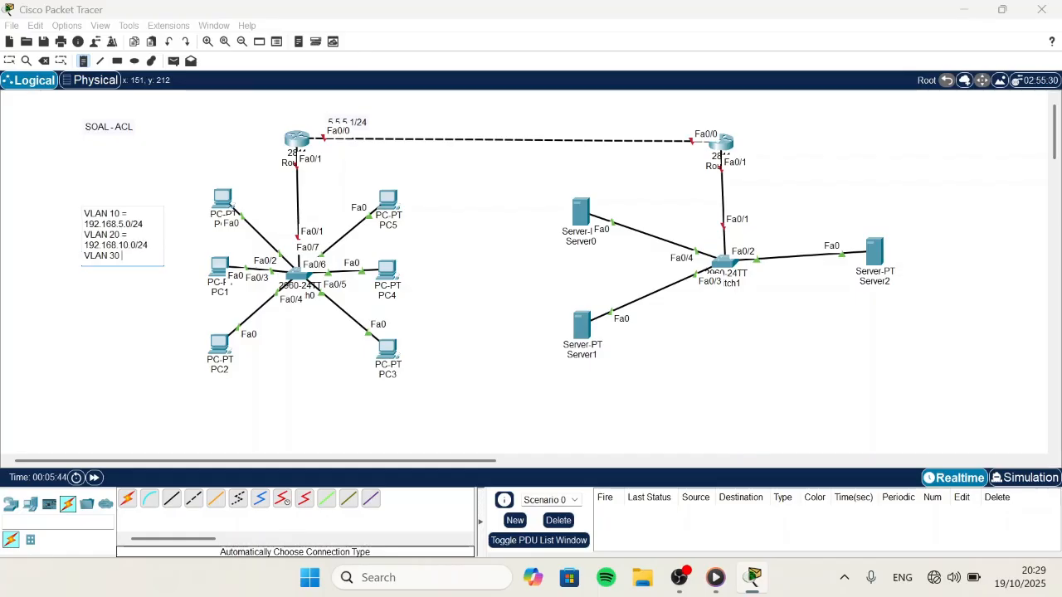
type("VLAN 30 = 192.168.15.0/24")
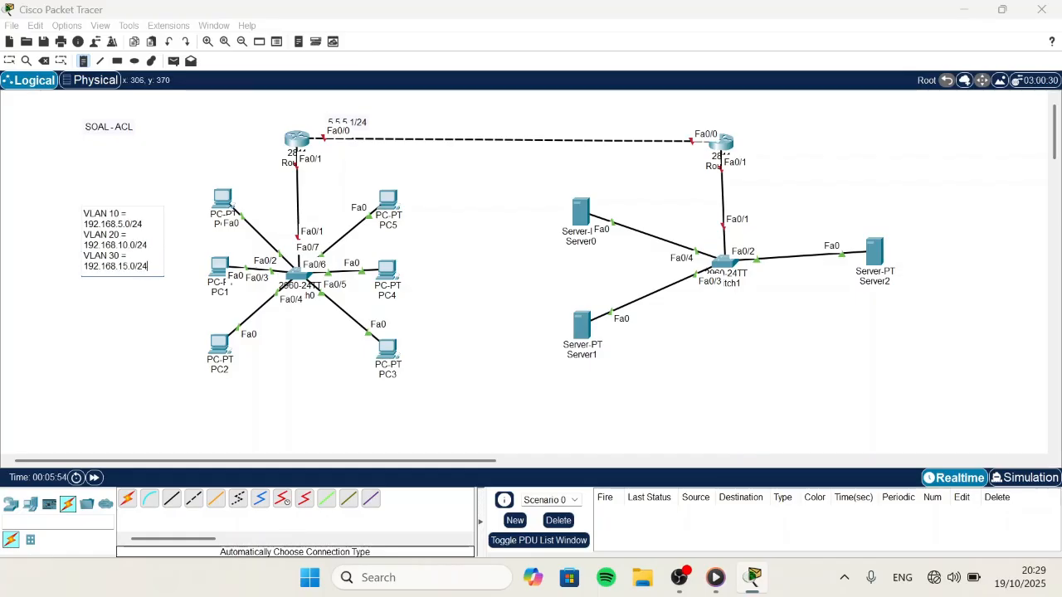
left_click(9, 61)
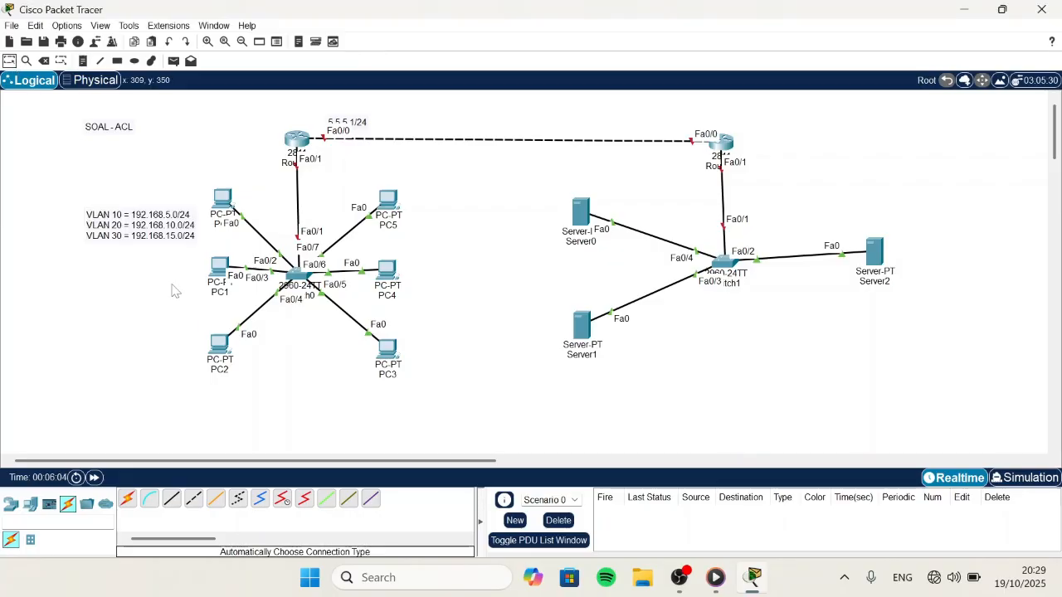
left_click_drag(160, 239, 139, 239)
Step: Add the note 5.5.5.2/24 beside the Fa0/0 link of Router1
left_click(83, 61)
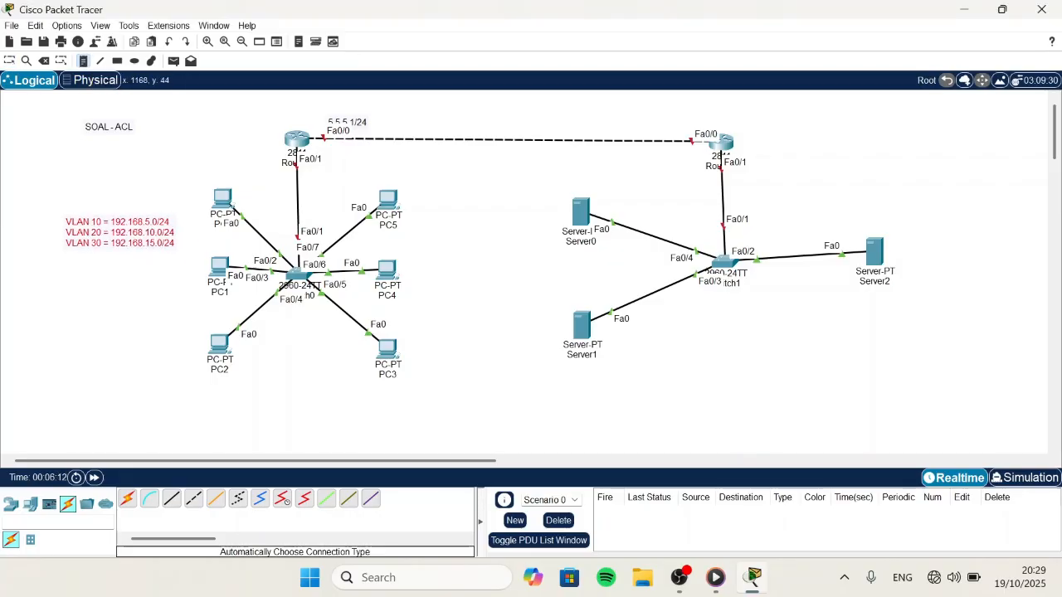
left_click(647, 123)
type("19")
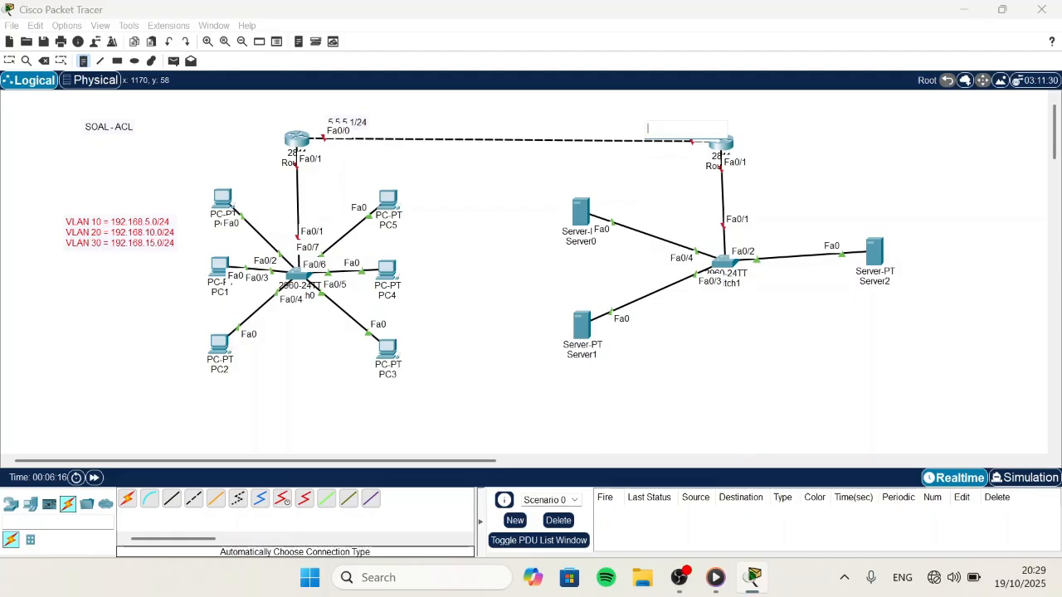
type("10")
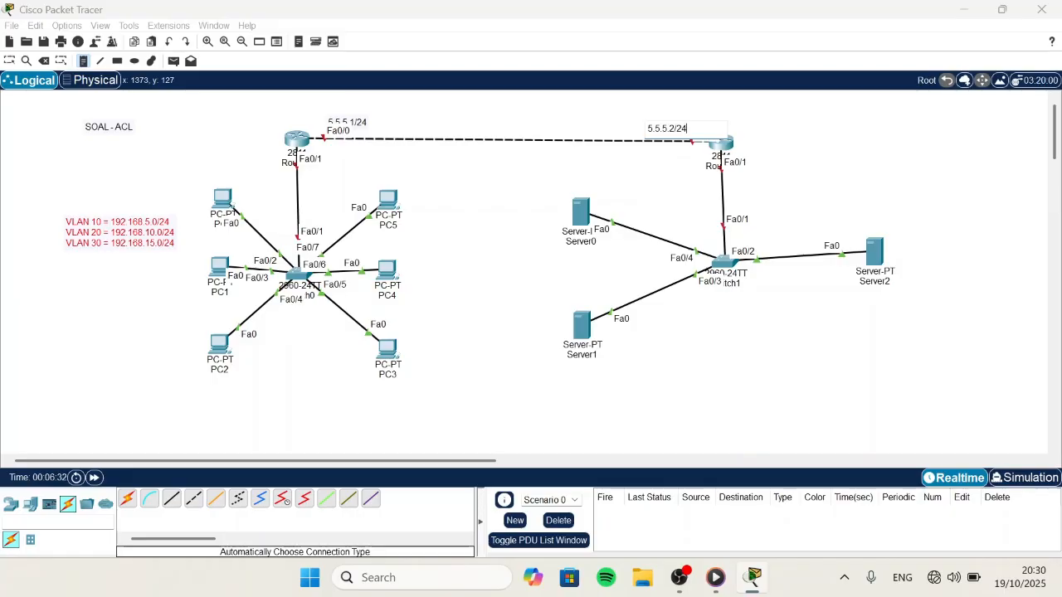
Step: Add the note 192.168.1.0/24 beside Router1's Fa0/1 port and shift it slightly upward
left_click(755, 160)
type("192.168")
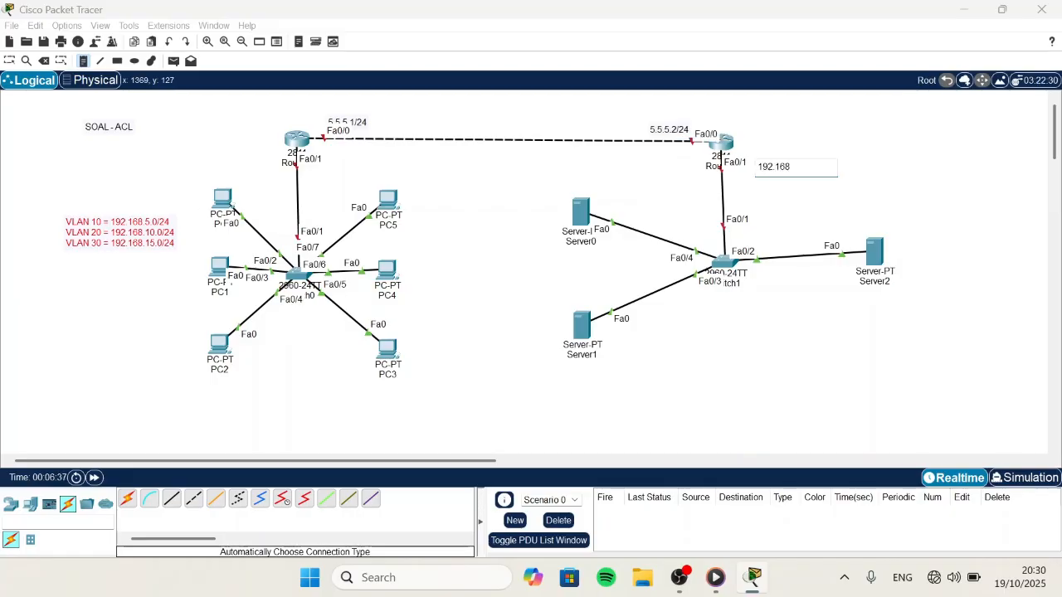
type(".1.0/24")
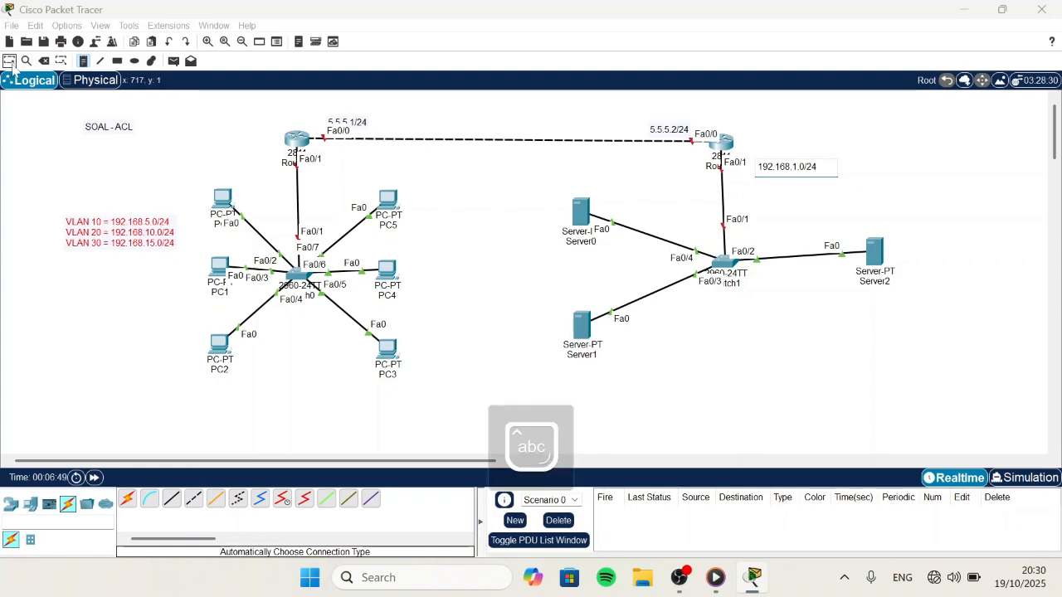
left_click(830, 213)
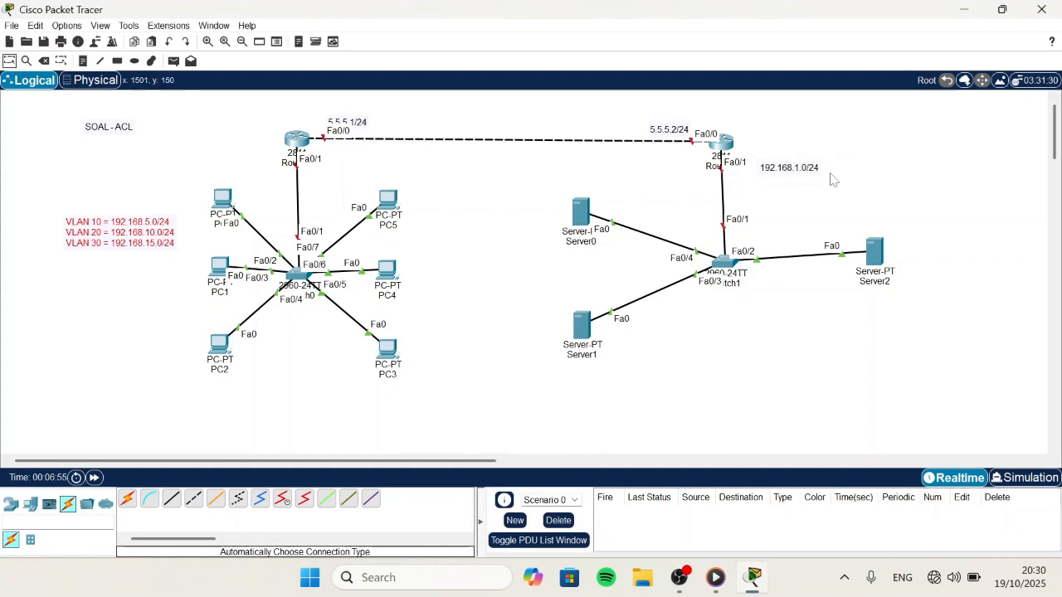
key("Escape")
left_click_drag(809, 172, 809, 158)
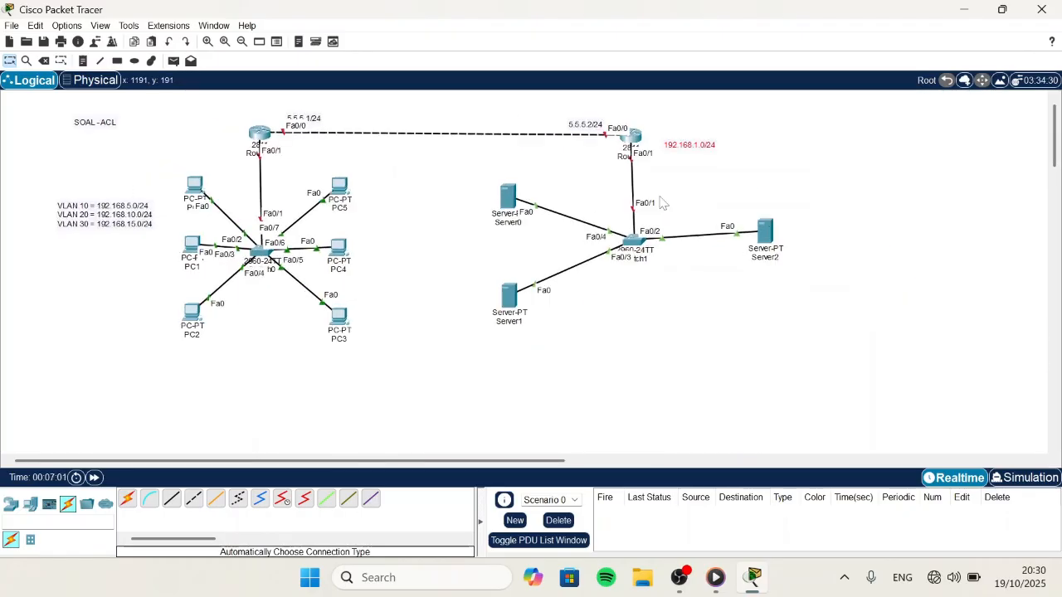
scroll(661, 203, "up", 2)
scroll(661, 203, "down", 2)
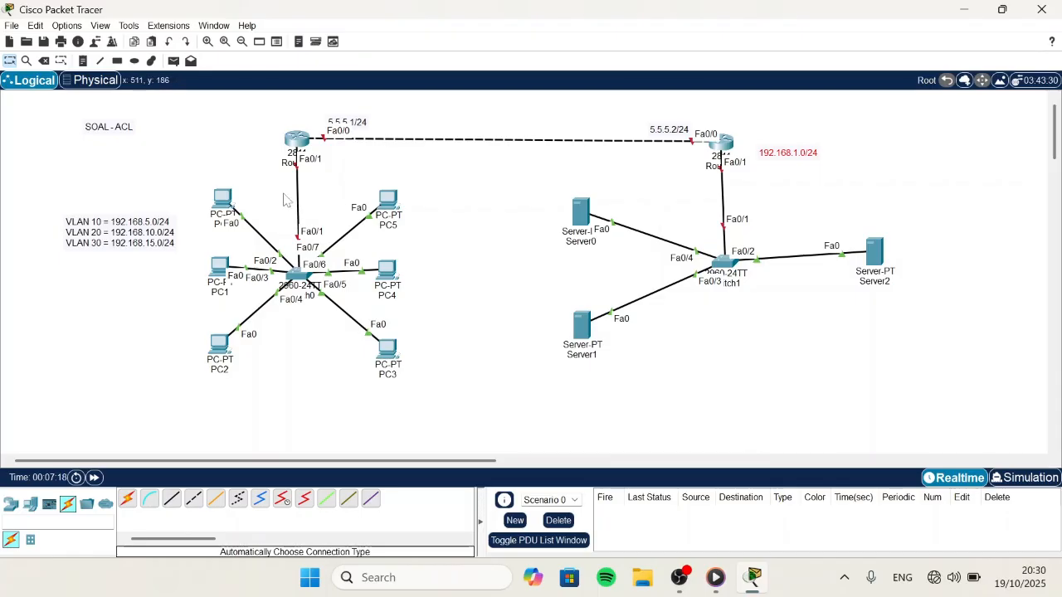
Step: Power off Router0, install an NM-1FE-TX module in its large slot, and power it back on
left_click(297, 141)
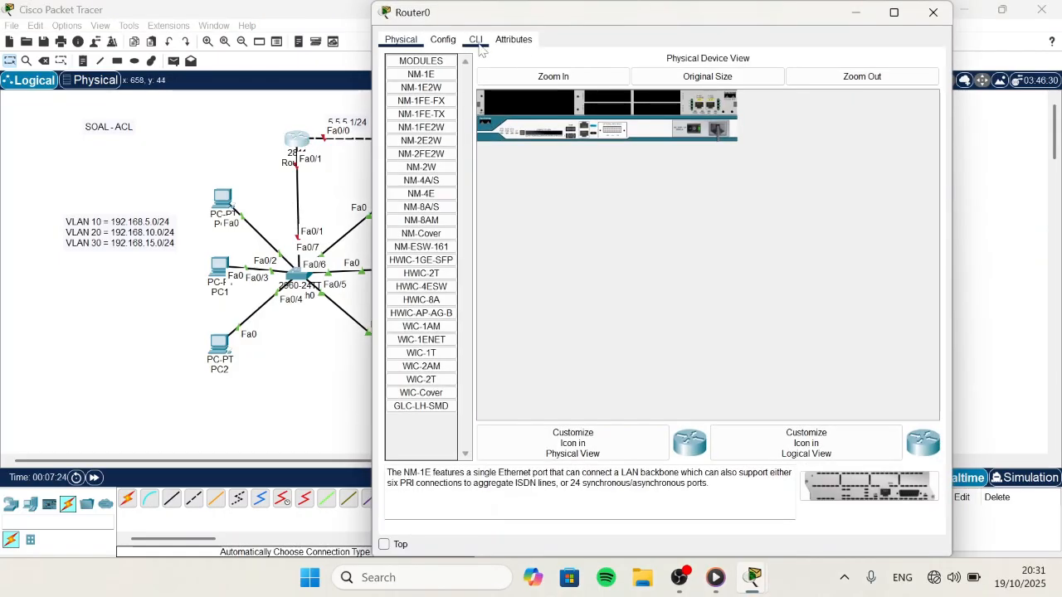
left_click(535, 78)
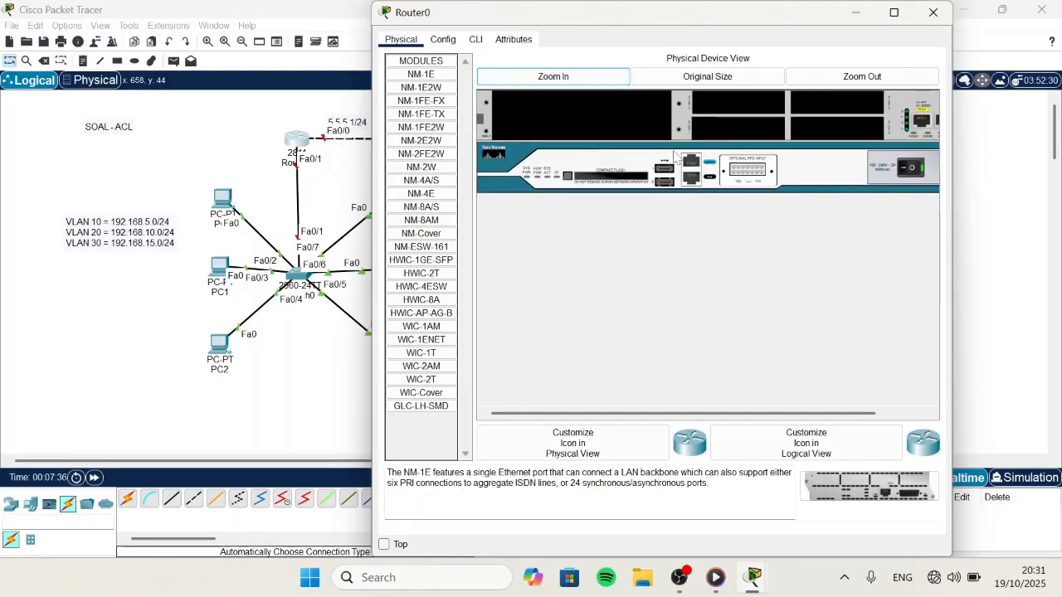
left_click(912, 169)
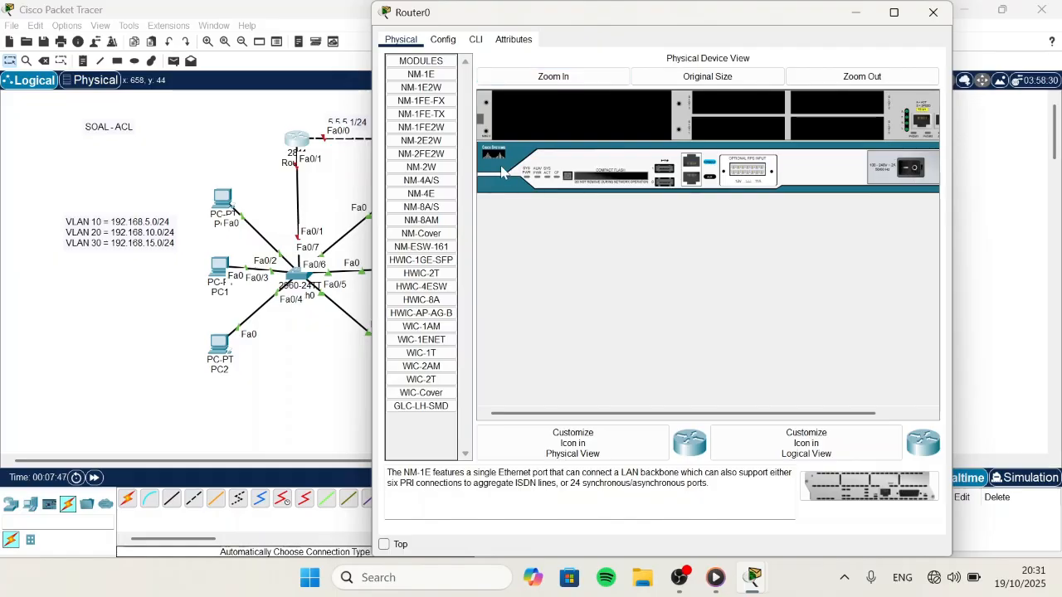
left_click_drag(448, 121, 605, 144)
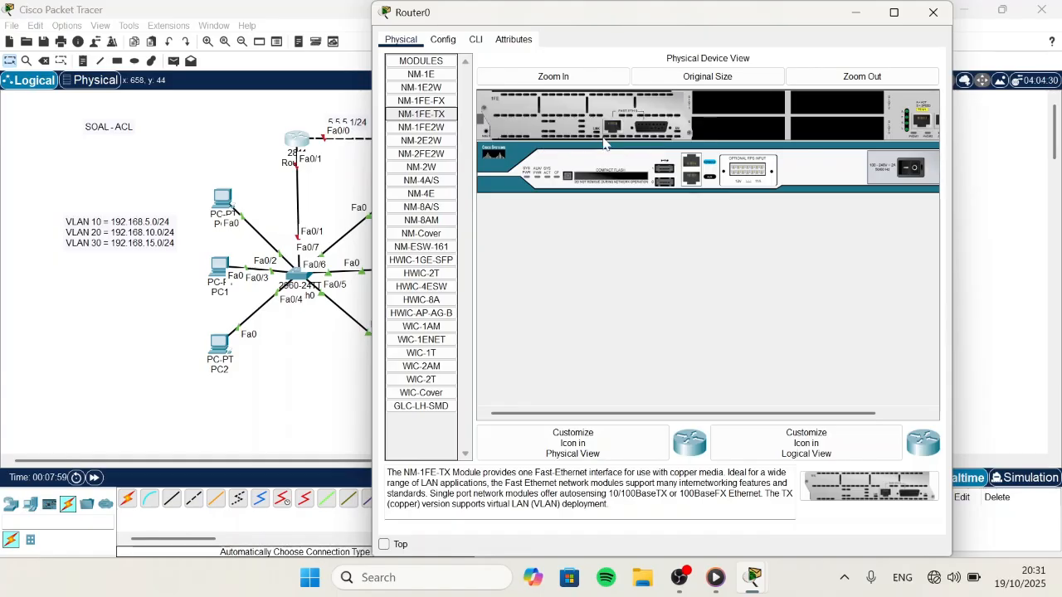
left_click(912, 168)
left_click(932, 12)
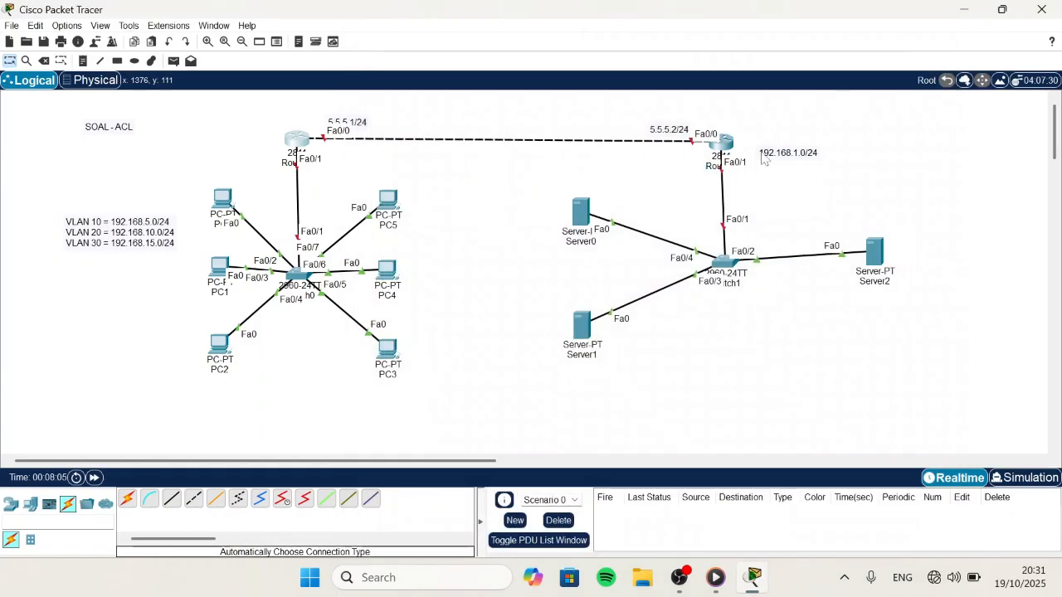
Step: Install an NM-1FE-TX module in Router1's large slot while it is powered off, and restore its power
left_click(712, 146)
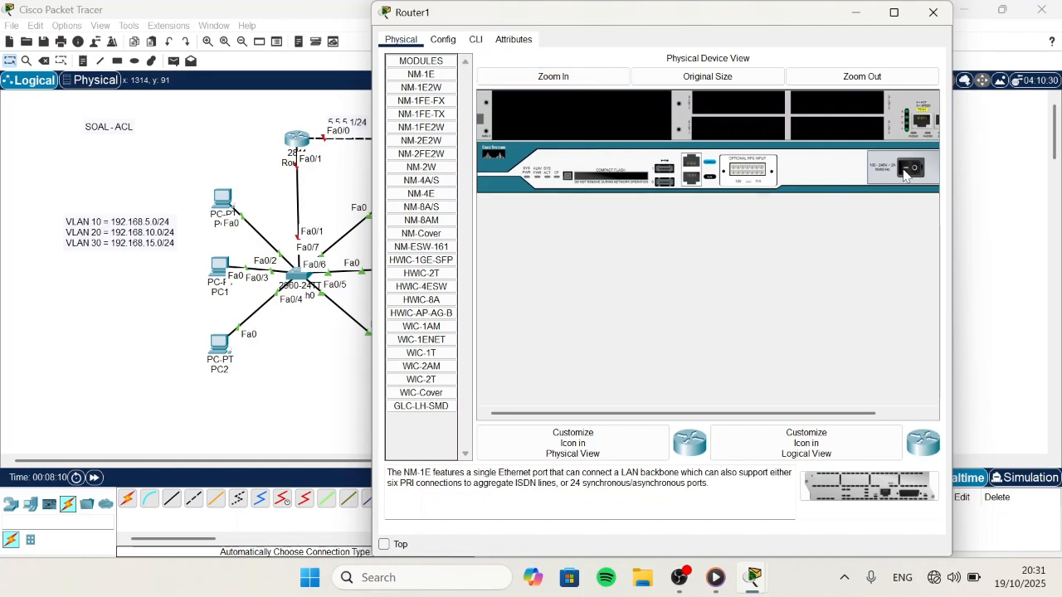
left_click_drag(446, 122, 581, 116)
left_click(912, 168)
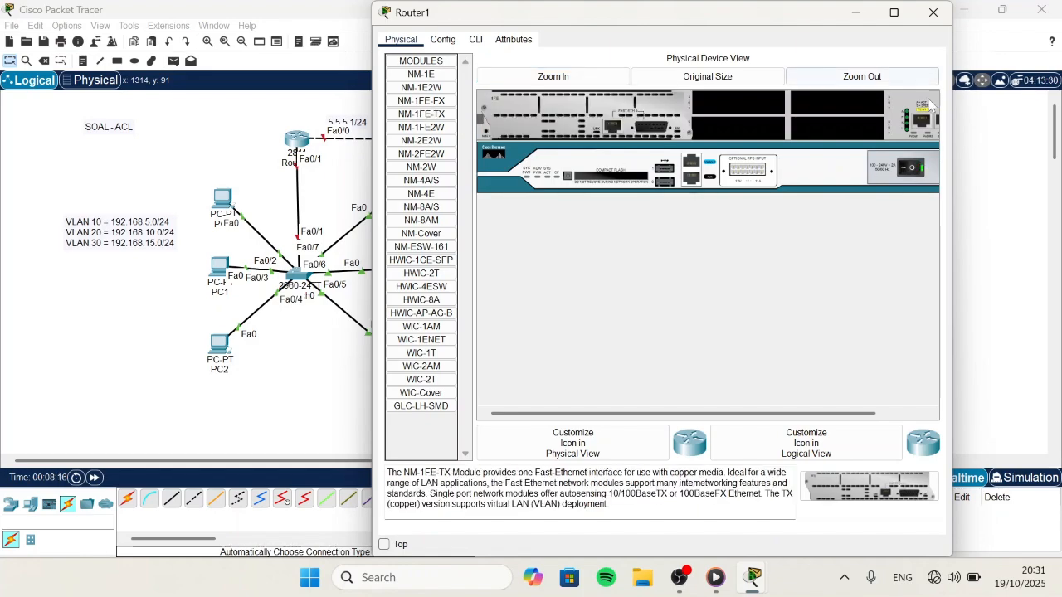
left_click(933, 12)
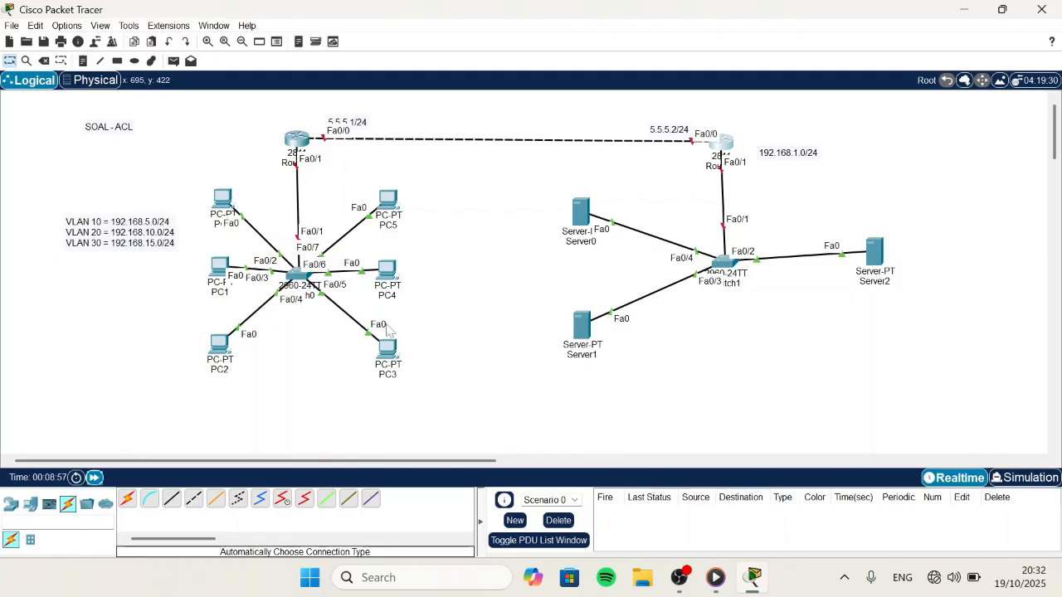
Step: Rename the router above the PCs as Router1 and the one above the servers as Router2
left_click(287, 165)
left_click(709, 165)
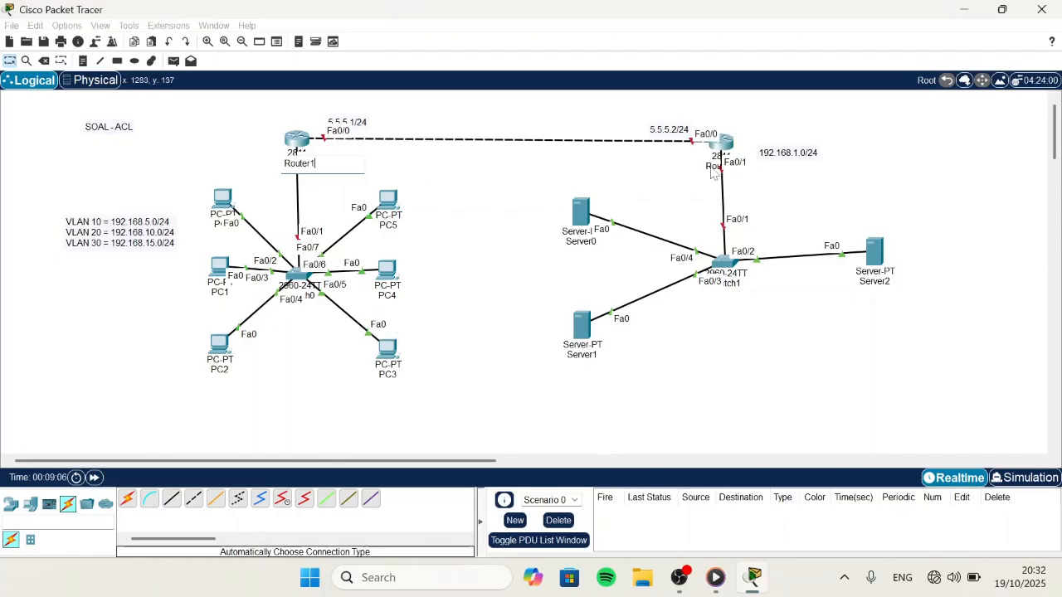
left_click(709, 166)
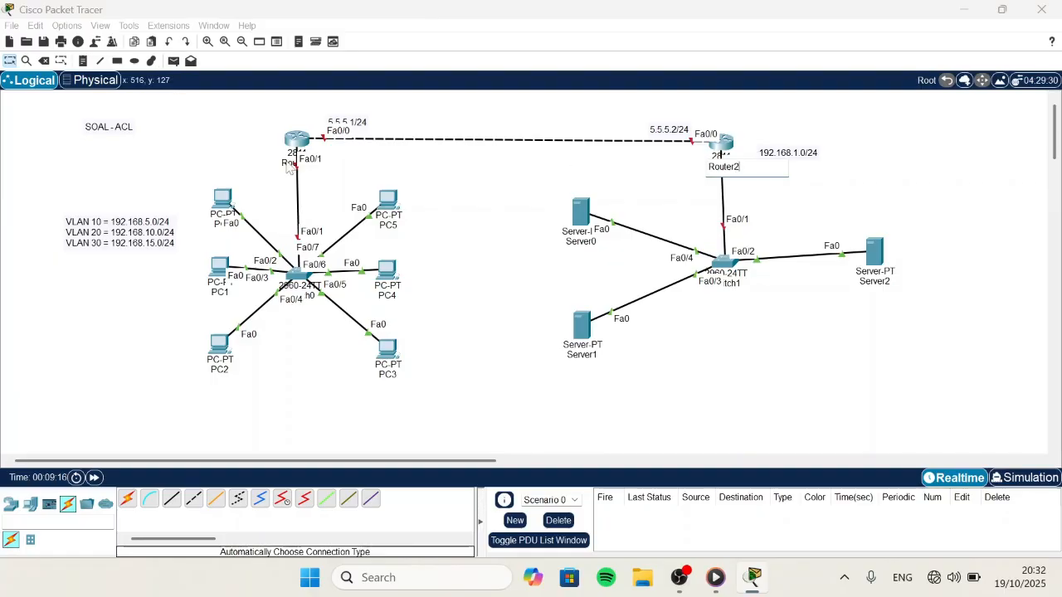
Step: Open the command line of the router above the PCs, decline the initial configuration dialog, and enter global configuration mode
left_click(286, 142)
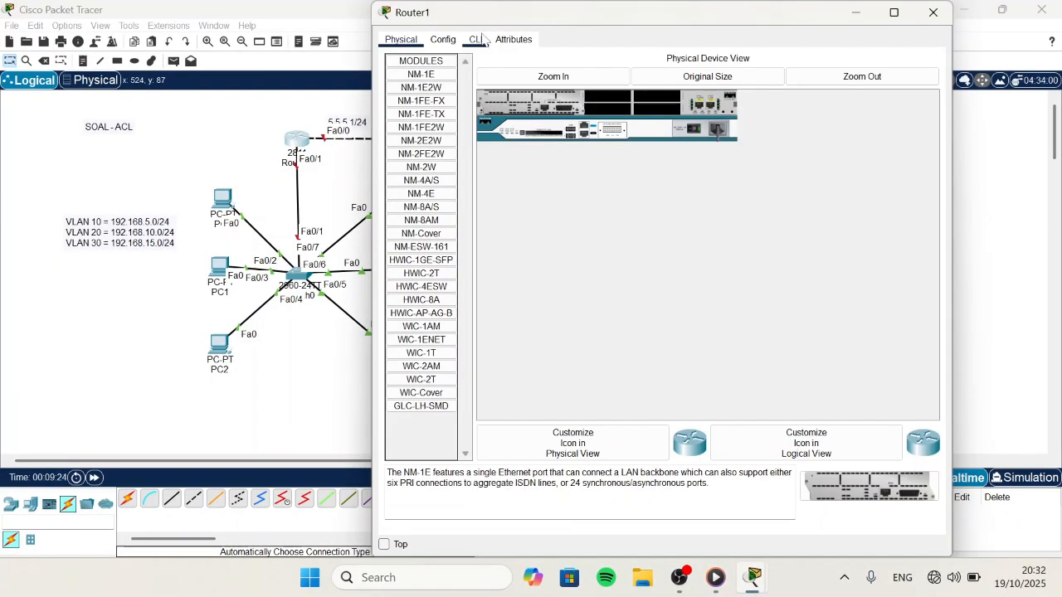
left_click(477, 39)
key("Return")
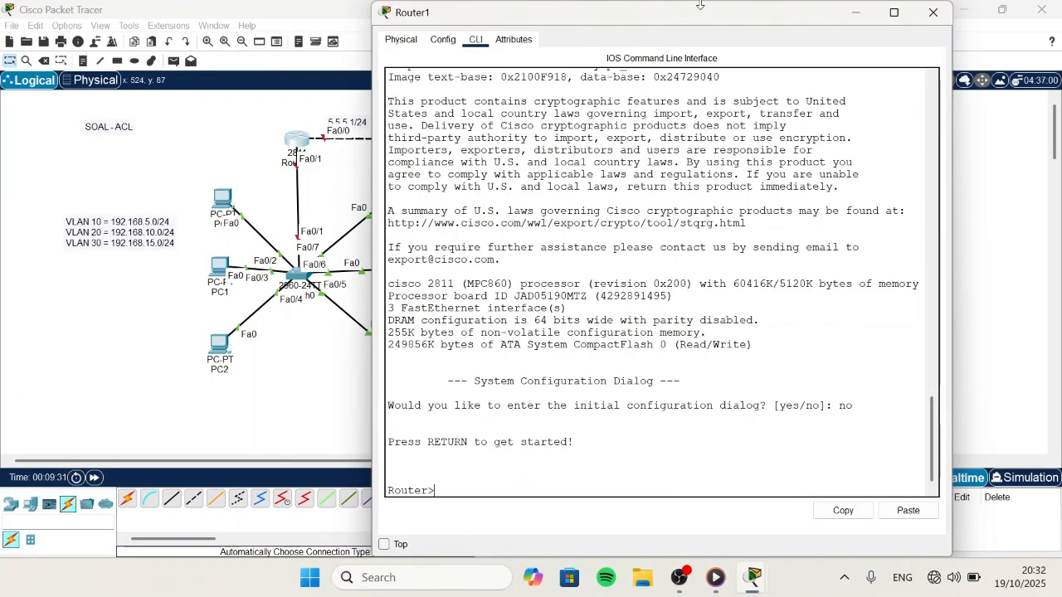
left_click_drag(700, 3, 732, 229)
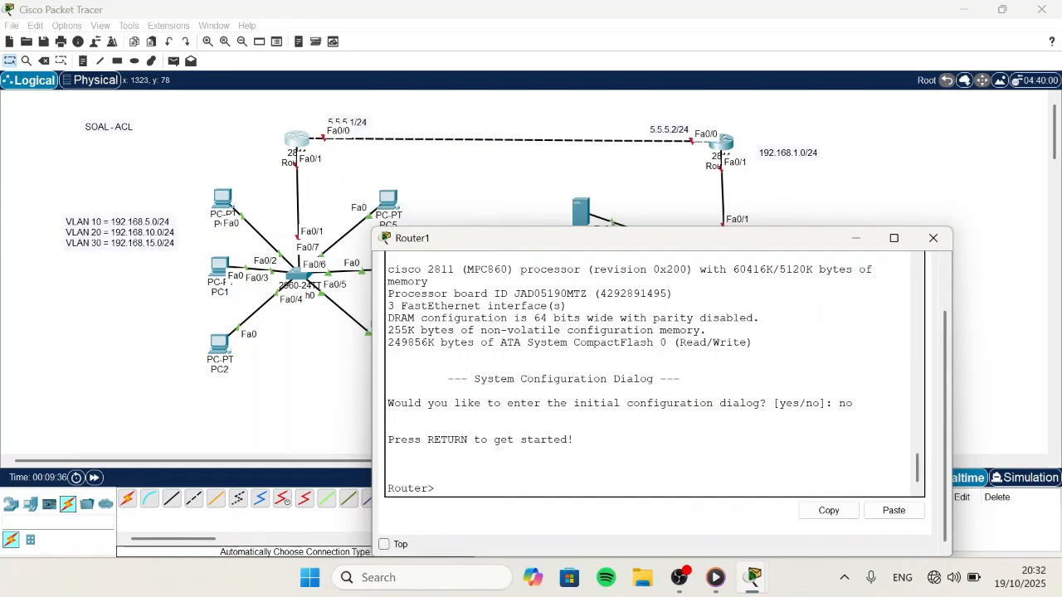
type("en")
key("Return")
type("conf t")
key("Return")
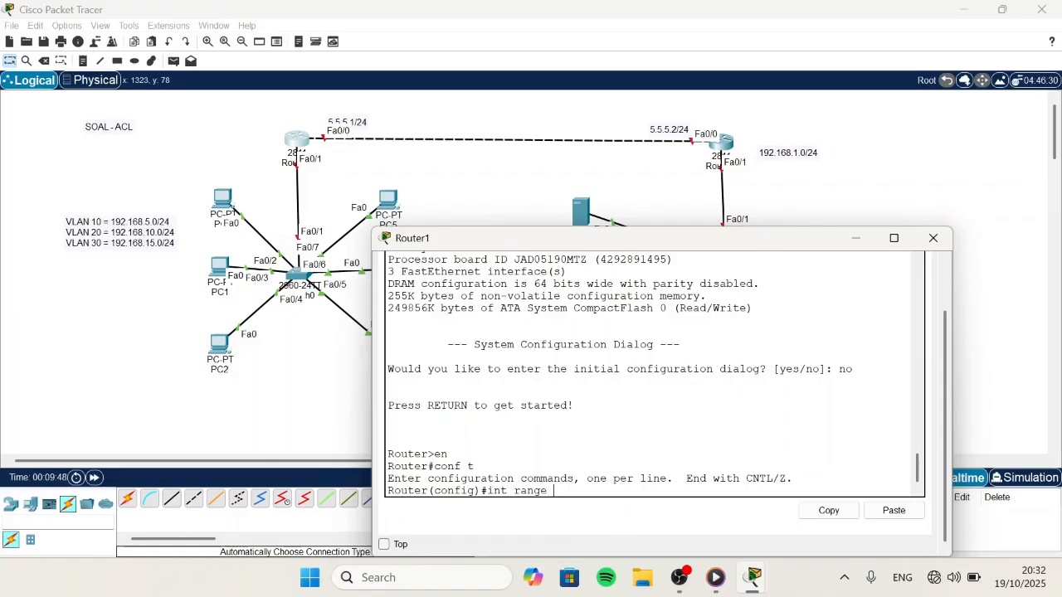
Step: Enable interfaces fa0/0-1 on Router1 as a range with no shutdown
type("int range fa0/0-1")
key("Return")
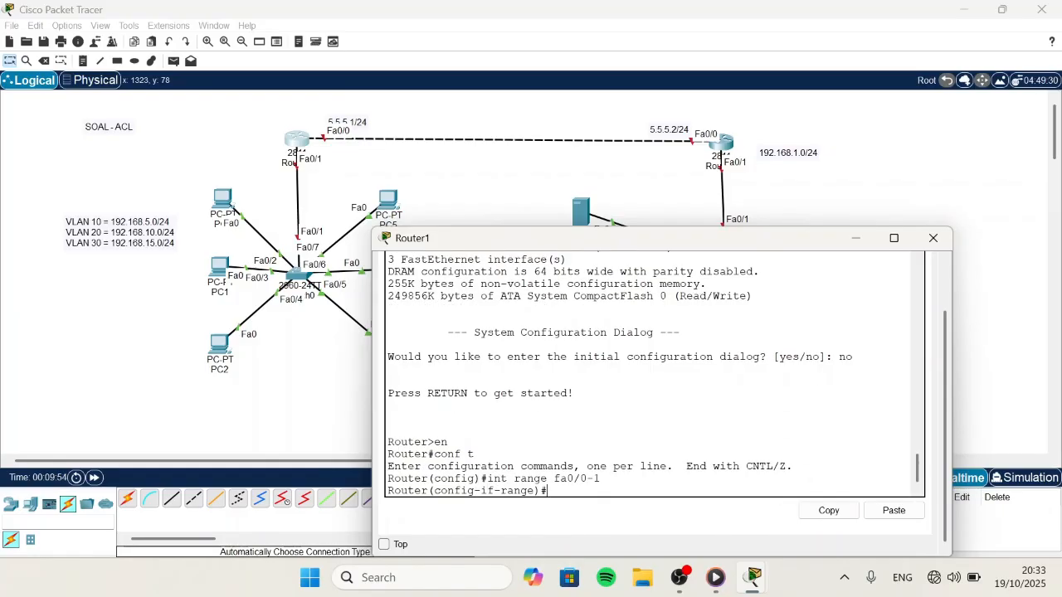
type("no sh")
key("Return")
key("Return")
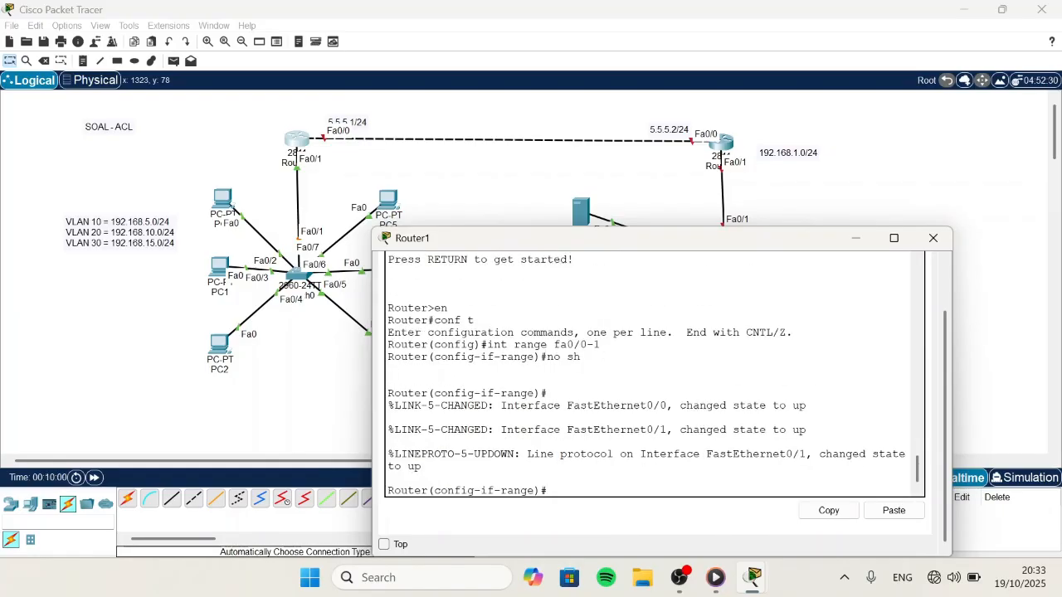
Step: Open Router2's command line, decline the initial configuration dialog, and enter global configuration mode
left_click(732, 148)
left_click(476, 38)
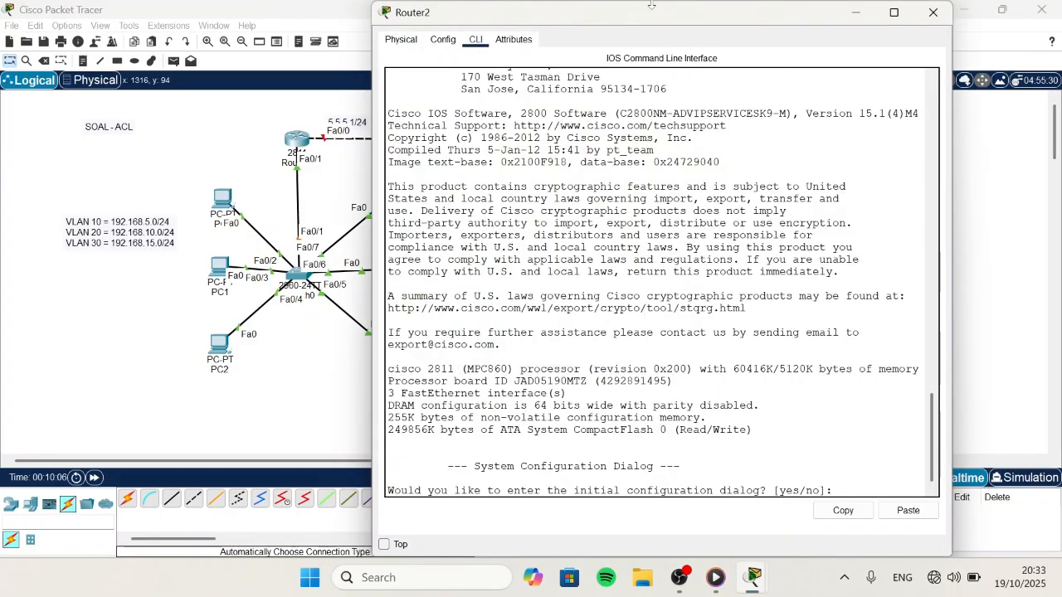
left_click_drag(531, 1, 531, 266)
scroll(580, 398, "down", 5)
type("no")
key("Return")
key("Return")
type("en")
key("Return")
type("conf t")
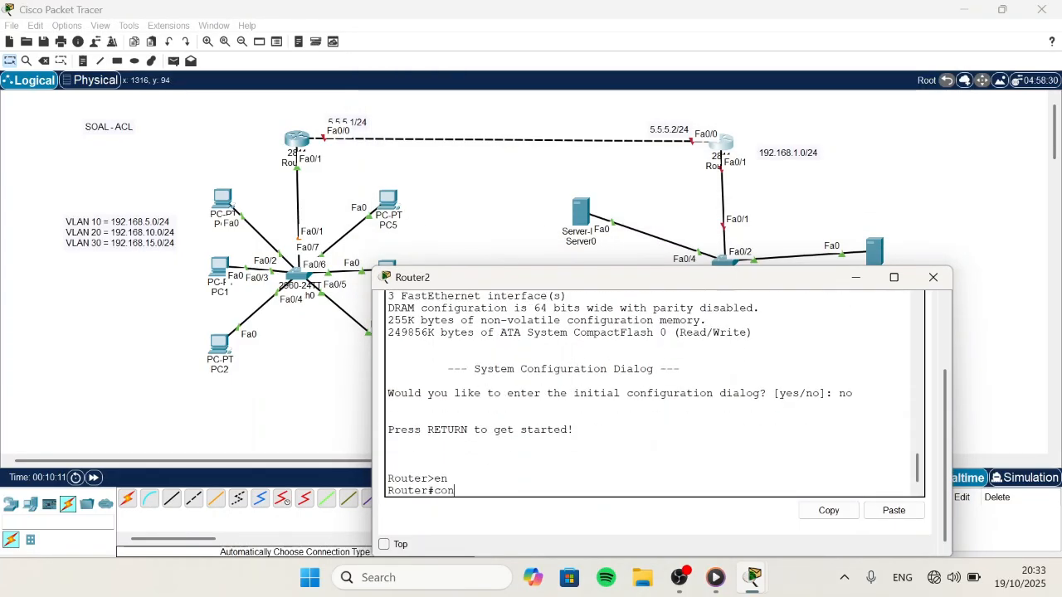
key("Return")
Step: Bring up interfaces fa0/0-1 on Router2 as a range with no shutdown
type("int range fa")
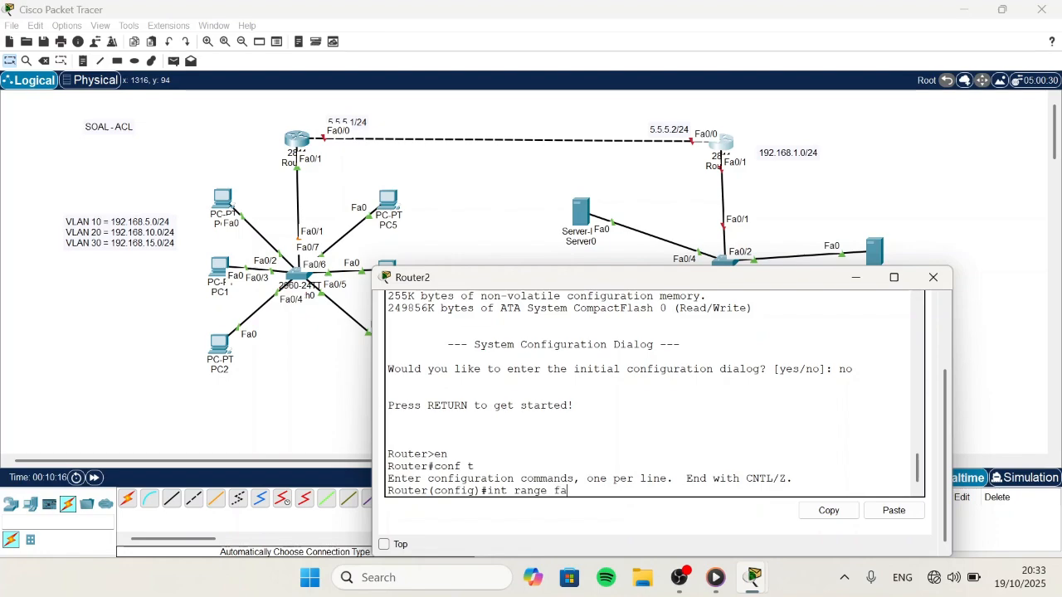
type("0/0-1")
key("Return")
type("m")
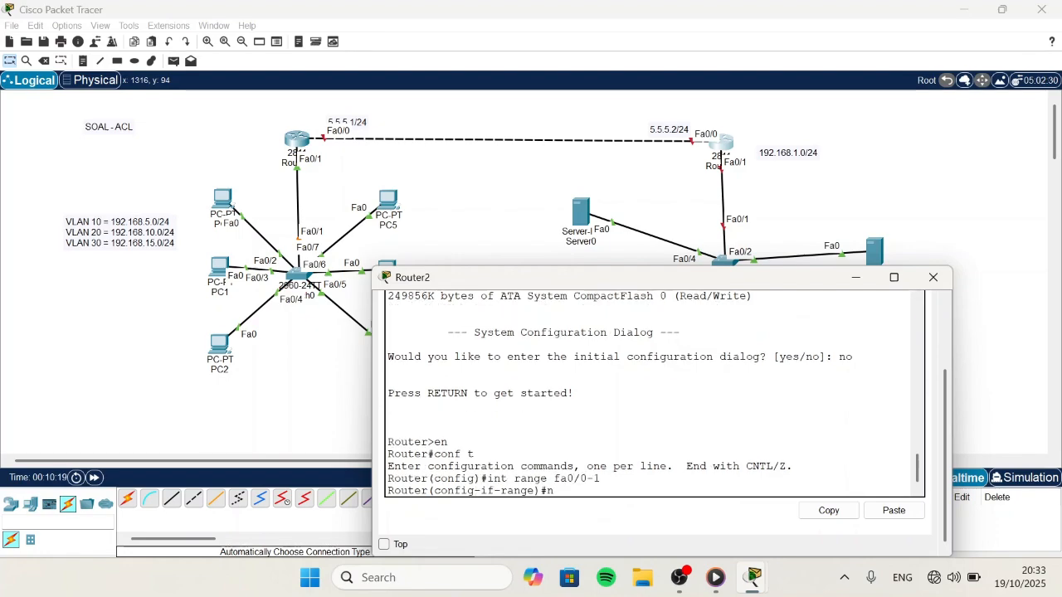
type("o sh")
key("Return")
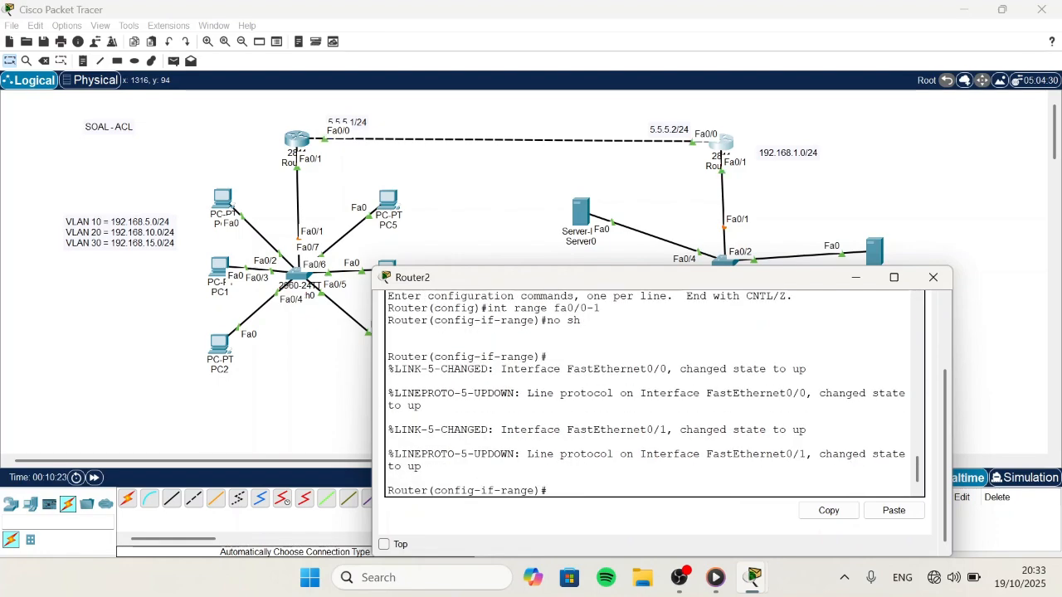
left_click(297, 142)
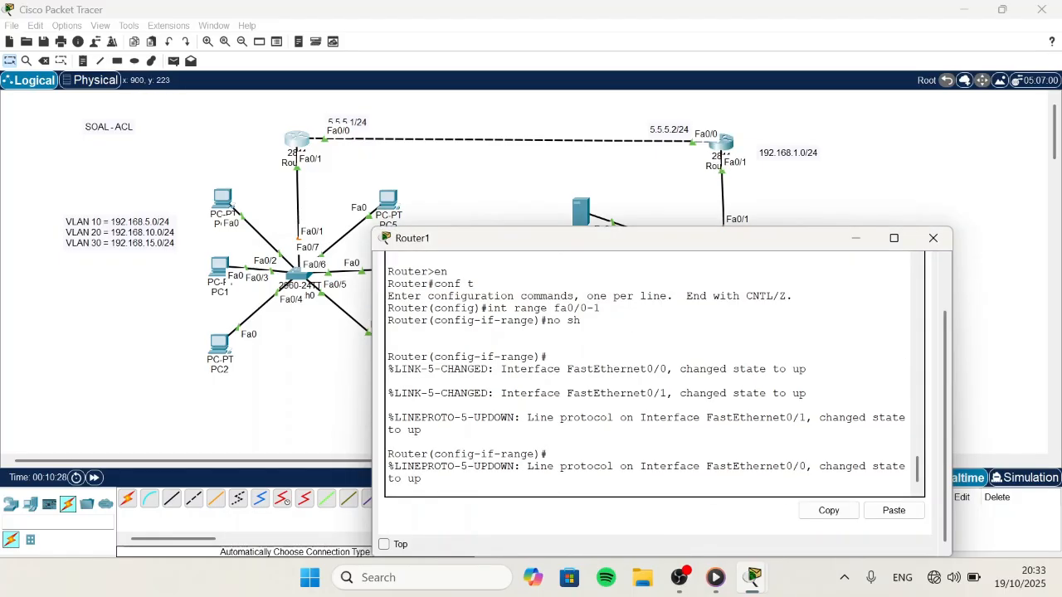
Step: Draw a rectangle filled with light blue #b2d3ff behind PC1 and the PC above it
left_click(100, 60)
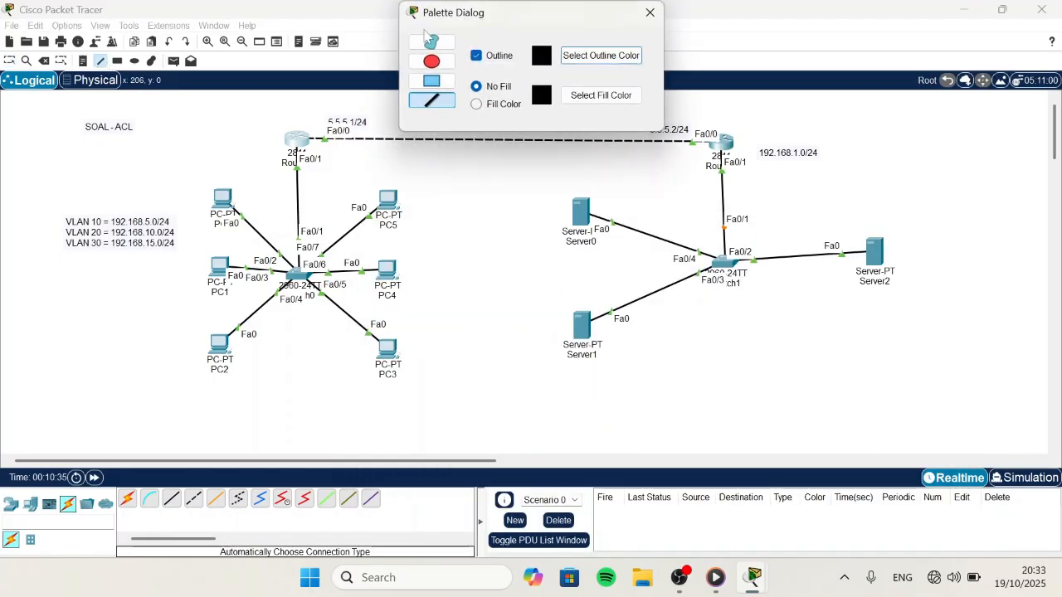
left_click(498, 105)
left_click(601, 94)
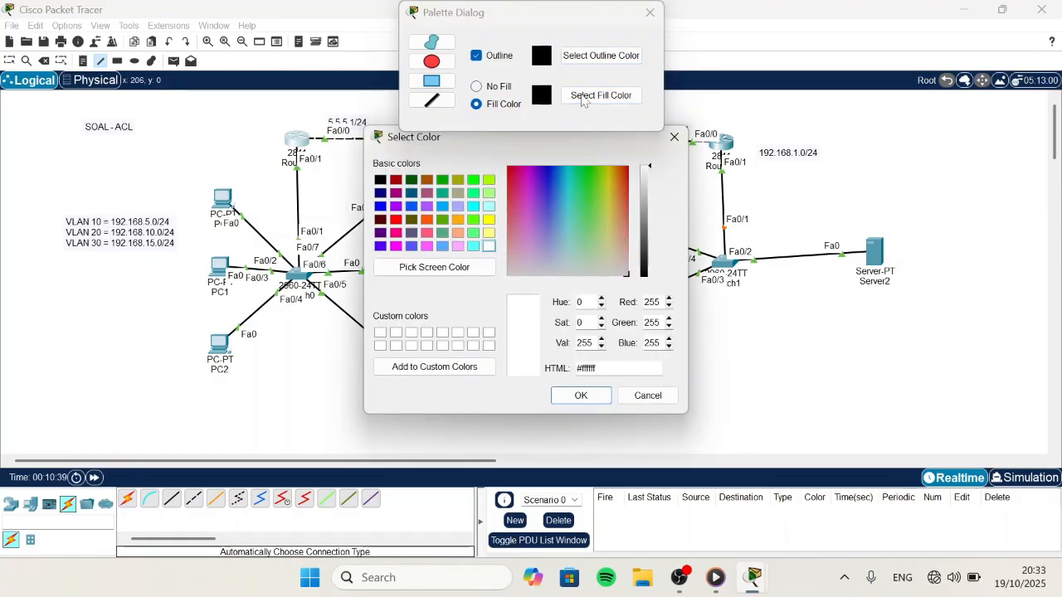
left_click(569, 212)
left_click_drag(568, 211, 557, 244)
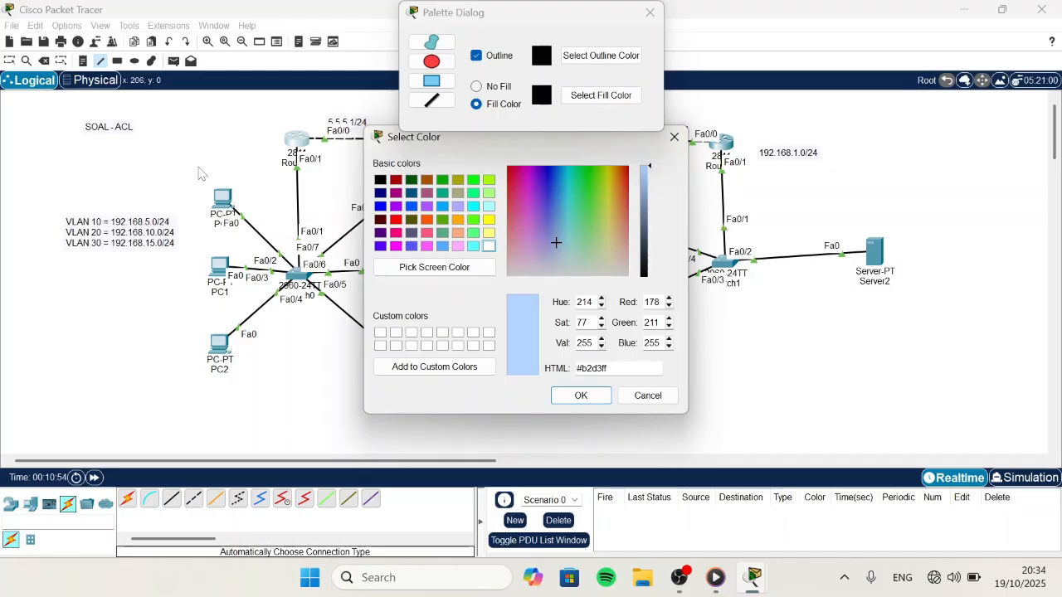
left_click(581, 395)
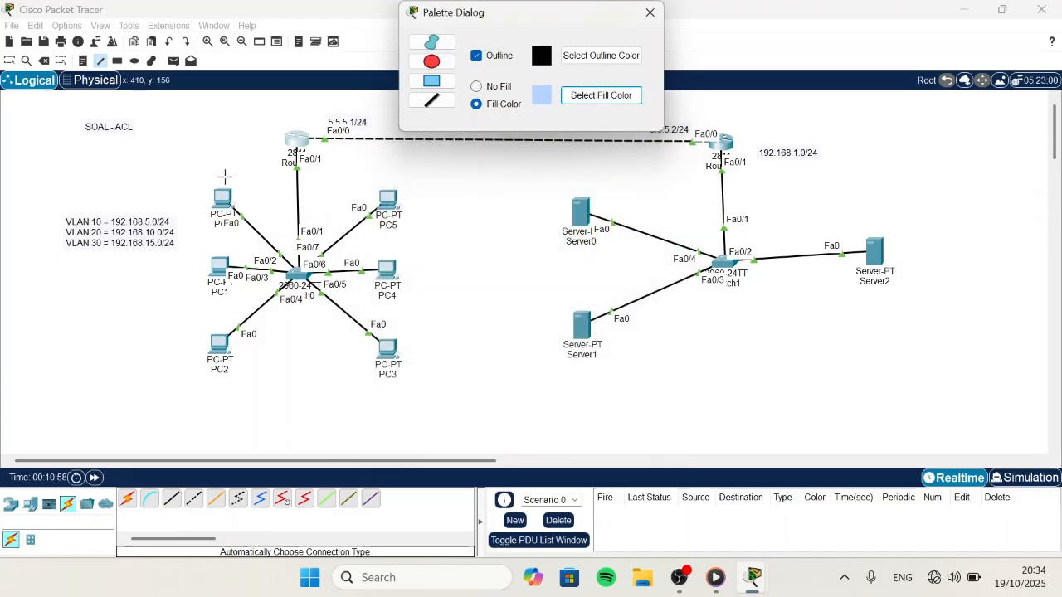
left_click(194, 170)
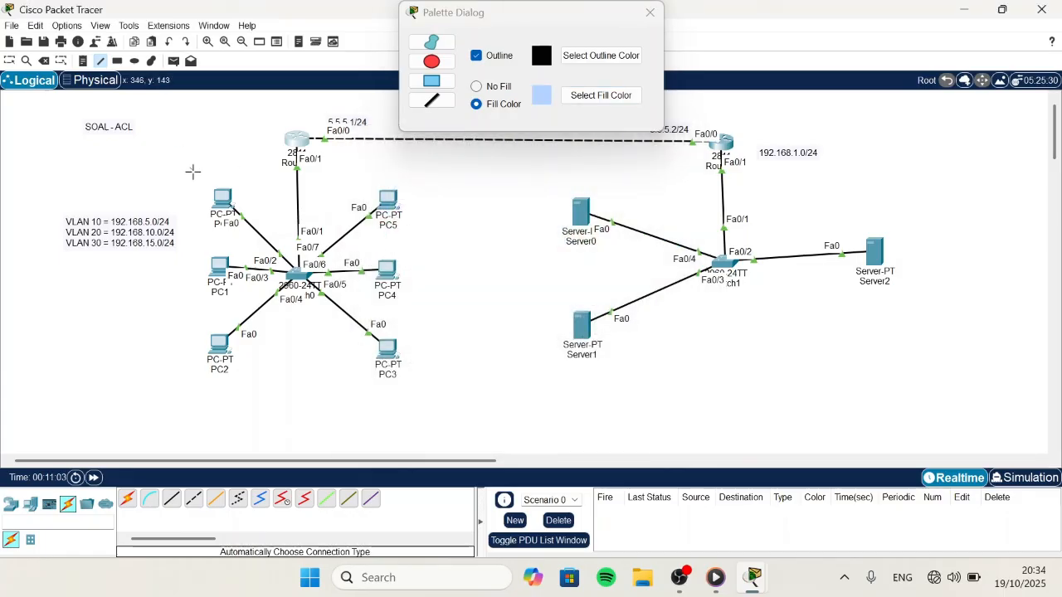
left_click(431, 81)
left_click_drag(183, 153, 246, 305)
Step: Draw a rectangle filled with light purple #a6a7ff behind PC2 and PC3
left_click(601, 95)
left_click(549, 238)
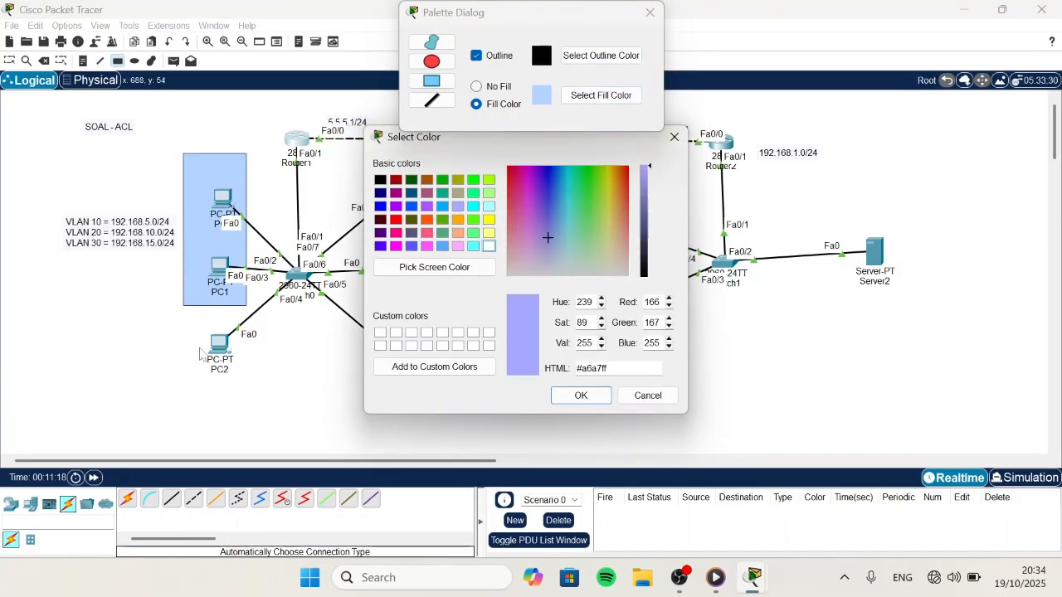
left_click(594, 396)
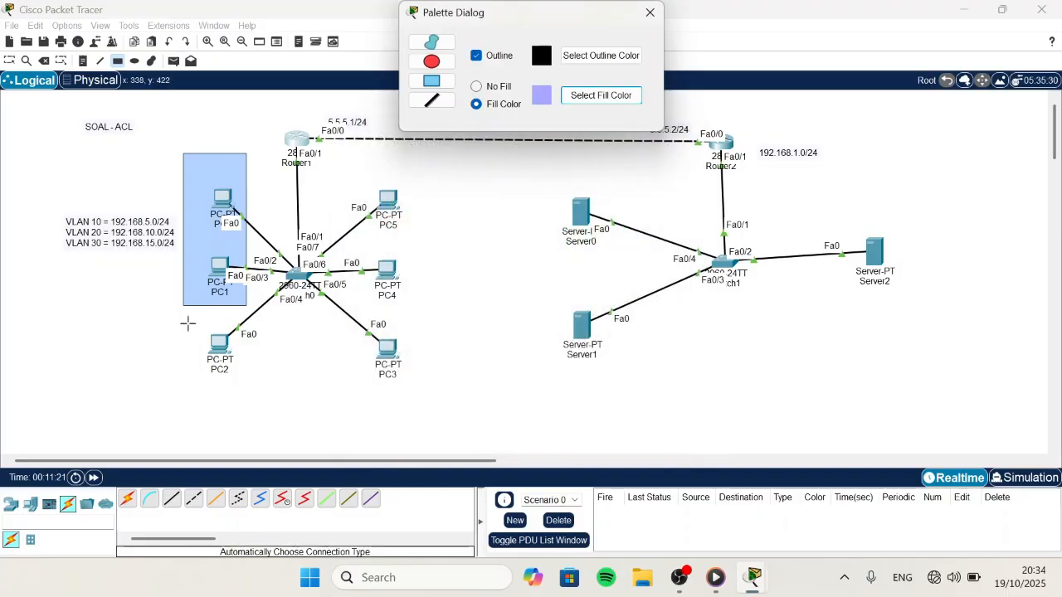
left_click_drag(184, 323, 415, 390)
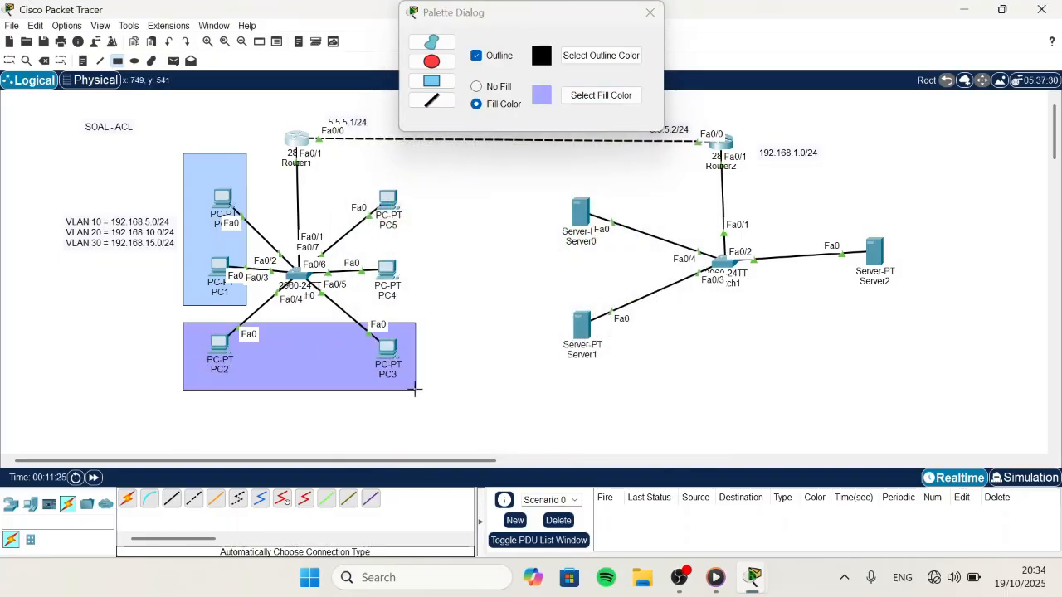
Step: Draw a rectangle filled with pink #ffb7b8 behind PC4 and PC5, and return to the selection tool
left_click(620, 96)
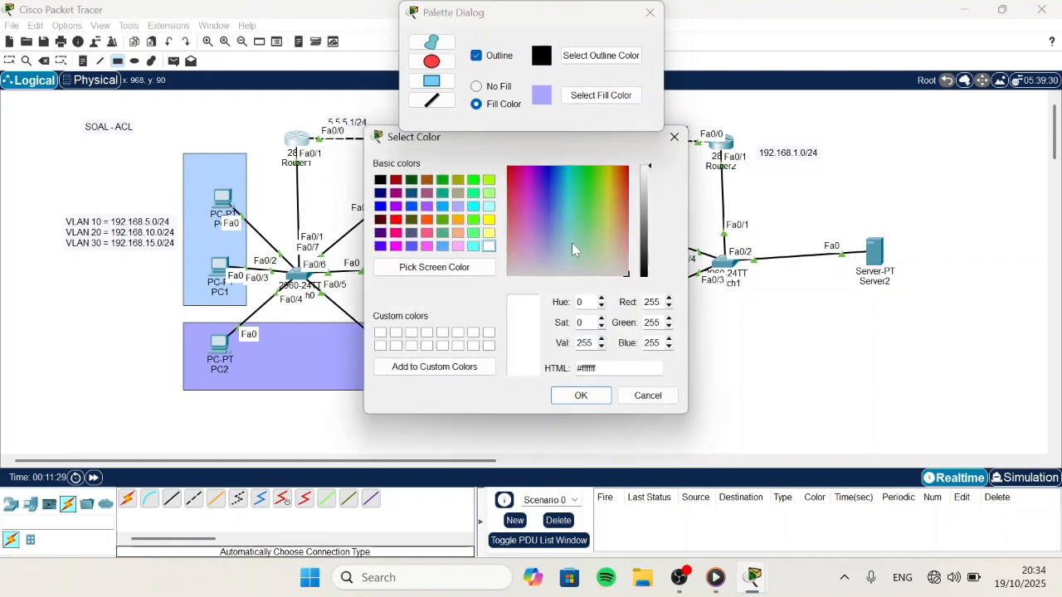
left_click_drag(572, 239, 508, 246)
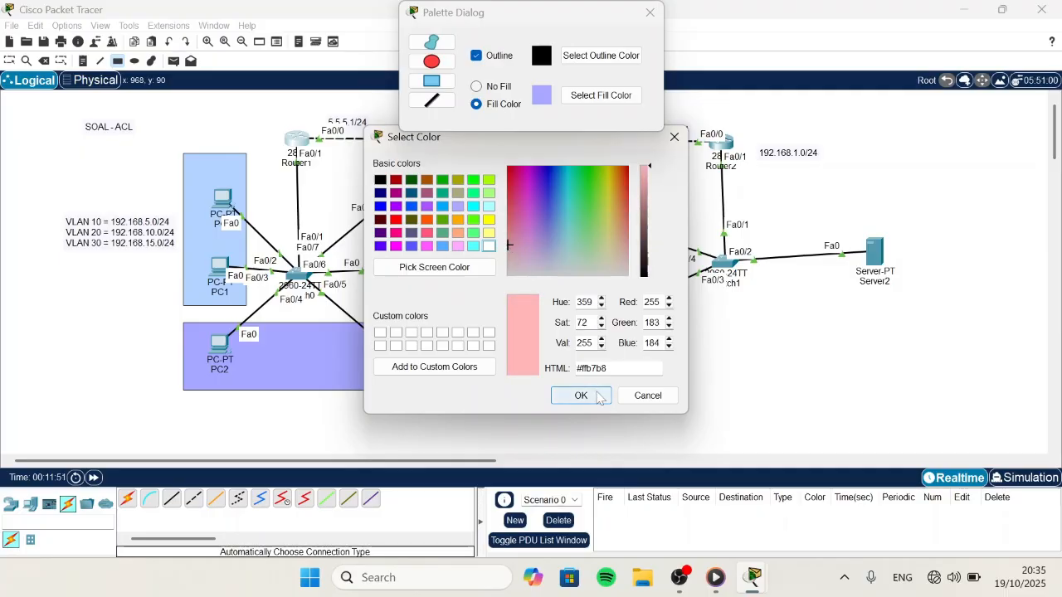
left_click(581, 396)
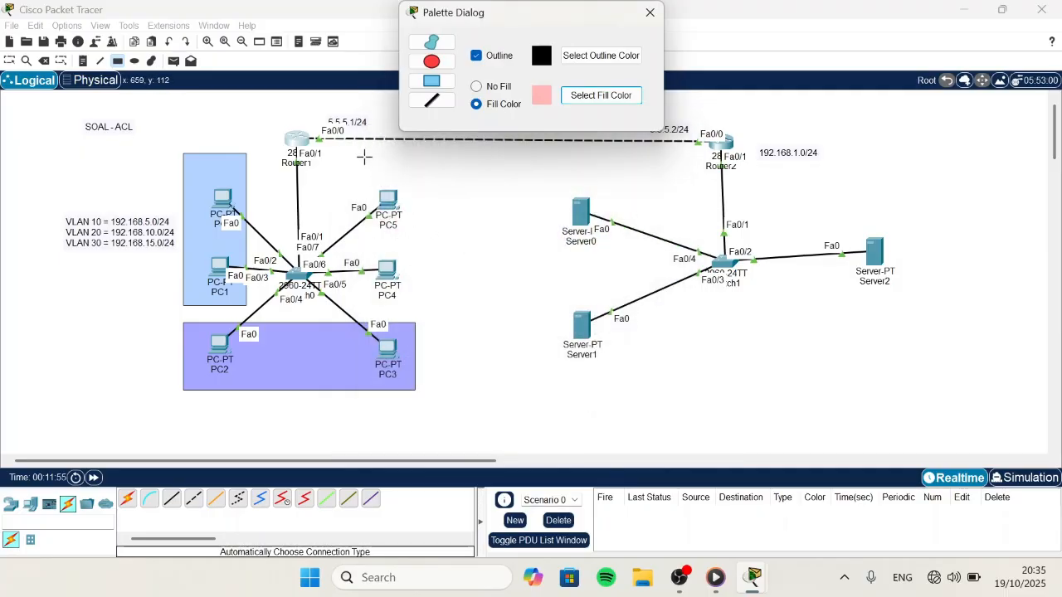
left_click_drag(356, 158, 413, 307)
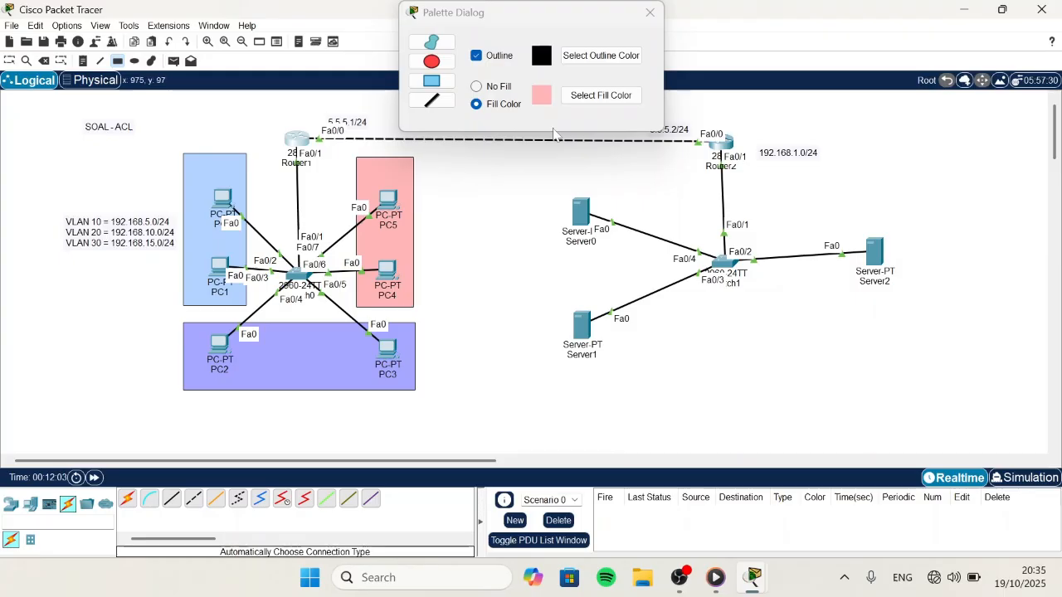
left_click(650, 13)
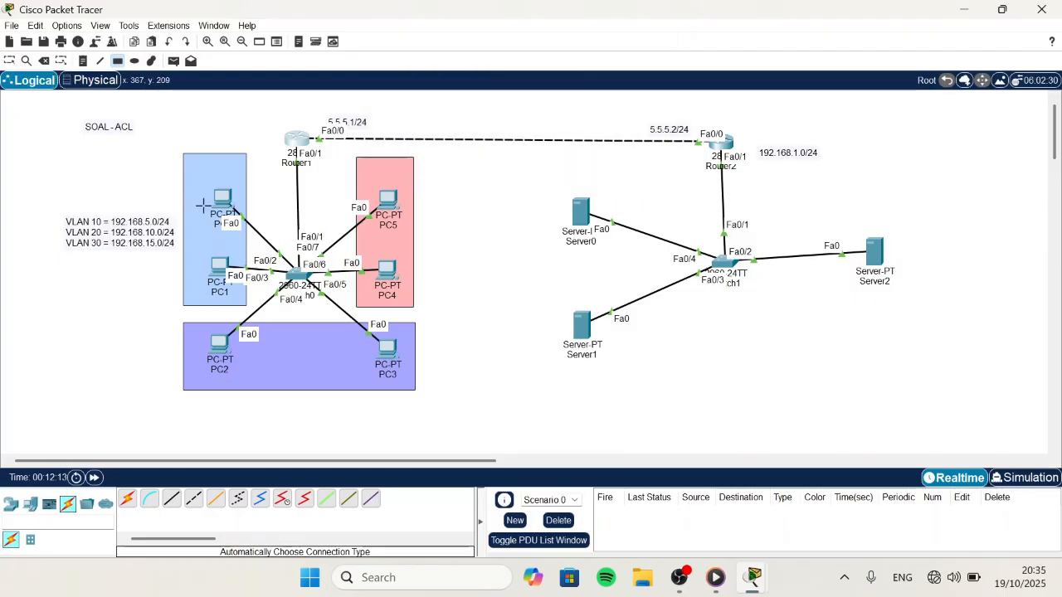
left_click(9, 60)
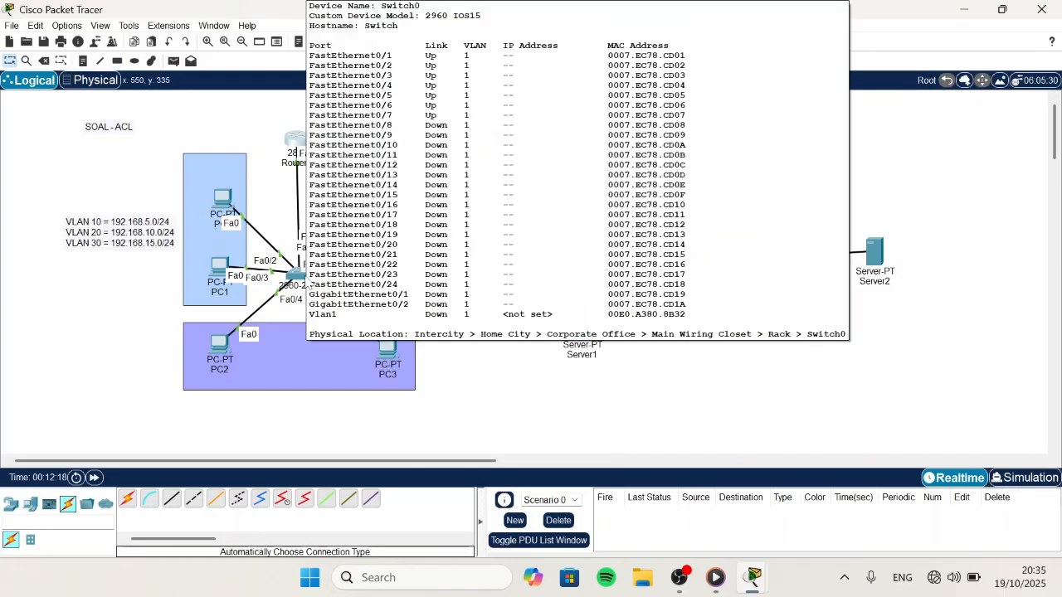
Step: Open the command line of Switch0, the switch connecting the PCs, and enter global configuration mode
left_click(299, 275)
left_click(475, 38)
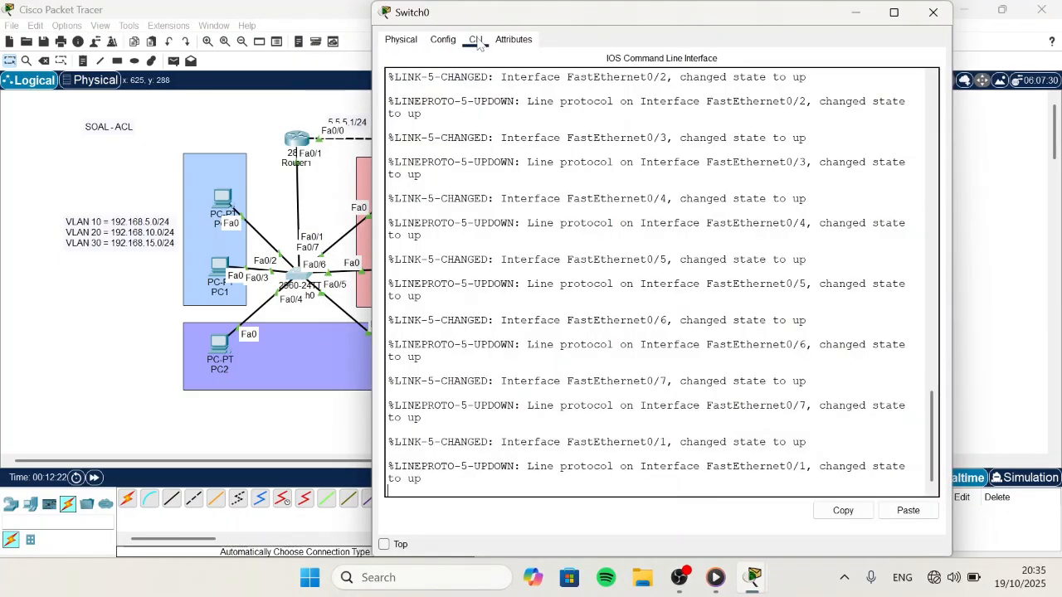
key("Return")
type("en")
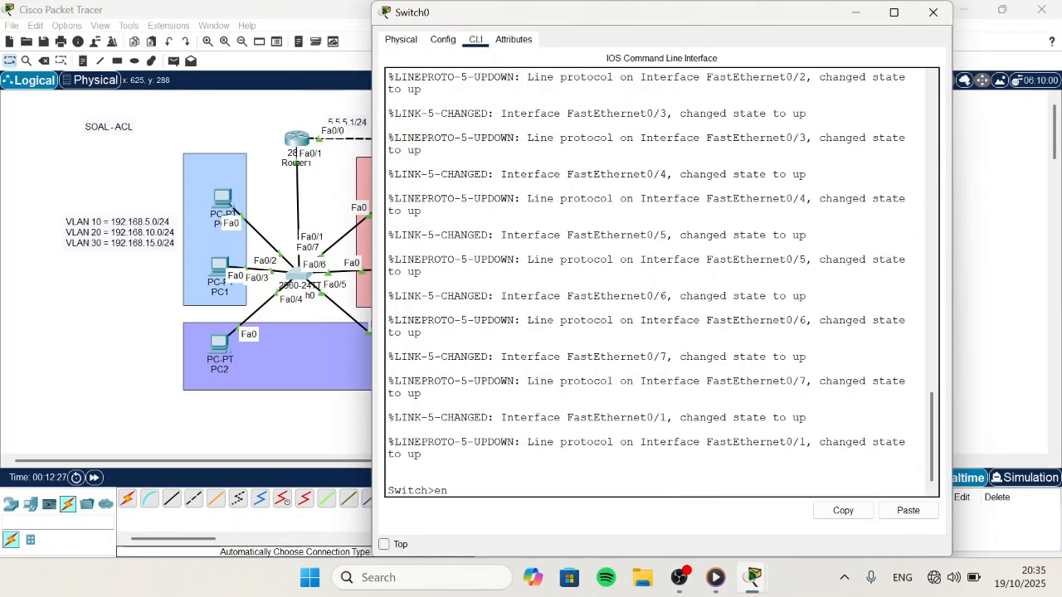
key("Return")
type("conf t")
key("Return")
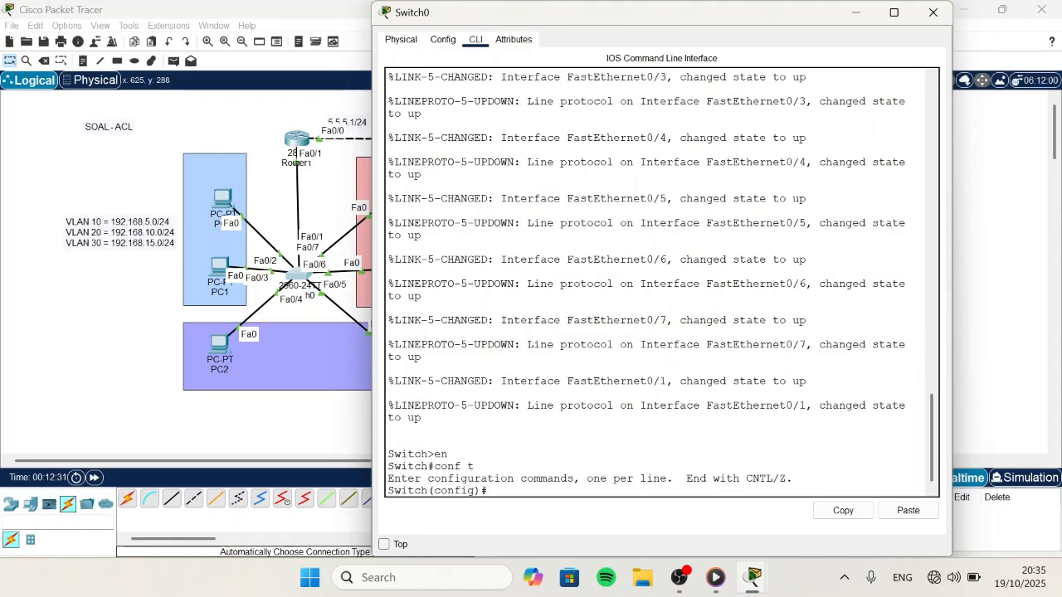
Step: Set interface fa0/1 on Switch0 to trunk mode and return to global configuration mode
left_click_drag(750, 4, 749, 199)
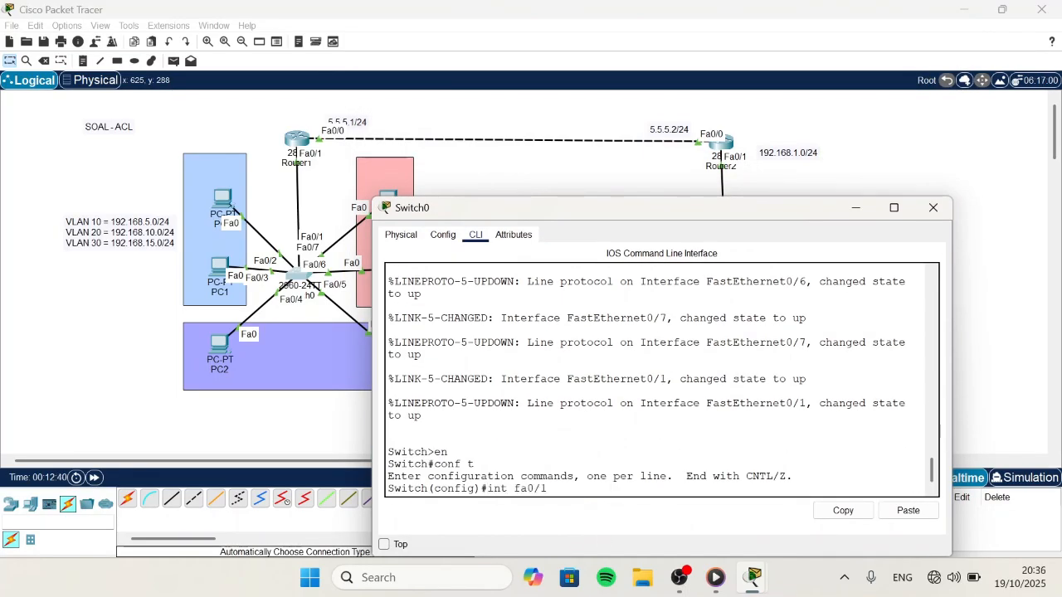
type("int fa0/1")
key("Return")
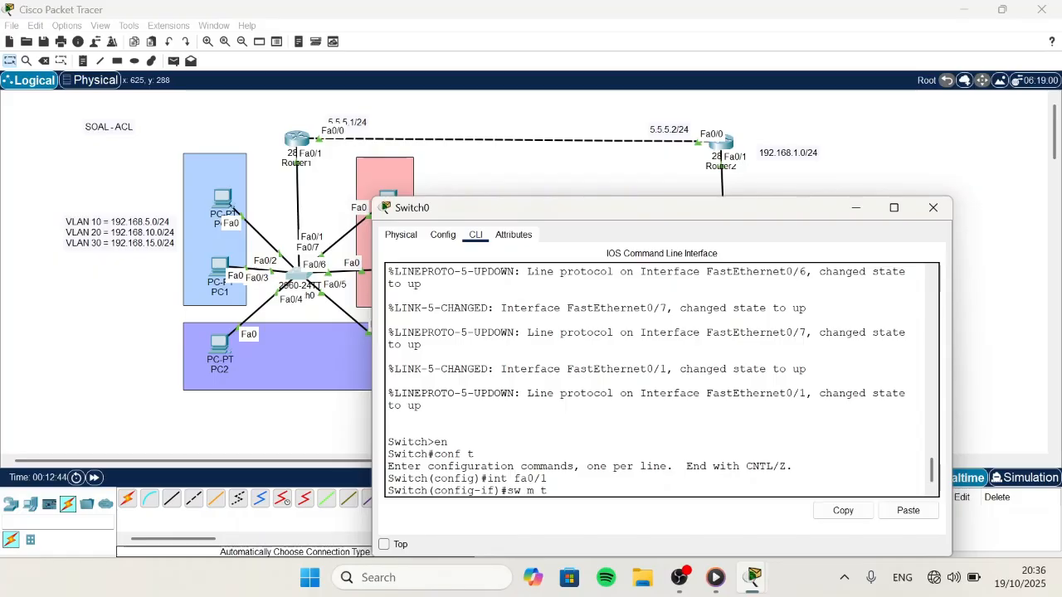
type("sw m t")
key("Return")
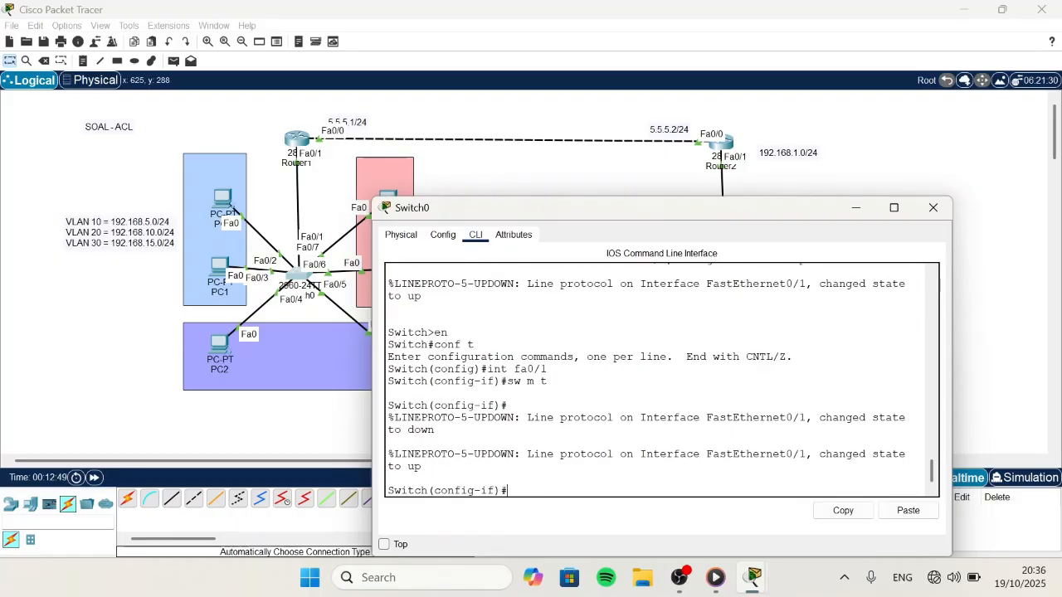
type("ex")
key("Return")
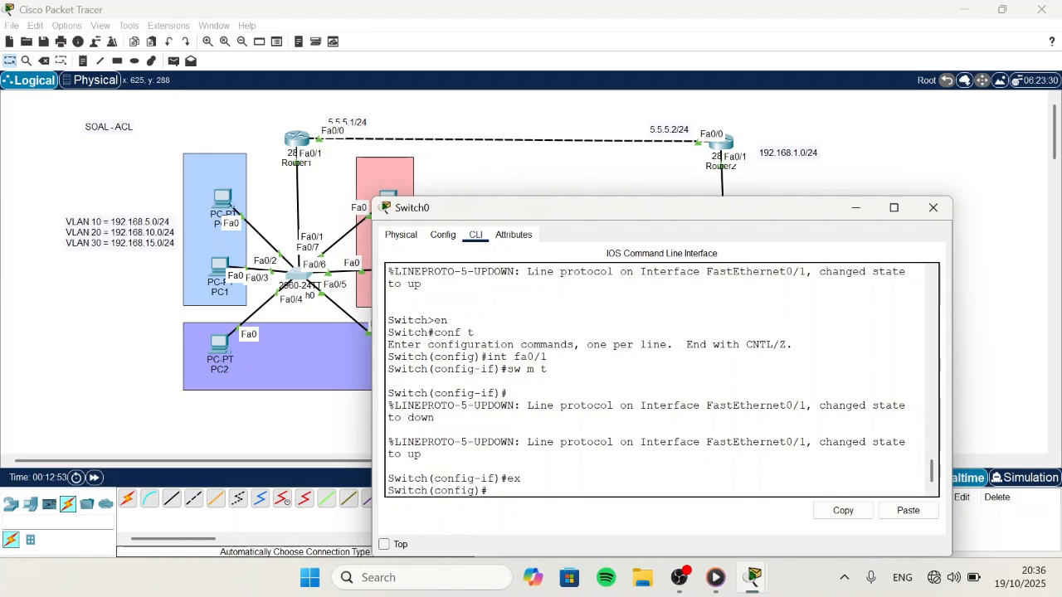
Step: Create VLANs 5, 10 and 15 on Switch0 and exit VLAN configuration mode
type("vlan 10")
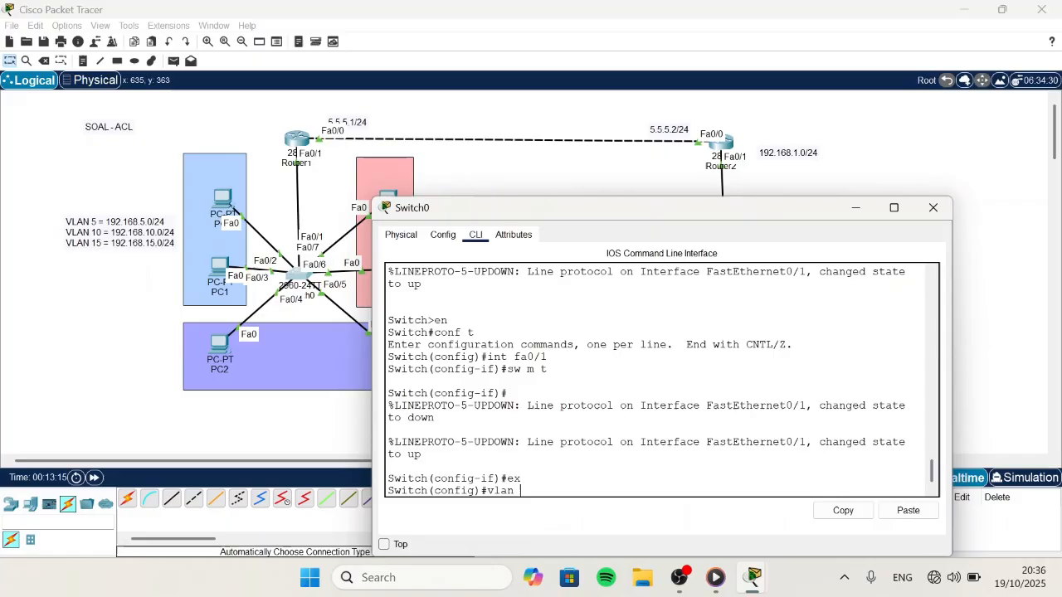
type("5")
key("Return")
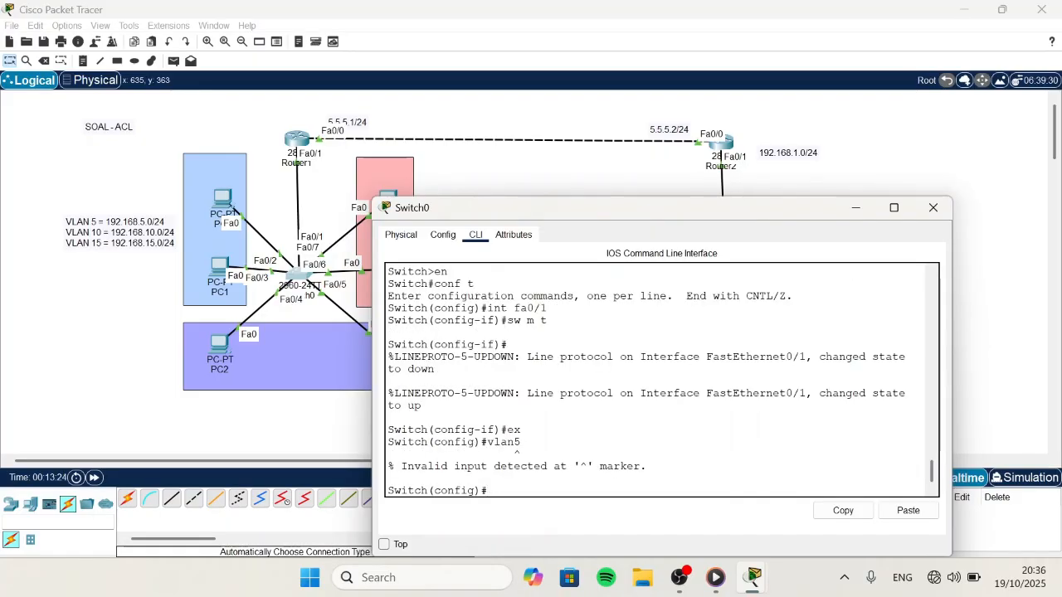
type("vlan 5")
key("Return")
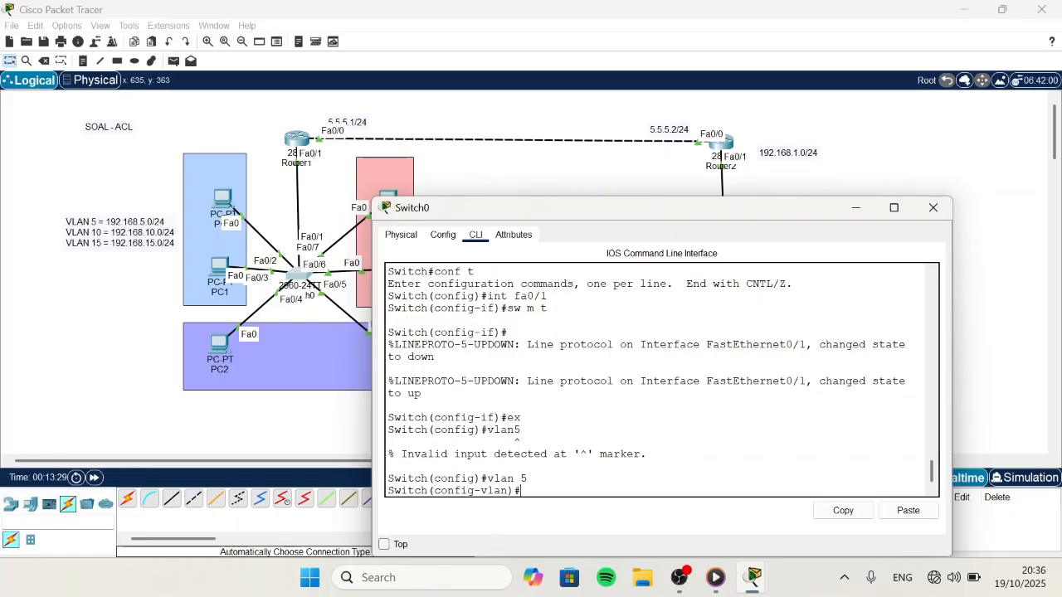
type("vlan 10")
key("Return")
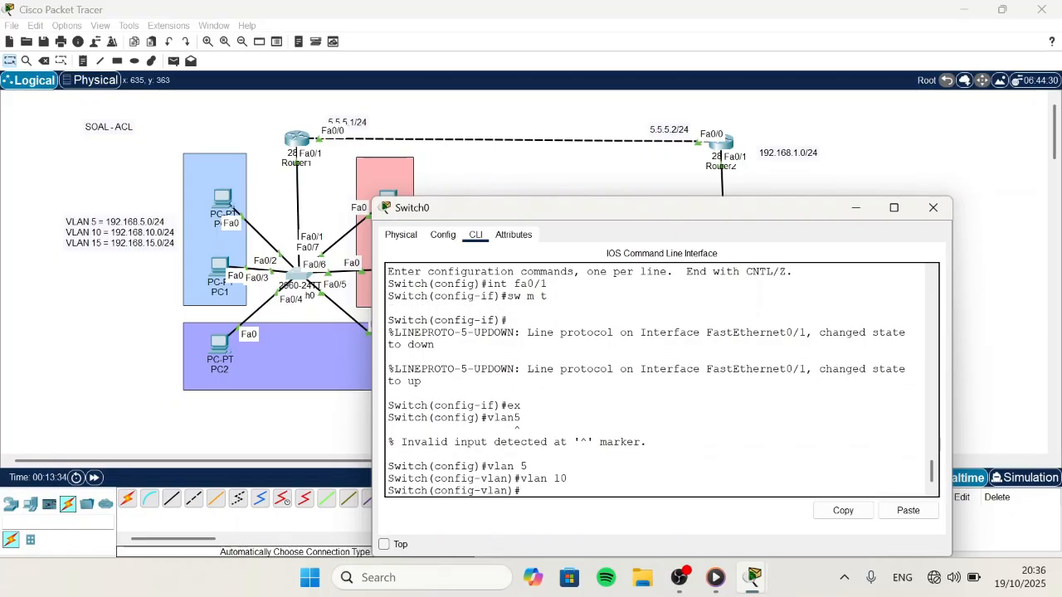
type("vlan 15")
key("Return")
type("ex")
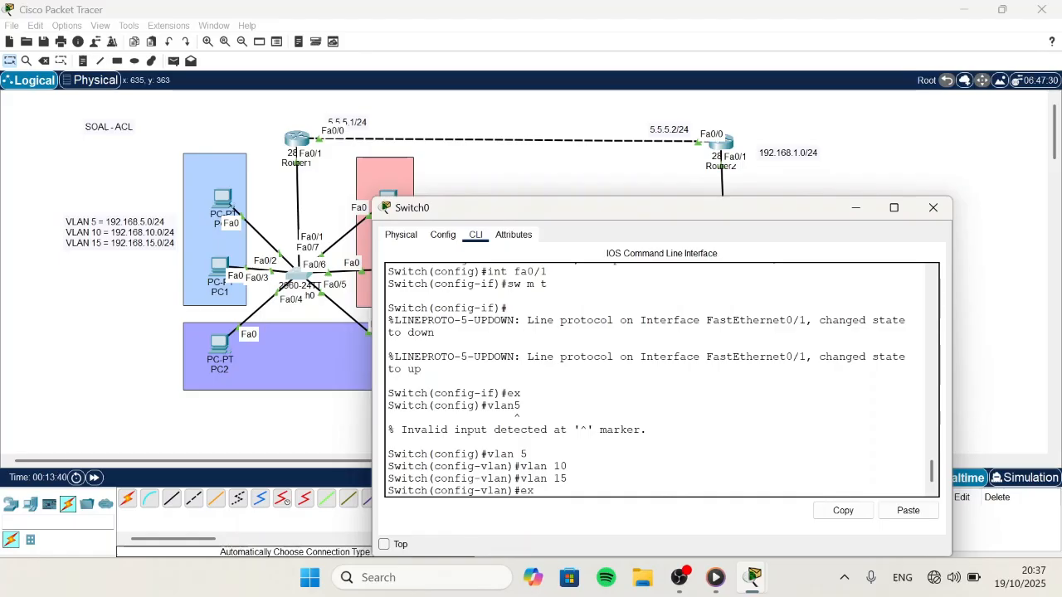
key("Return")
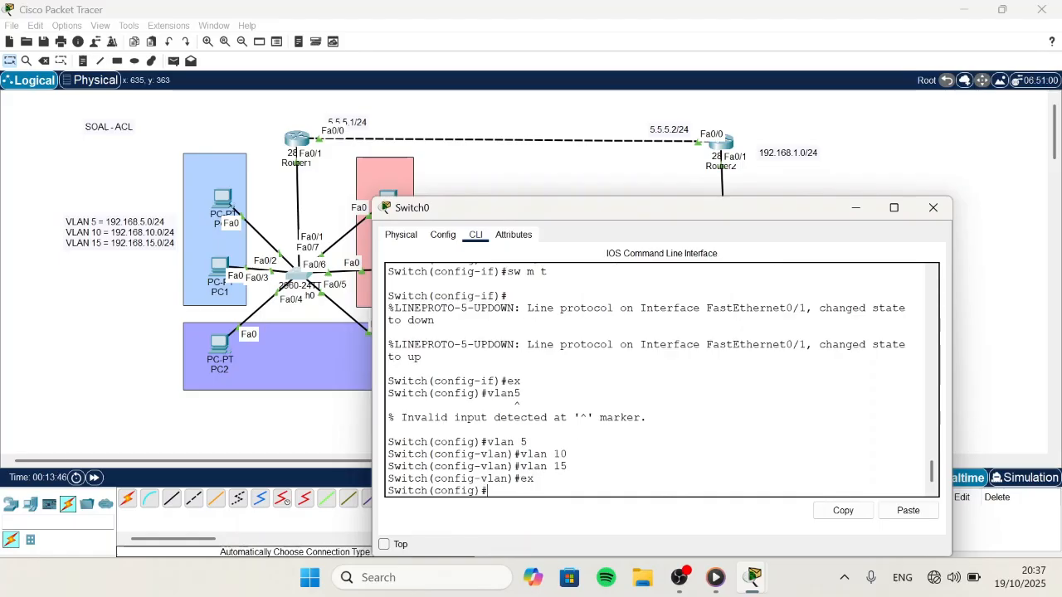
Step: Set interface range fa0/2-3 on Switch0 to access mode in VLAN 5 and return to global configuration mode
left_click_drag(608, 210, 667, 124)
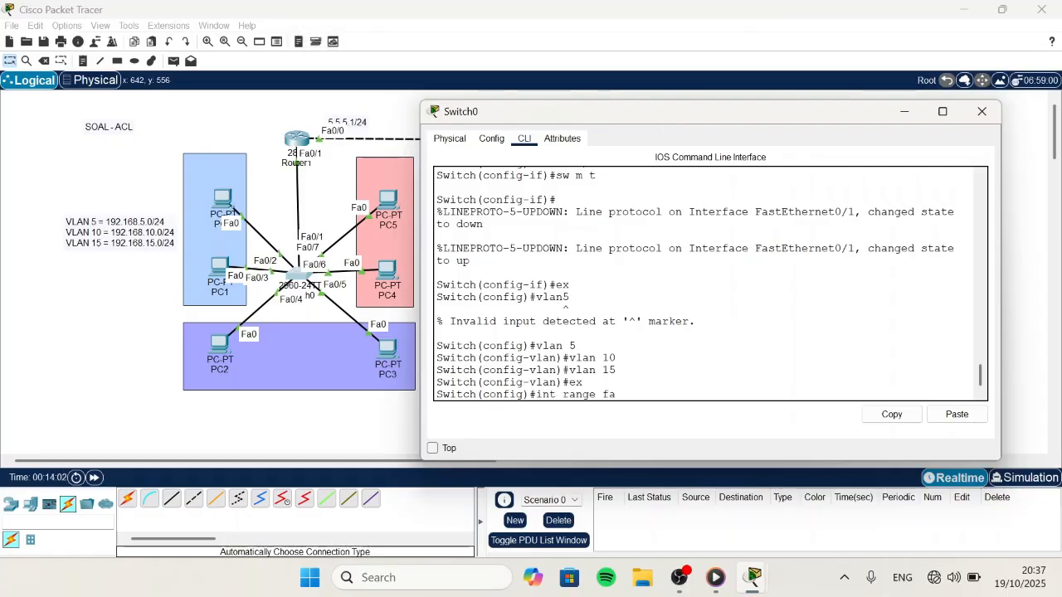
type("2")
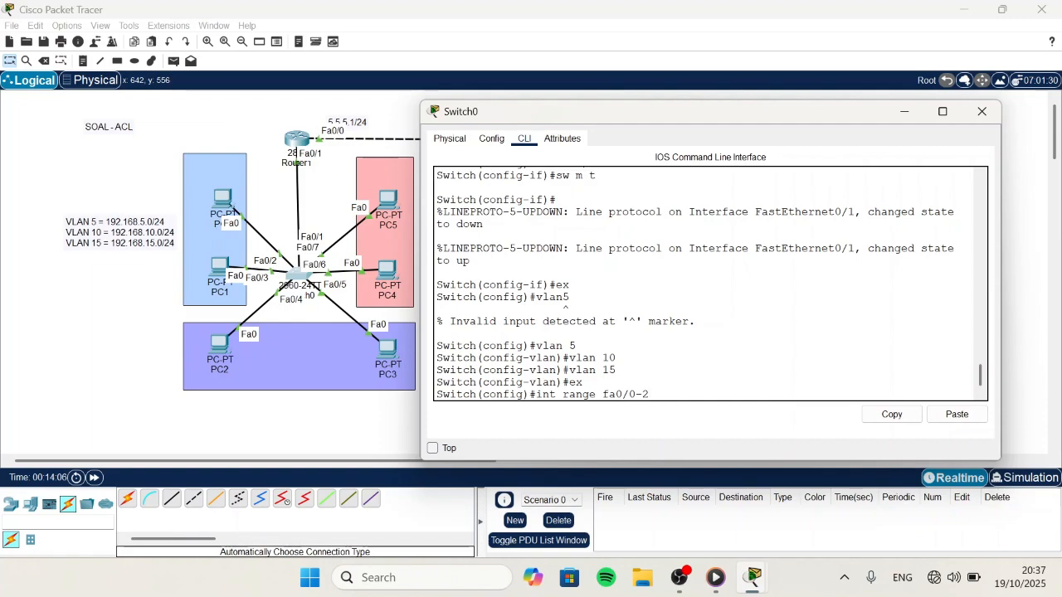
key("BackSpace")
key("BackSpace")
key("BackSpace")
key("Return")
type("sw m")
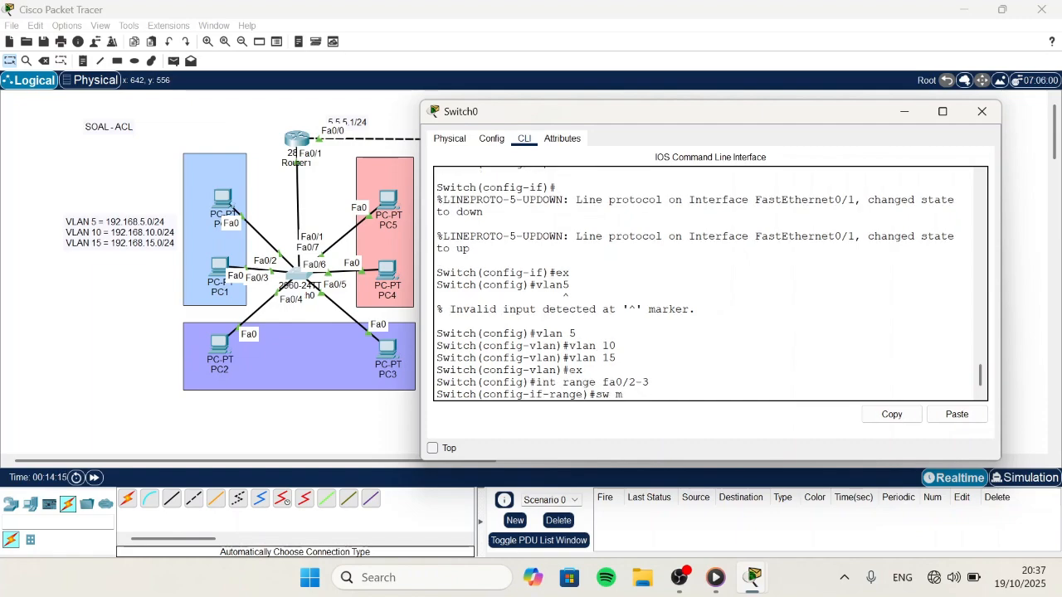
type(" a")
key("Return")
key("Return")
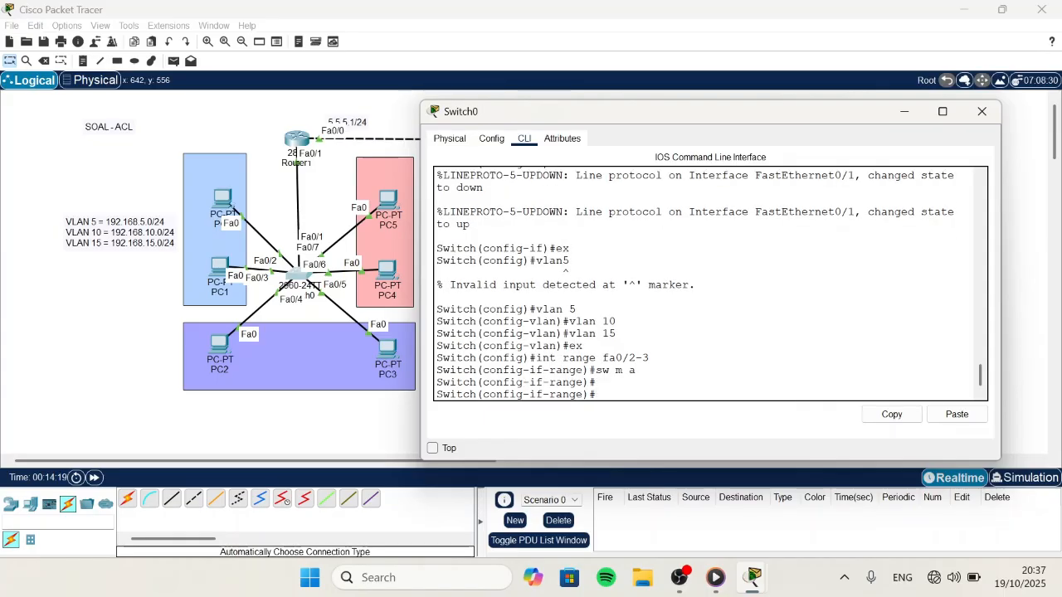
type("sw a vlan 5")
key("Return")
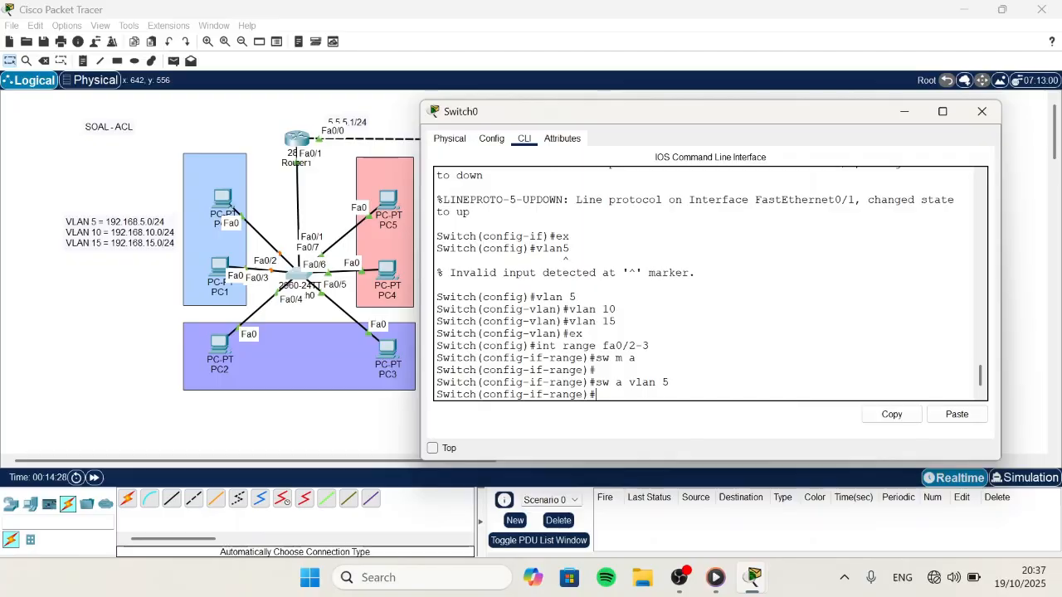
type("ex")
key("Return")
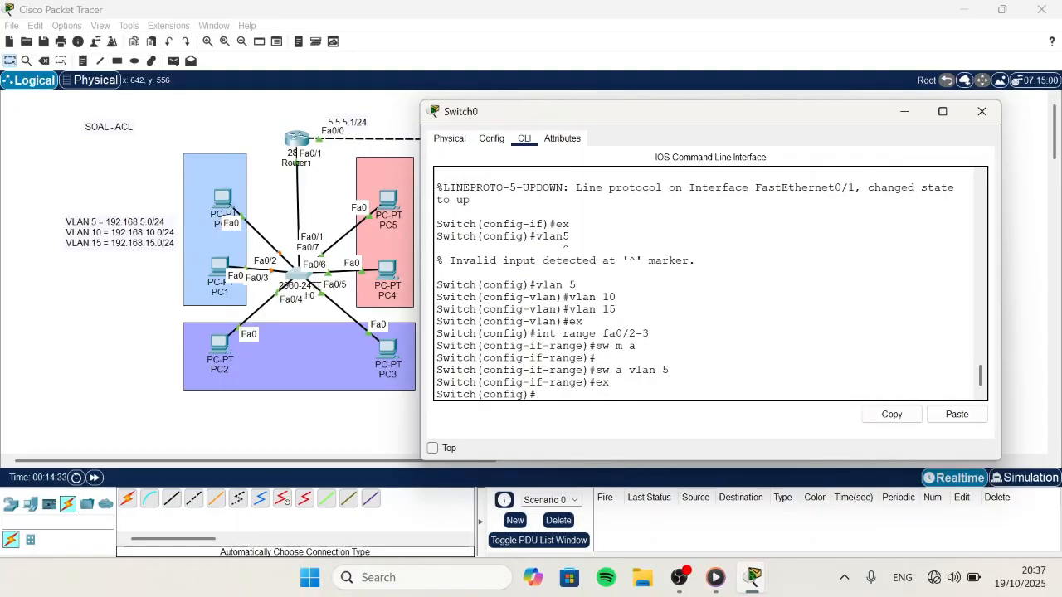
Step: Set interface range fa0/4-5 on Switch0 to access mode in VLAN 10 and return to global configuration mode
type("int range fa0/4-5")
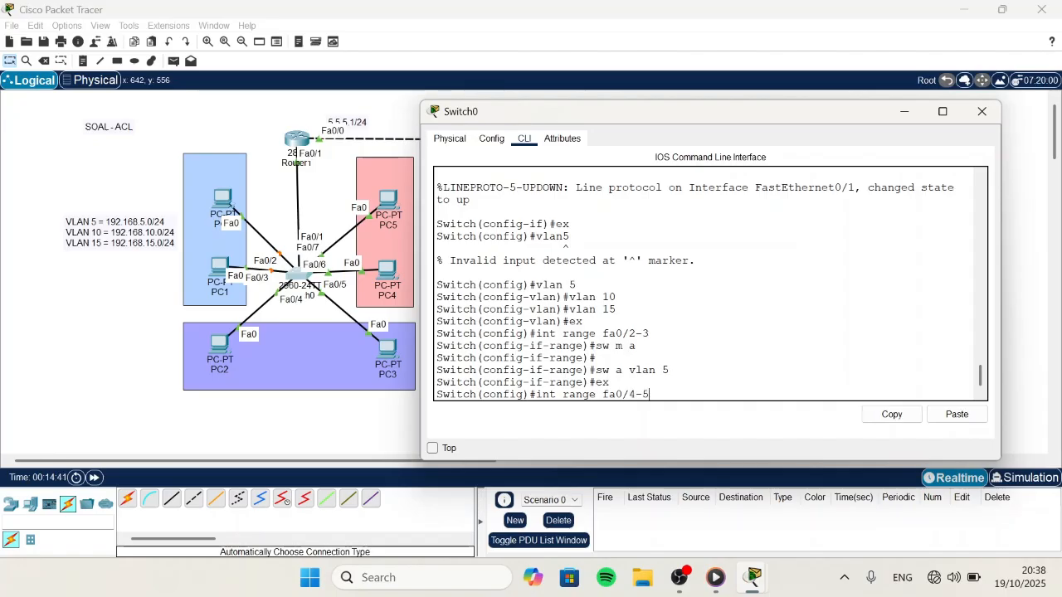
key("Return")
type("sw m a")
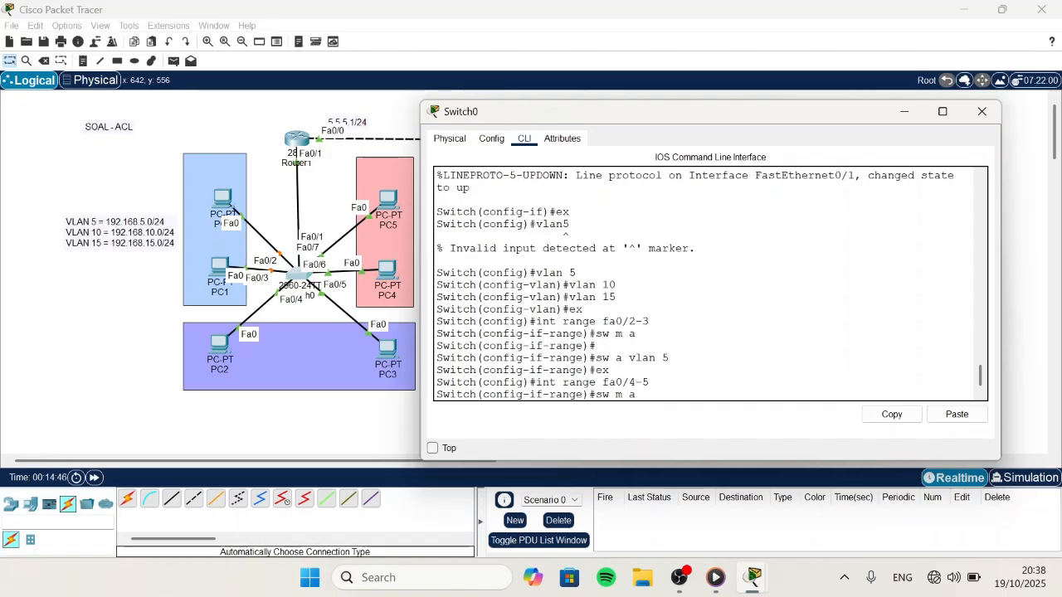
key("Return")
type("sw a vlan 10")
key("Return")
type("ex")
key("Return")
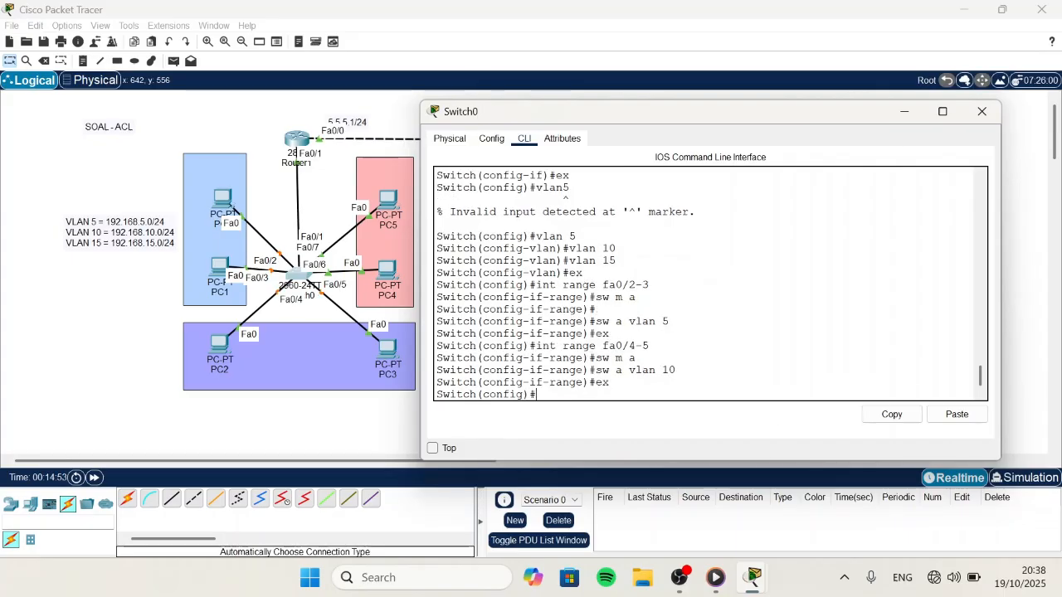
Step: Set interface range fa0/6-7 on Switch0 to access mode in VLAN 15 and return to global configuration mode
type("int range fa0/6-7")
key("Return")
type("sw m a")
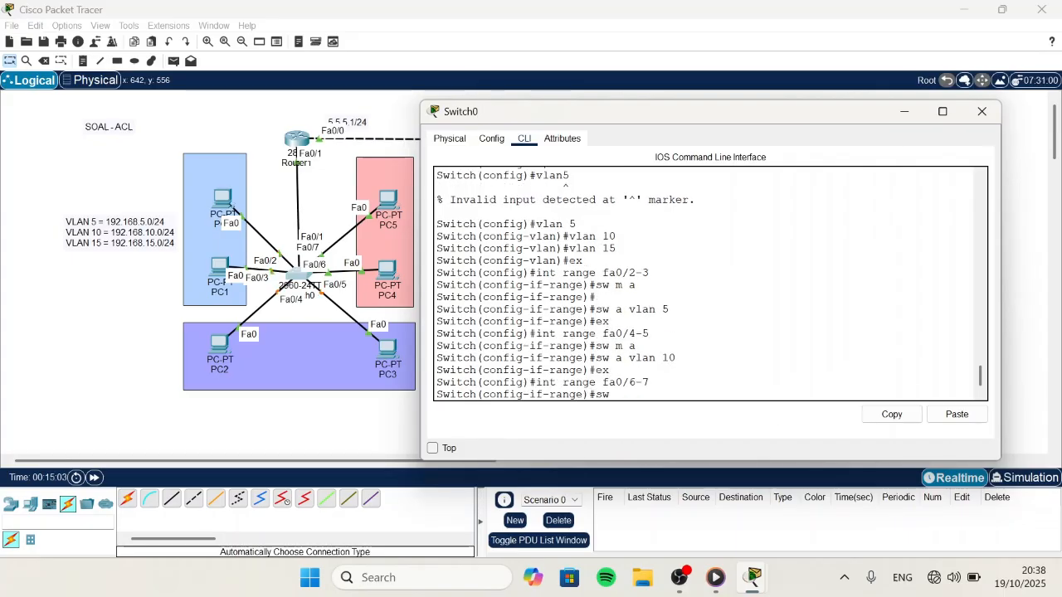
key("Return")
type("sw a vlan 15")
key("Return")
type("ex")
key("Return")
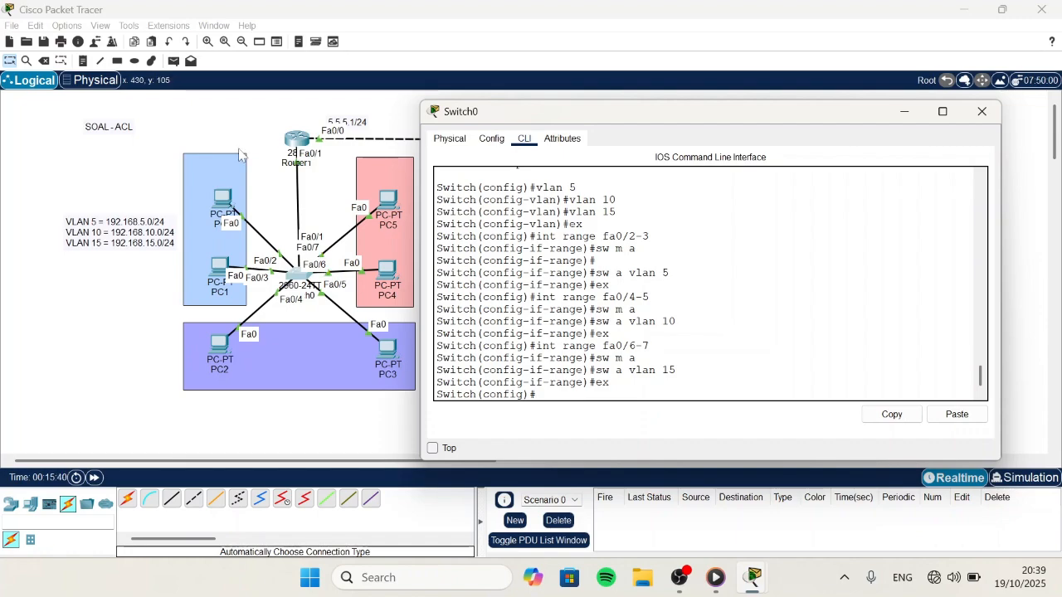
Step: Extend the title note to read "SOAL - ACL -> KONFIGURASI TOPOLOGI ACL" and reposition it above the VLAN PCs
left_click(121, 127)
type("-> ko")
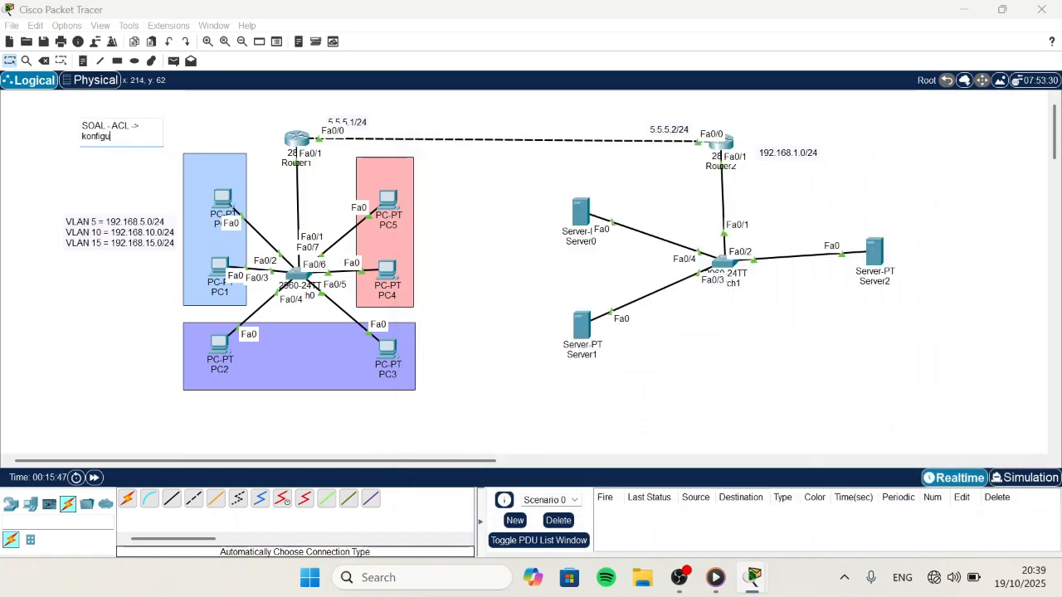
key("Caps_Lock")
type("KONFIGURASI TOPOLOGI ACL")
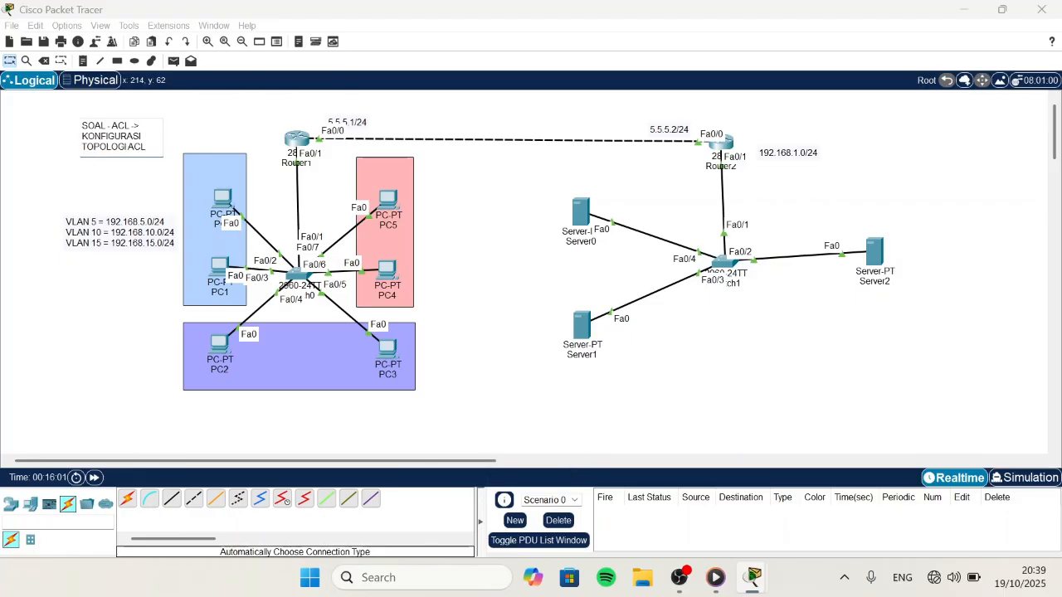
left_click(183, 123)
left_click_drag(184, 123, 162, 119)
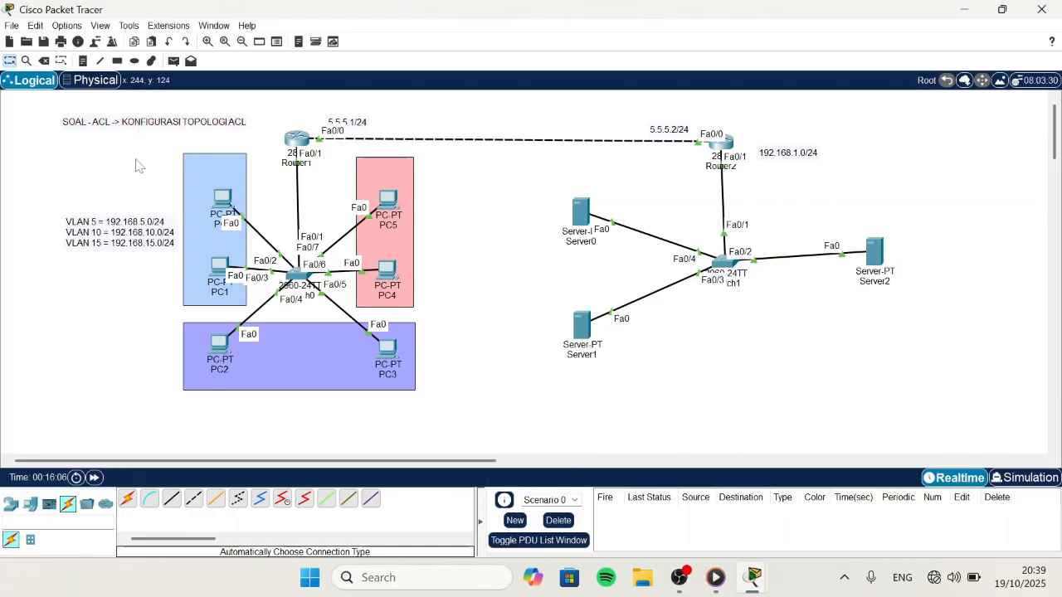
left_click(230, 122)
left_click(169, 163)
Step: Shift the 5.5.5.1/24 label beside Router1 slightly upward, clear of the Fa0/0 port label
left_click(298, 276)
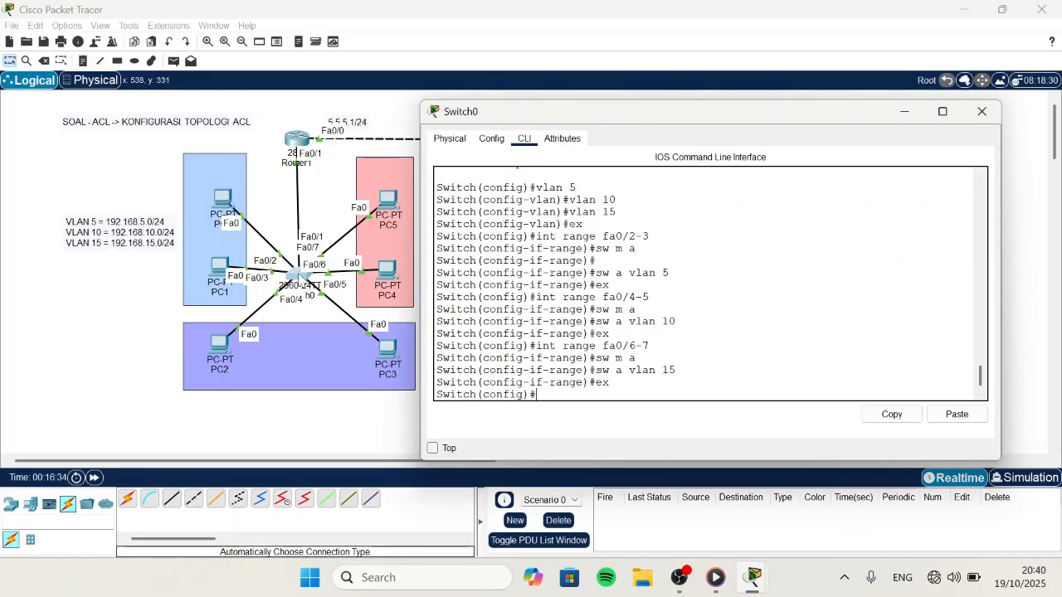
left_click(296, 139)
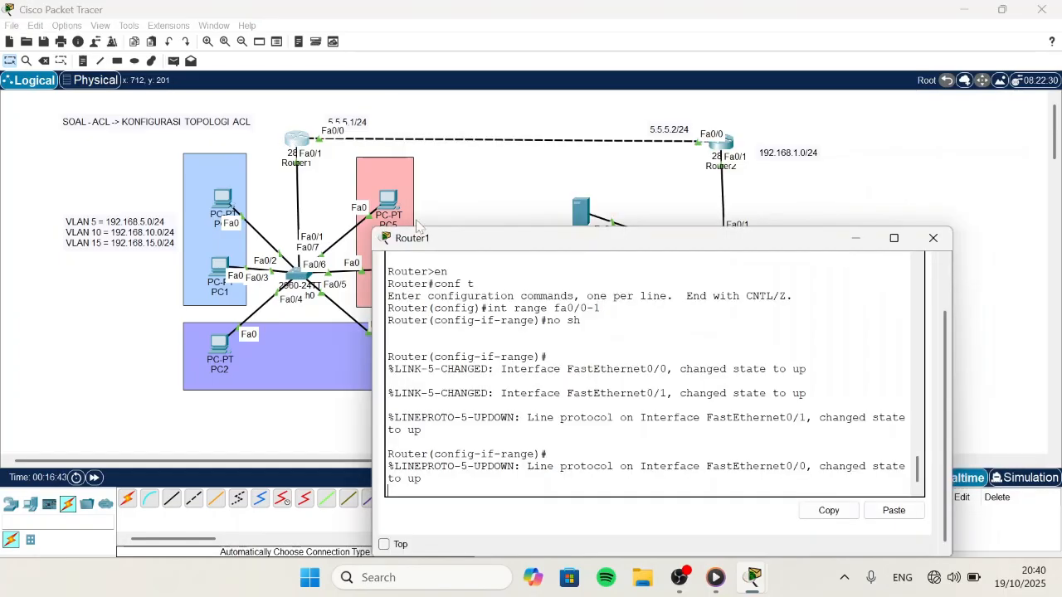
key("Caps_Lock")
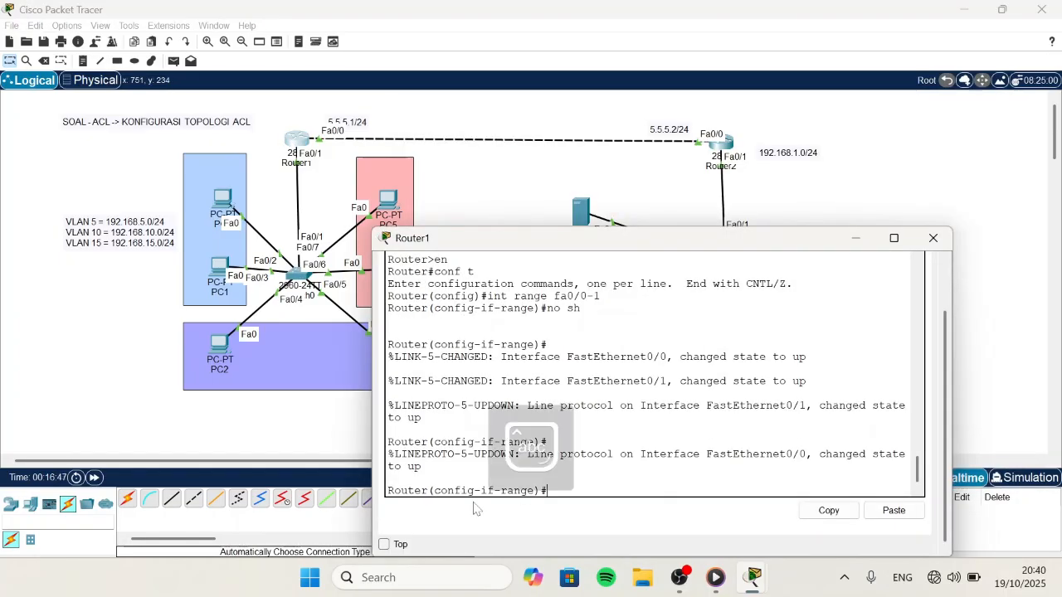
left_click_drag(352, 120, 351, 113)
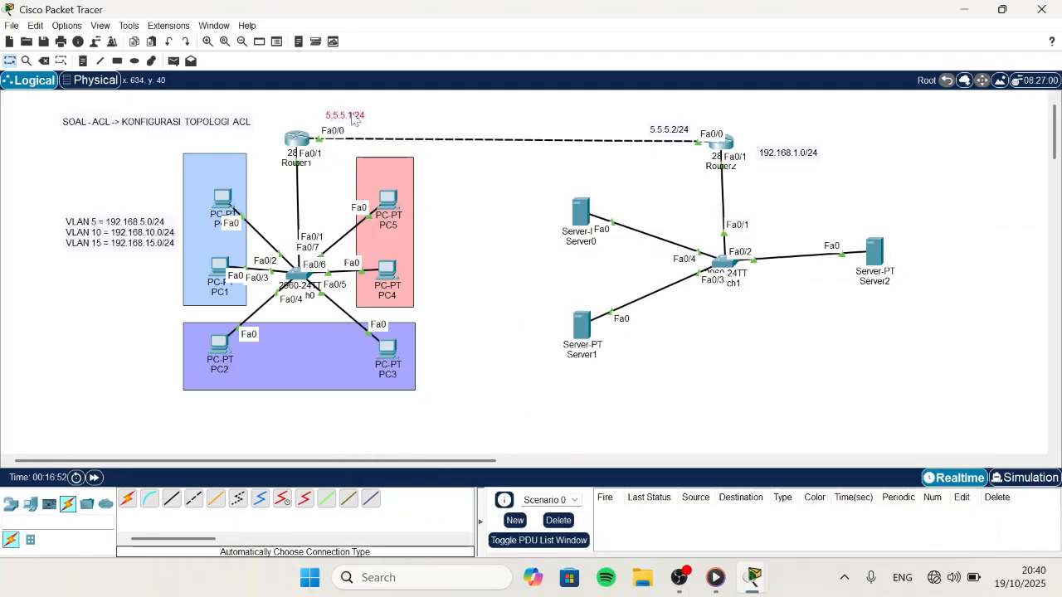
Step: Assign IP address 5.5.5.1 with mask 255.255.255.0 to interface fa0/0 on Router1 and return to global configuration mode
left_click(306, 142)
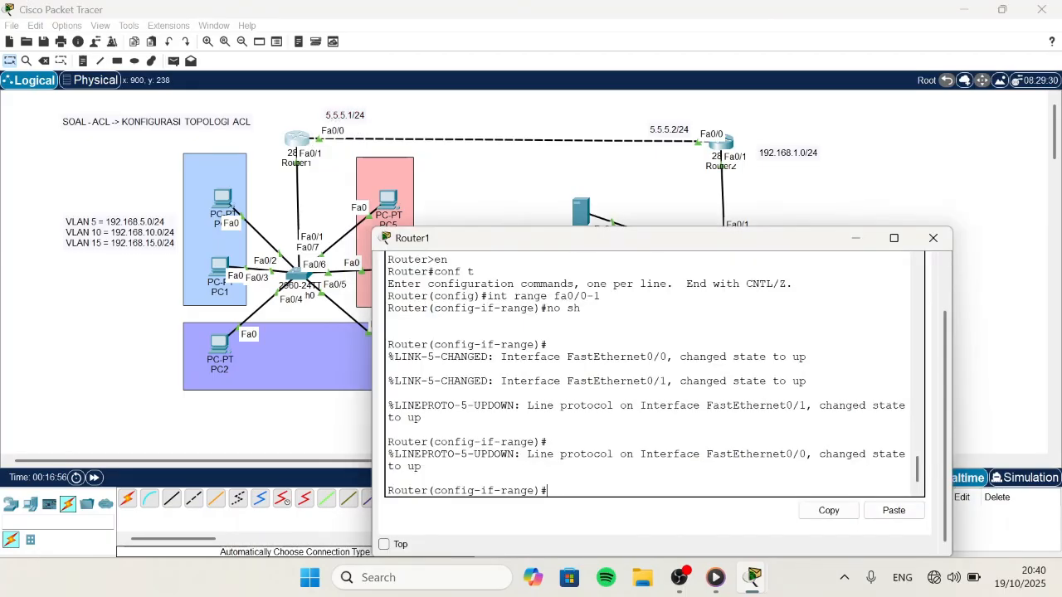
type("ex")
key("Return")
type("int")
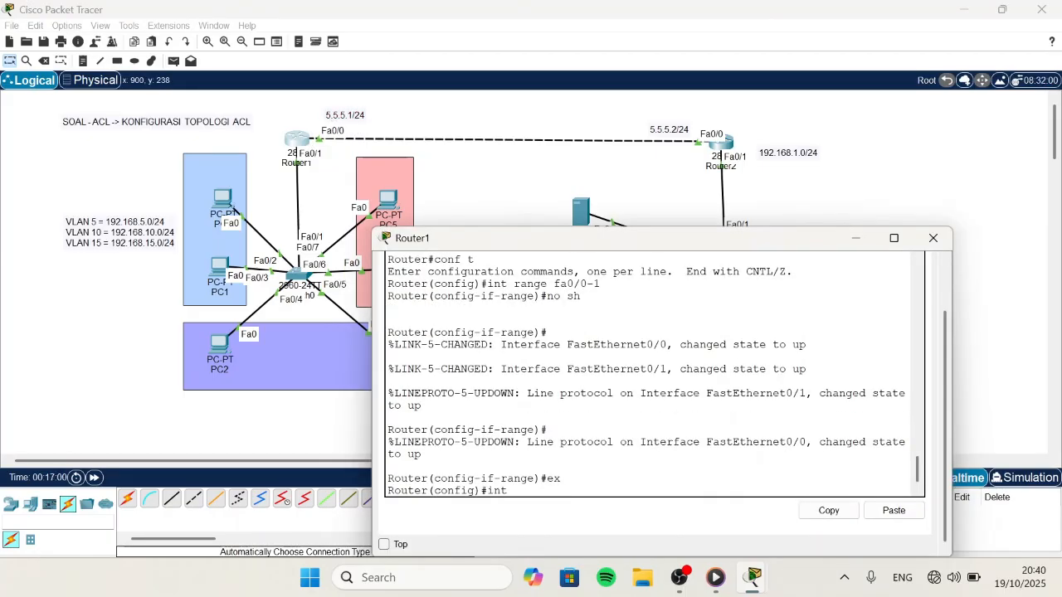
type(" fa0/0")
key("Return")
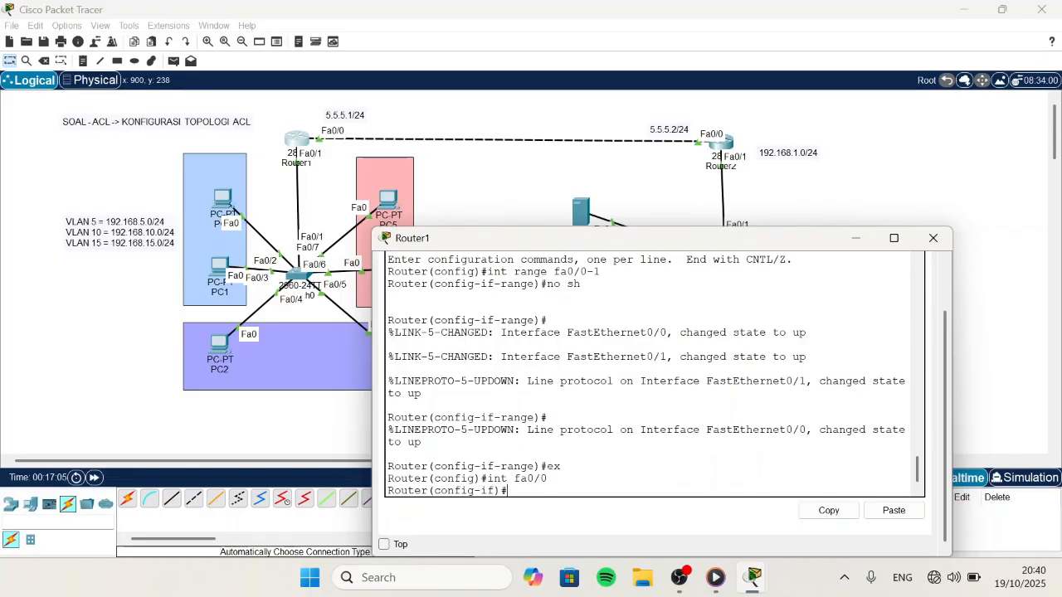
type("ipa")
type(" add 5.5.5.1")
type(" 255.255.255.0")
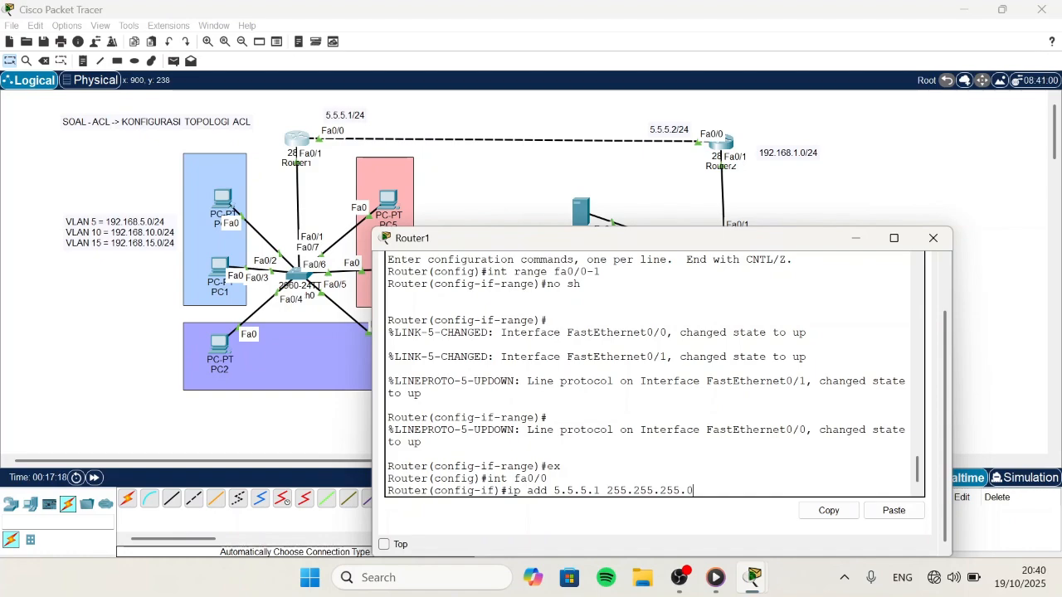
key("Return")
type("ex")
key("Return")
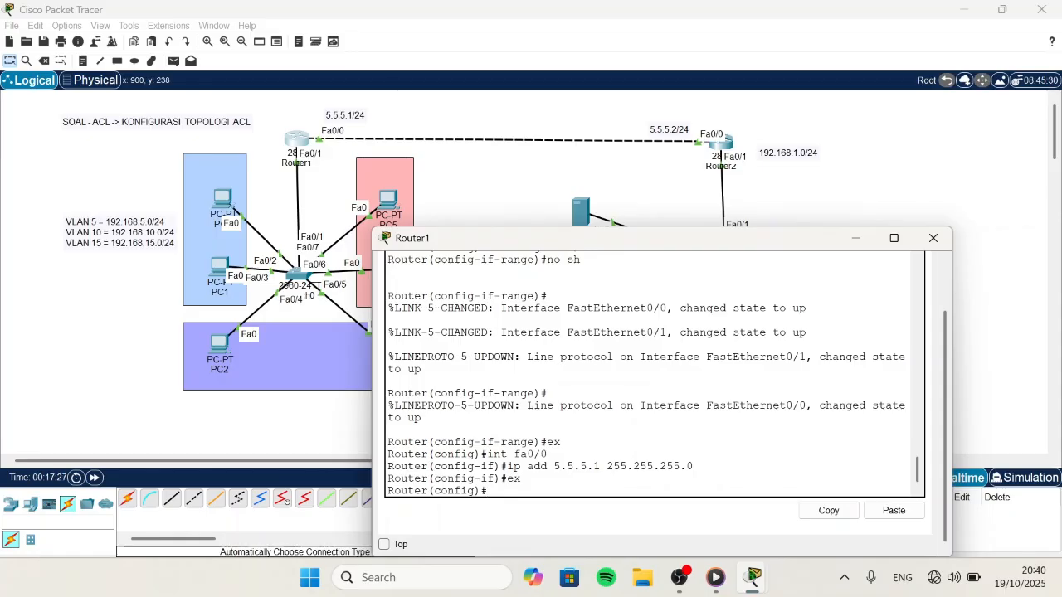
Step: Create subinterface fa0/1.5 on Router1 with dot1q encapsulation for VLAN 5
left_click_drag(685, 243, 720, 143)
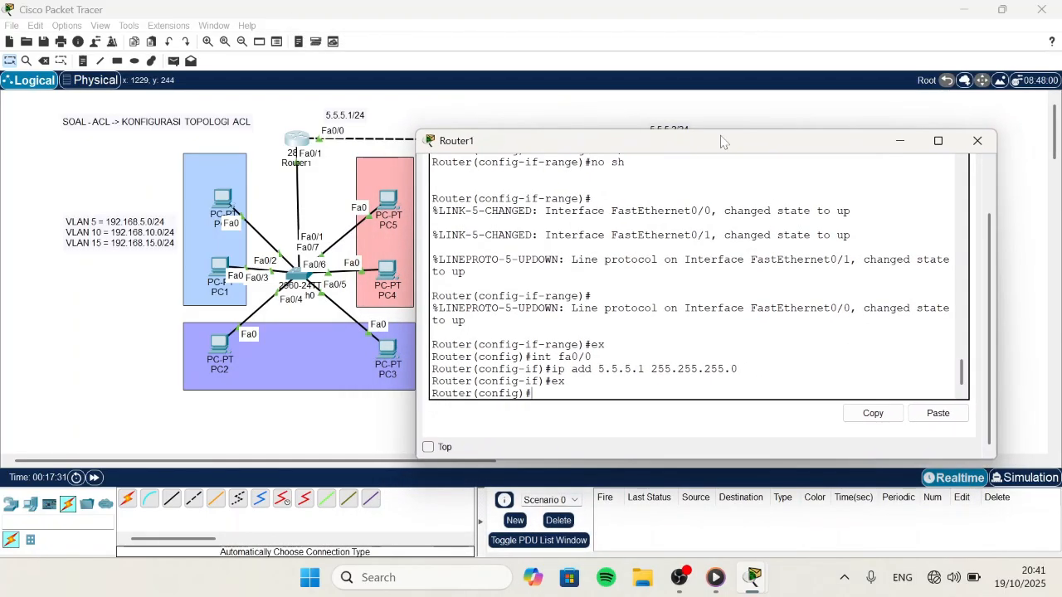
type("int fa0/")
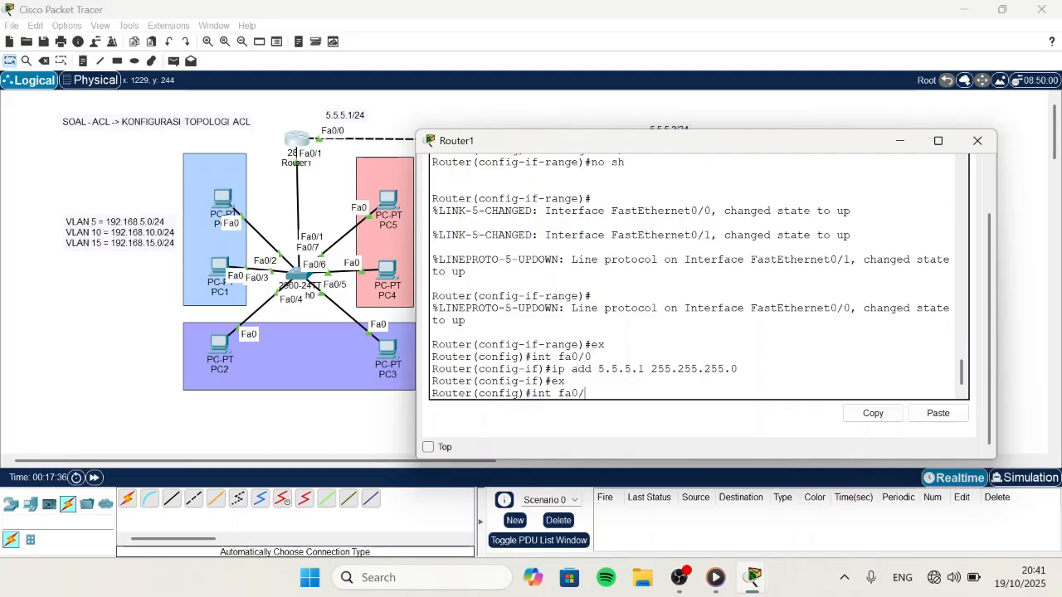
type("1.5")
key("Return")
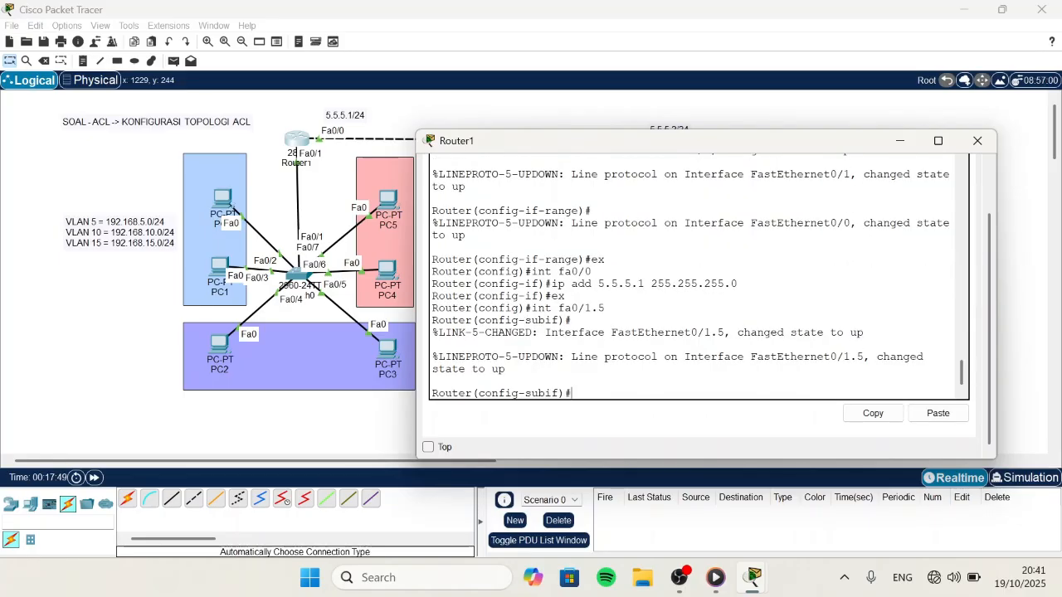
type("encapsulation dot1q 5")
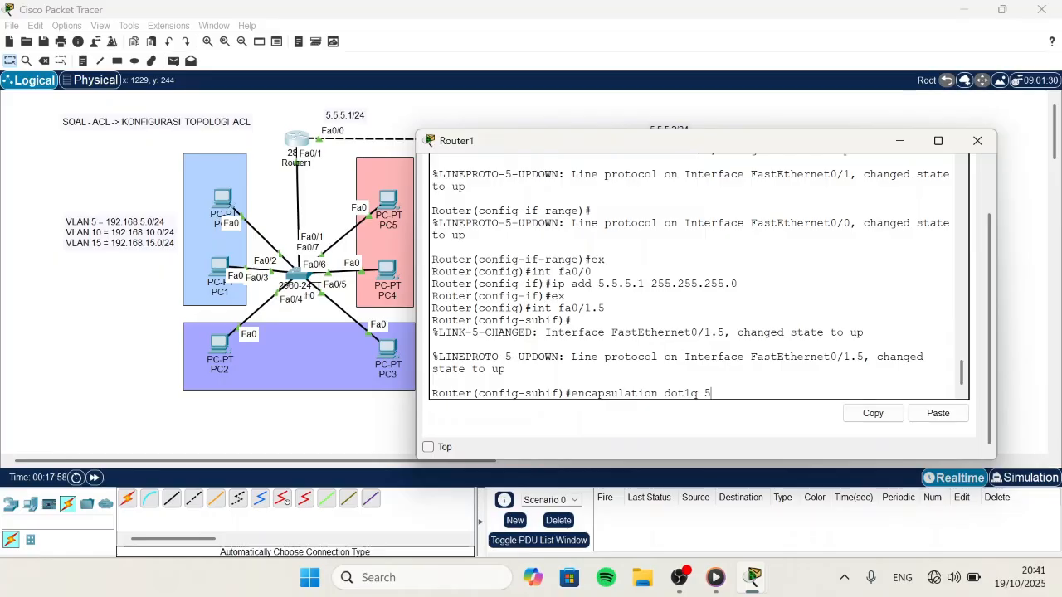
key("Return")
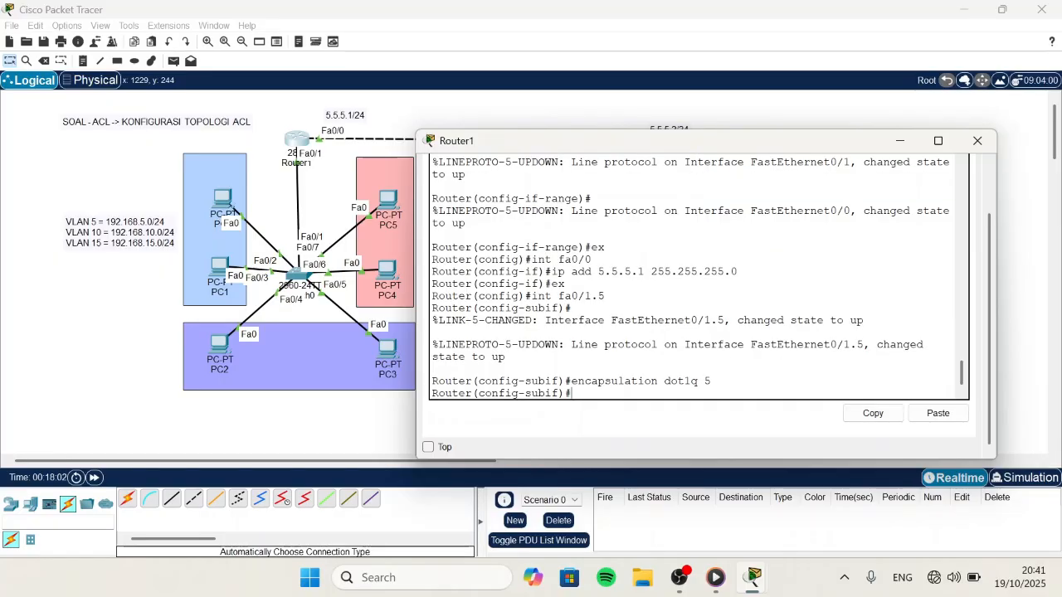
Step: Assign IP address 192.168.5.1 with mask 255.255.255.0 to subinterface fa0/1.5 and return to global configuration mode
type("ip add 192.168.")
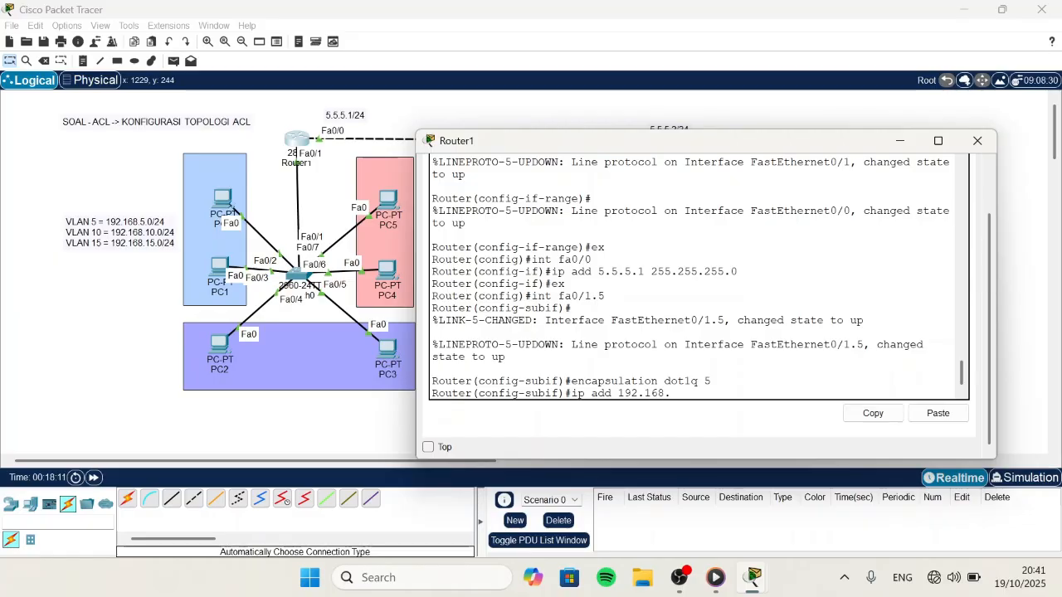
type("5.1 ")
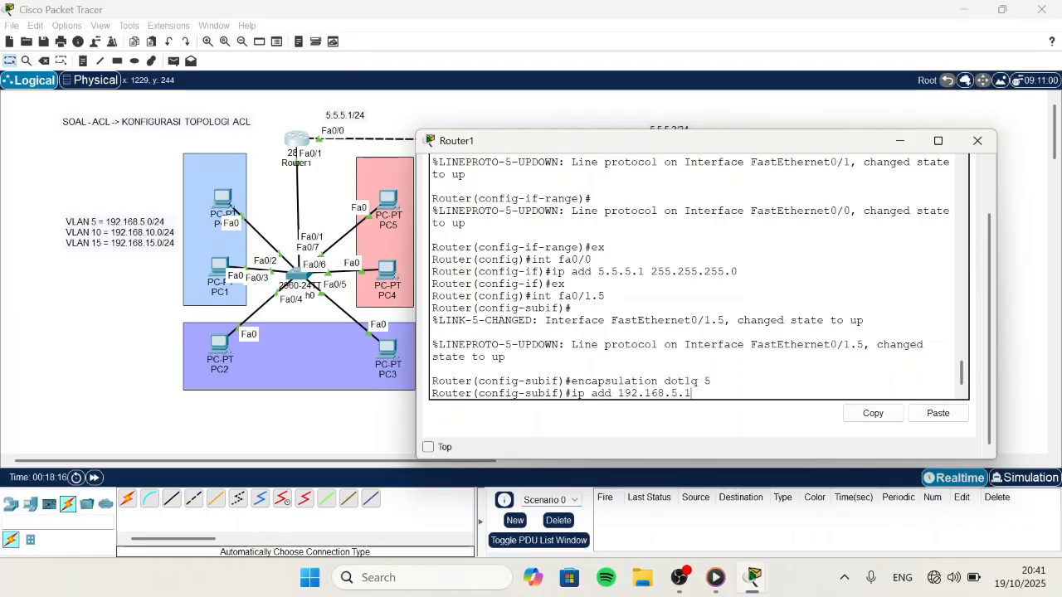
type("255.255.255.0")
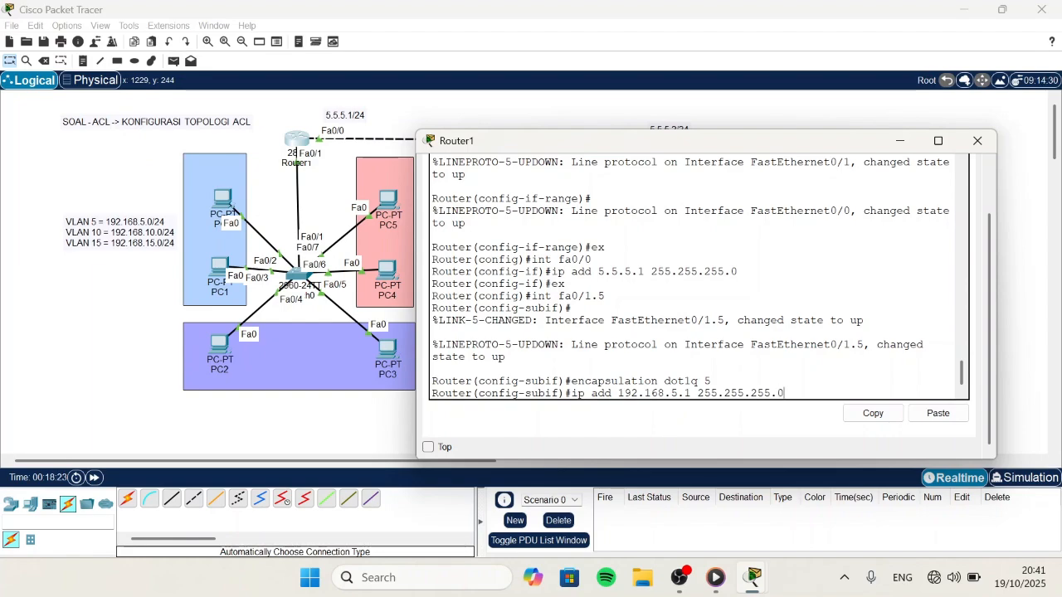
key("Return")
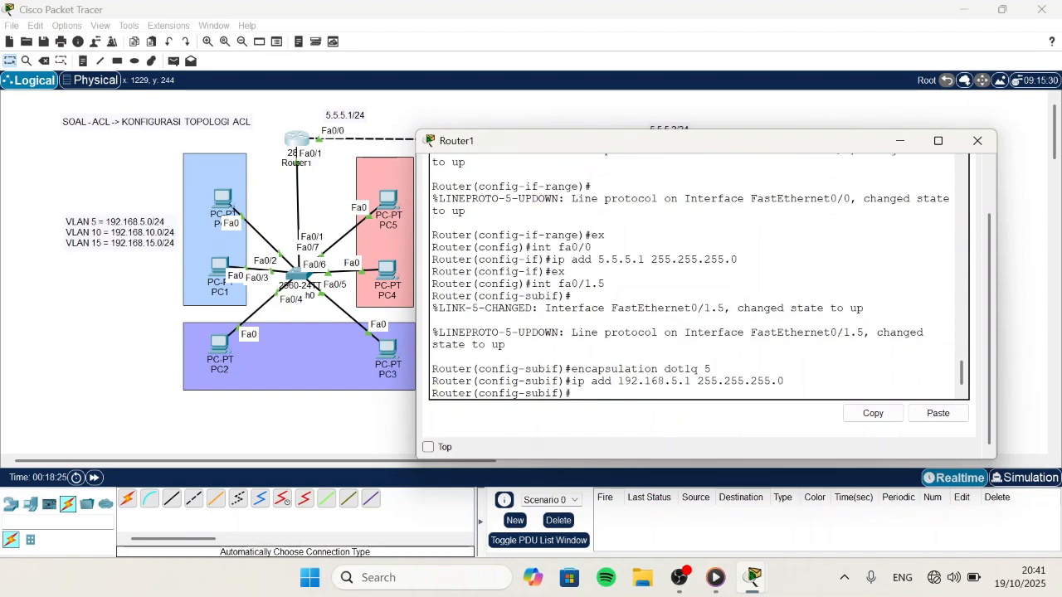
type("ex")
key("Return")
Step: Create subinterface fa0/1.10 on Router1 with dot1q encapsulation for VLAN 10
type("in")
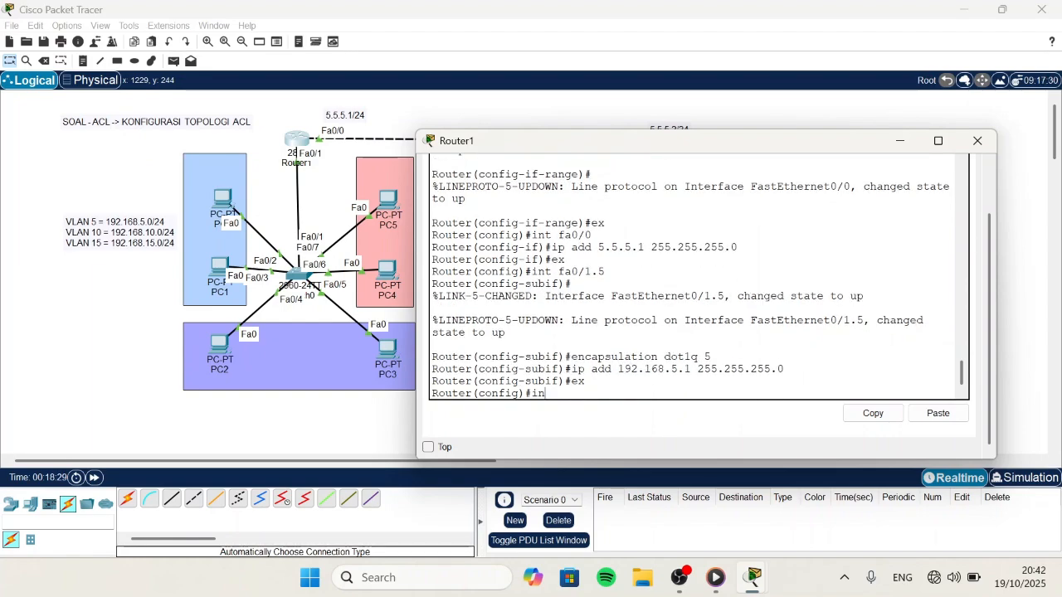
type("t fa0/1.")
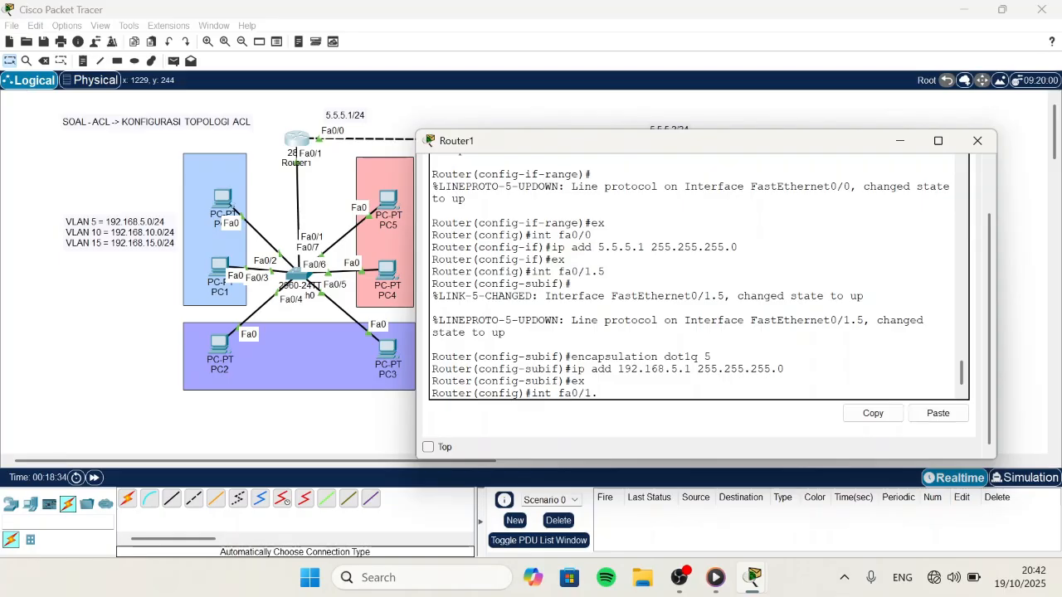
type("10")
key("Return")
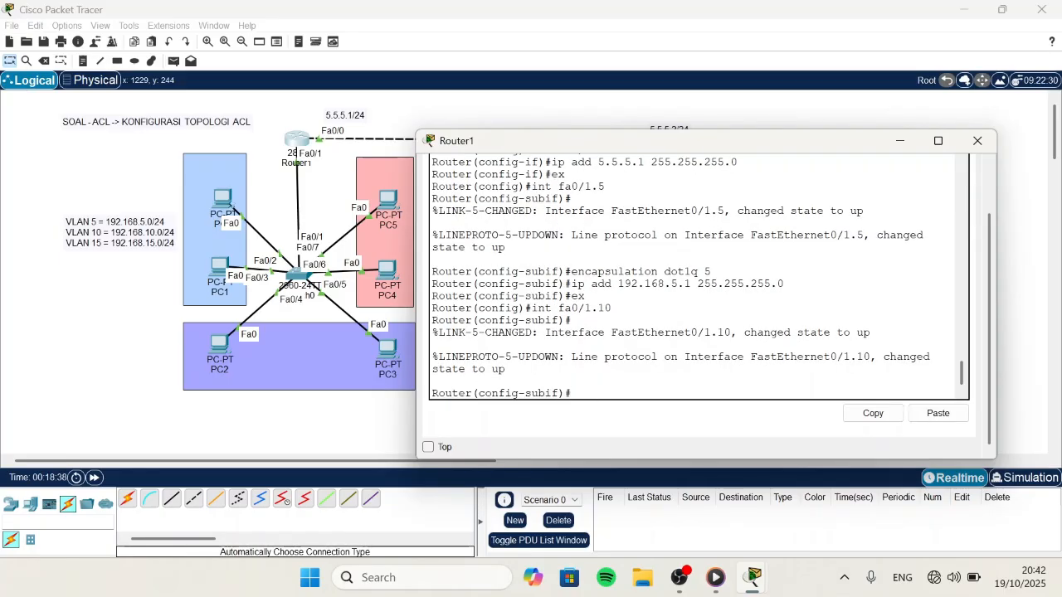
type("encapsulation dot1q 10")
key("Return")
Step: Assign IP address 192.168.10.1 with mask 255.255.255.0 to subinterface fa0/1.10 and return to global configuration mode
type("ip add 19")
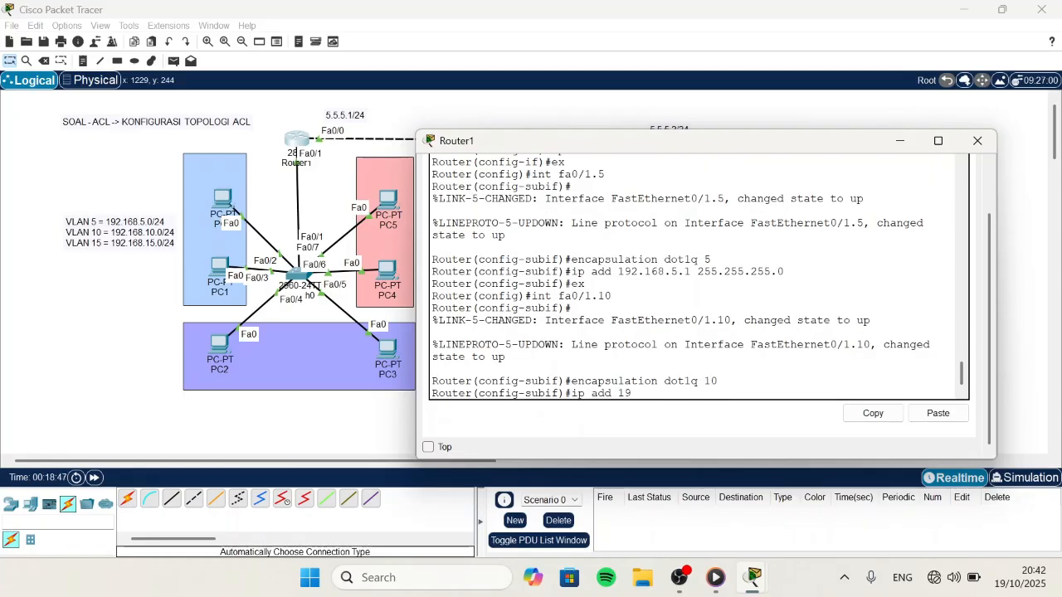
type("2.168.10.1 255.255.255.0")
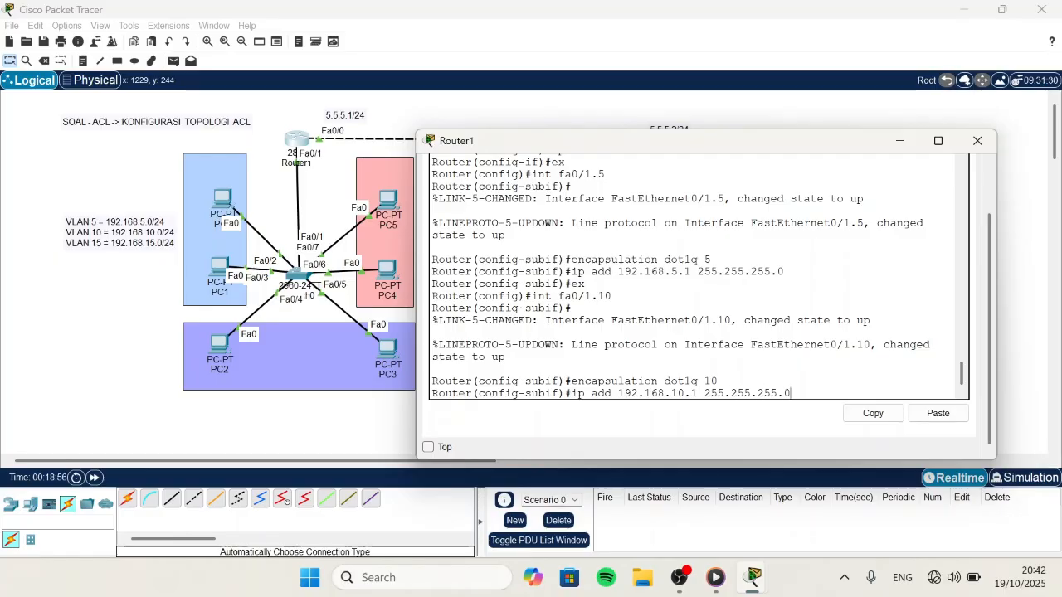
key("Return")
type("ex")
key("Return")
Step: Create subinterface fa0/1.15 on Router1 with dot1q encapsulation for VLAN 15
type("int fa0/")
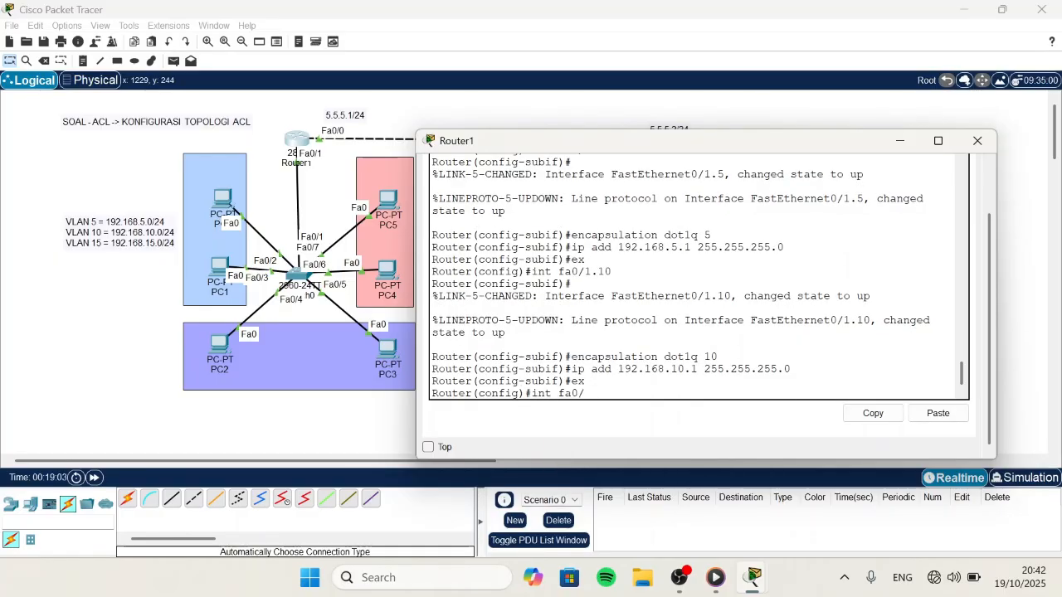
type("1.15")
key("Return")
type("encapsulation dot1q")
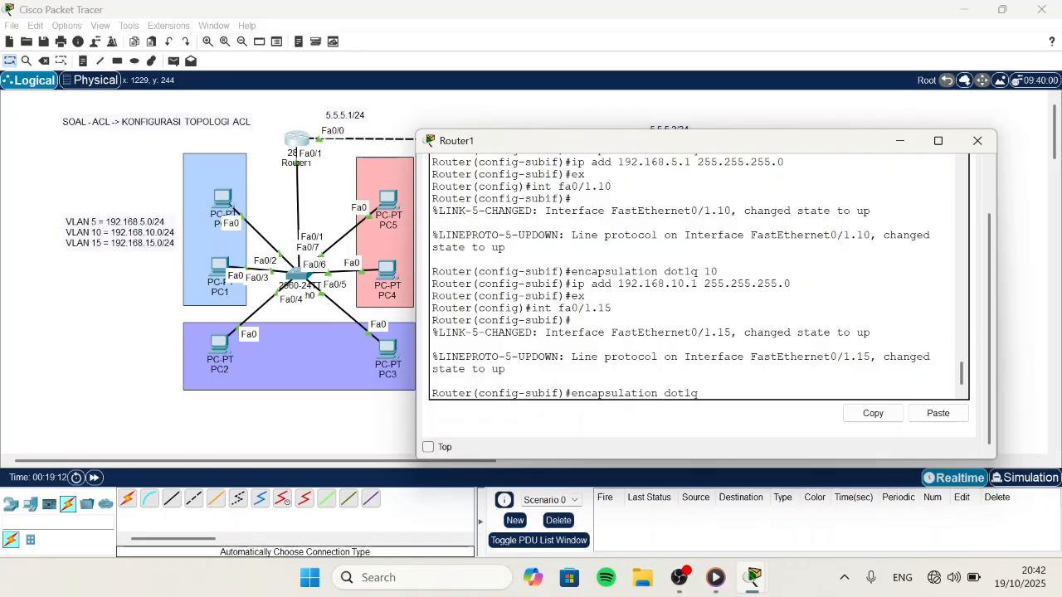
type(" 15")
key("Return")
Step: Assign IP address 192.168.15.1 with mask 255.255.255.0 to subinterface fa0/1.15 and return to global configuration mode
type("ip add 192.168.15.1")
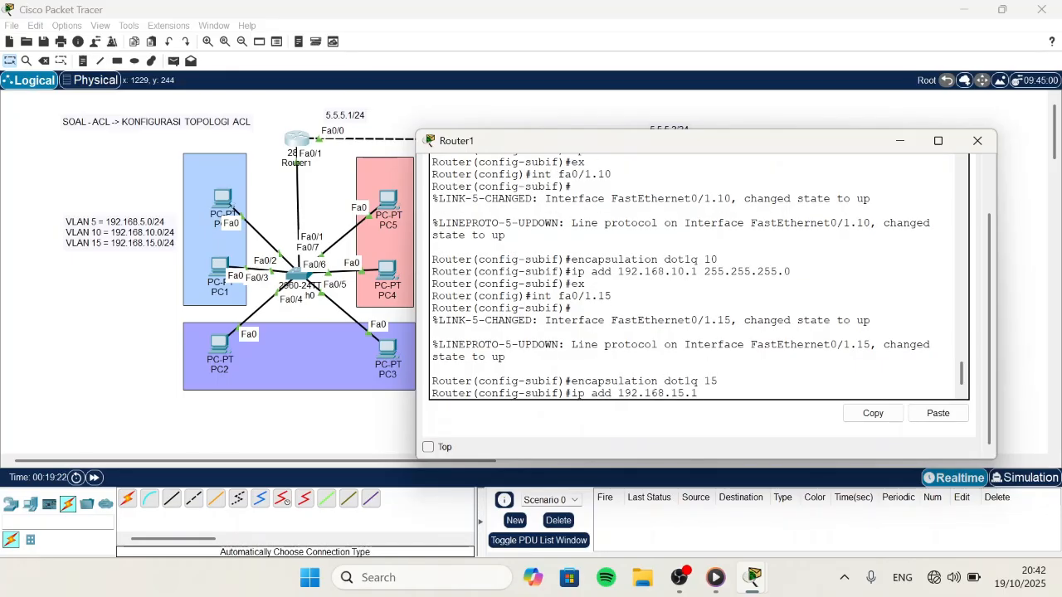
type(" 255.255.255.0")
key("Return")
type("ex")
key("Return")
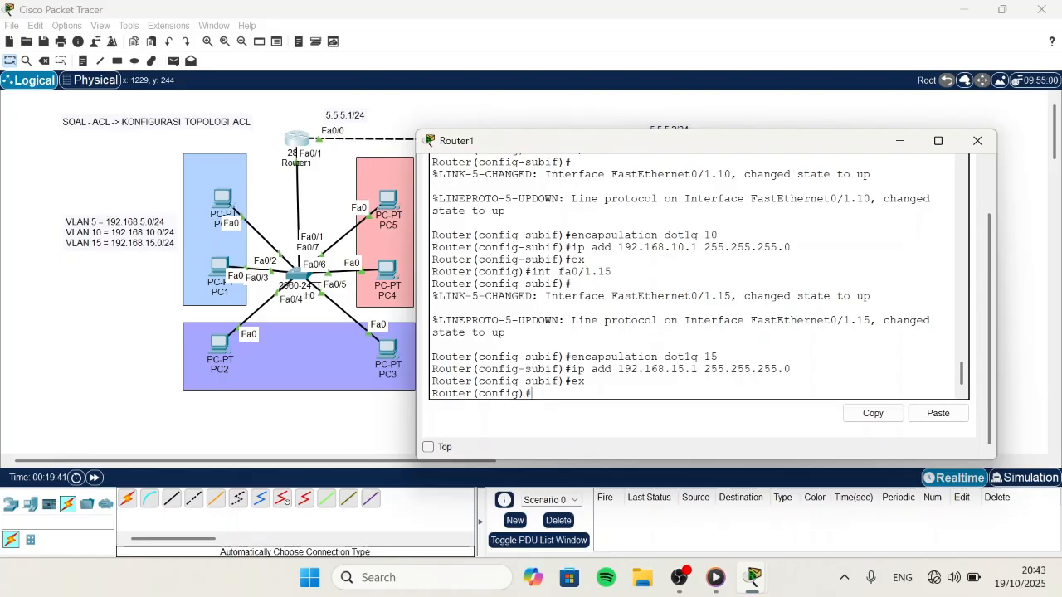
Step: Create DHCP pool VLAN5 on Router1 for network 192.168.5.0 with mask 255.255.255.0
type("ip dhcp pool")
key("Caps_Lock")
type("VL")
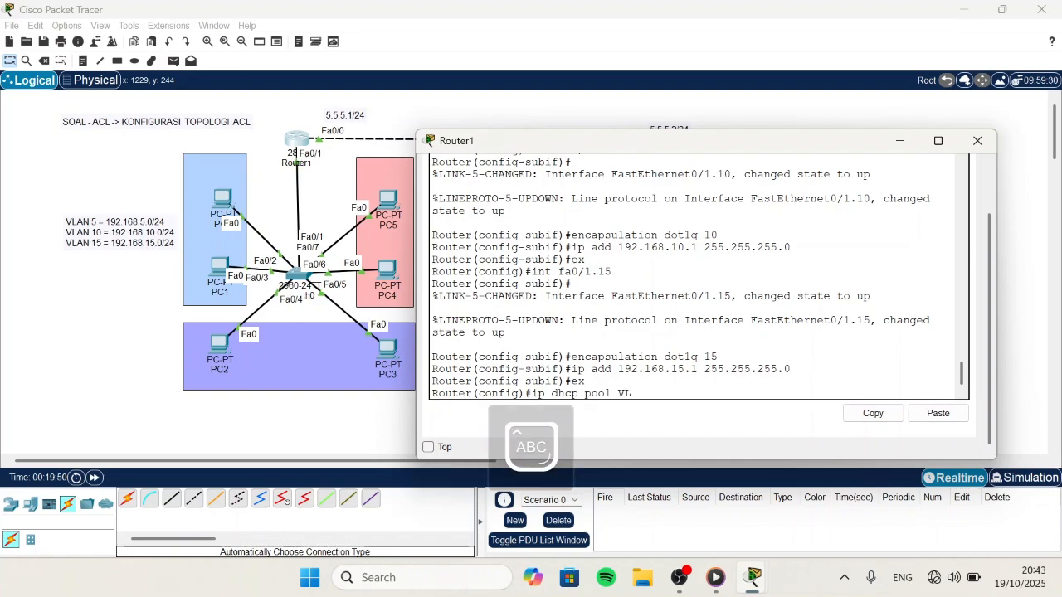
type("AN5")
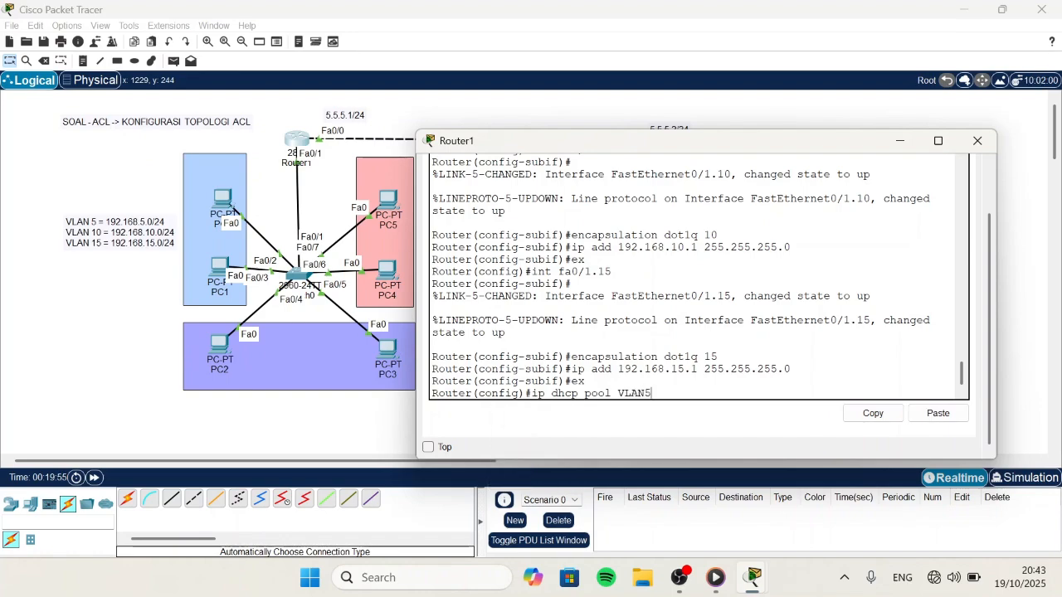
key("Caps_Lock")
key("Return")
type("network 19")
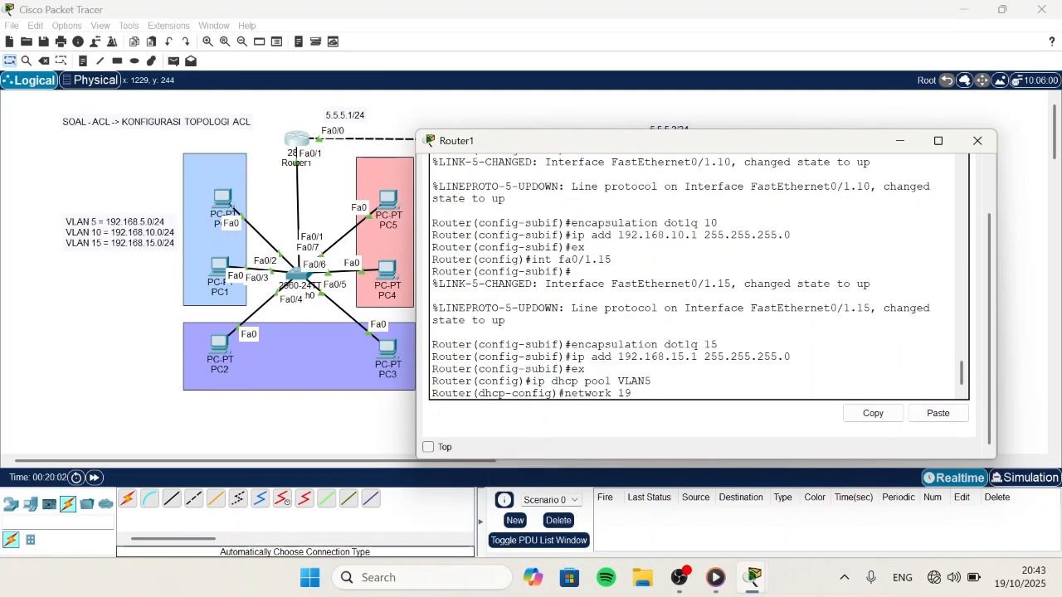
type("2.168.5.0 255.255.255.0")
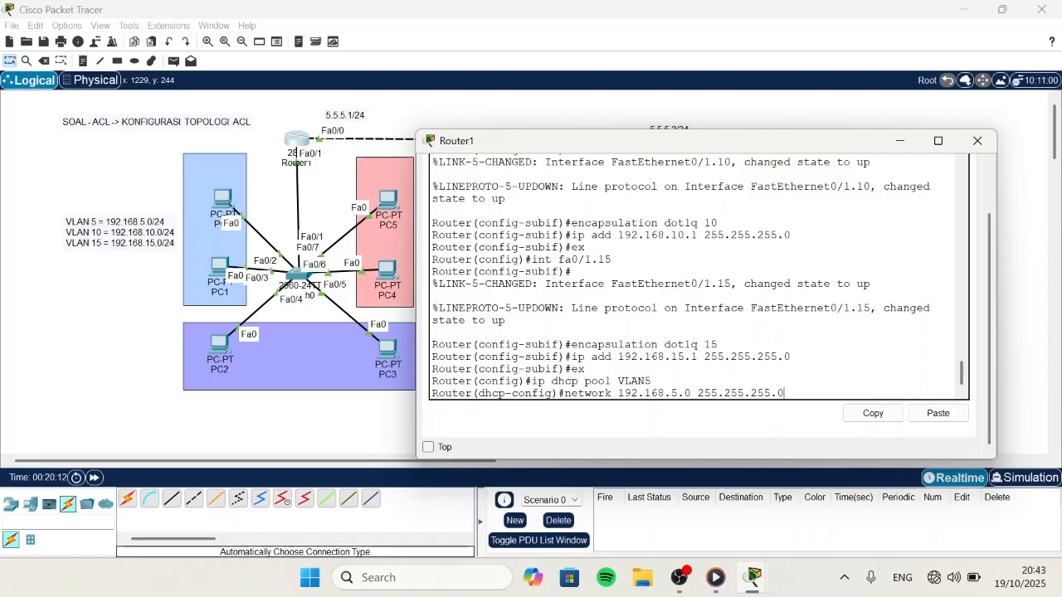
key("Return")
Step: Set pool VLAN5's default router to 192.168.5.1 and DNS server to 8.8.8.8, returning to global configuration mode
type("default-router 192.168")
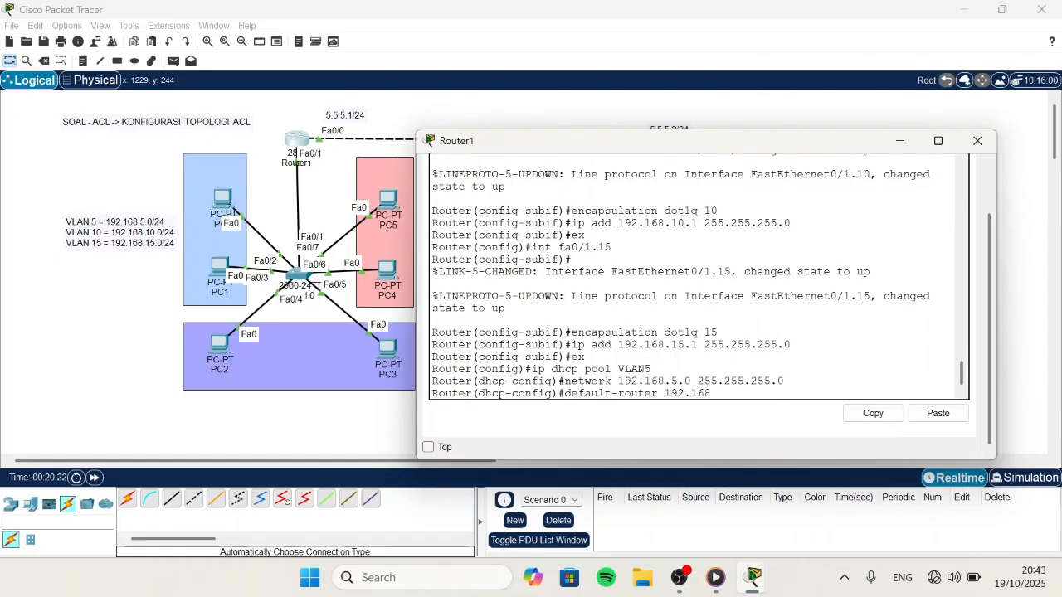
type(".5.1")
key("Return")
type("dns-server 8.8.8.8")
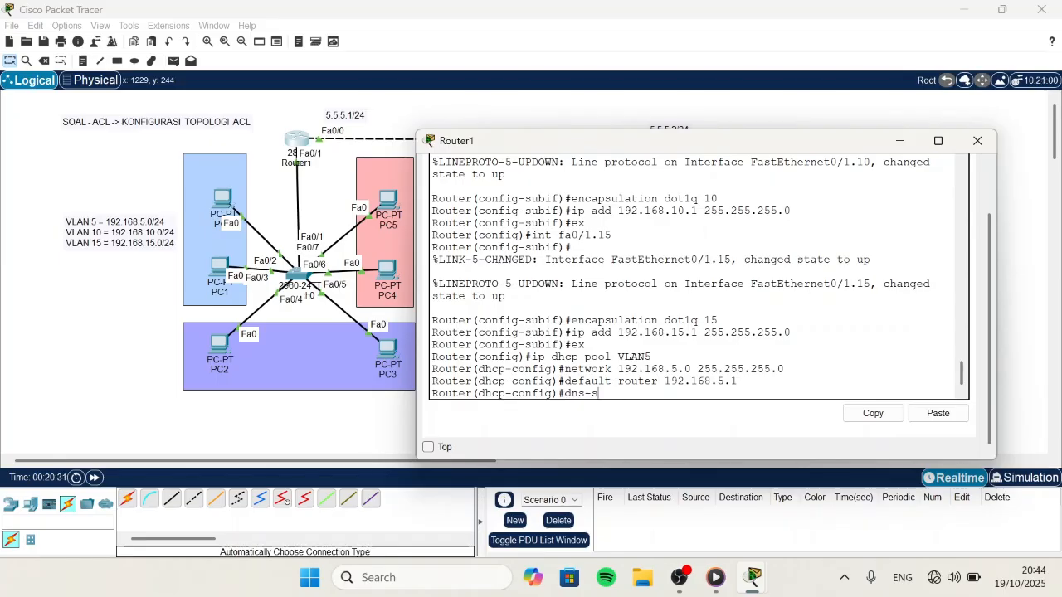
key("Return")
type("ex")
key("Return")
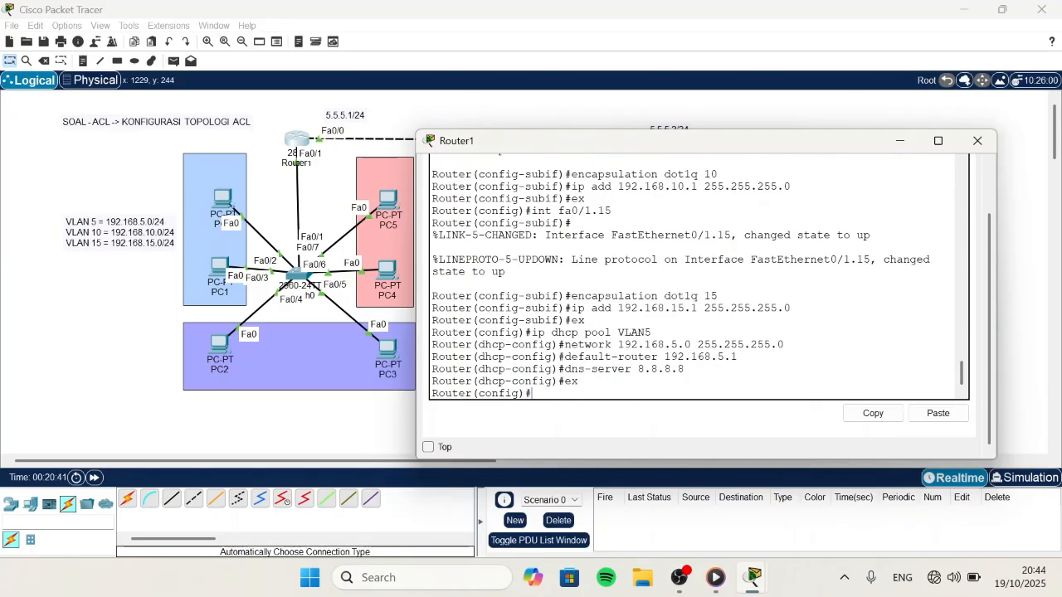
Step: Create DHCP pool VLAN10 on Router1 for network 192.168.10.0 with mask 255.255.255.0
type("ip dhcp VLAN10")
key("Return")
key("Left")
key("Left")
key("Left")
key("Left")
key("Left")
key("Left")
type("pool")
key("Return")
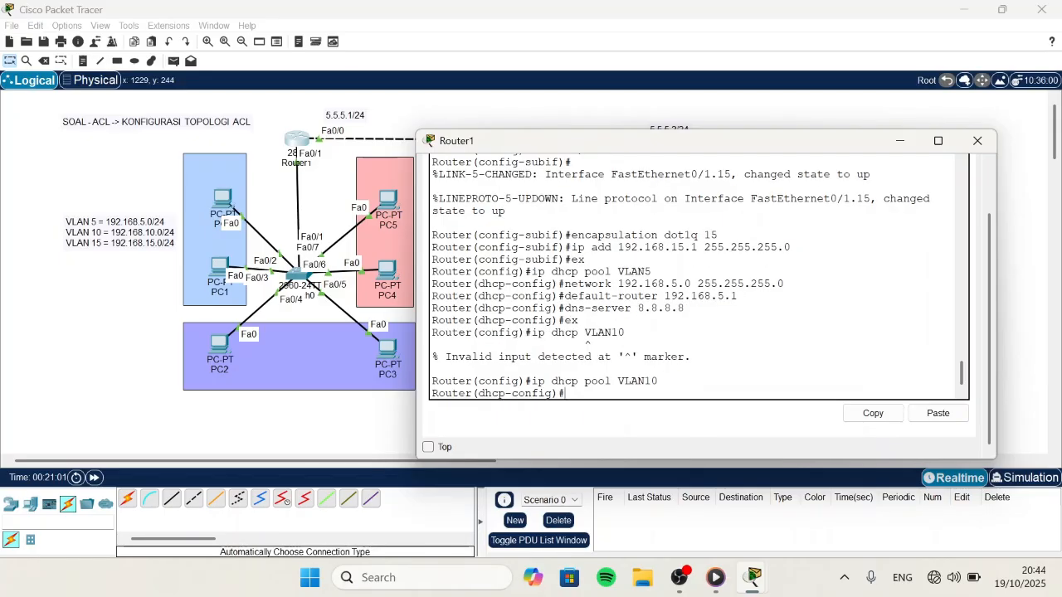
type("network 192.168.10.1 255.255.255.0")
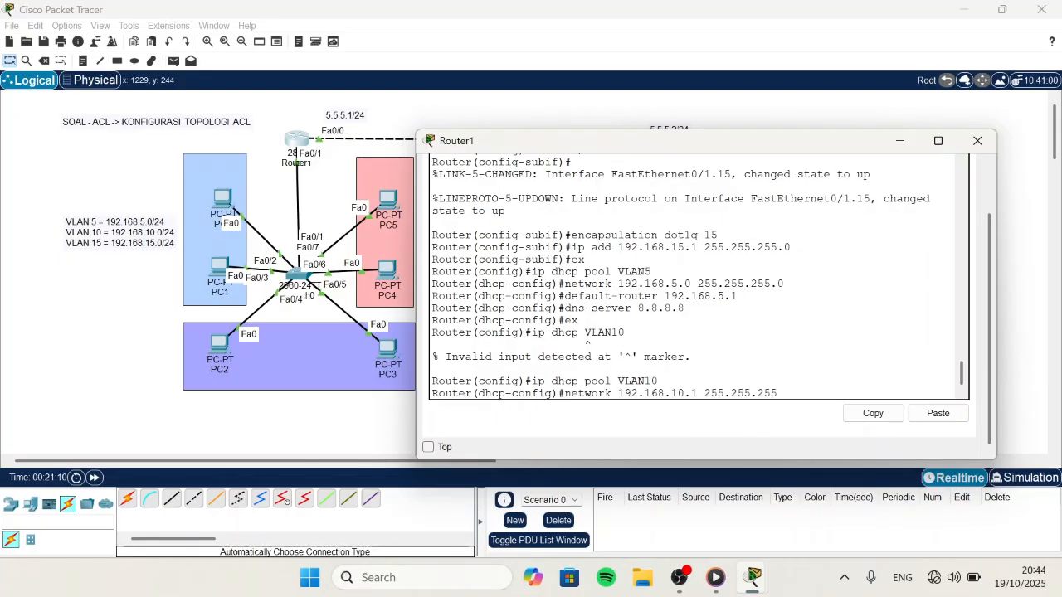
key("Return")
Step: Set pool VLAN10's default router to 192.168.10.1 and DNS server to 8.8.8.8, returning to global configuration mode
type("default")
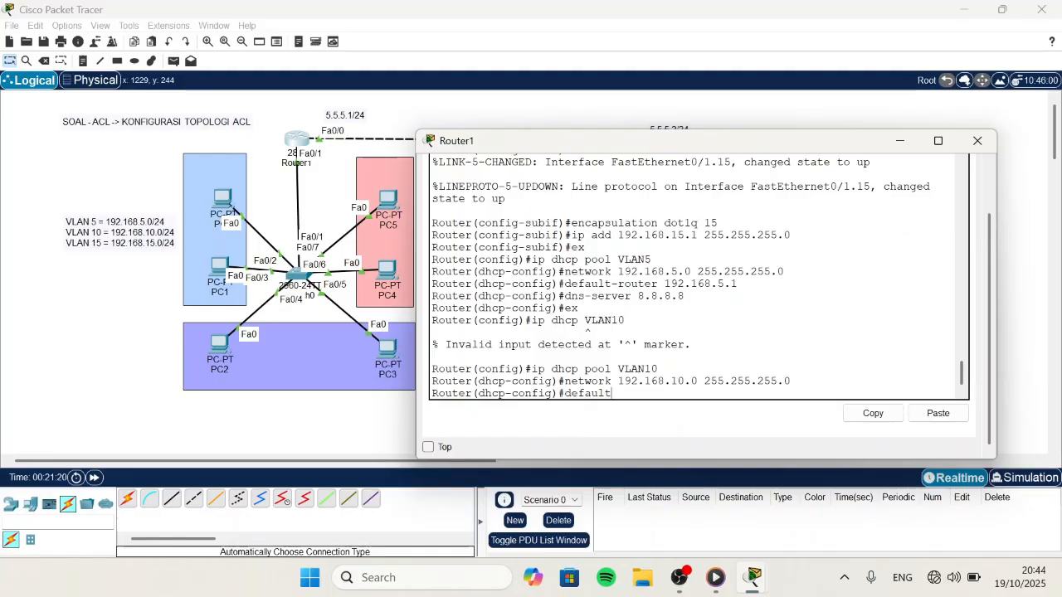
type("-router 192.168.10.1")
key("Return")
type("dns-server 8.8.8.8")
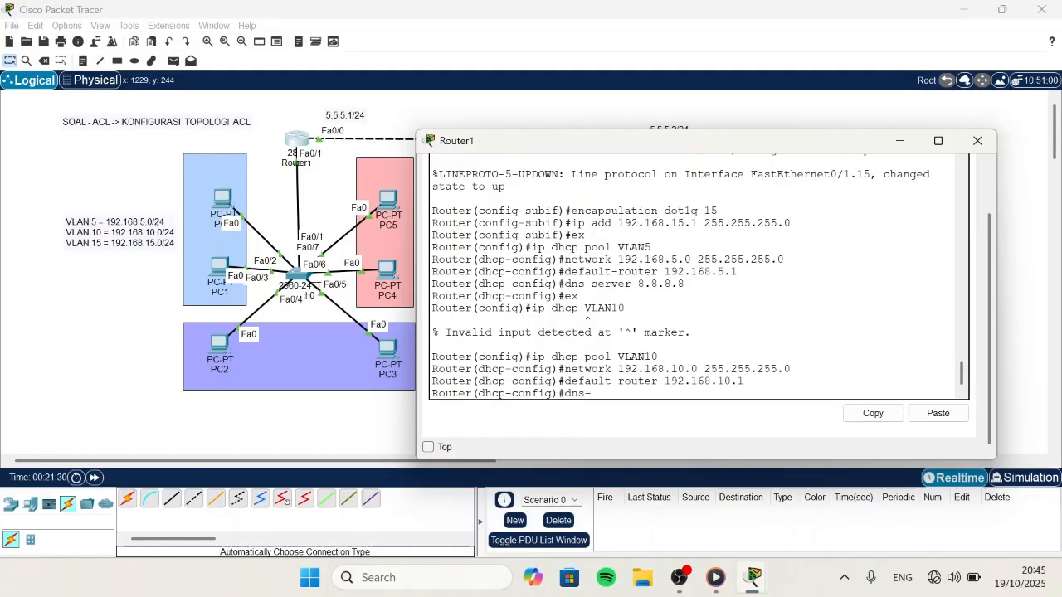
key("Return")
type("ex")
key("Return")
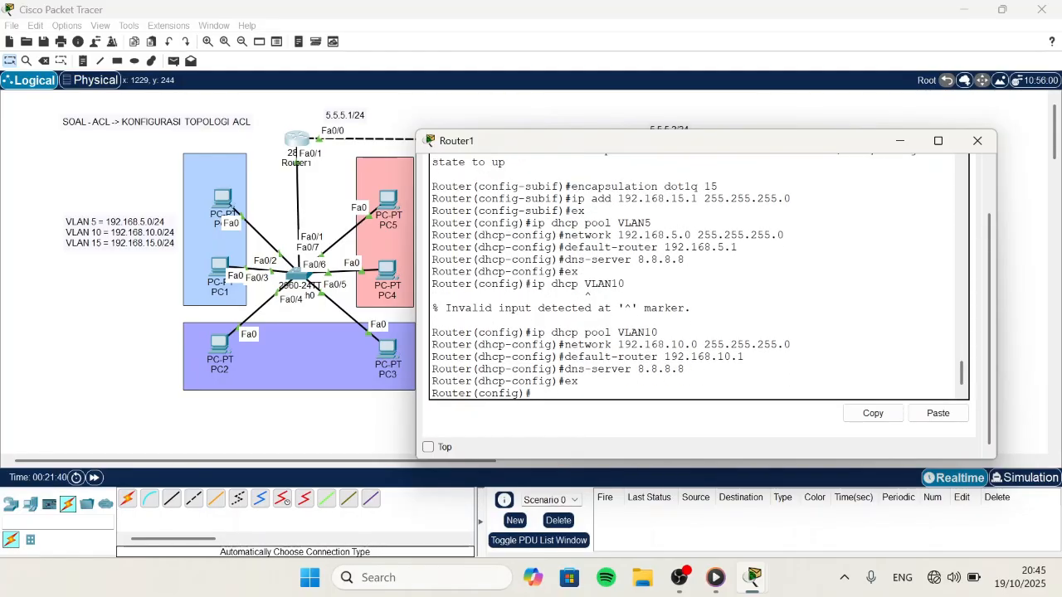
Step: Create DHCP pool VLAN15 on Router1 for network 192.168.15.0 with mask 255.255.255.0
type("ip dhcp pool VLAN15")
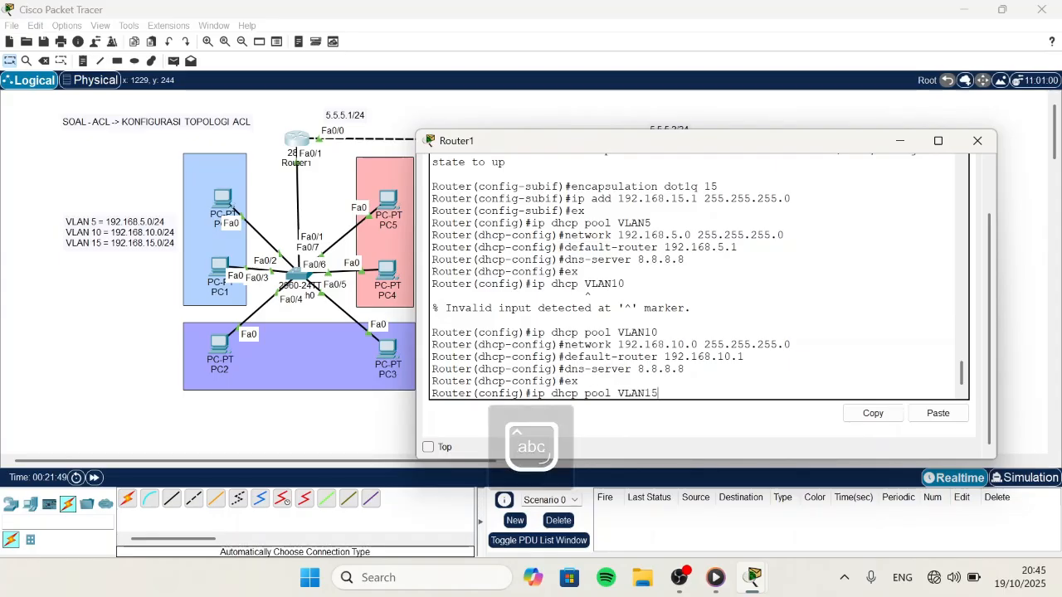
key("Return")
type("network 192.168.15.0 255")
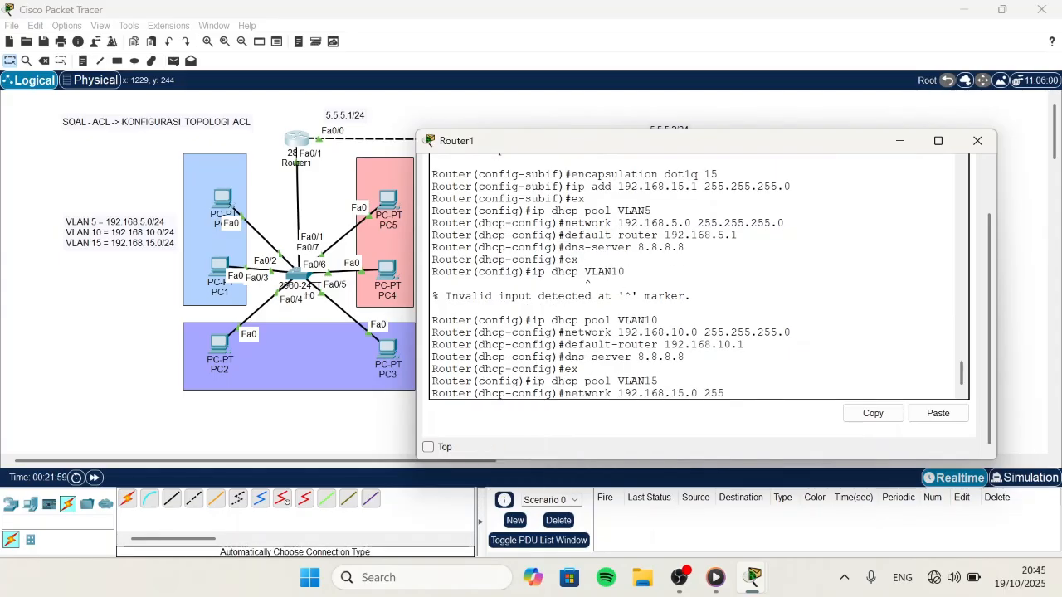
type(".255.255.0")
key("Return")
Step: Set pool VLAN15's default router to 192.168.15.1 and DNS server to 8.8.8.8, returning to global configuration mode
type("default-route")
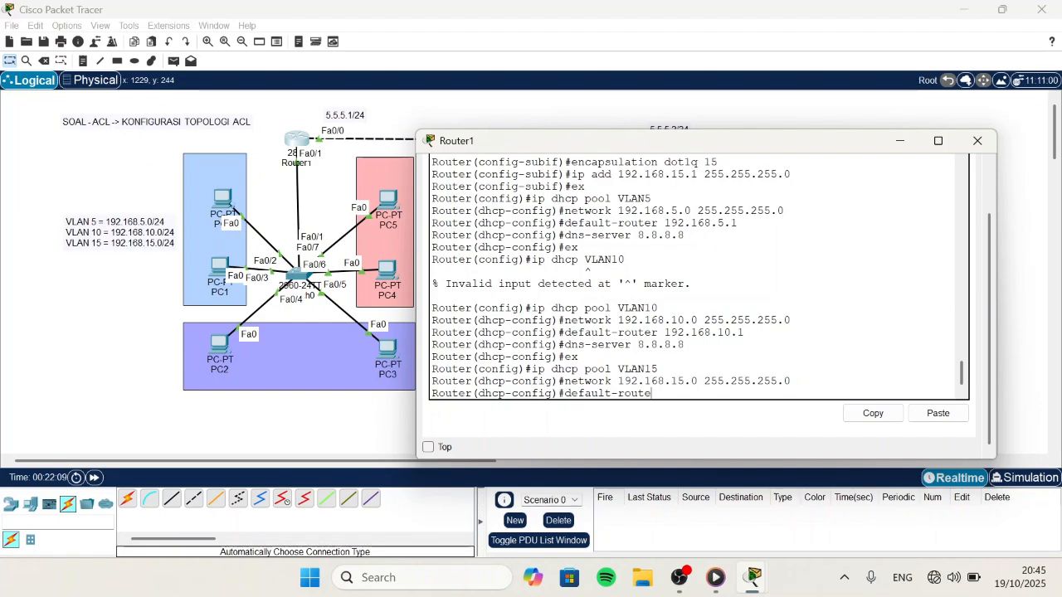
type("r 192.168.15.1")
key("Return")
type("dns-server 8.8")
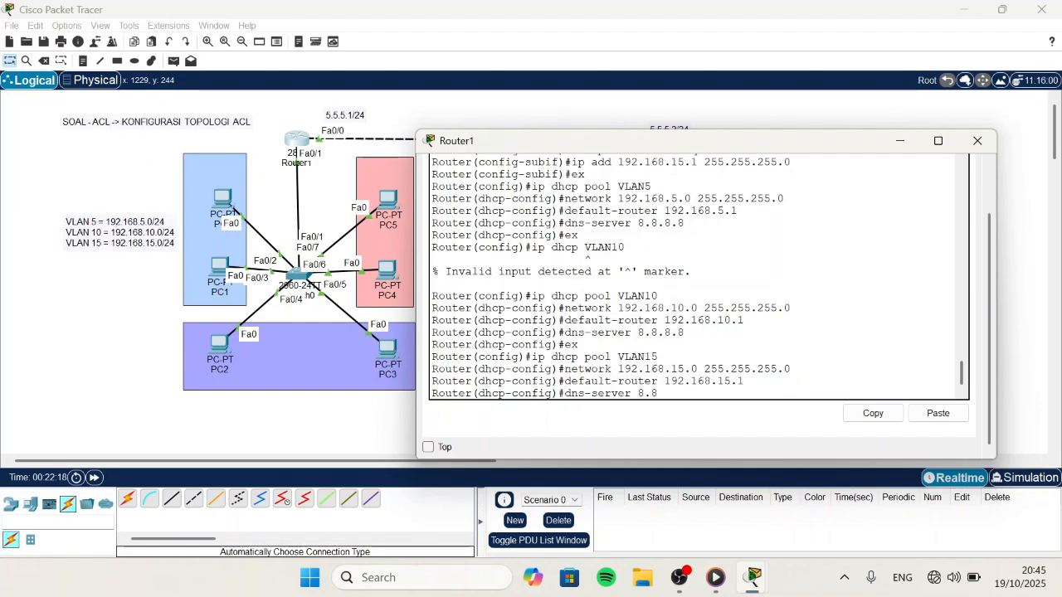
type(".8.8")
key("Return")
type("ex")
key("Return")
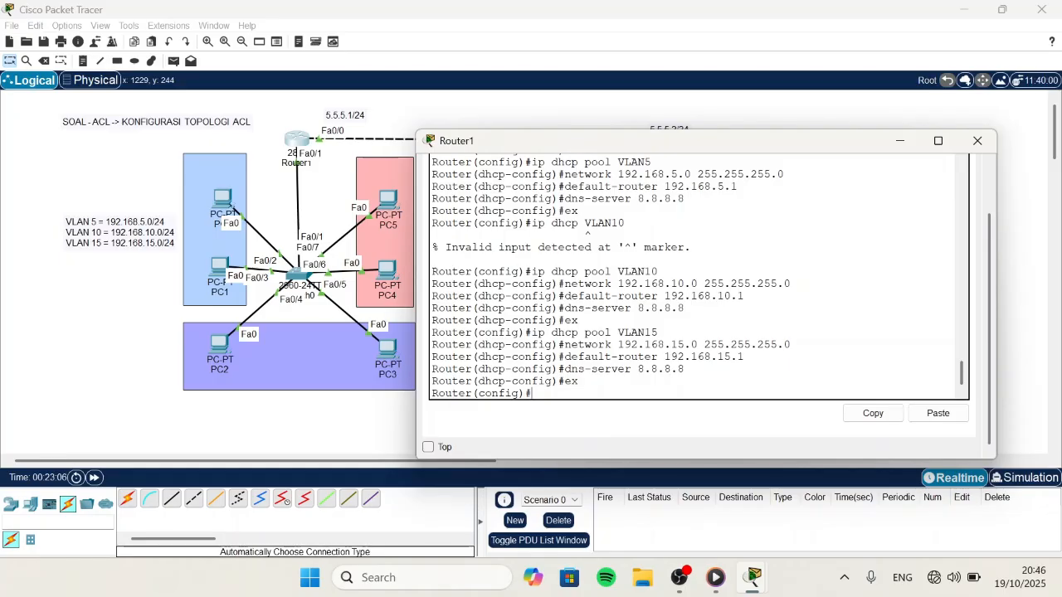
Step: Switch PC0's IPv4 configuration on FastEthernet0 from static to DHCP
left_click(222, 199)
left_click(485, 39)
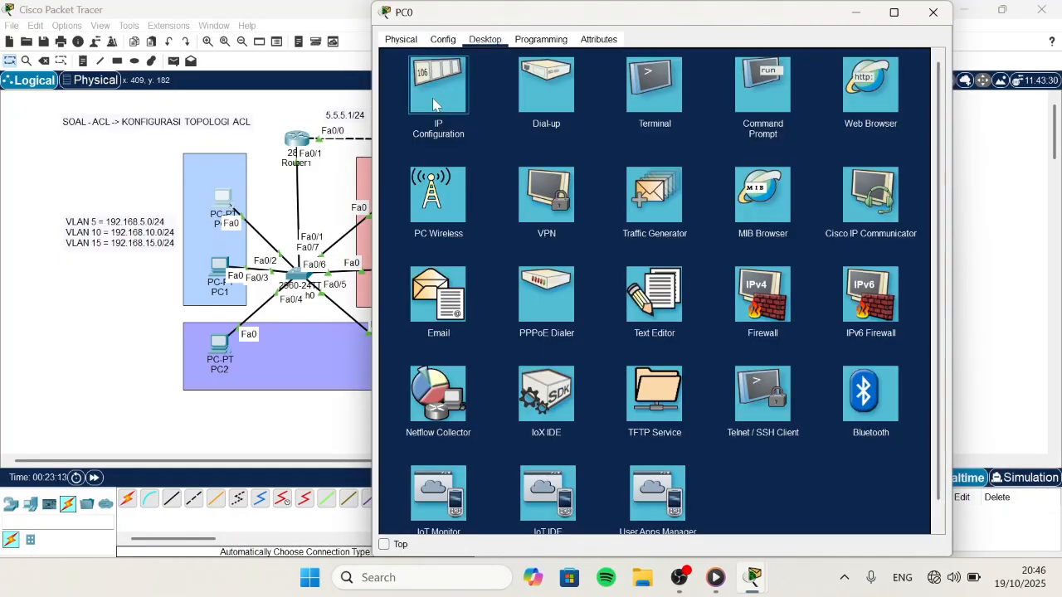
left_click(474, 85)
left_click(419, 108)
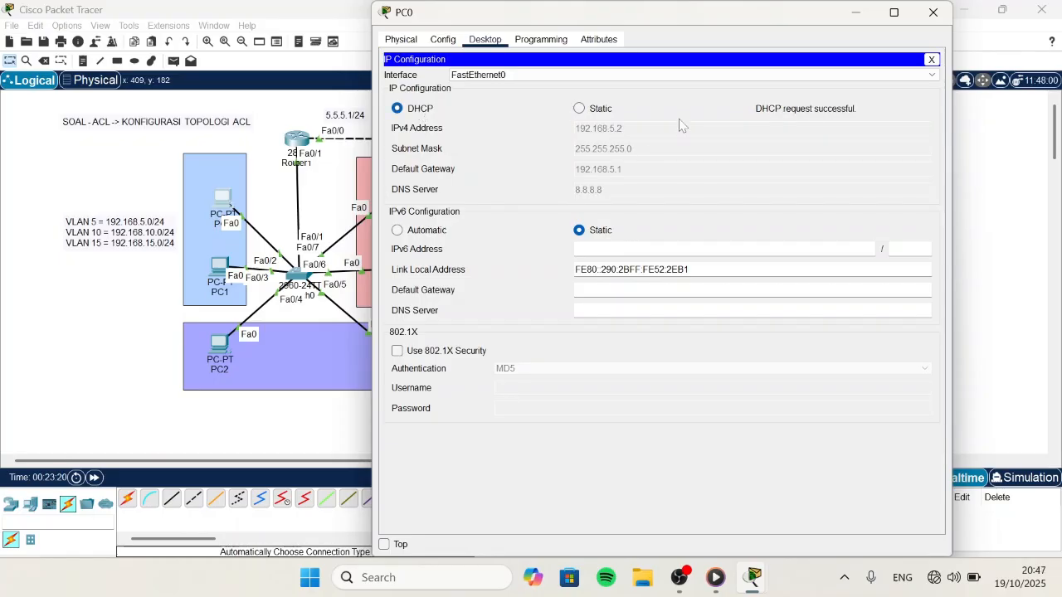
Step: Switch PC1's IPv4 configuration to DHCP and close its device window
left_click(220, 267)
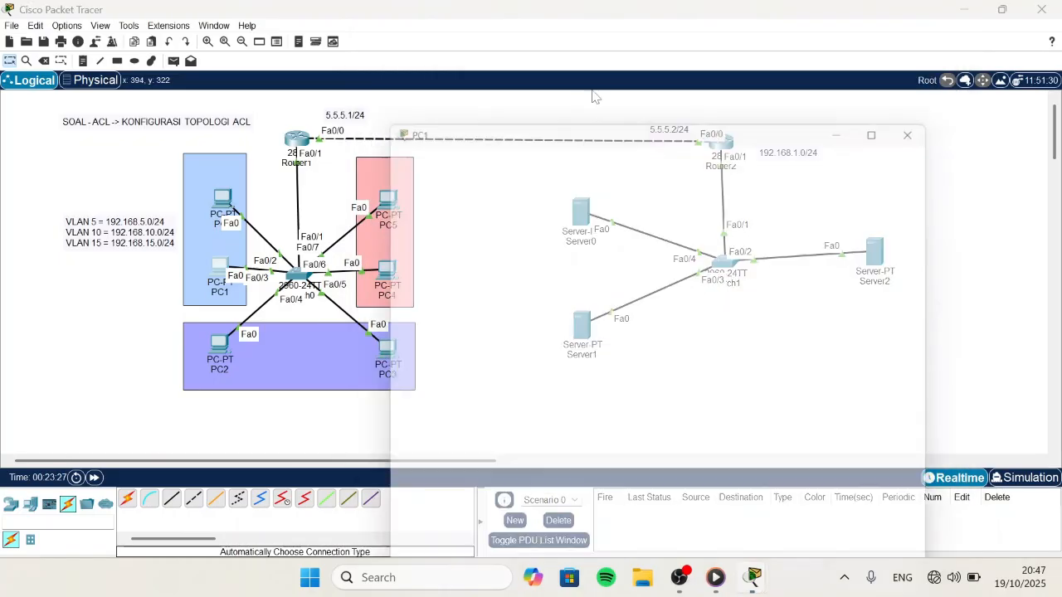
left_click(485, 39)
left_click(433, 83)
left_click(397, 108)
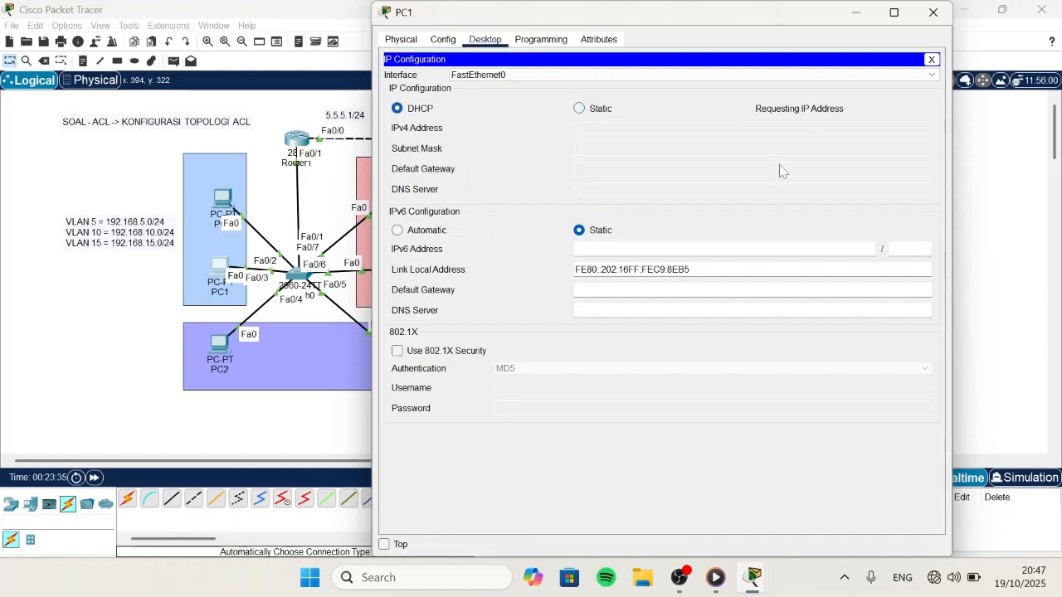
left_click(932, 12)
Step: Switch PC2's IPv4 configuration to DHCP and close its device window
left_click(219, 344)
left_click(485, 39)
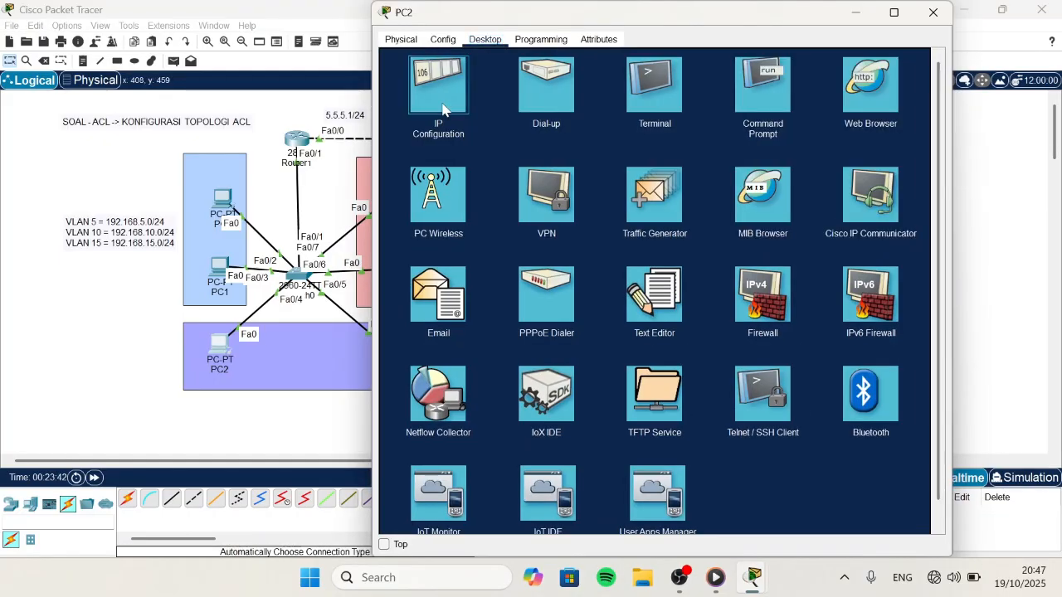
left_click(433, 84)
left_click(397, 107)
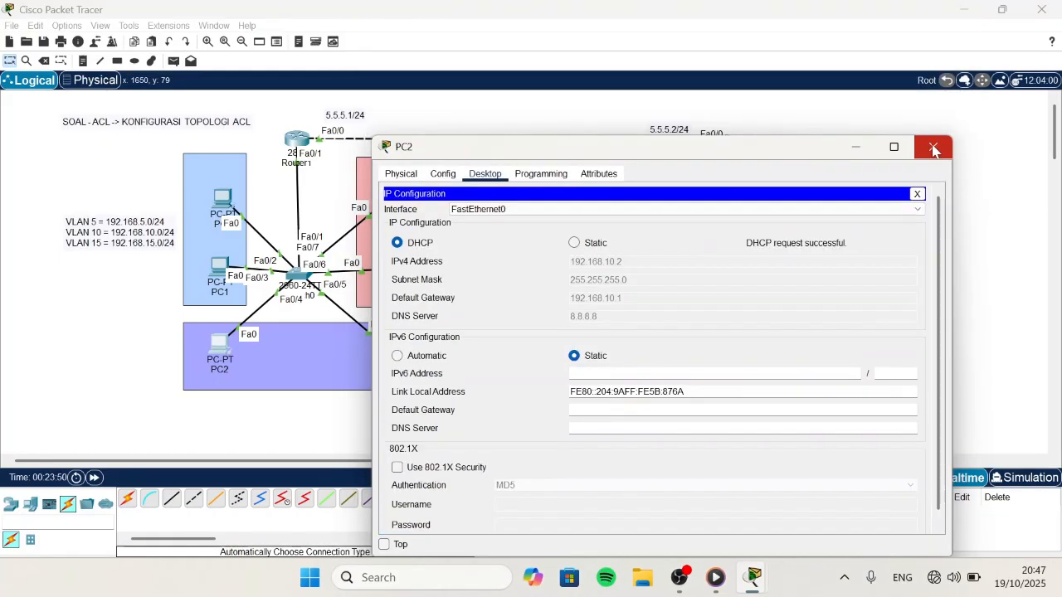
left_click(932, 12)
Step: Switch PC3's IPv4 configuration to DHCP and close its device window
left_click(386, 350)
left_click(484, 39)
left_click(438, 85)
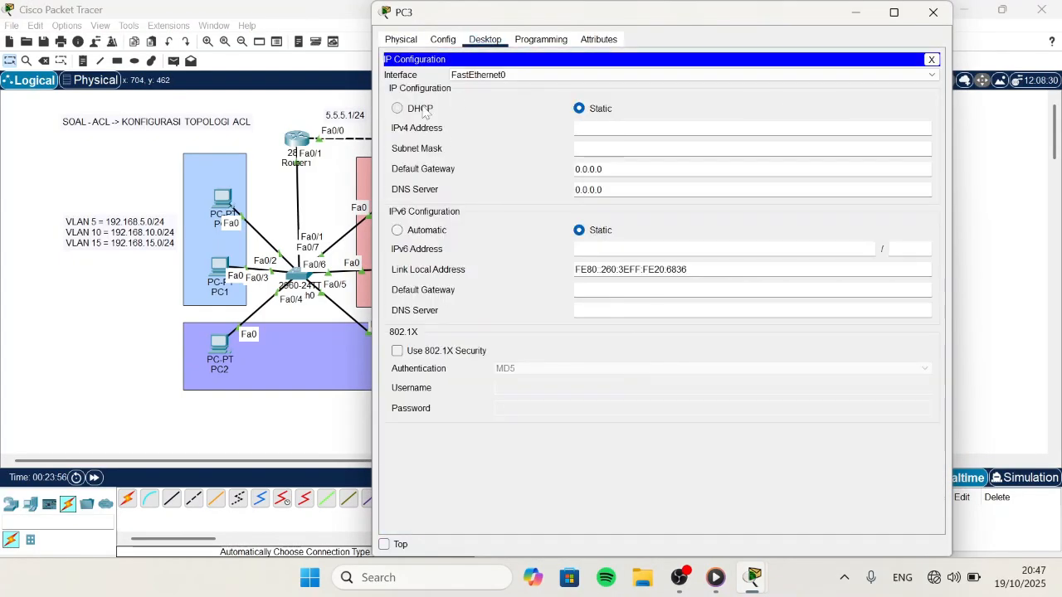
left_click(397, 108)
left_click(932, 12)
Step: Switch PC4's IPv4 configuration to DHCP and close its device window
left_click(384, 270)
left_click(485, 39)
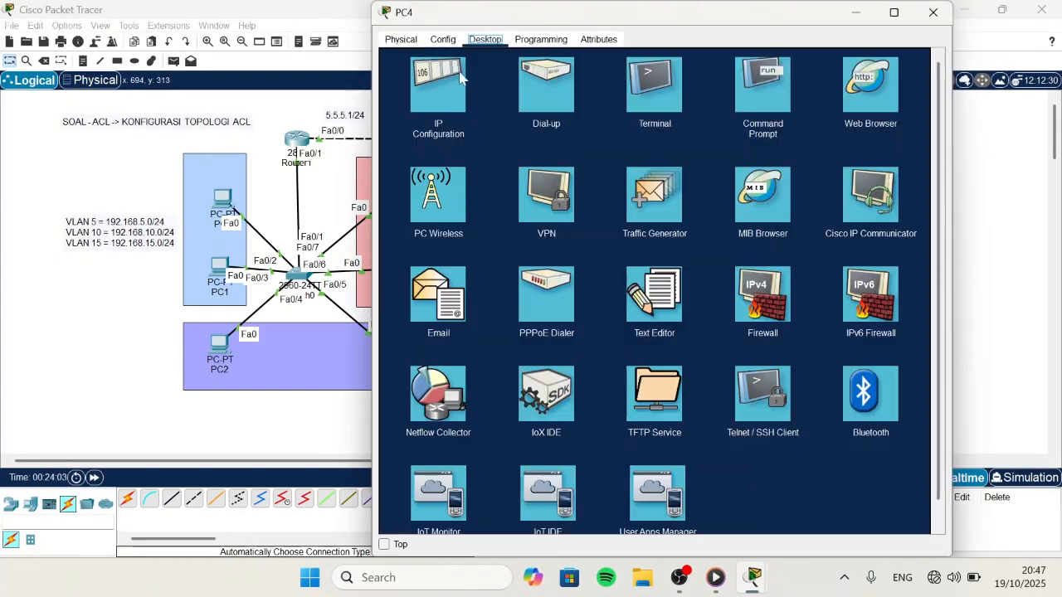
left_click(435, 83)
left_click(399, 108)
left_click(932, 12)
Step: Switch PC5's IPv4 configuration to DHCP and close its device window
left_click(390, 201)
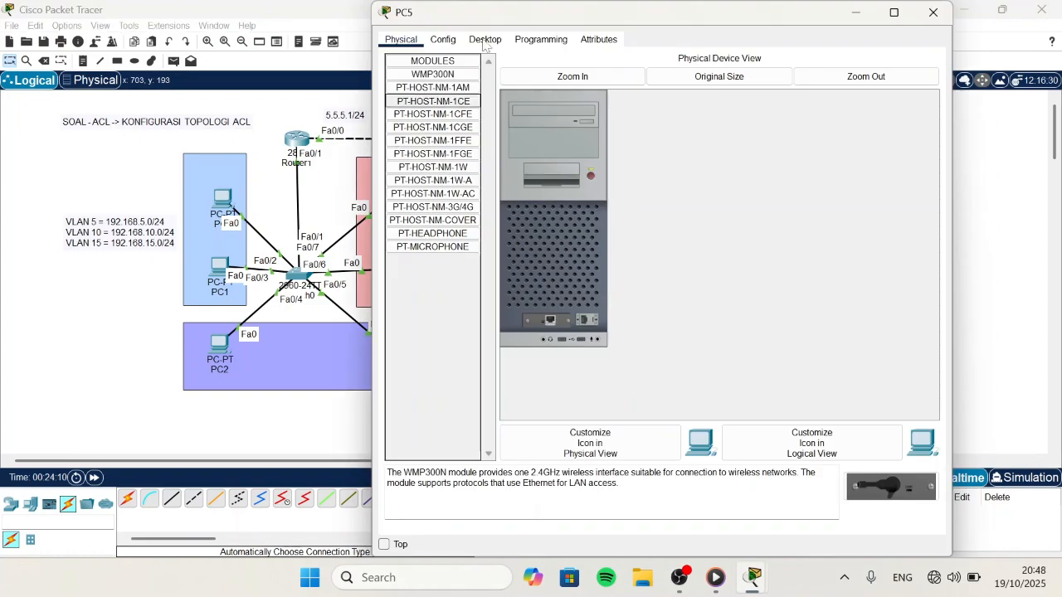
left_click(484, 38)
left_click(397, 108)
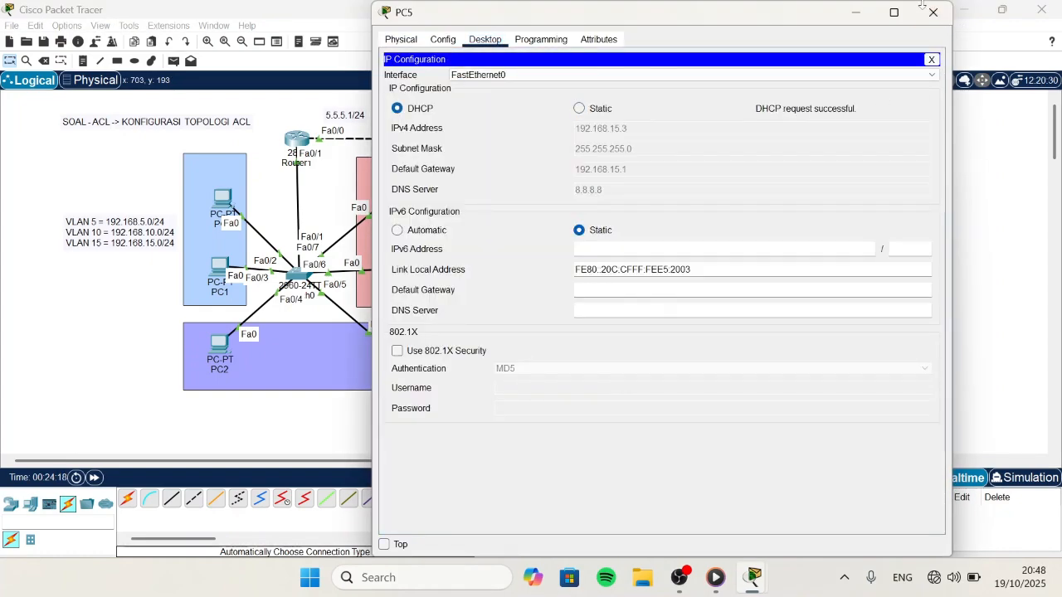
left_click(933, 12)
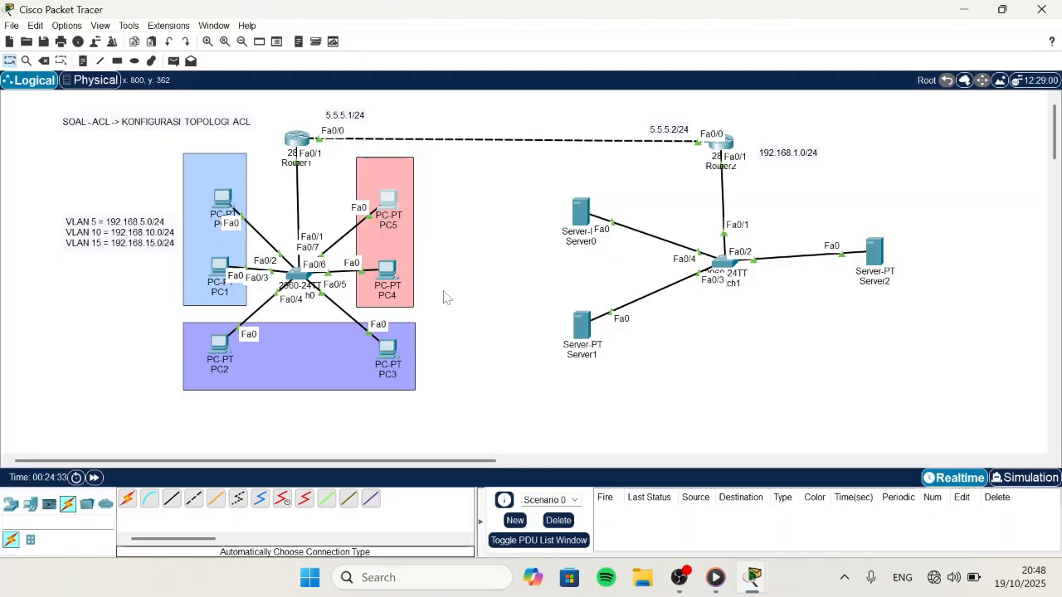
Step: Enter global configuration on Router2 and assign 5.5.5.2 255.255.255.0 to interface Fa0/0
mouse_move(777, 160)
left_mouse_down()
mouse_move(774, 171)
mouse_move(776, 161)
left_mouse_up()
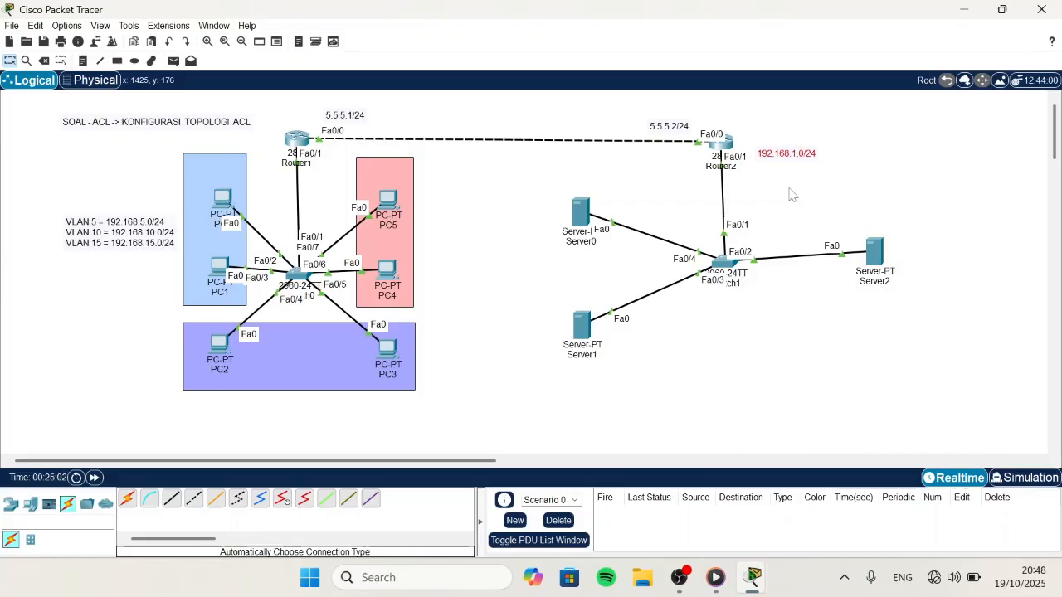
left_click(718, 143)
type("en")
key("Return")
type("conf t")
key("Return")
type("int")
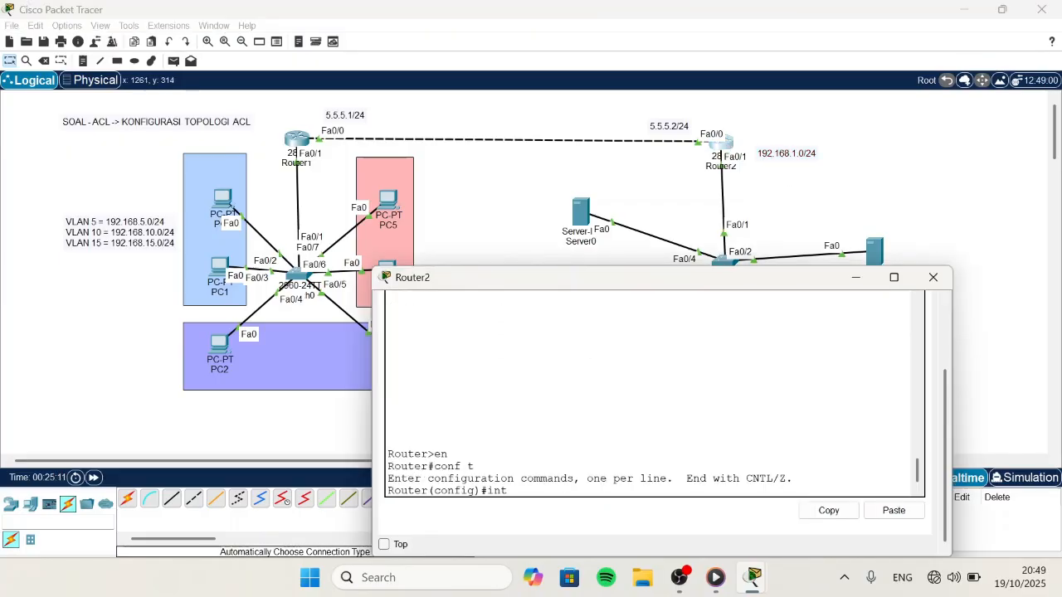
type(" fa0/0")
key("Return")
type("ip  add 192.16")
key("BackSpace")
key("BackSpace")
key("BackSpace")
key("BackSpace")
key("BackSpace")
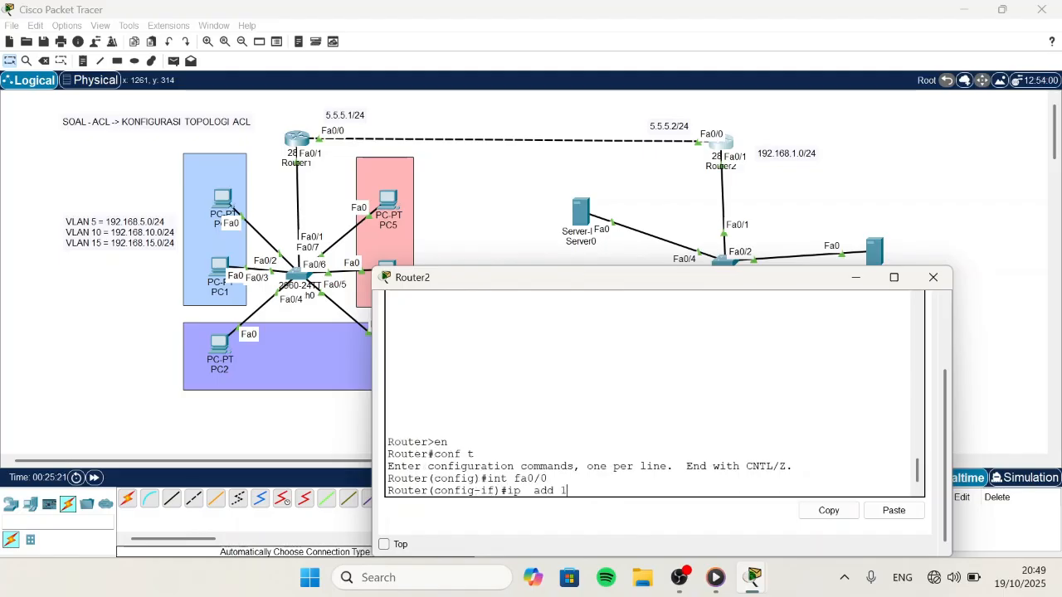
key("BackSpace")
type("5.5.5.2 255.255.255.0")
key("Return")
Step: Assign 192.168.1.1 255.255.255.0 to Router2's interface Fa0/1
type("ex")
key("Return")
type("i")
key("Return")
type("ip add")
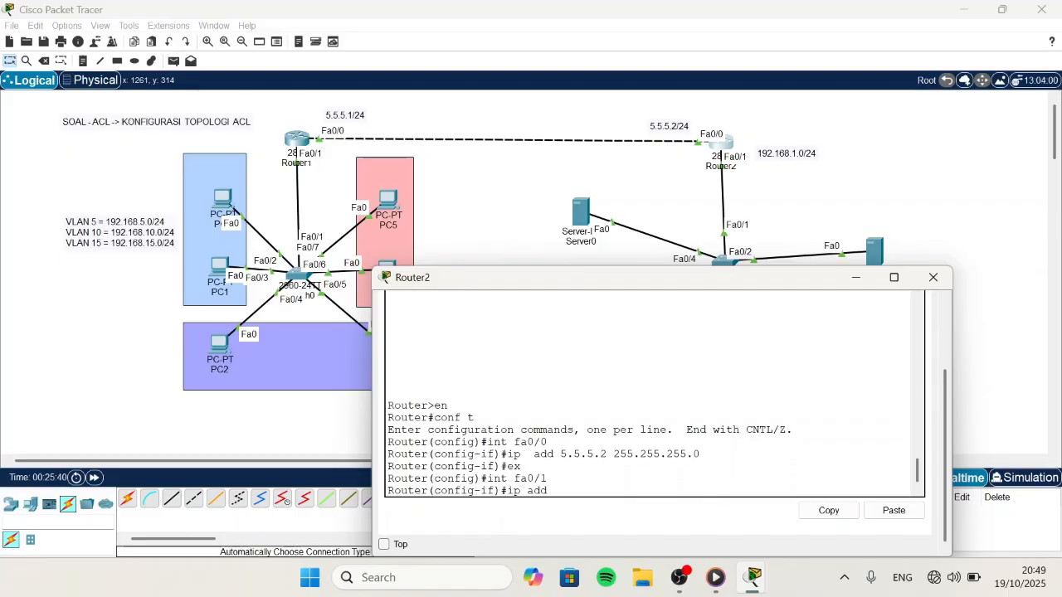
type(" 192.168.1.1 255.255.255.0")
key("Return")
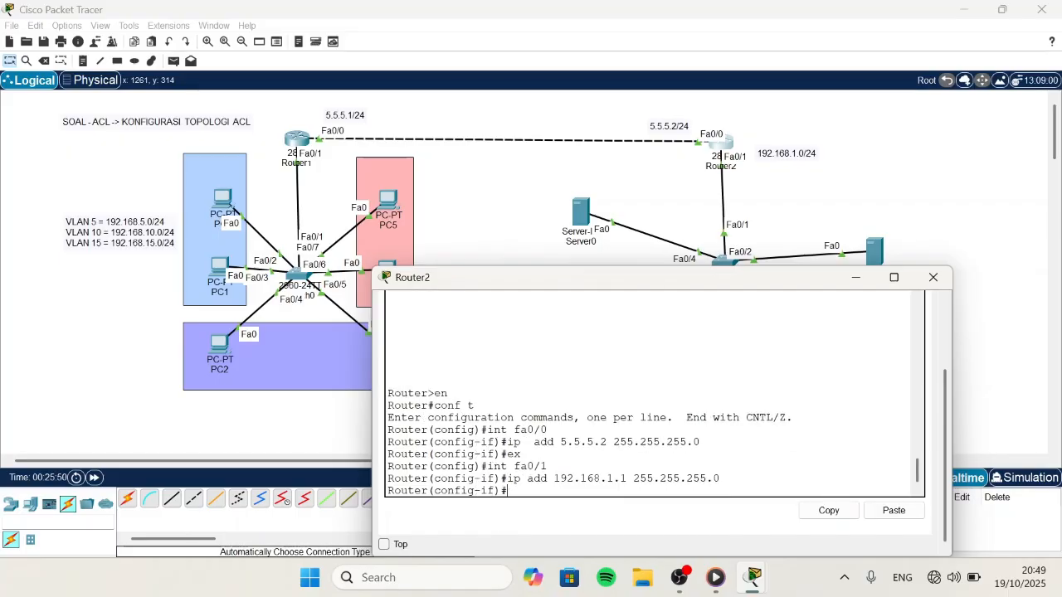
Step: Create a DHCP pool named SERVER on Router2 for network 192.168.1.0 255.255.255.0
type("ex")
key("Return")
type("ip ")
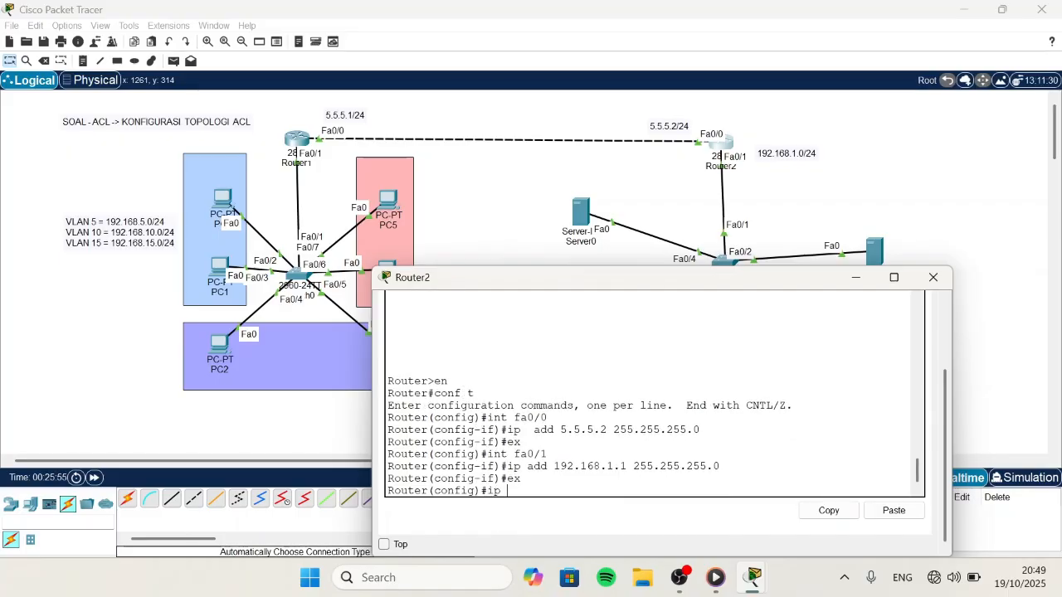
type("dhcp pool SERVER")
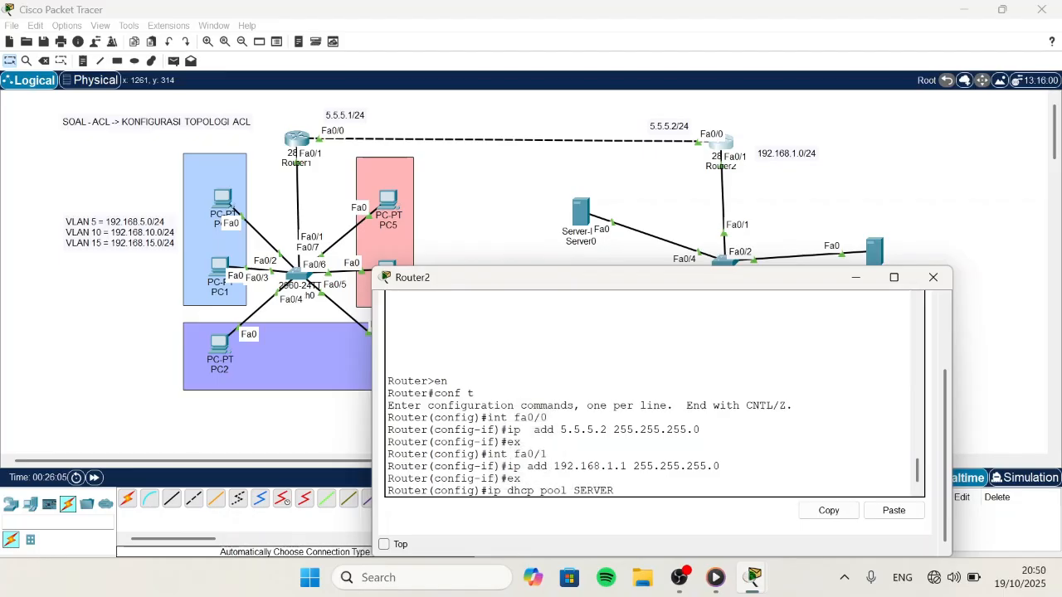
key("Return")
type("ip")
key("BackSpace")
key("BackSpace")
key("BackSpace")
type("network 19")
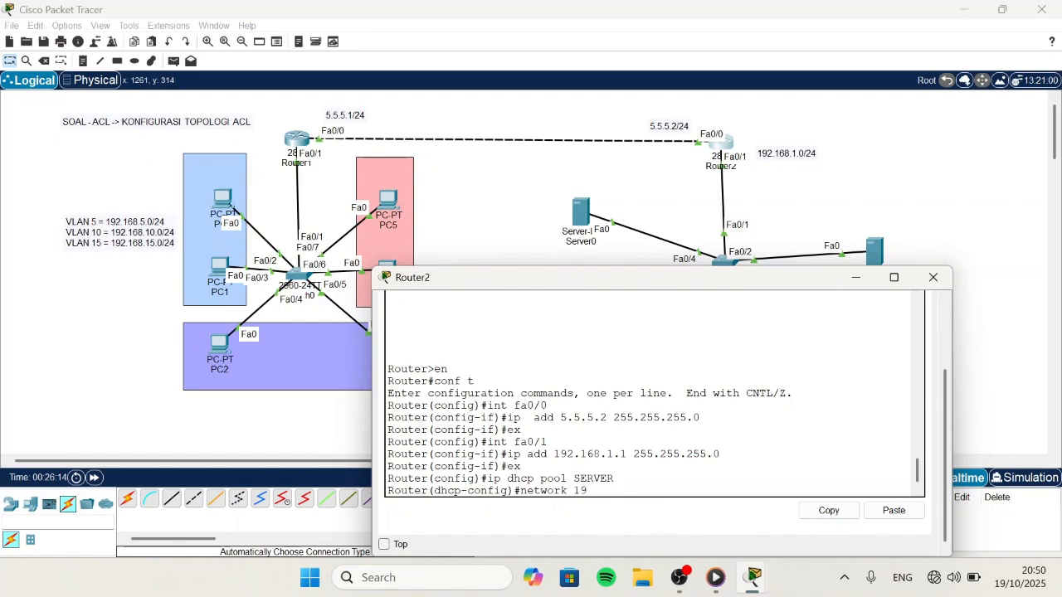
type("2.168.1.0 255.255.255.0")
key("Return")
Step: Set the SERVER pool's default router to 192.168.1.1 and DNS server to 8.8.8.8, and leave pool configuration
type("default-")
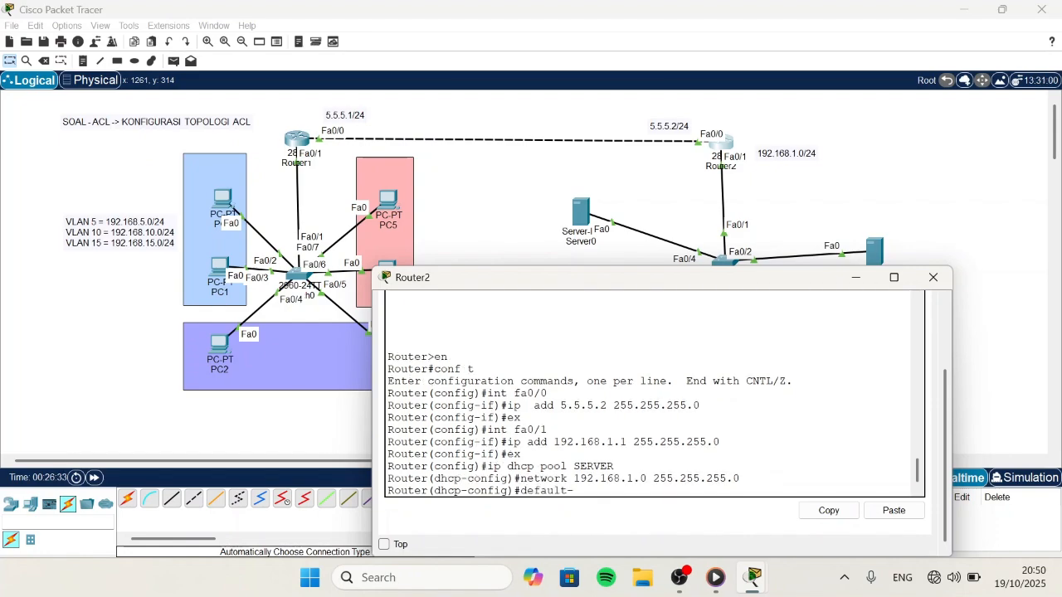
type("router 192.168.1.1")
key("Return")
type("dns-server")
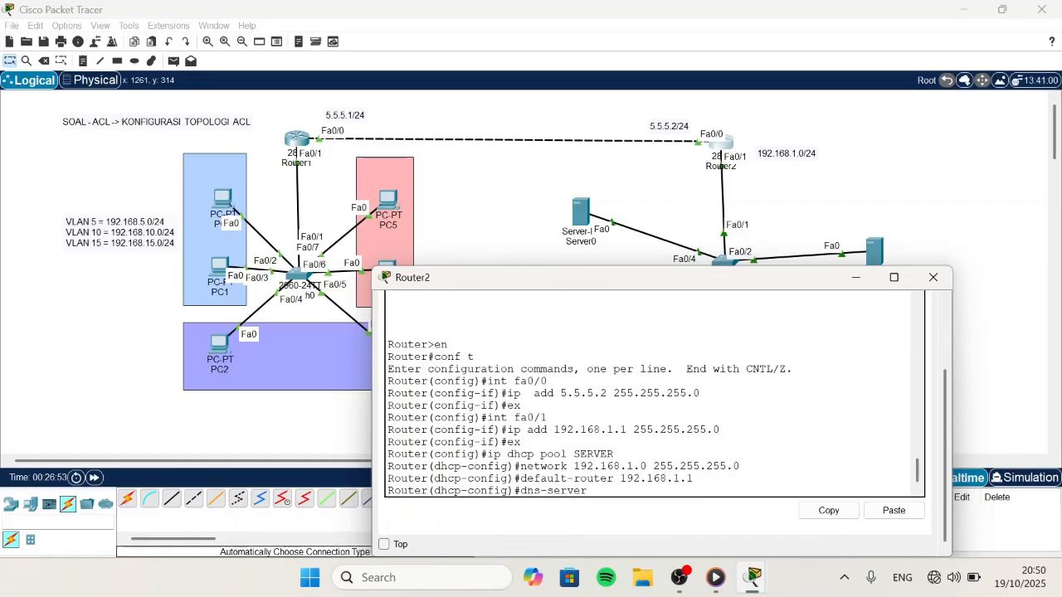
type(" 8.8.8.8")
key("Return")
type("ex")
key("Return")
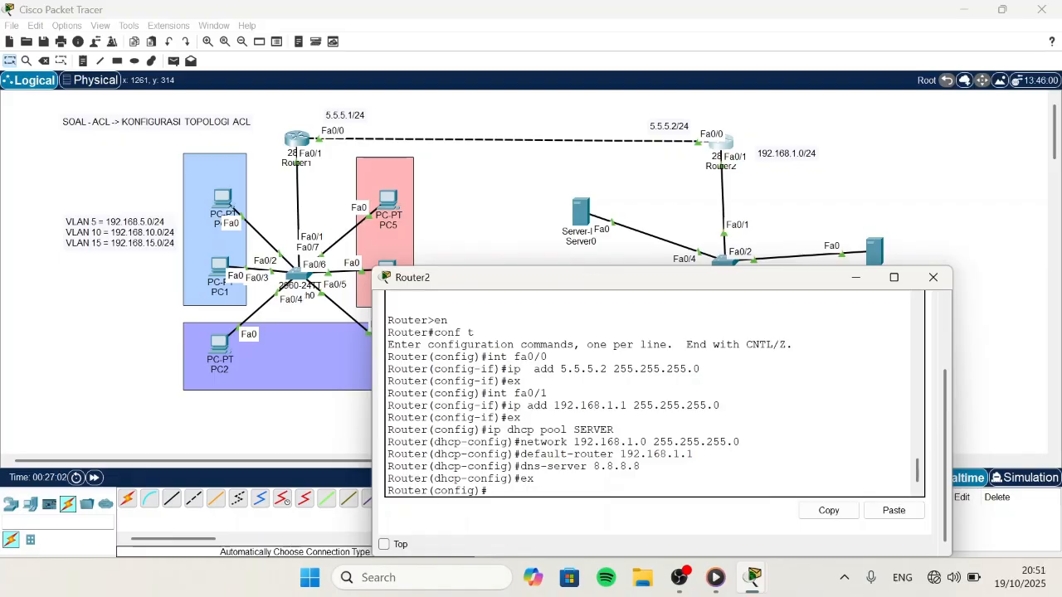
Step: Set Switch1's interface Fa0/1 to trunk mode from its command line and close the switch window
left_click(725, 264)
left_click(475, 40)
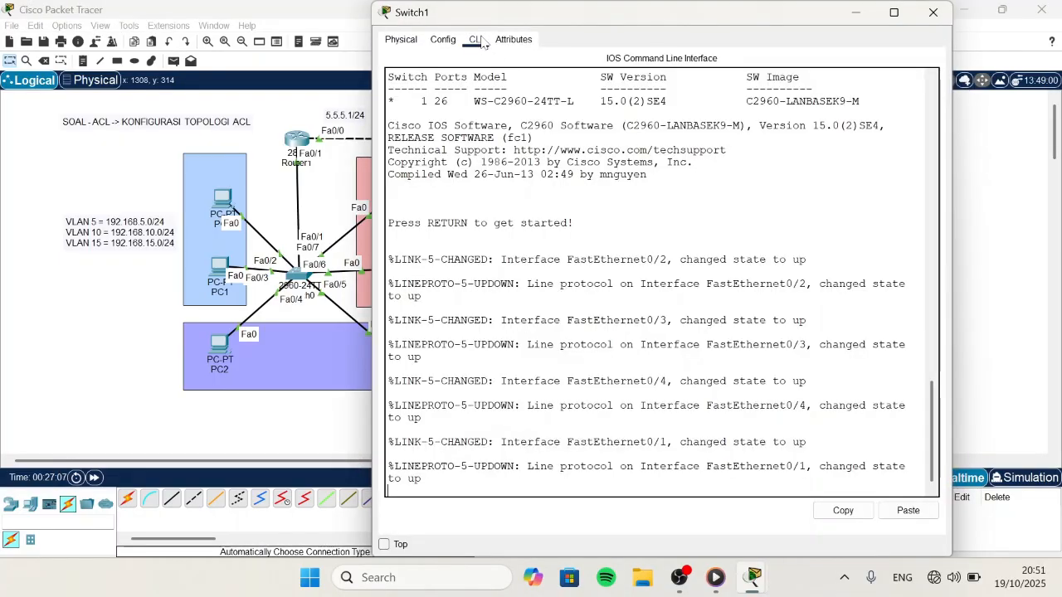
left_click_drag(498, 12, 498, 249)
key("Return")
type("en")
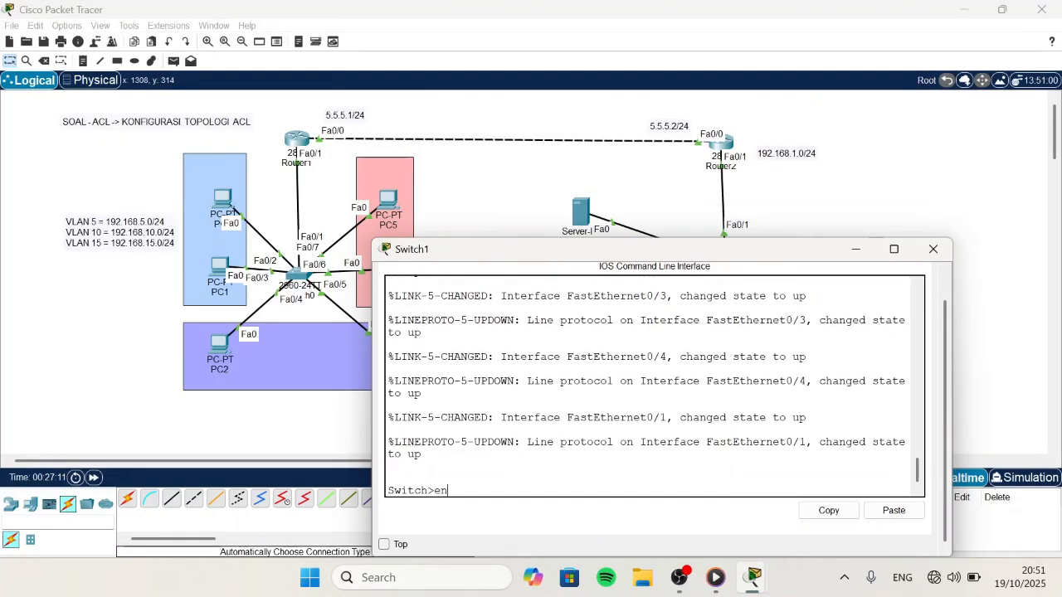
key("Return")
type("conf t")
key("Return")
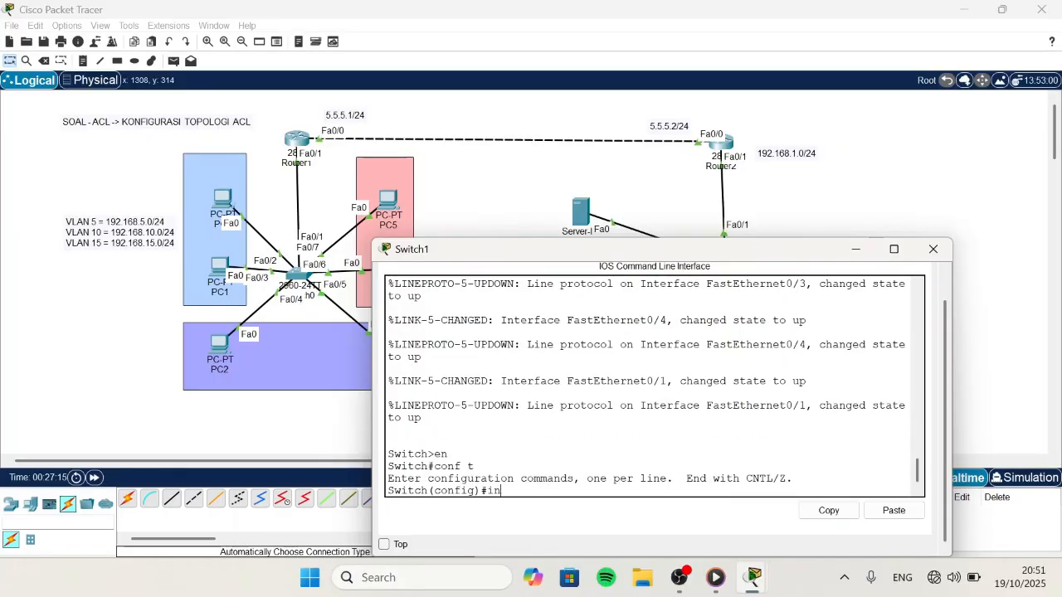
type("int fa0/1")
key("Return")
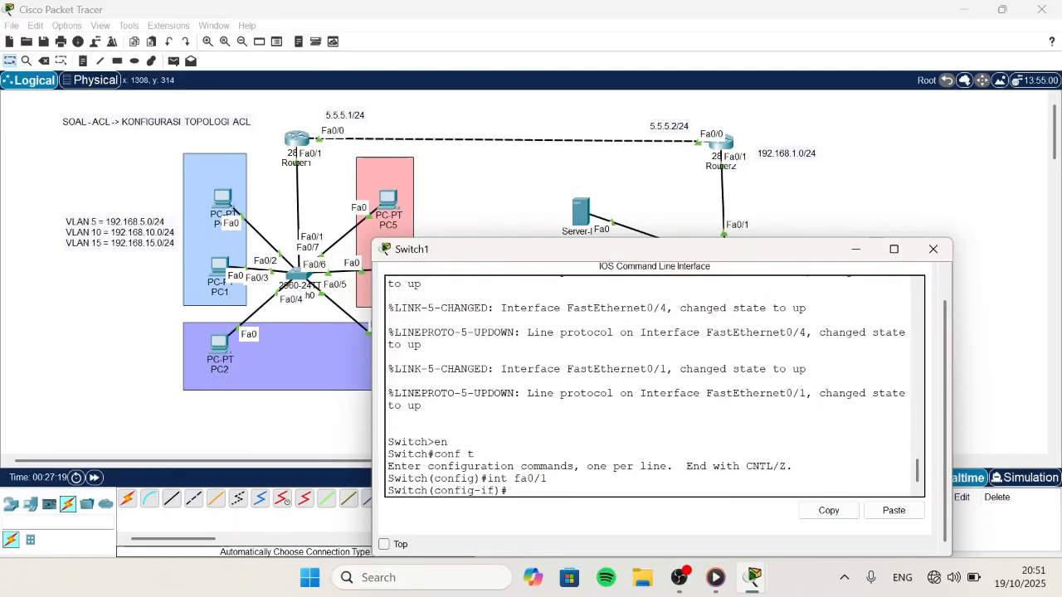
type("sw m t")
key("Return")
type("ex")
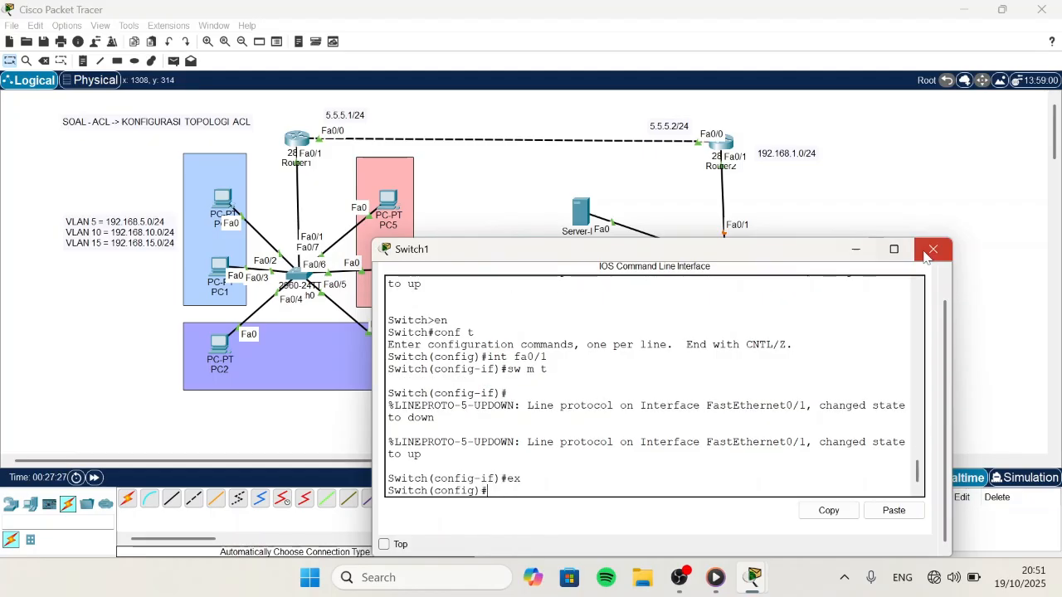
left_click(932, 249)
Step: Try to switch Server0's IPv4 configuration to DHCP
left_click(581, 211)
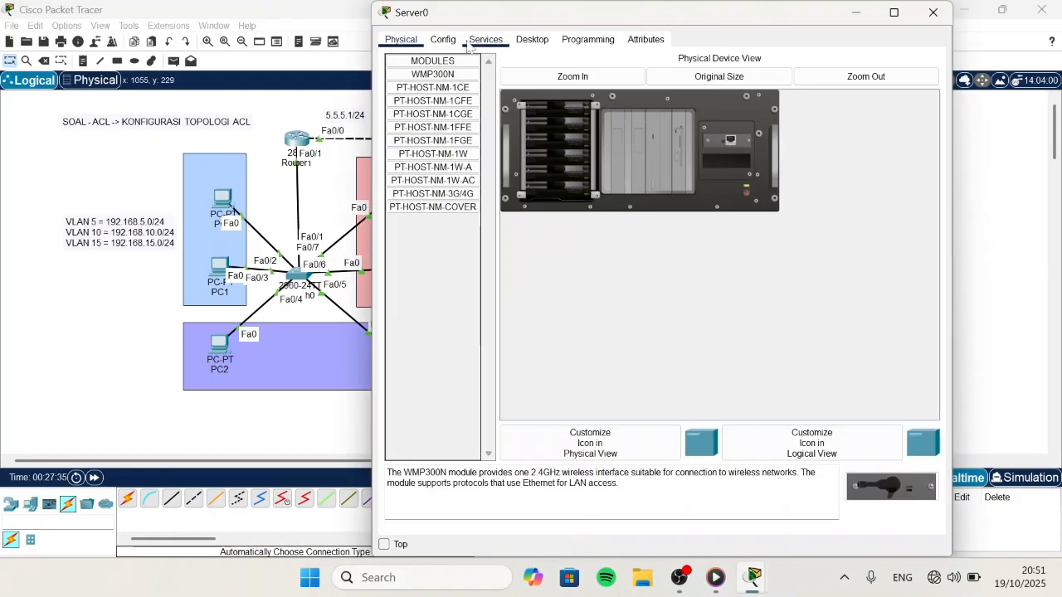
left_click(531, 40)
left_click(437, 112)
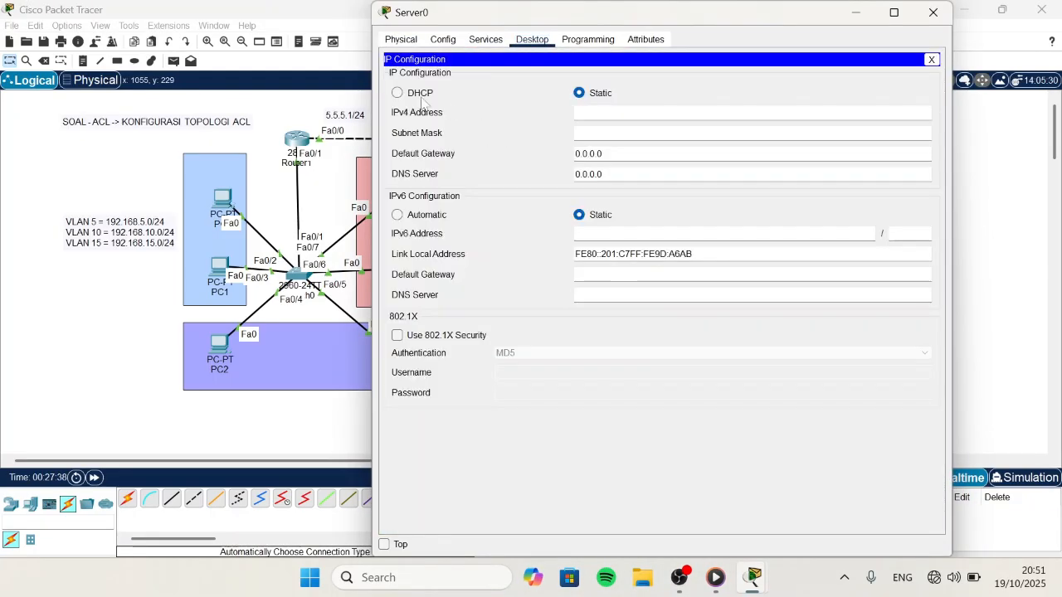
left_click(396, 93)
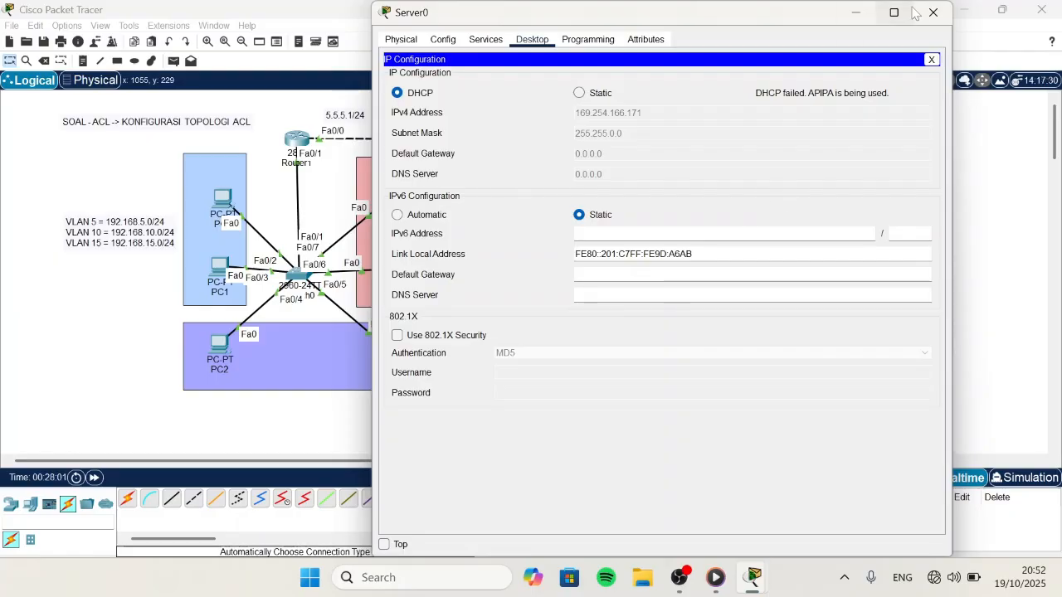
left_click(579, 93)
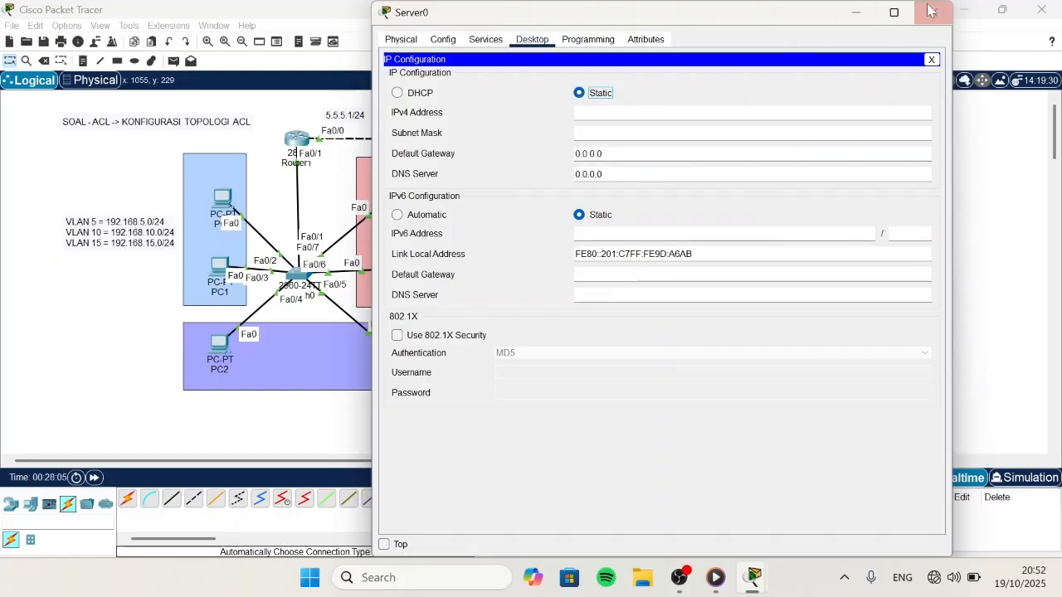
left_click(938, 15)
Step: Review the interface addresses and SERVER DHCP pool commands entered on Router2
left_click(722, 263)
left_click(933, 12)
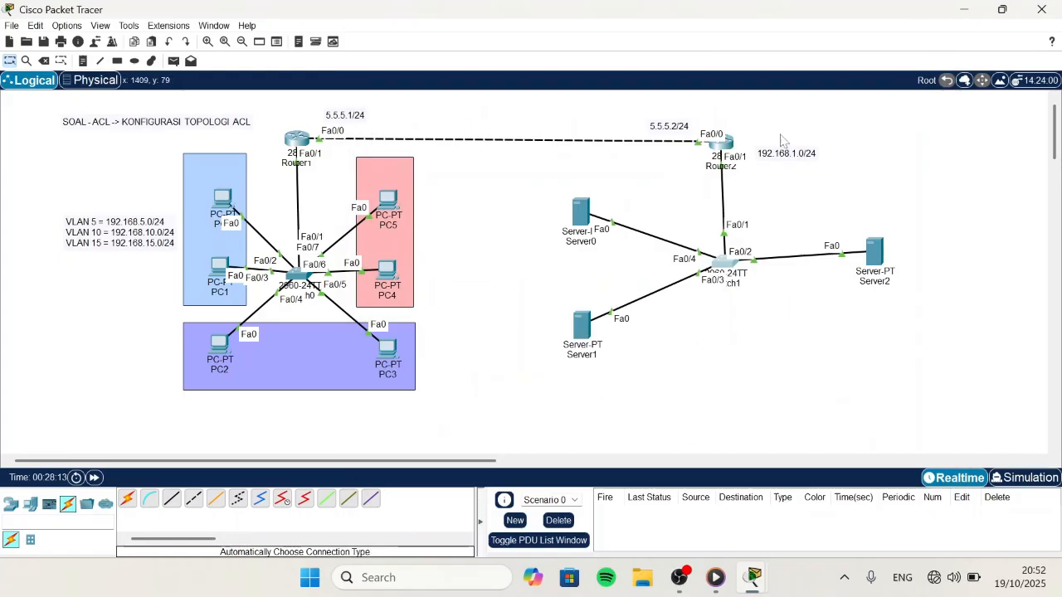
left_click(720, 143)
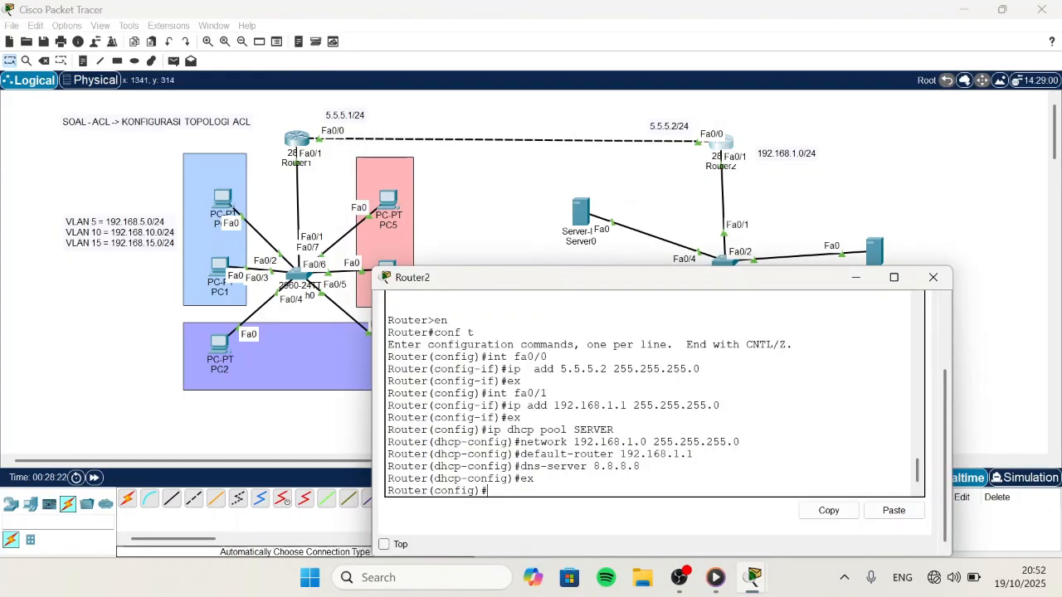
left_click_drag(388, 356, 549, 357)
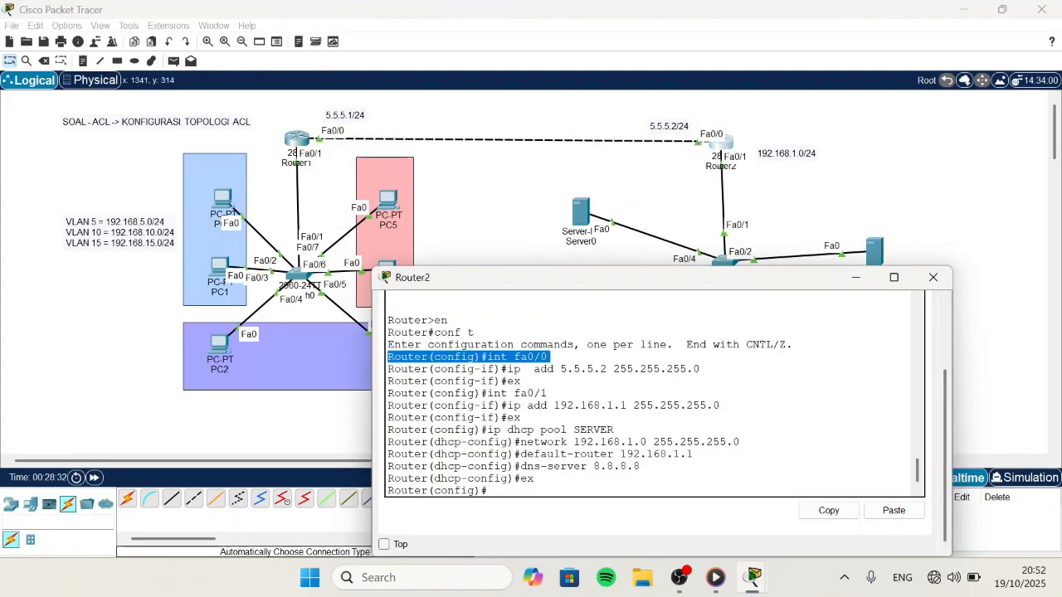
left_click_drag(387, 369, 702, 369)
triple_click(516, 394)
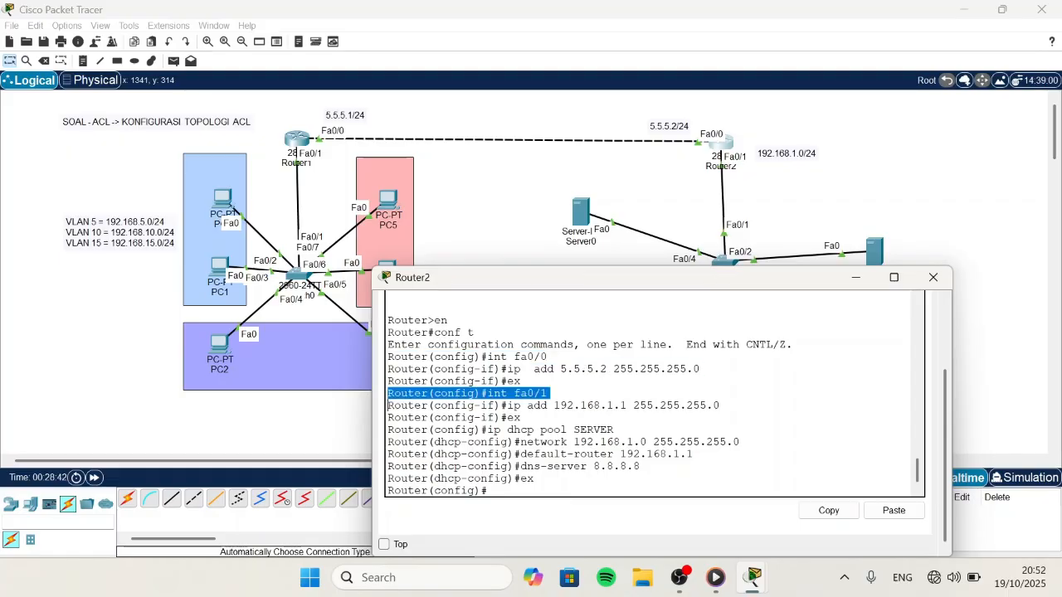
triple_click(516, 405)
triple_click(516, 429)
triple_click(736, 442)
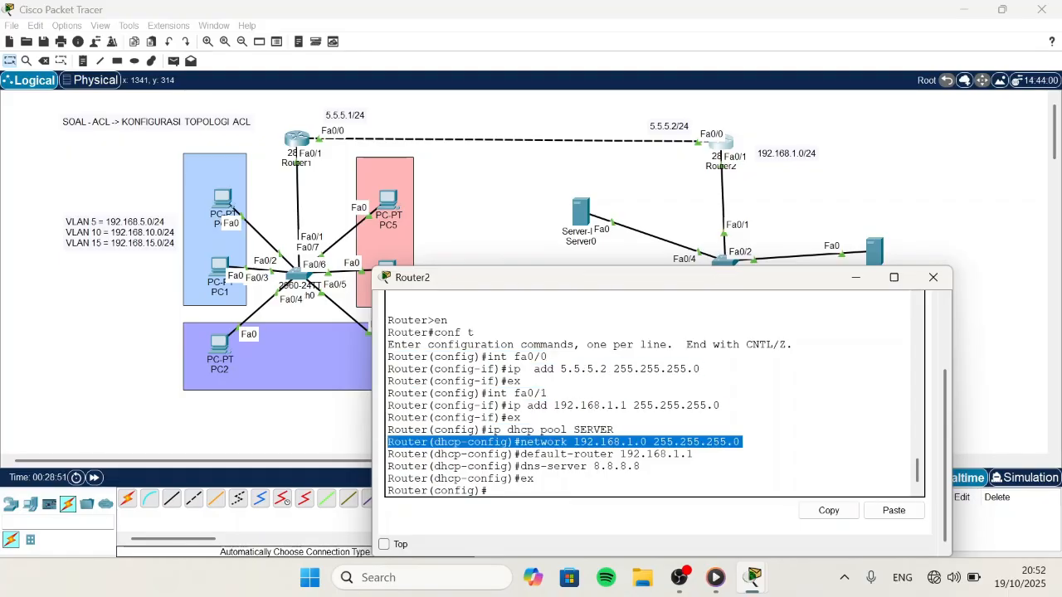
double_click(690, 455)
left_click(689, 455)
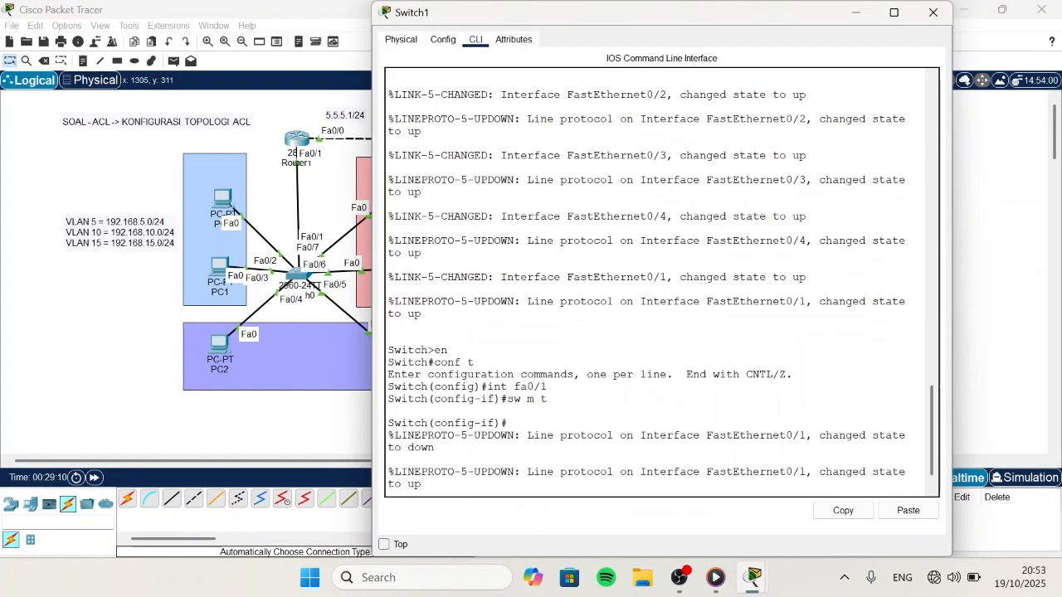
Step: Recheck Switch1's trunk commands, reapply trunk mode on interface Fa0/1, and close the switch window
triple_click(498, 354)
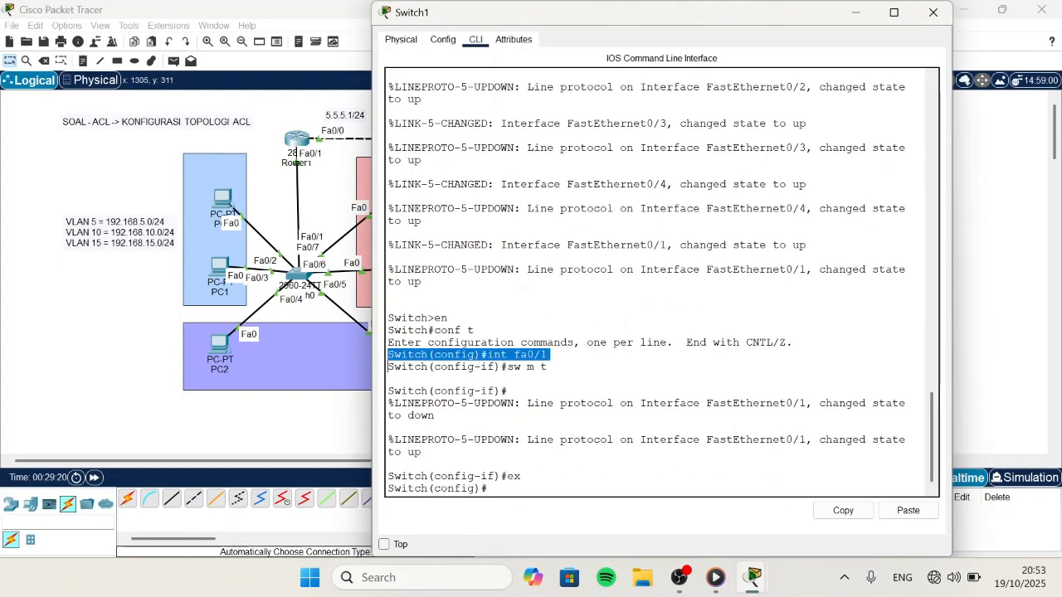
left_click(547, 354)
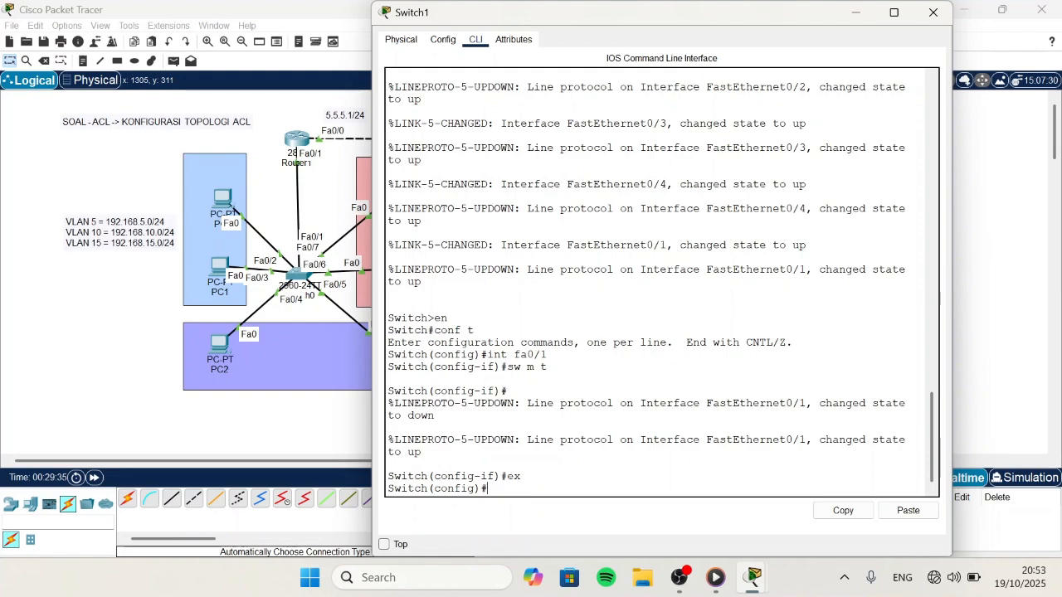
type("int fa0/1")
key("Return")
type("sw m t")
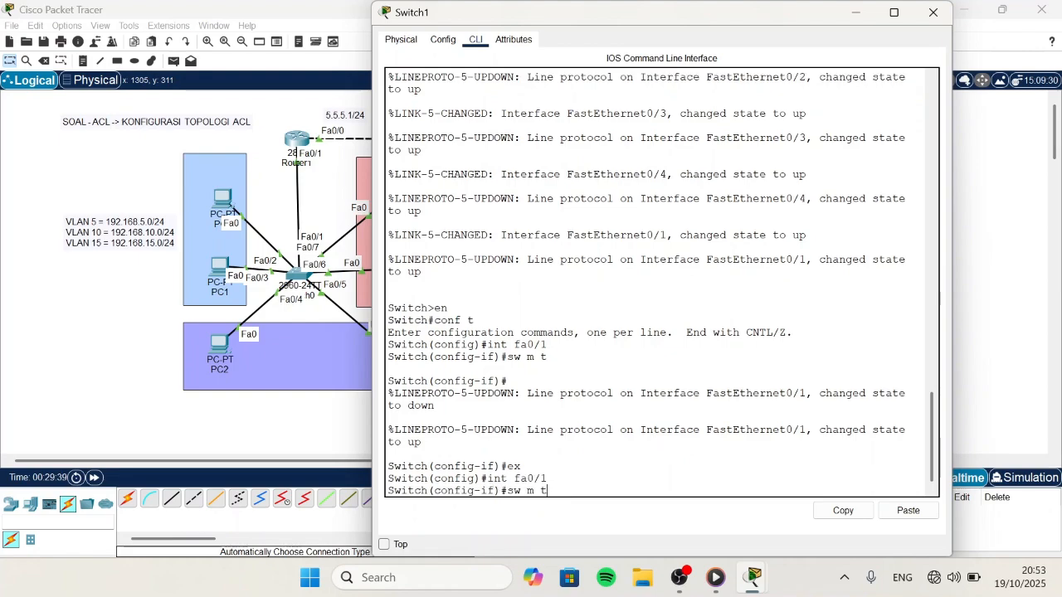
key("Return")
key("Up")
key("Up")
key("Down")
key("Up")
key("Down")
key("Down")
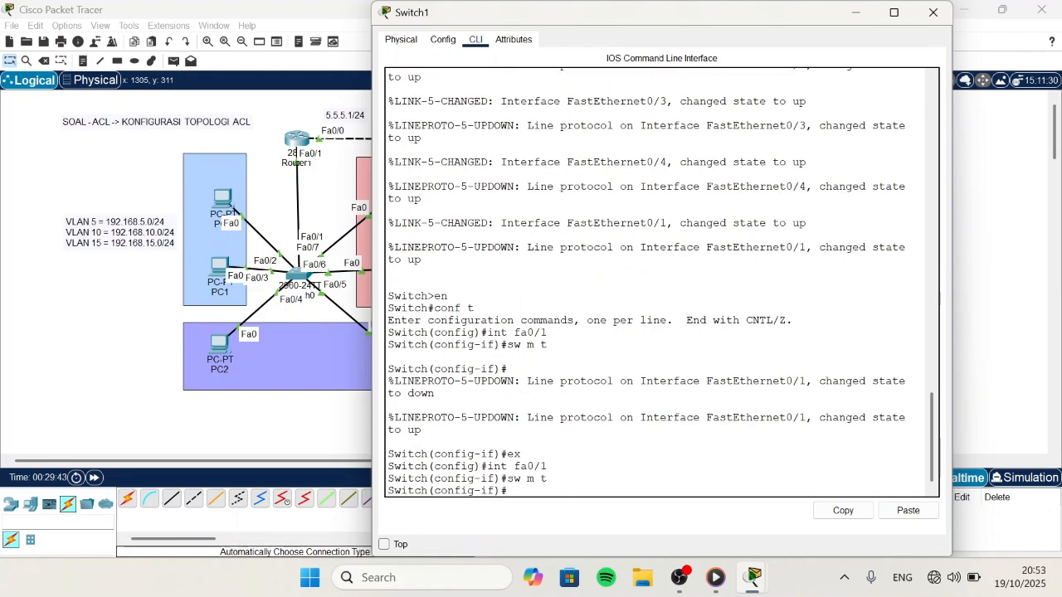
key("Up")
key("Up")
key("Up")
key("Return")
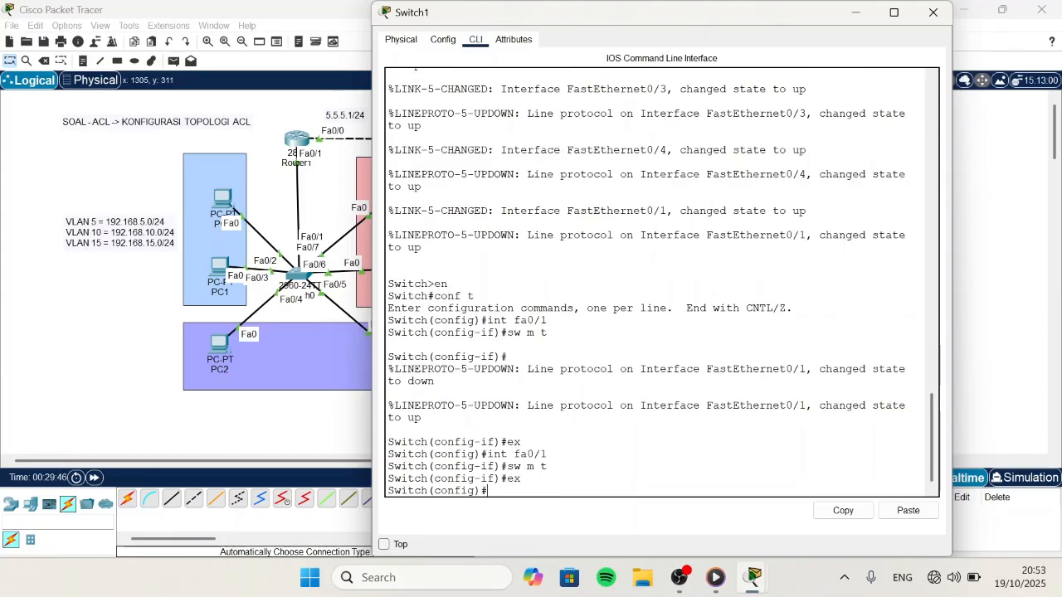
left_click(933, 13)
Step: Switch Server0's IPv4 configuration to DHCP and close its window
left_click(730, 145)
left_click(584, 220)
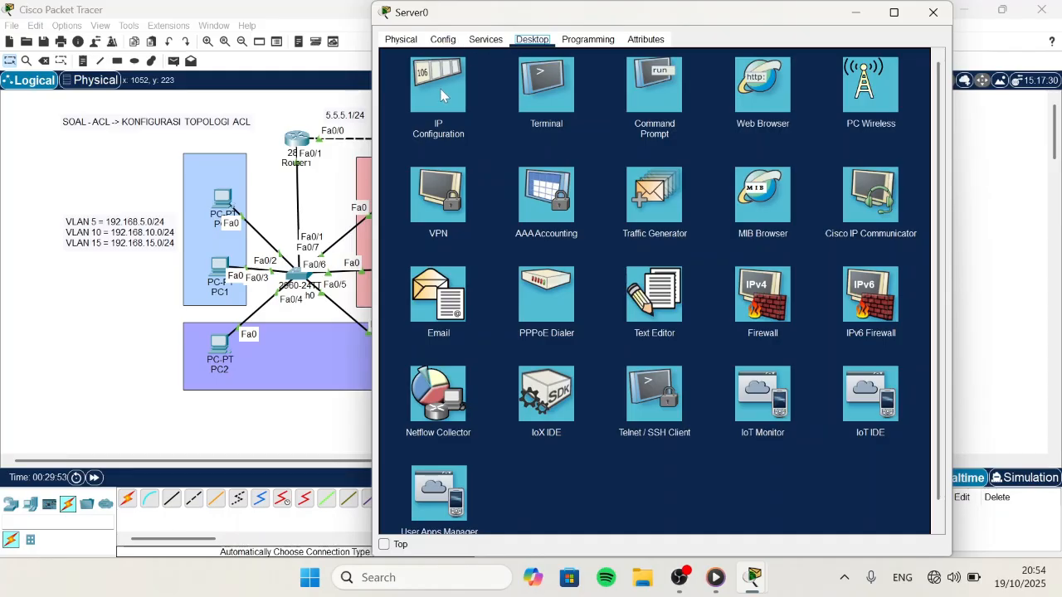
left_click(441, 95)
left_click(411, 95)
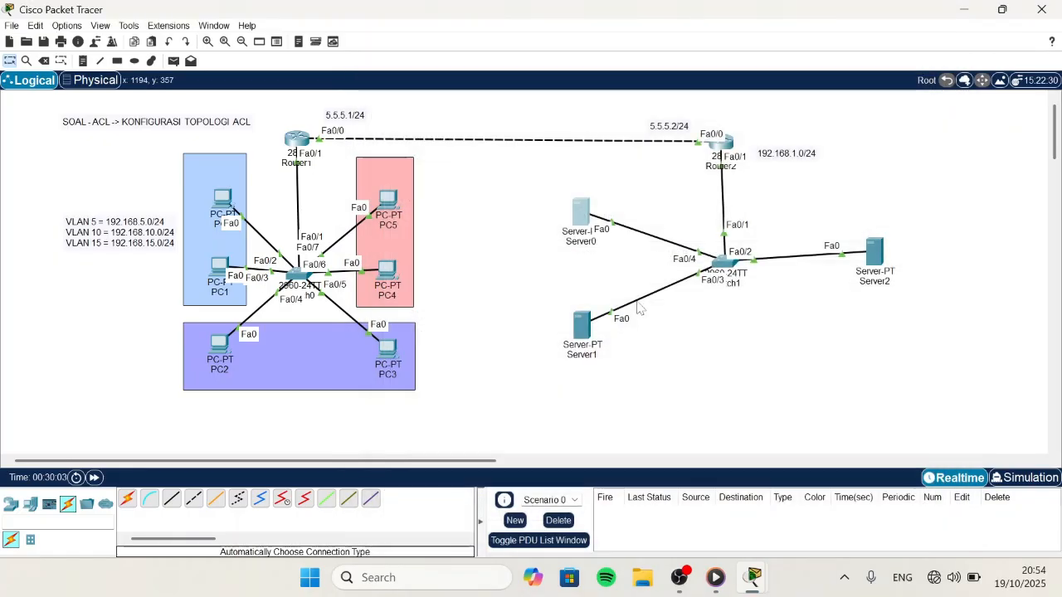
left_click(933, 12)
Step: Switch Server1's IPv4 configuration to DHCP and close its window
left_click(582, 236)
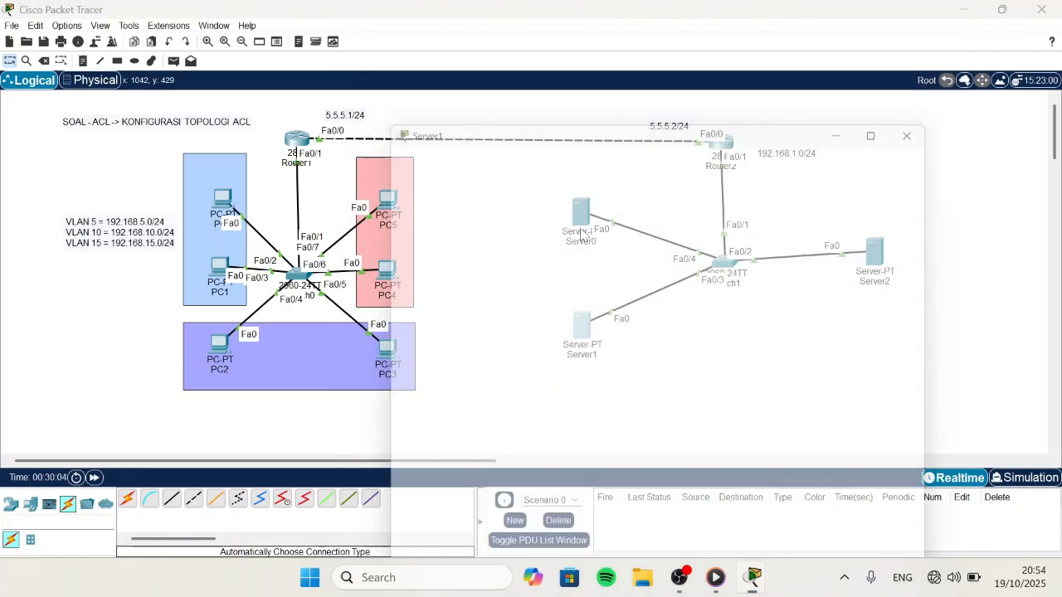
left_click(532, 39)
left_click(397, 92)
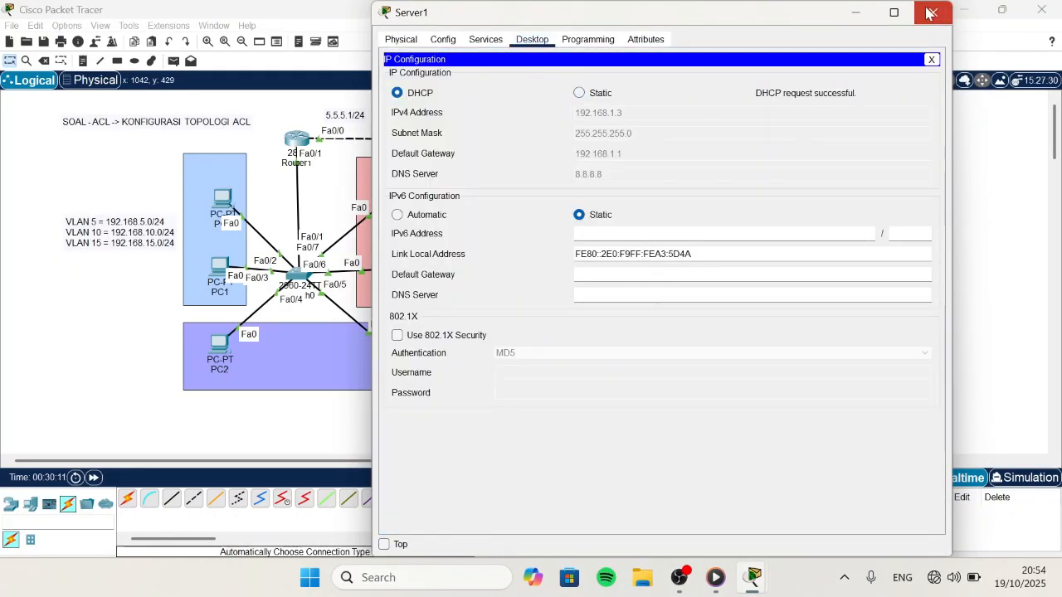
left_click(930, 12)
Step: Switch Server2's IPv4 configuration to DHCP and close its window
left_click(582, 274)
left_click(435, 86)
left_click(396, 92)
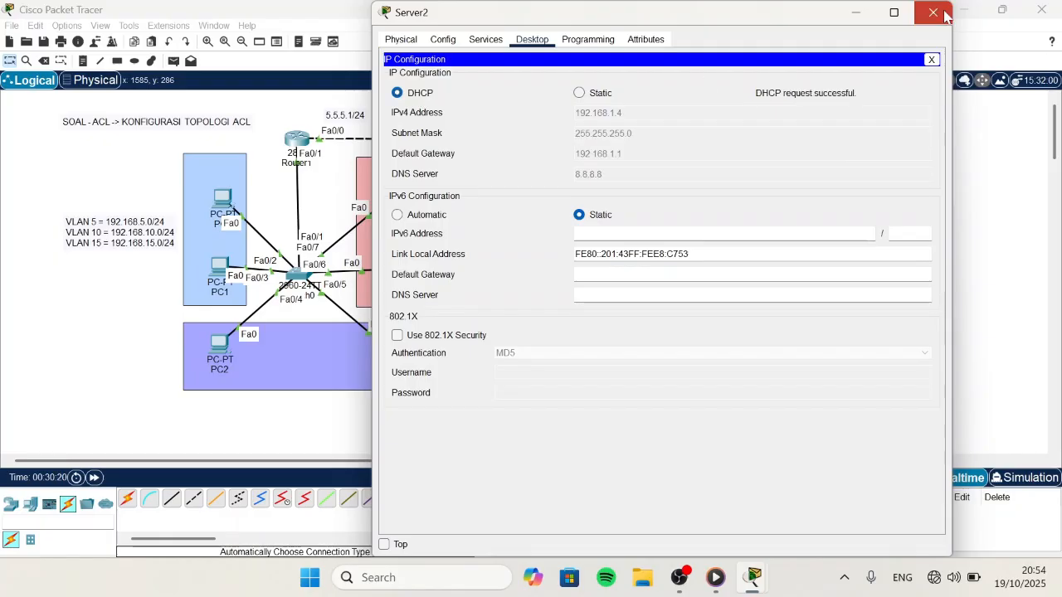
left_click(934, 12)
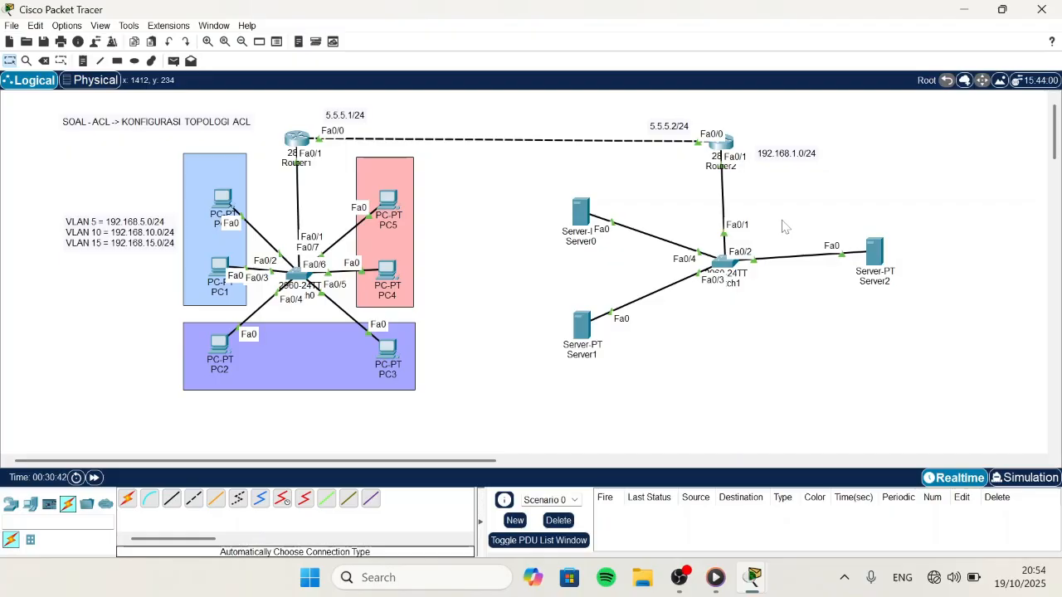
Step: Ping 192.168.1.3 and 192.168.1.4 from Server0's command prompt and examine the replies
left_click(581, 212)
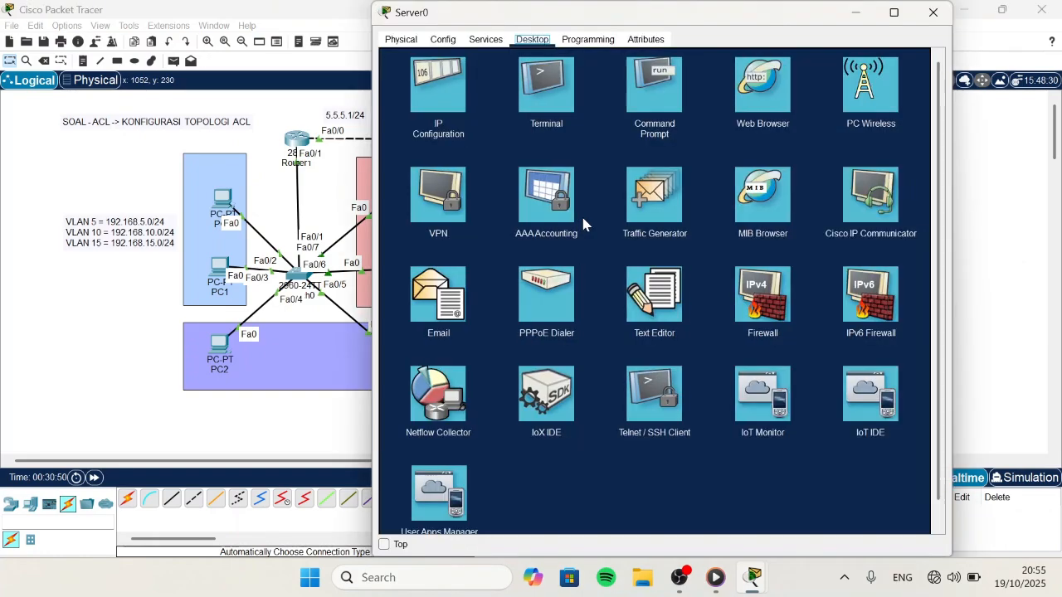
left_click(659, 86)
type("ping 192.168.1.")
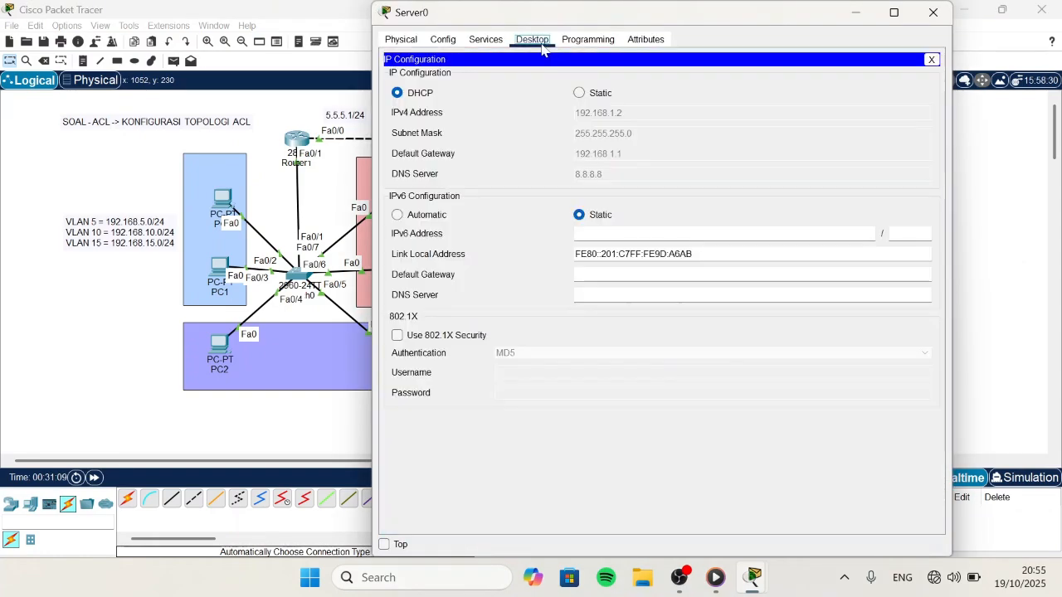
type("3")
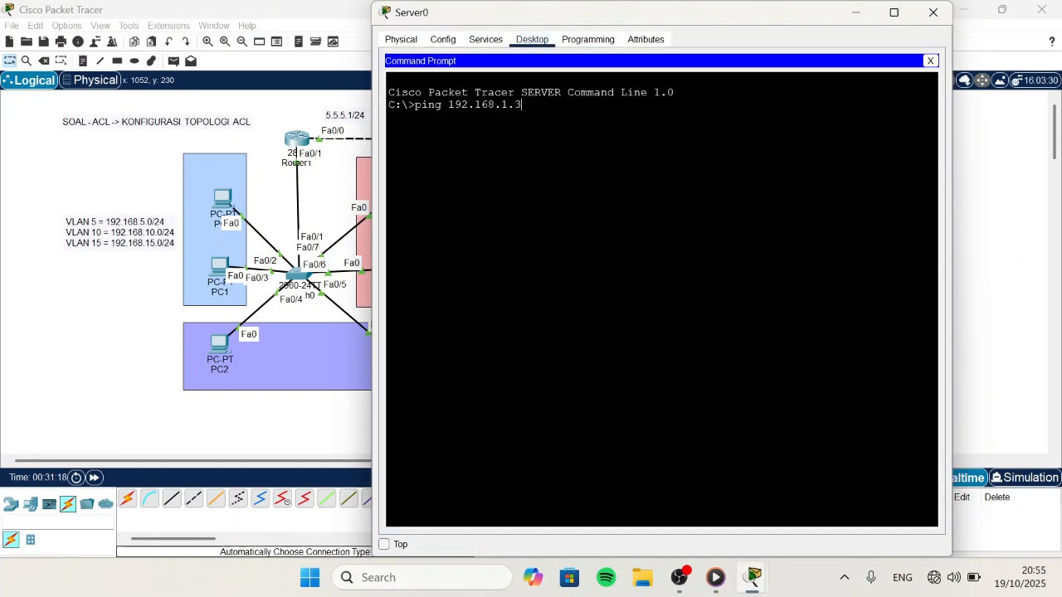
key("Return")
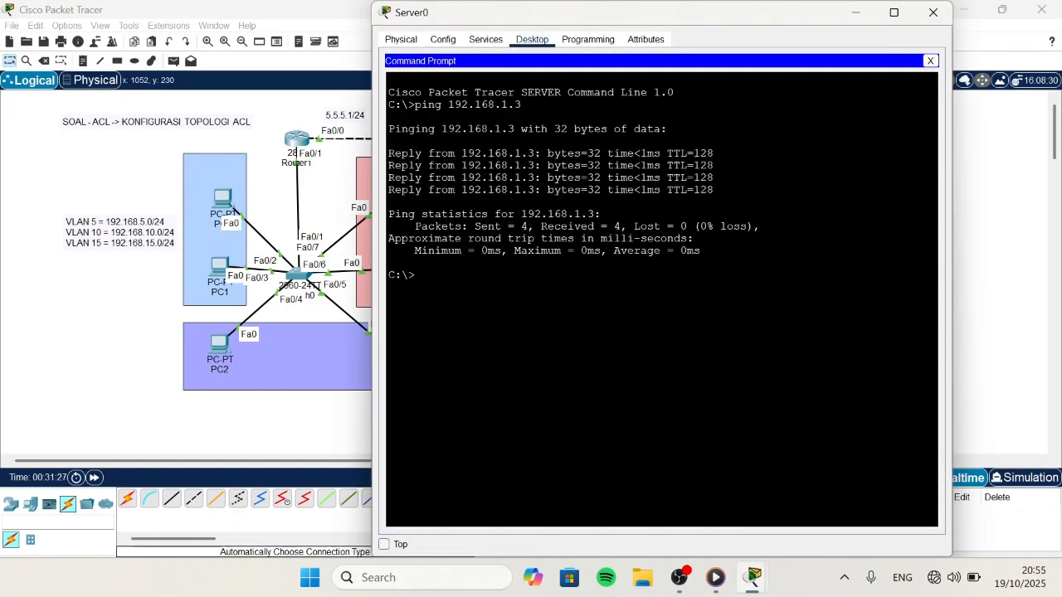
type("ping 192.168.1.4")
key("Return")
left_click_drag(388, 324, 715, 360)
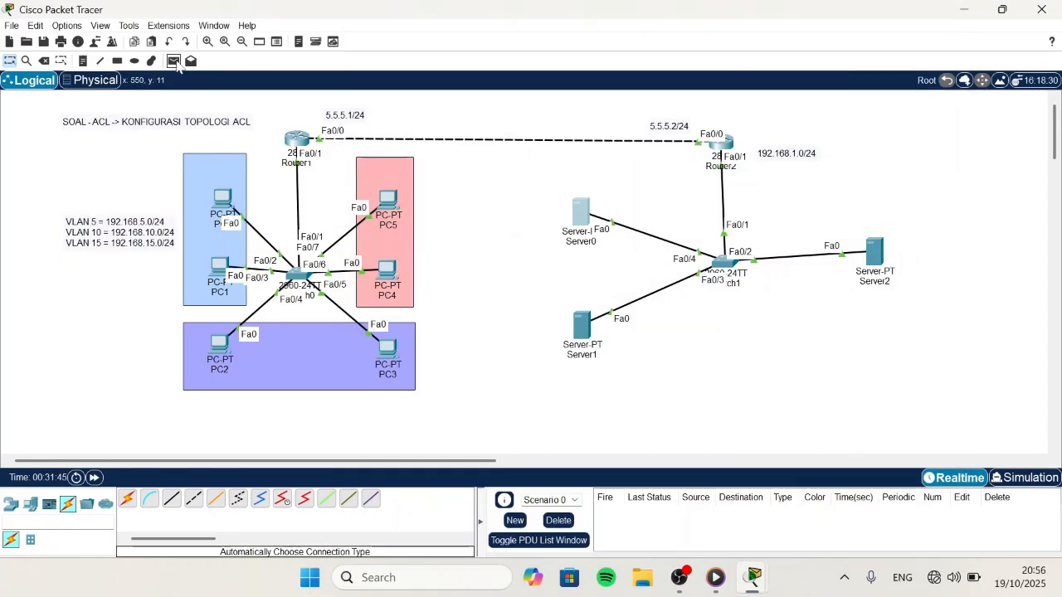
Step: Test each VLAN with simple PDUs from PC0 to PC1, PC2 to PC3 and PC4 to PC5, and delete the test scenario
key("p")
left_click(387, 355)
left_click(173, 60)
left_click(387, 270)
left_click(389, 200)
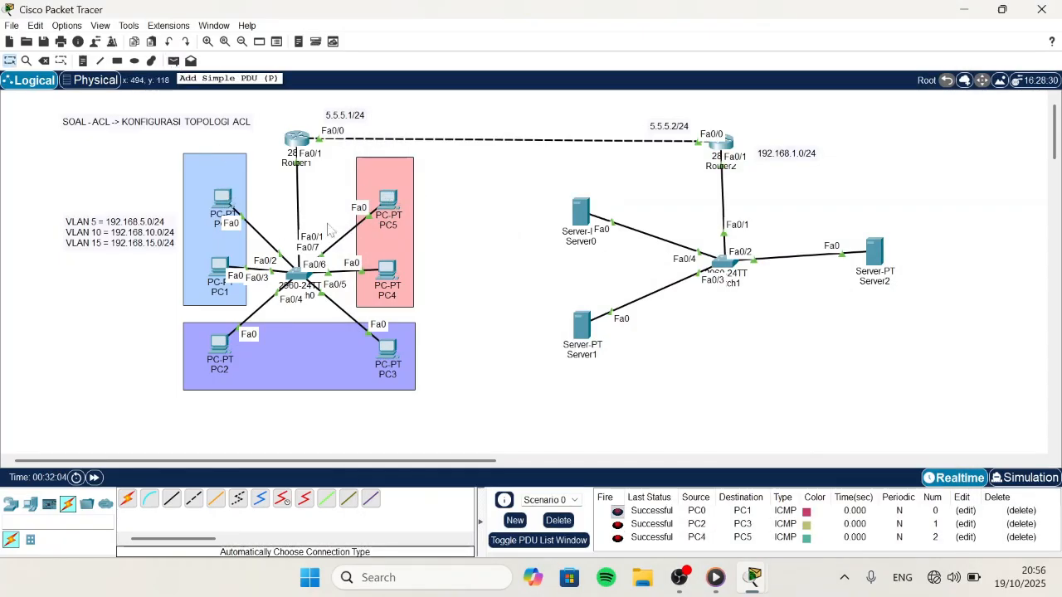
left_click(558, 521)
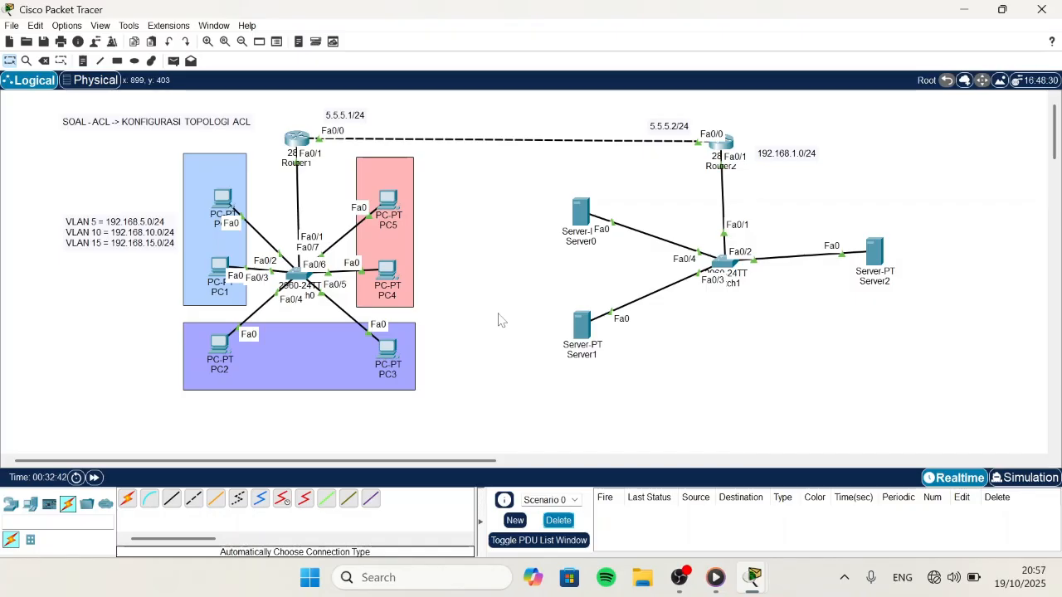
Step: Test connectivity with simple PDUs from PC5 to PC4 and from PC4 to PC3, and delete the test scenario
left_click(174, 60)
left_click(388, 201)
left_click(388, 270)
left_click(174, 60)
left_click(387, 271)
left_click(387, 347)
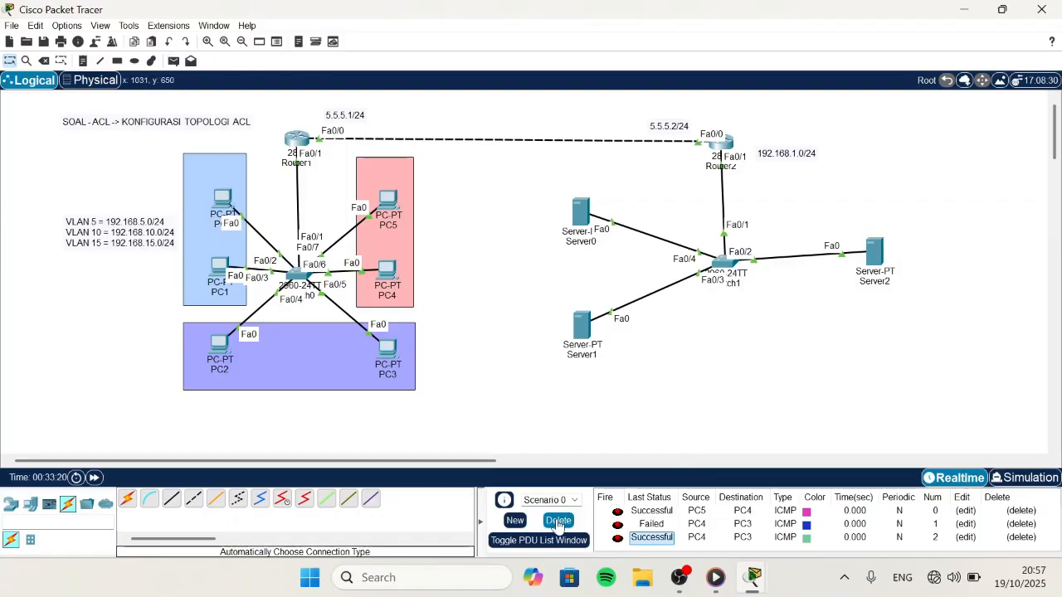
left_click(558, 521)
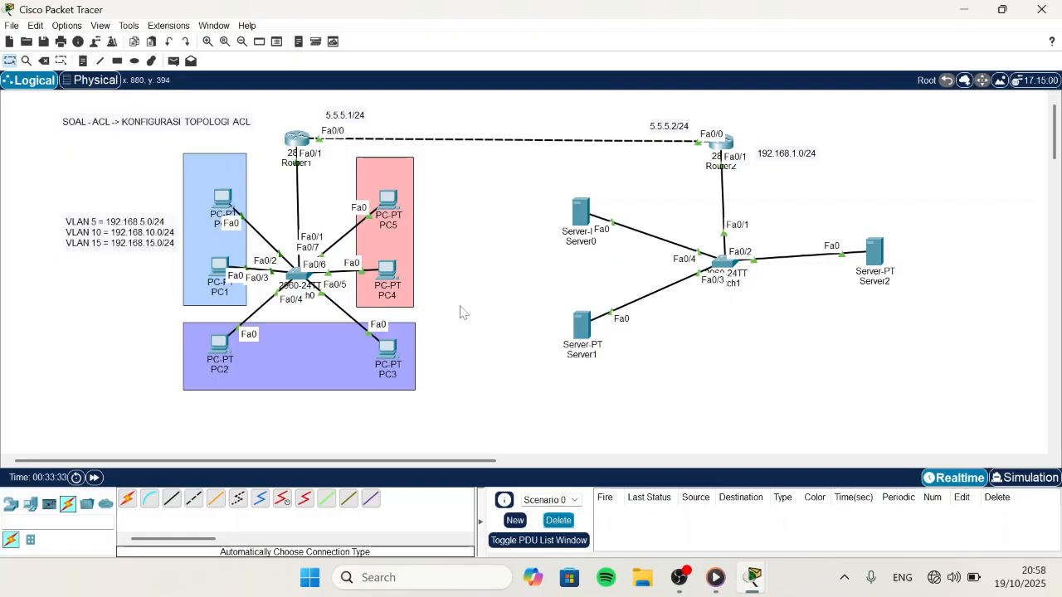
Step: Ping 192.168.1.3 from PC3's command prompt, examine the replies and close the PC3 window
left_click(393, 348)
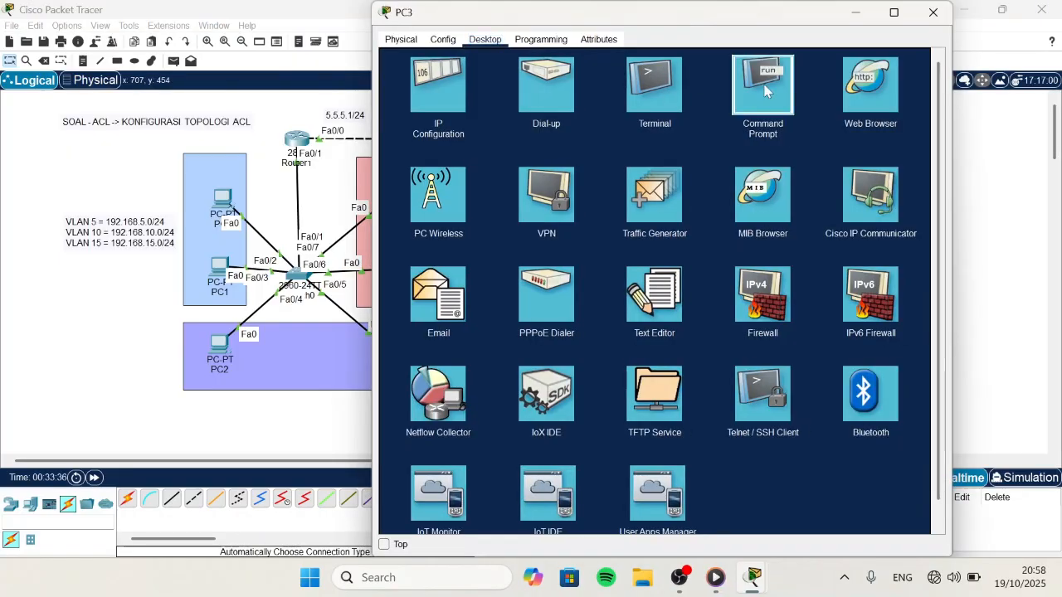
left_click(761, 88)
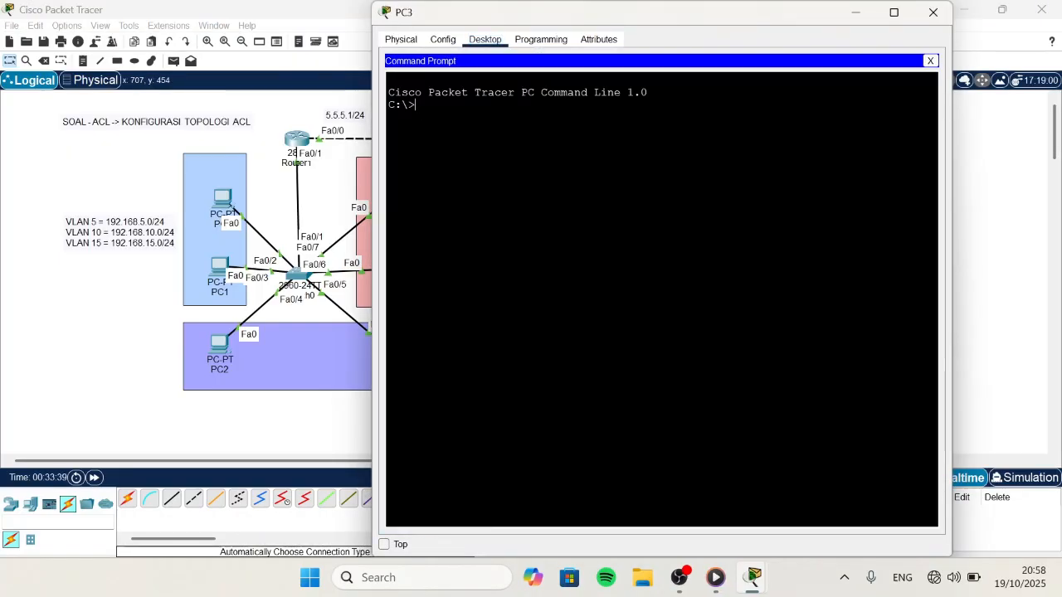
type("ping 192.168")
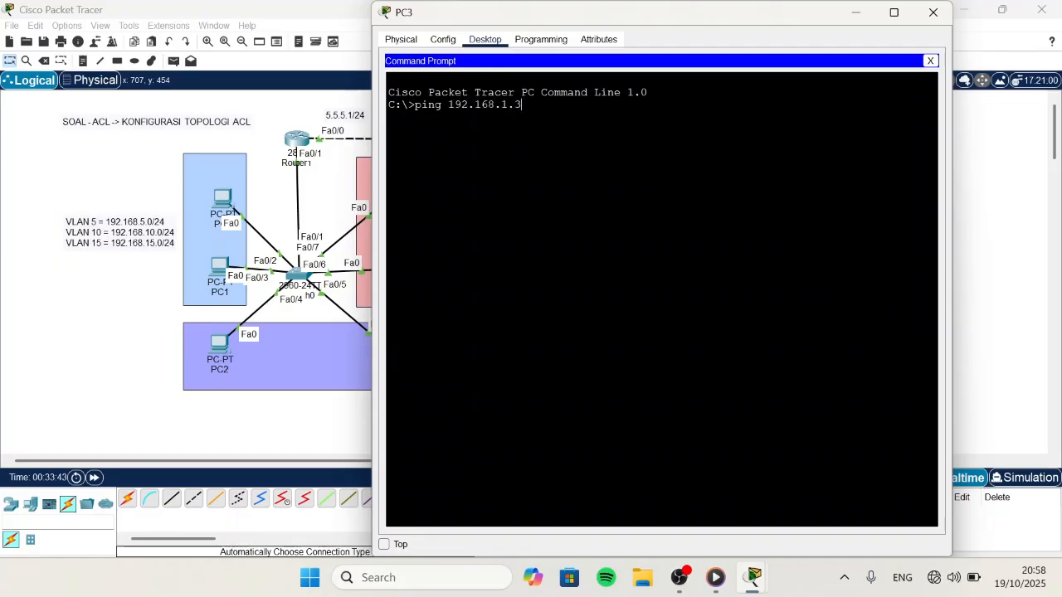
type(".1.3")
key("Return")
left_click_drag(389, 153, 749, 190)
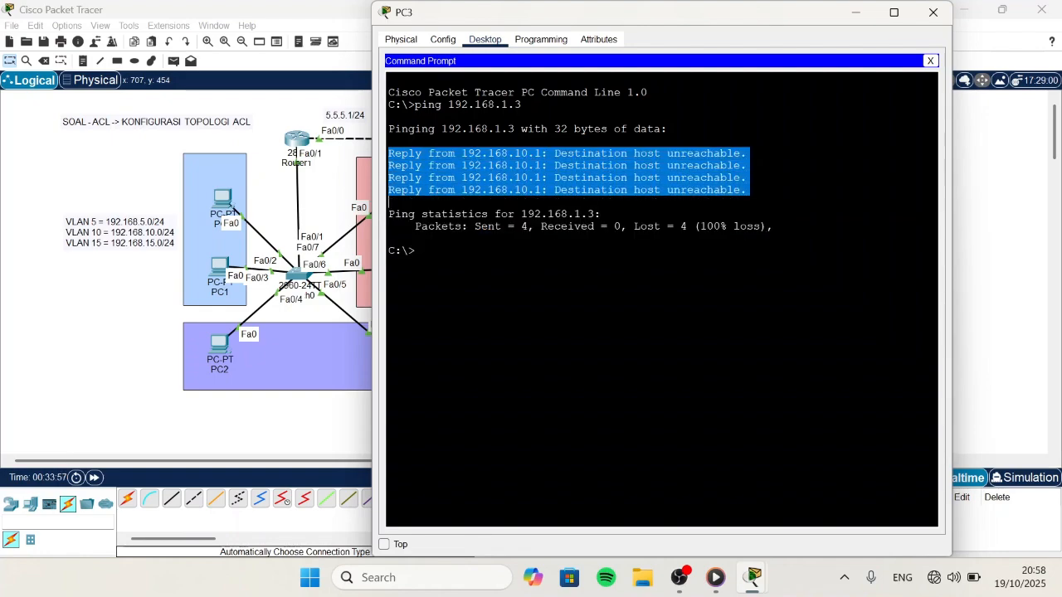
left_click(933, 12)
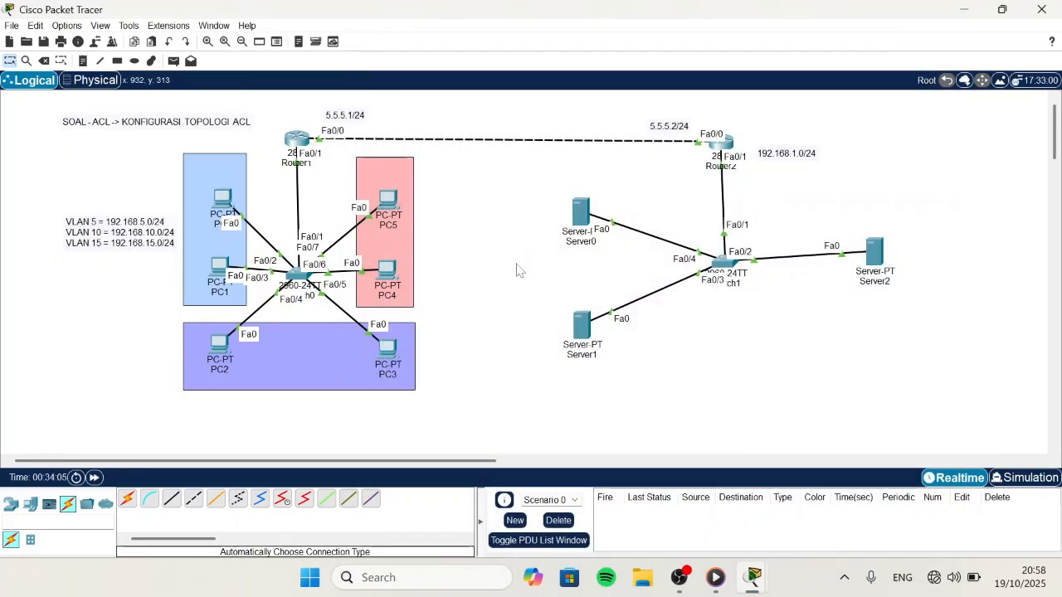
Step: Open Router1's command line and start its console session
left_click(297, 139)
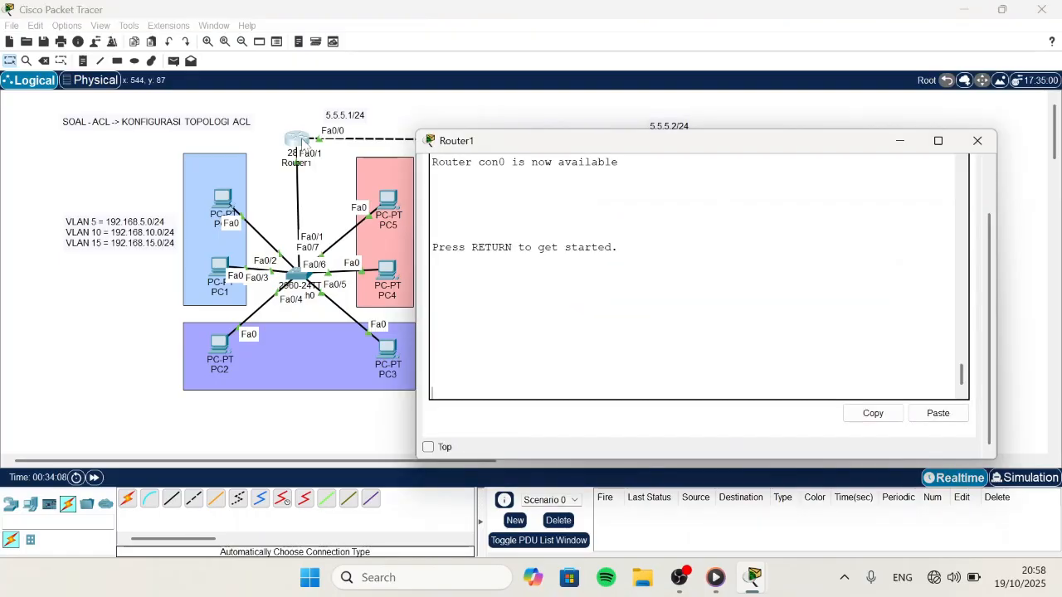
key("Return")
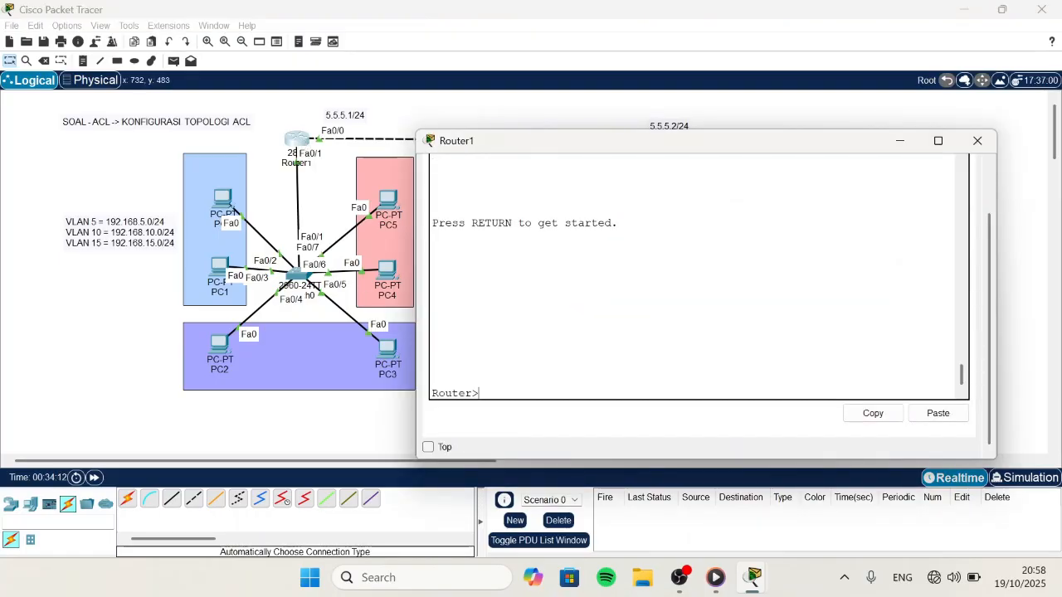
type("do show")
key("BackSpace")
key("BackSpace")
key("BackSpace")
key("BackSpace")
key("BackSpace")
key("BackSpace")
key("BackSpace")
key("BackSpace")
Step: Enter privileged mode and global configuration mode on Router1
type("en")
key("Return")
type("conf t")
key("Return")
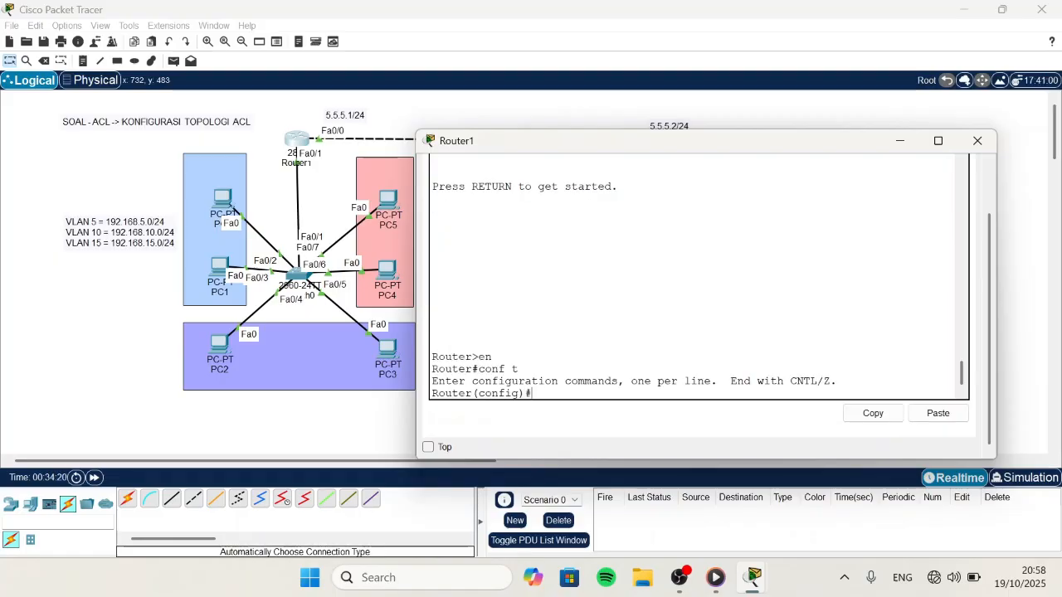
Step: Show Router1's IP routing table and review its directly connected networks
type("do show ip route")
key("Return")
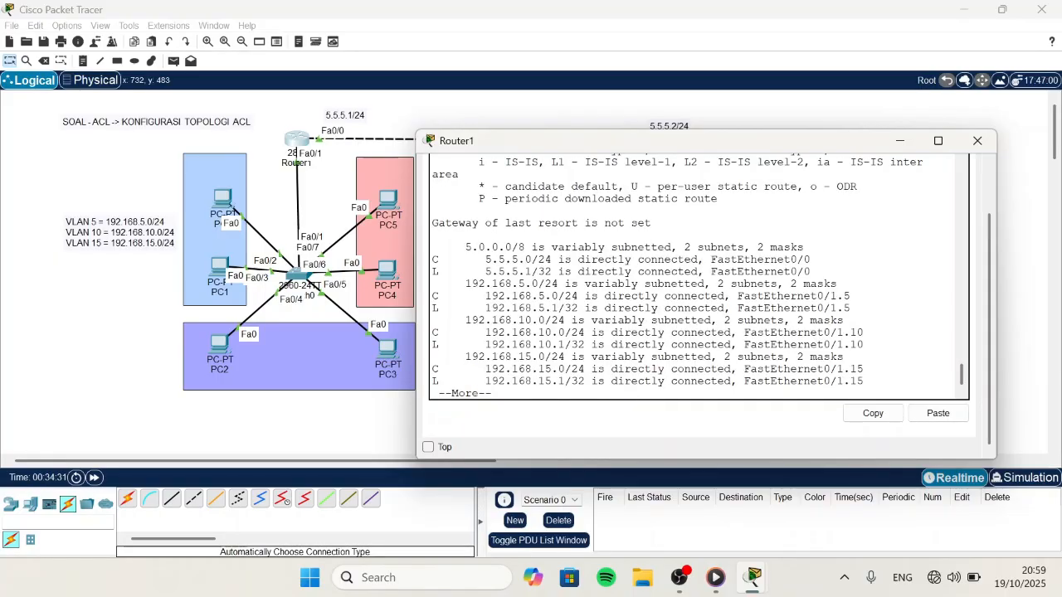
key("Return")
key("Return")
left_click_drag(435, 211, 866, 367)
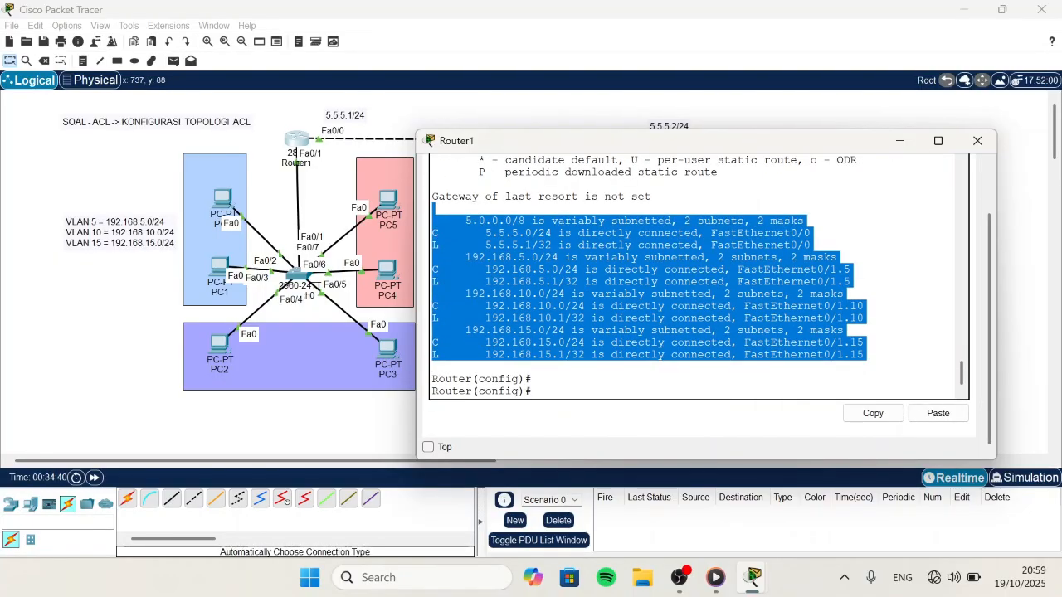
triple_click(509, 233)
triple_click(508, 234)
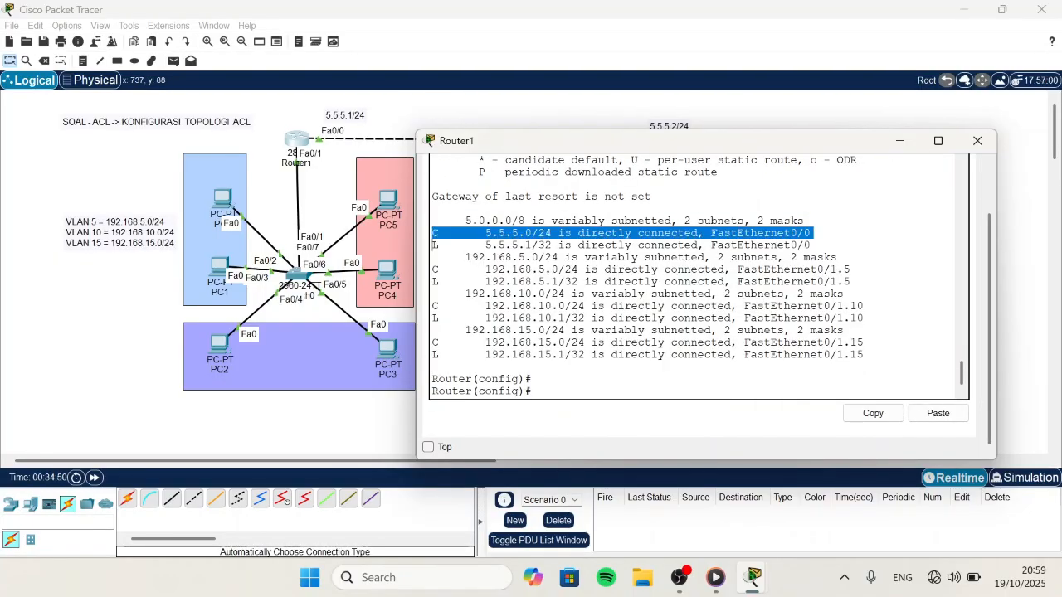
triple_click(515, 257)
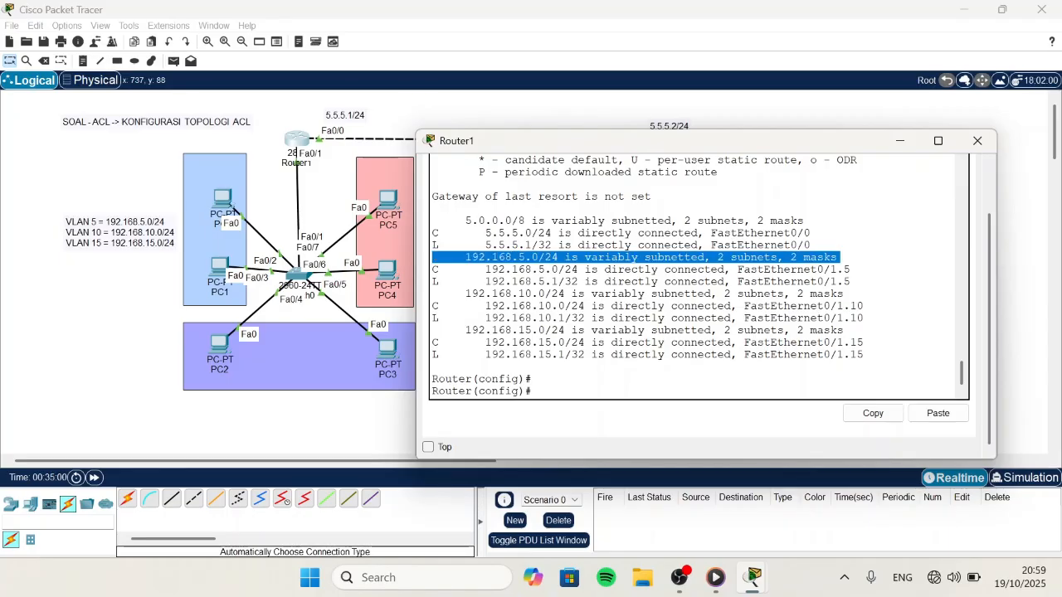
triple_click(531, 294)
triple_click(531, 330)
left_click(547, 391)
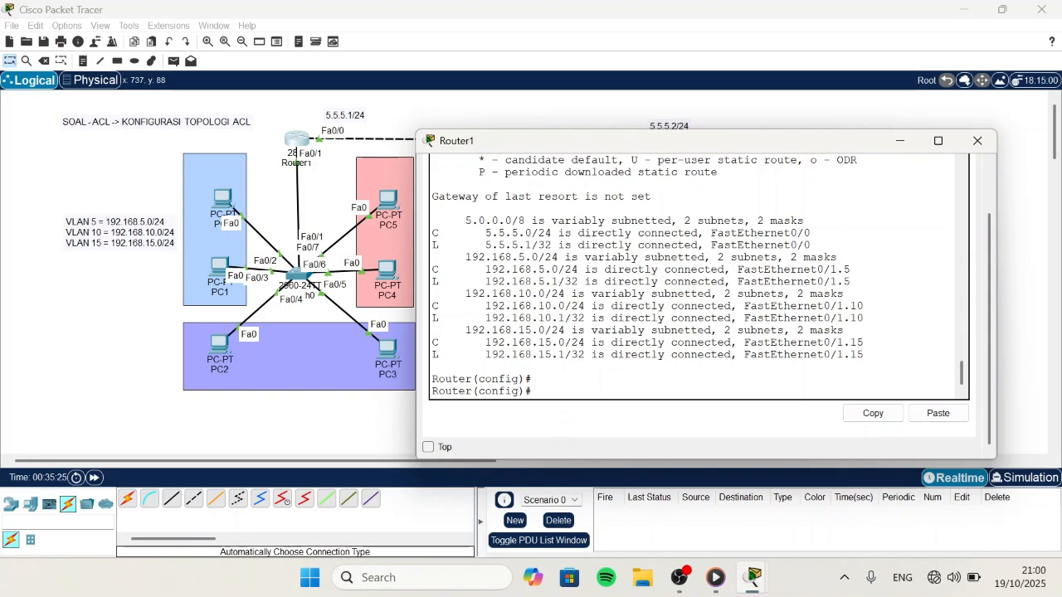
Step: Check the command help for the OSPF process ID and start OSPF process 1 on Router1
type("router ospf?")
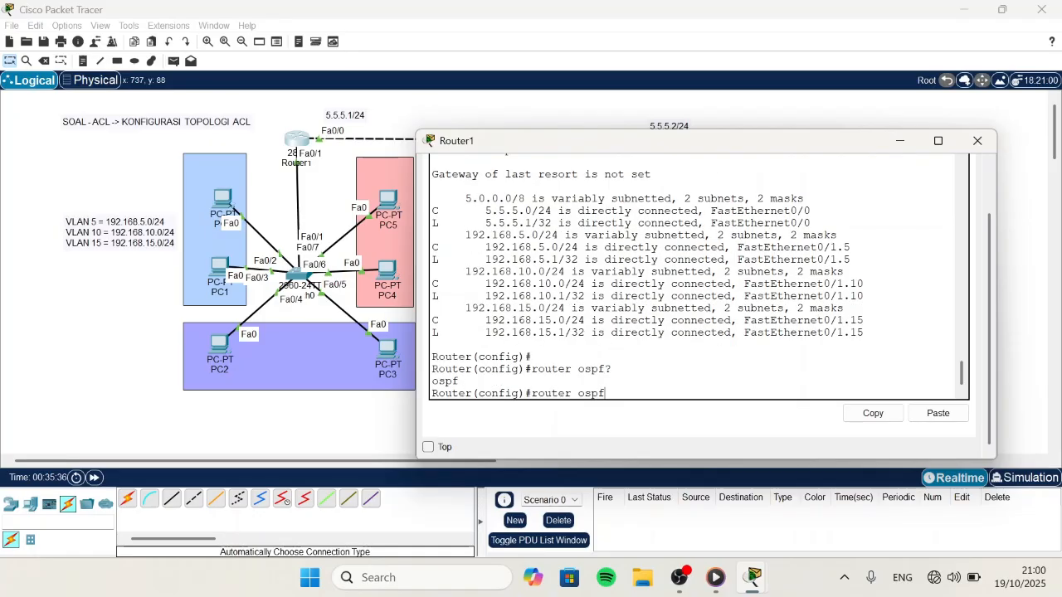
key("Up")
key("Down")
type("?")
type(" 1")
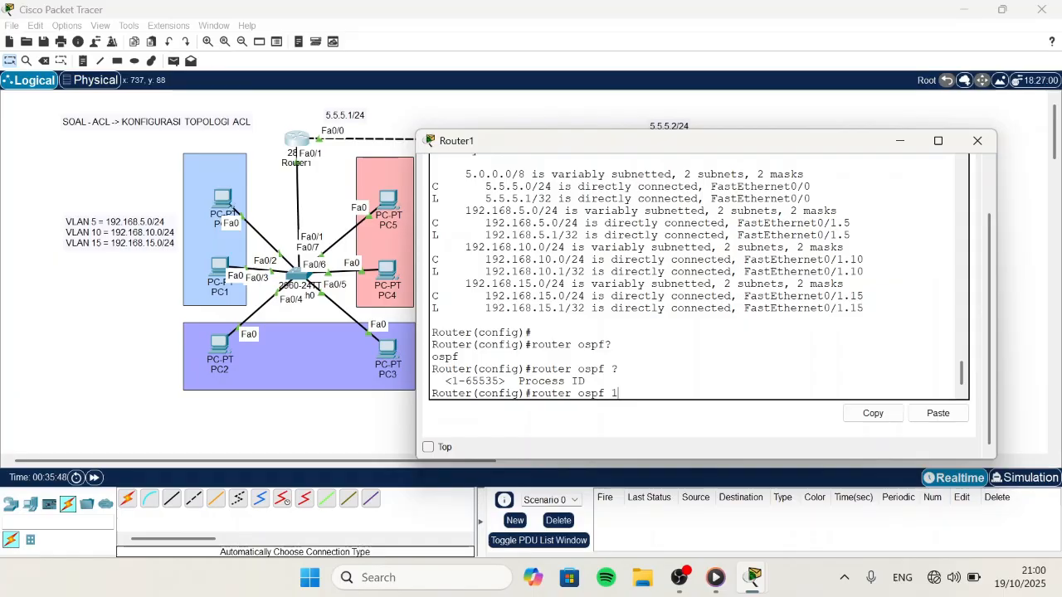
key("Return")
Step: Advertise network 192.168.5.0 with wildcard mask 0.0.0.255 in OSPF area 0 on Router1
type("network 192.168.5.0")
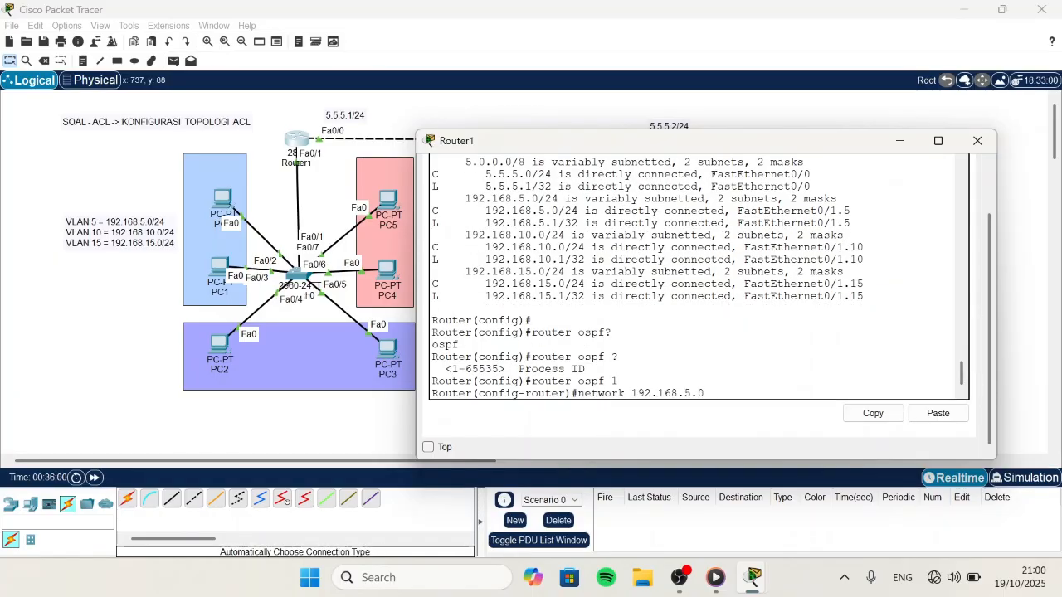
type(" 0.0.0.255")
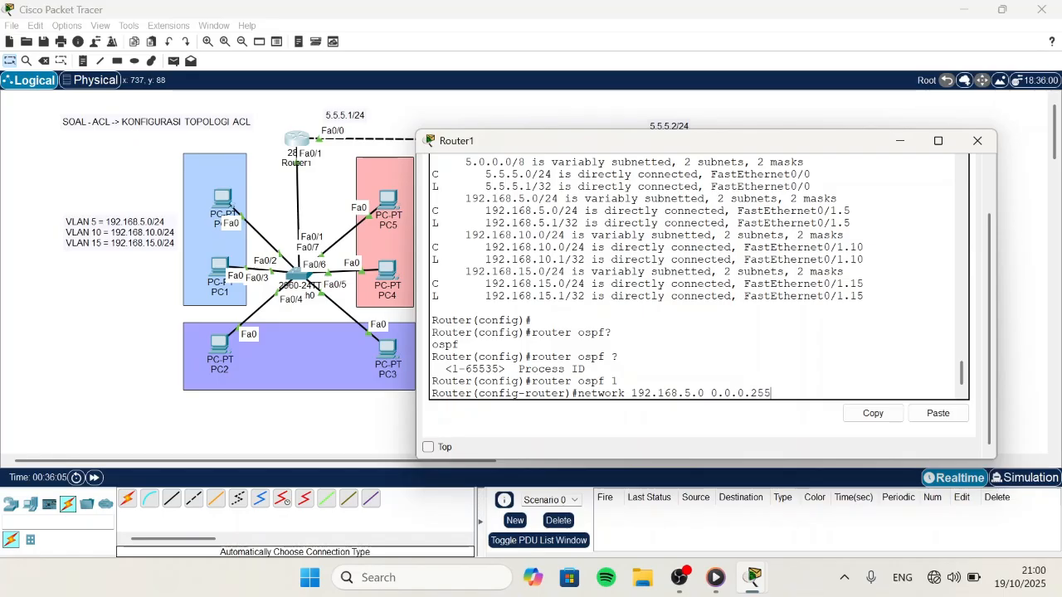
type(" ?")
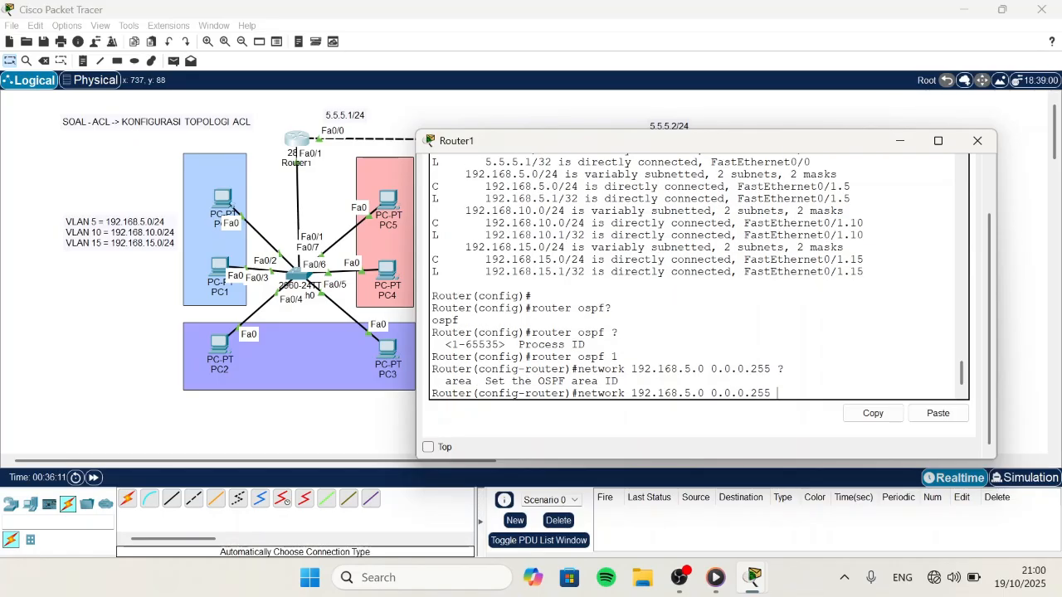
type("area 0")
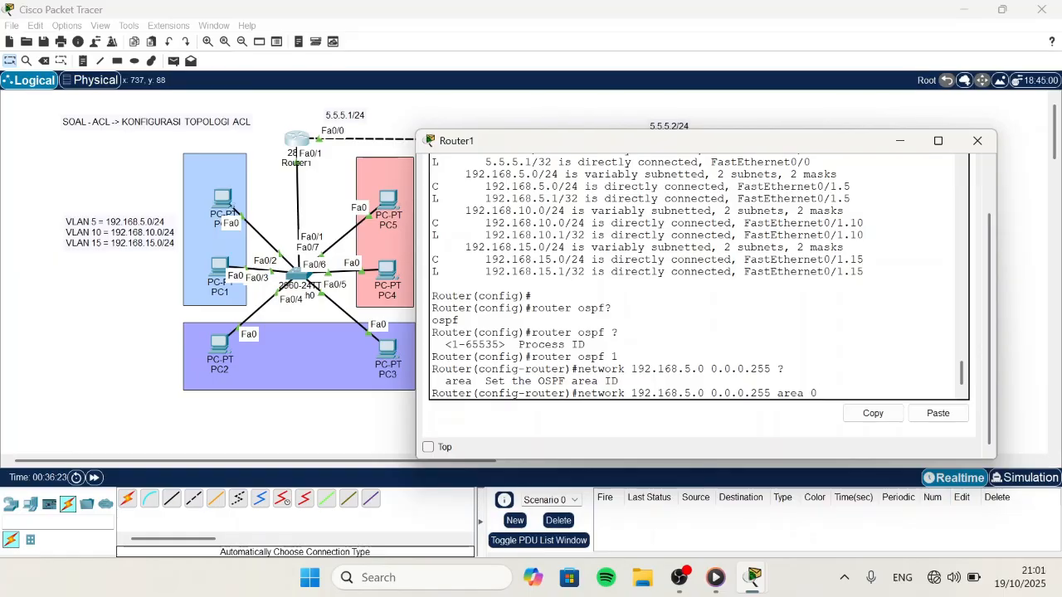
key("Return")
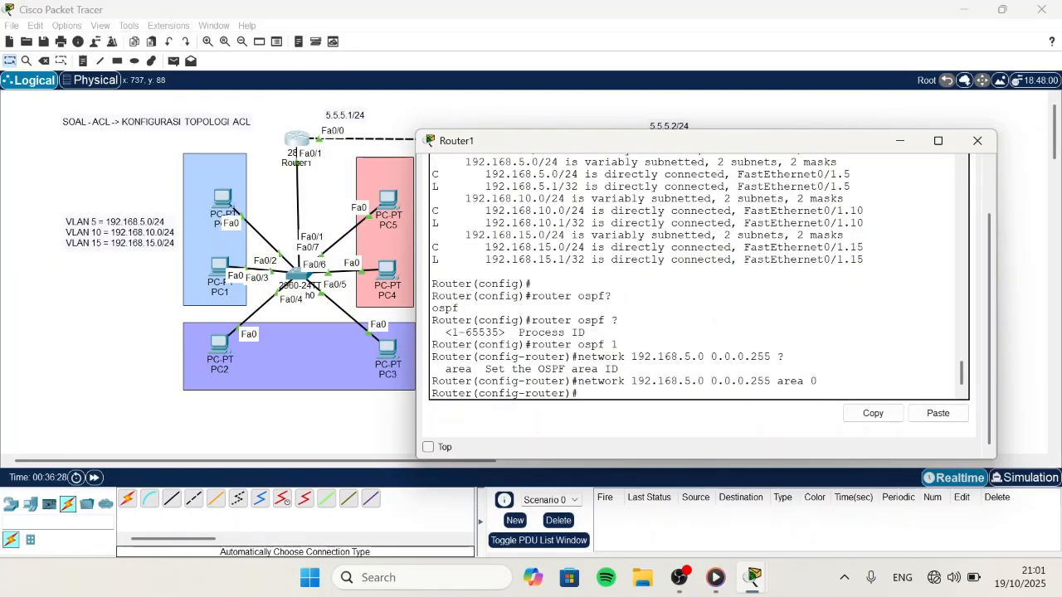
Step: Advertise networks 192.168.10.0 and 192.168.15.0 with wildcard mask 0.0.0.255 in OSPF area 0 on Router1
key("Up")
key("Delete")
type("10.0 0.0.0.255 area 0")
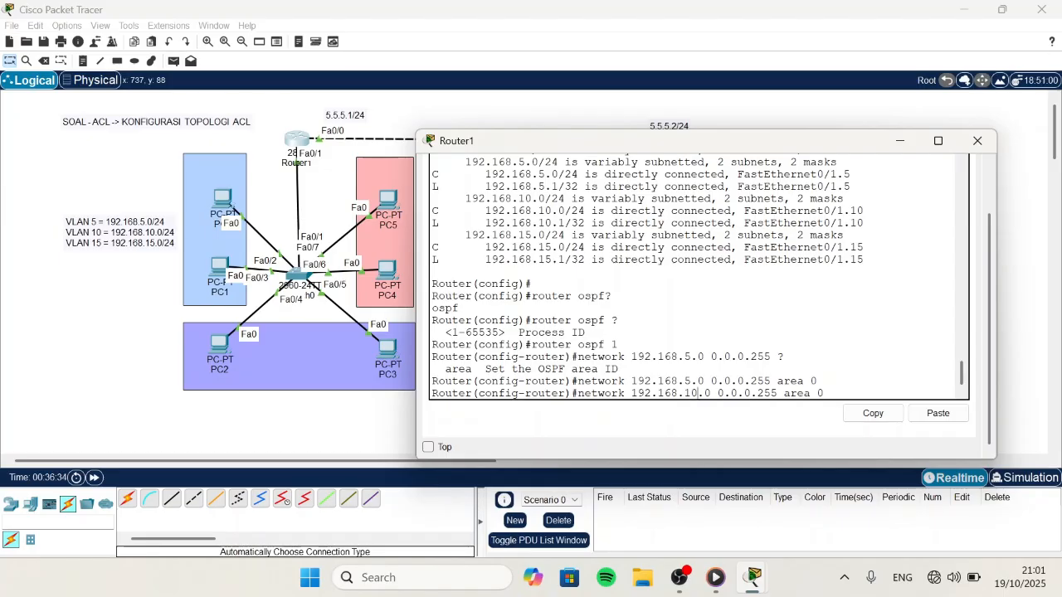
key("Return")
key("Up")
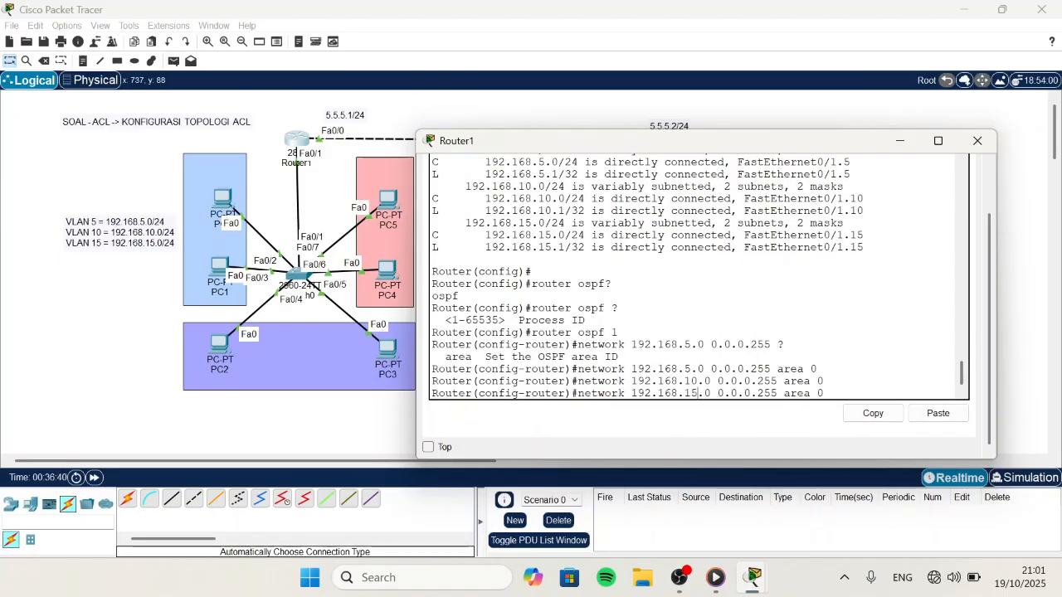
key("Return")
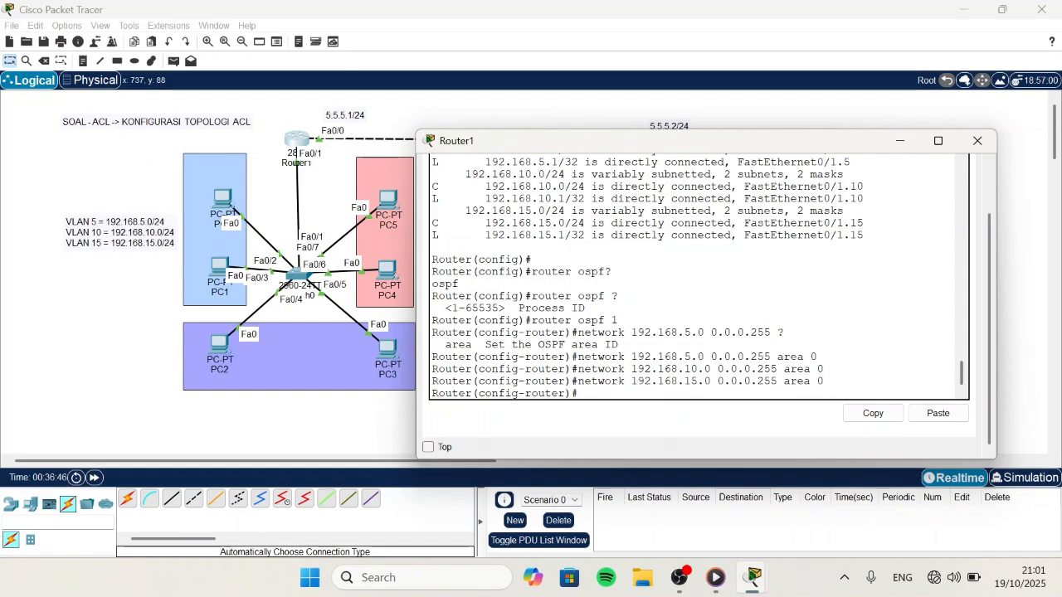
Step: Advertise network 5.5.5.0 with wildcard mask 0.0.0.255 in OSPF area 0 on Router1 and exit router configuration mode
key("Up")
key("BackSpace")
key("BackSpace")
key("BackSpace")
key("BackSpace")
key("BackSpace")
key("BackSpace")
key("BackSpace")
key("BackSpace")
key("BackSpace")
key("BackSpace")
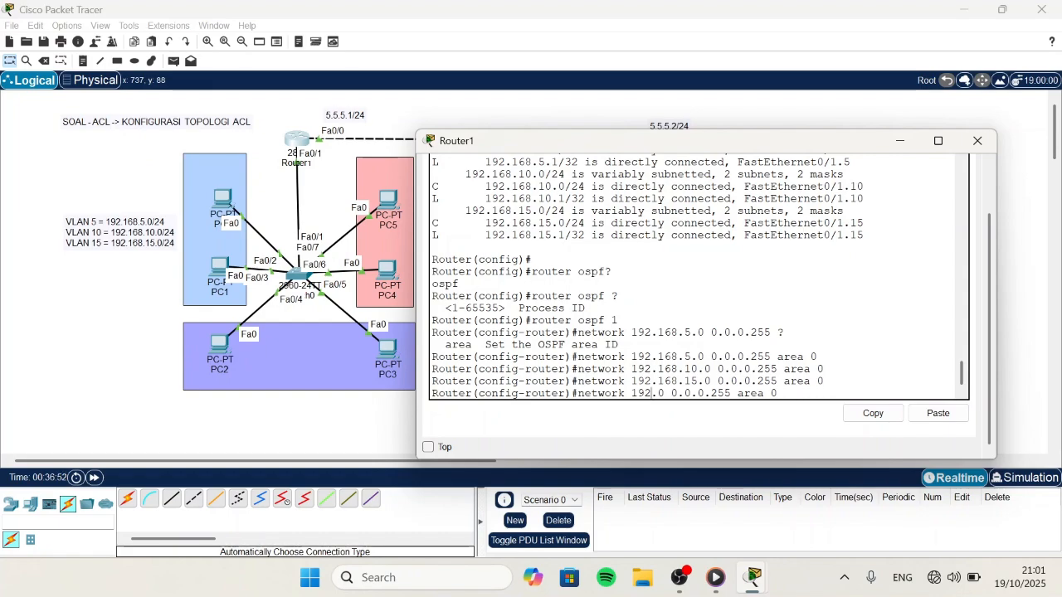
type("10.10.10")
key("BackSpace")
key("BackSpace")
key("BackSpace")
key("BackSpace")
key("BackSpace")
key("BackSpace")
key("BackSpace")
key("BackSpace")
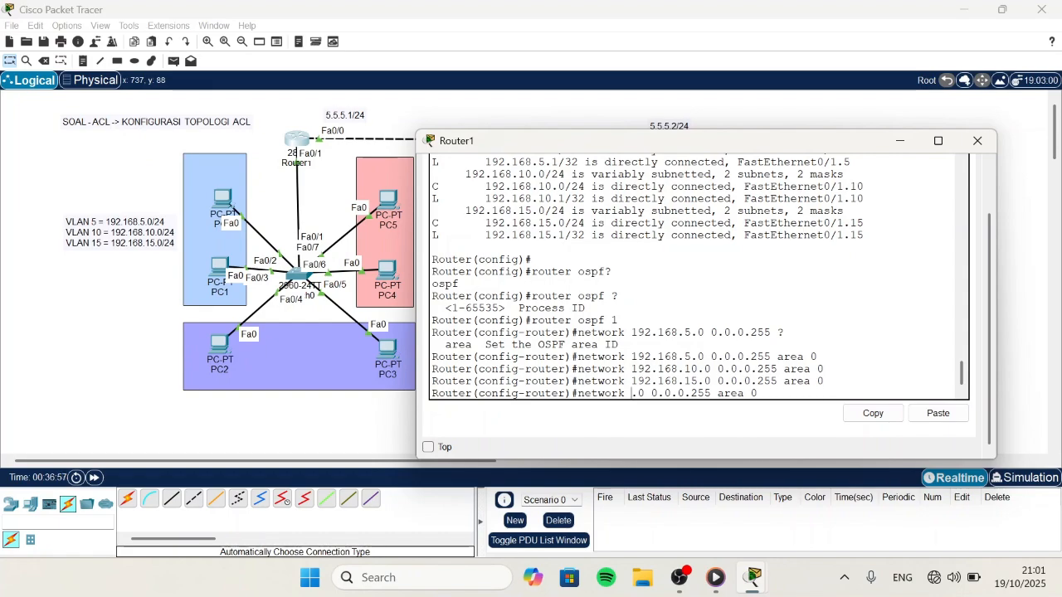
type("5.5.5")
key("Return")
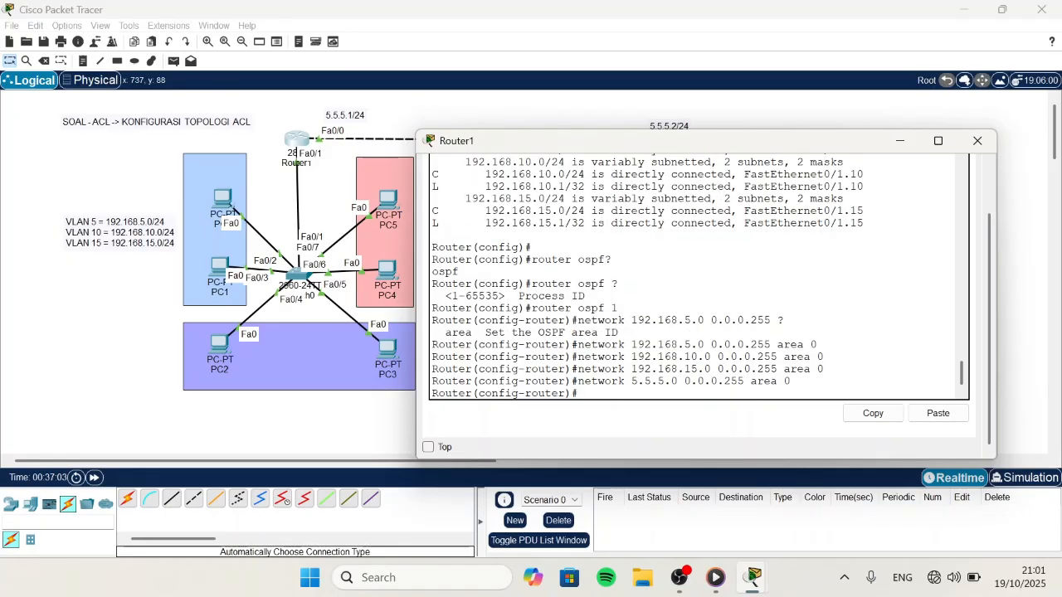
type("ex")
key("Return")
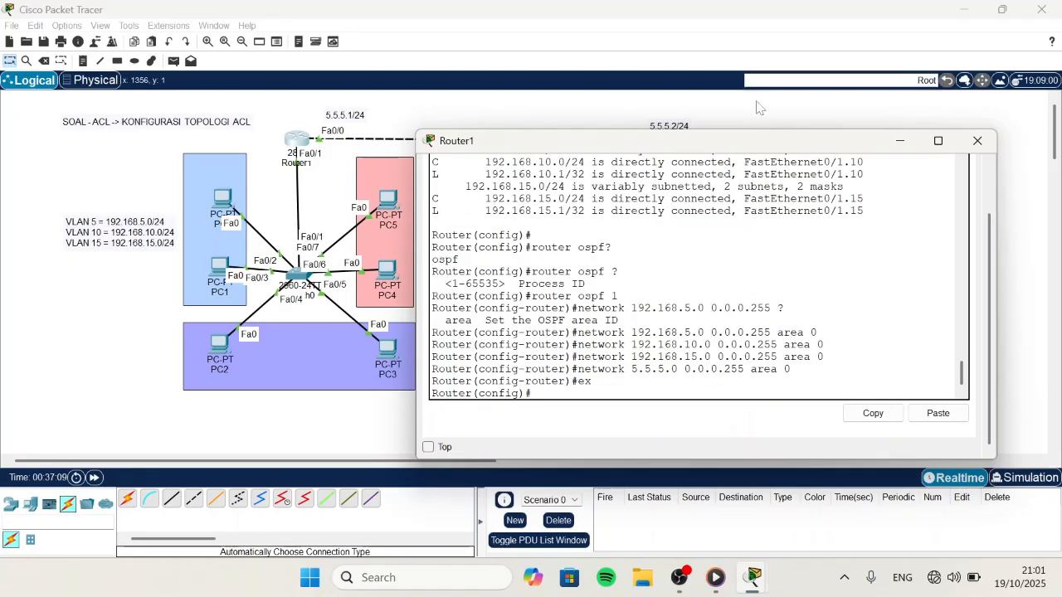
Step: Open Router2's command line and enter privileged mode and global configuration mode
left_click_drag(760, 141, 760, 185)
left_click(730, 143)
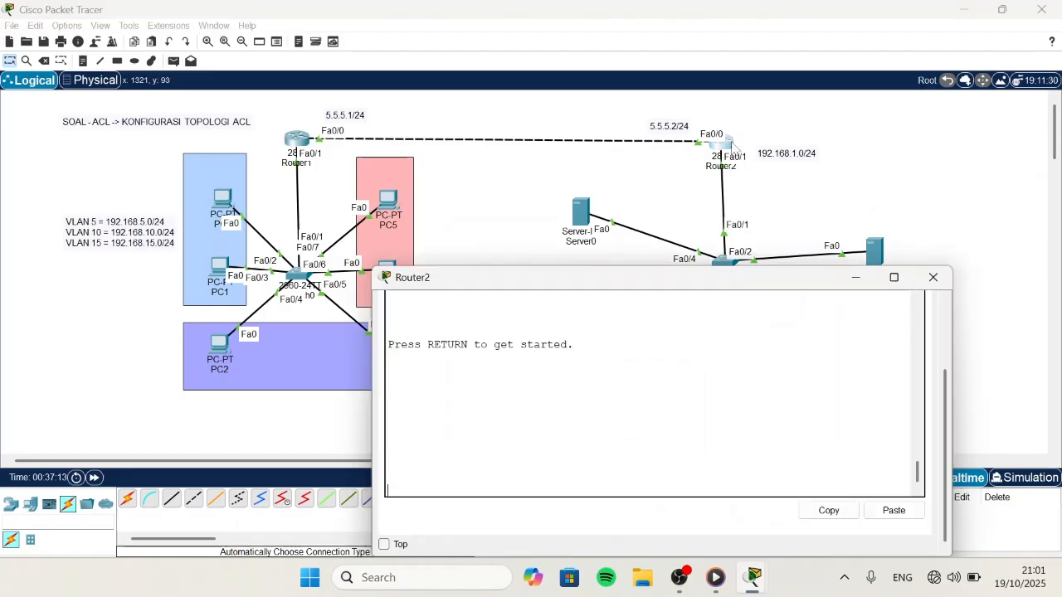
key("Return")
type("en")
key("Return")
type("conf t")
key("Return")
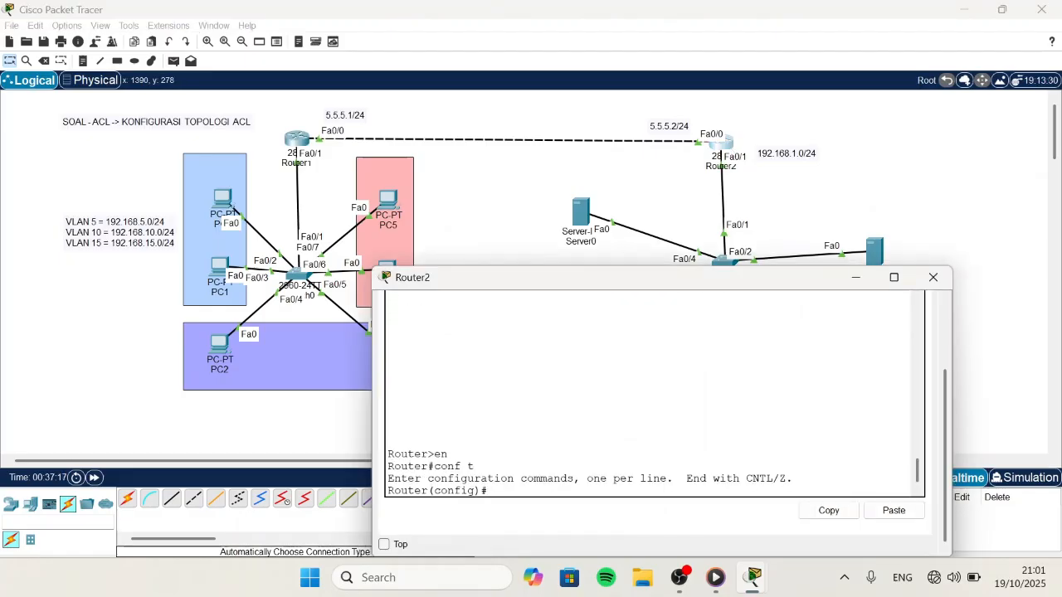
Step: Start OSPF process 2 on Router2 and advertise network 192.168.1.0 with wildcard mask 0.0.0.255 in area 0
type("router ospf 2")
key("Return")
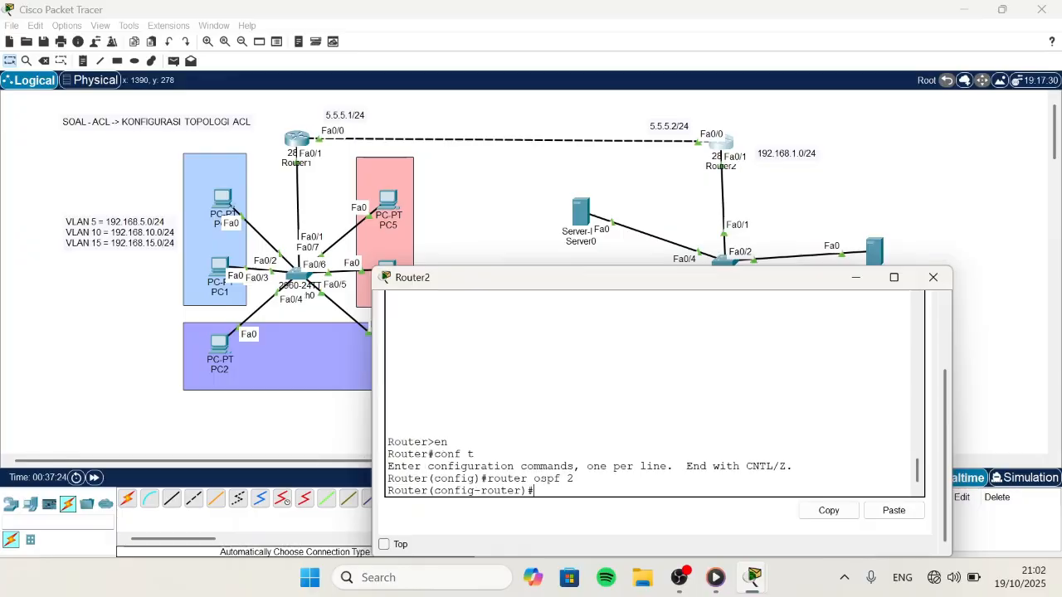
type("network 192.168.1.0 0.0.0.255 area")
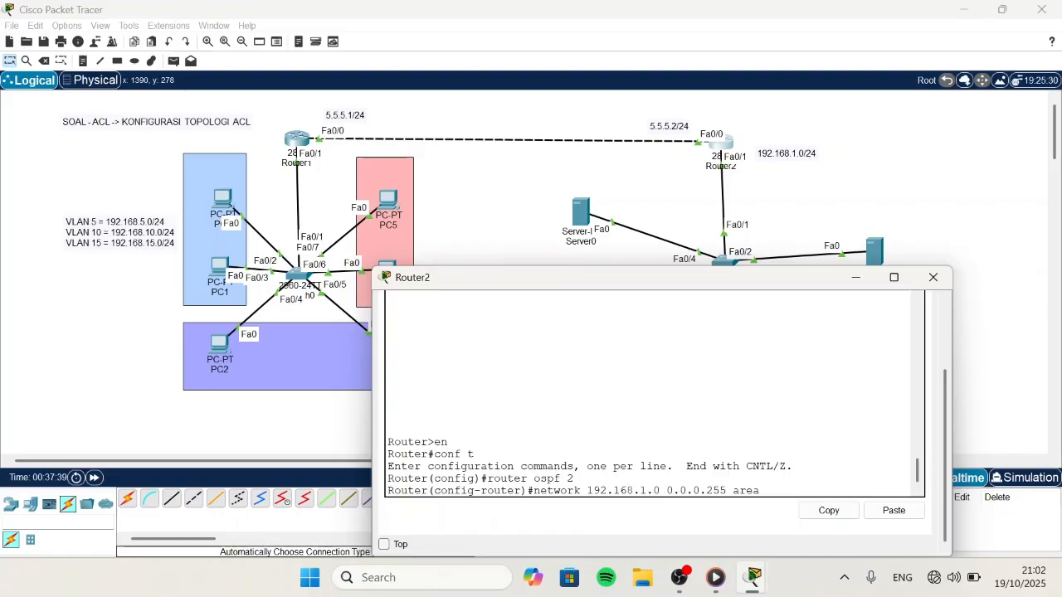
type(" 0")
key("Return")
Step: Advertise network 5.5.5.0 with wildcard mask 0.0.0.255 in OSPF area 0 on Router2 and exit router configuration mode
key("Up")
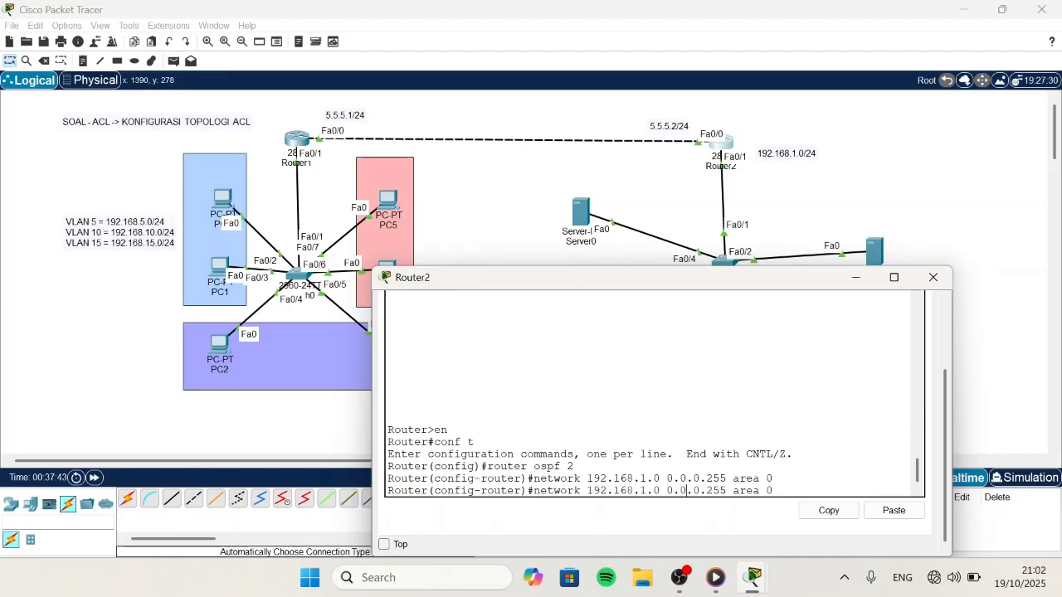
type("0")
key("BackSpace")
key("BackSpace")
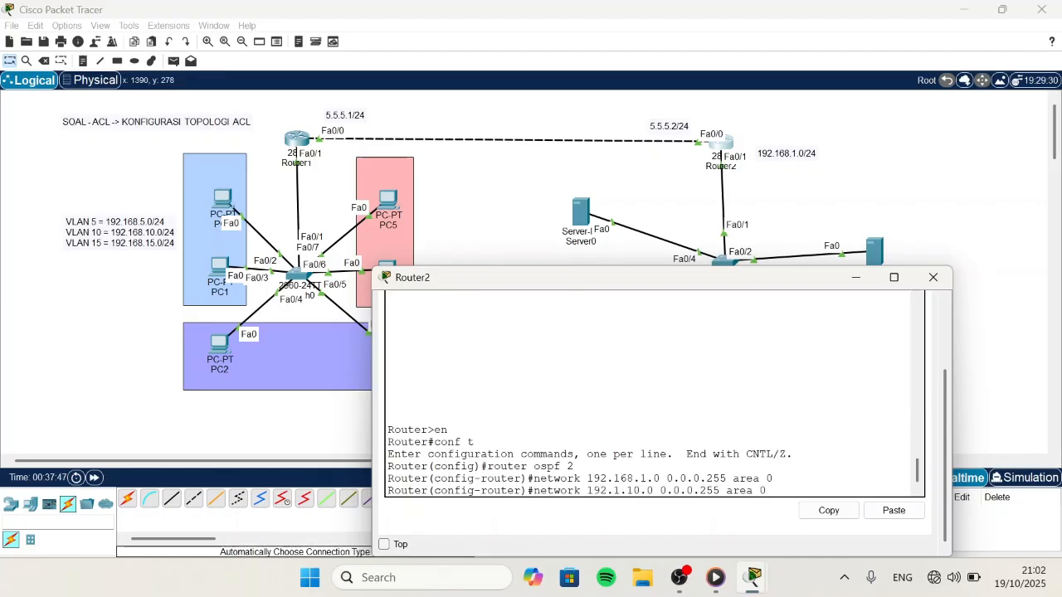
type("0")
key("BackSpace")
key("BackSpace")
type("0")
key("BackSpace")
key("BackSpace")
key("BackSpace")
key("BackSpace")
key("BackSpace")
key("BackSpace")
key("BackSpace")
key("BackSpace")
type("5.5.5")
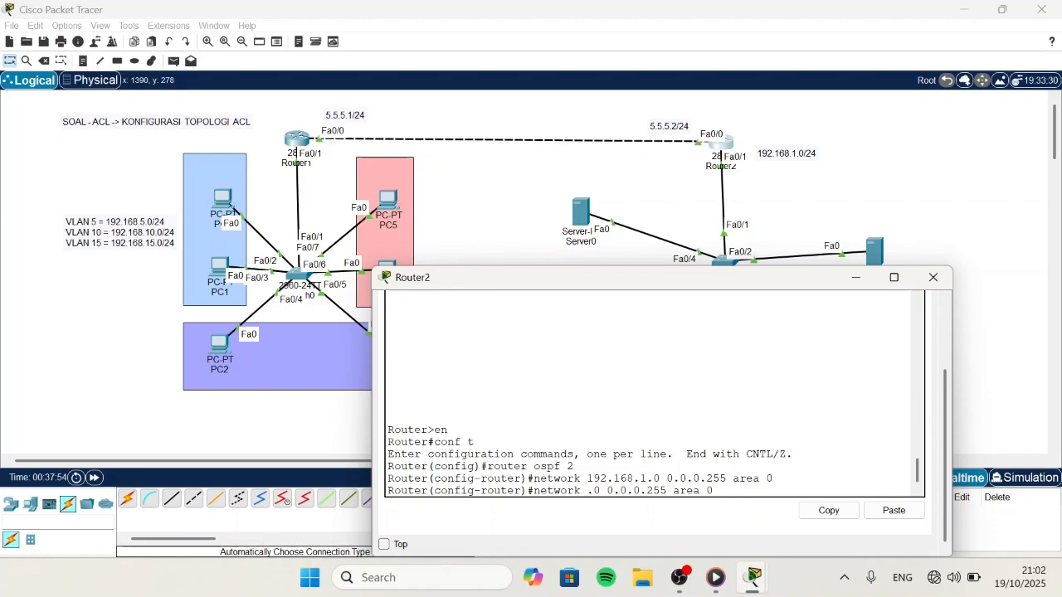
key("Return")
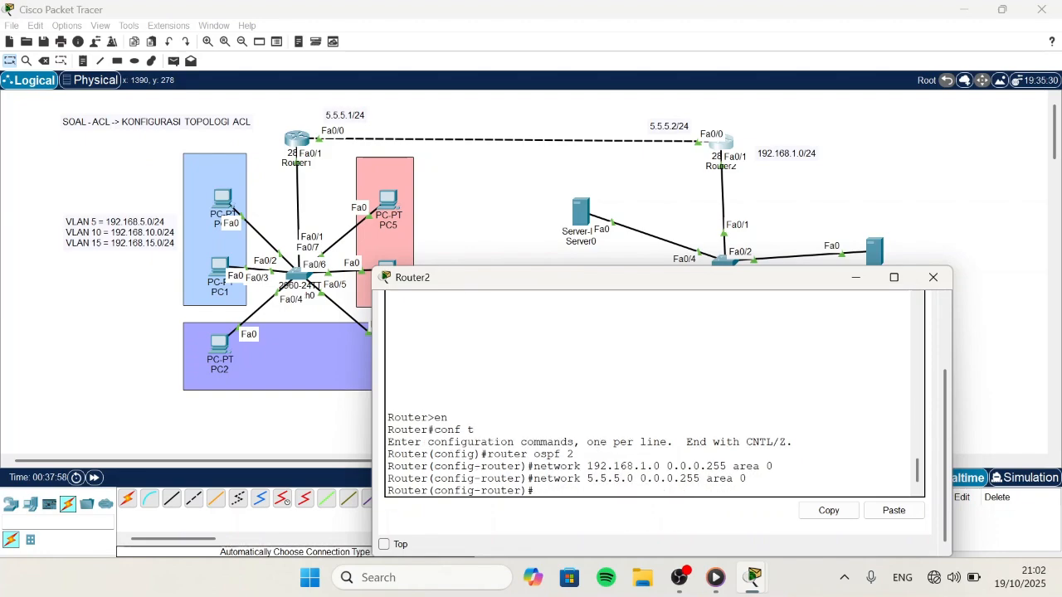
type("ex")
key("Return")
key("Return")
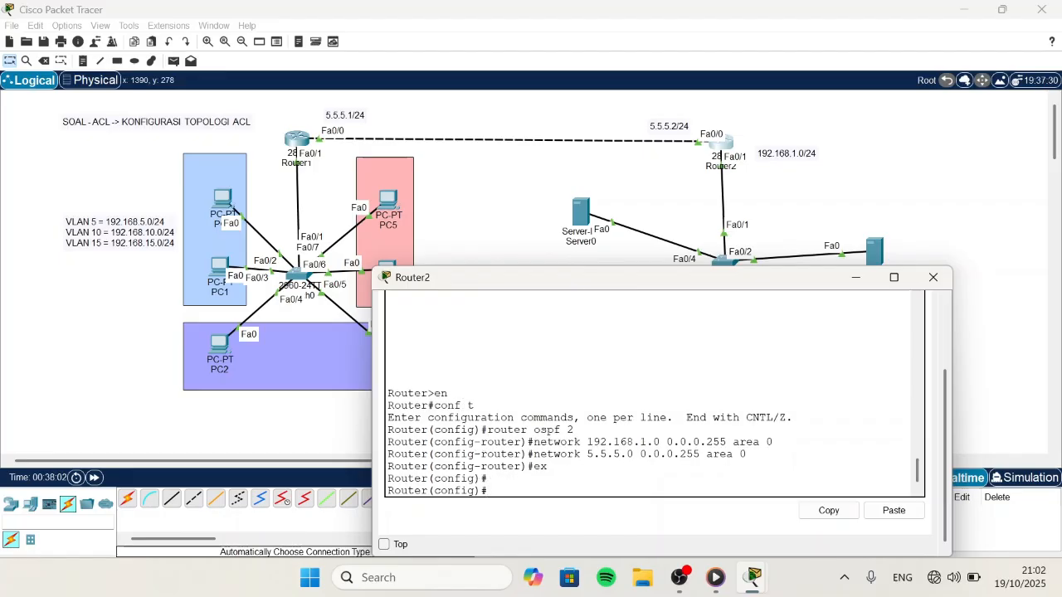
Step: Show Router2's IP routing table, repeating the command, and review the routes marked as OSPF
type("do show ip route")
key("Return")
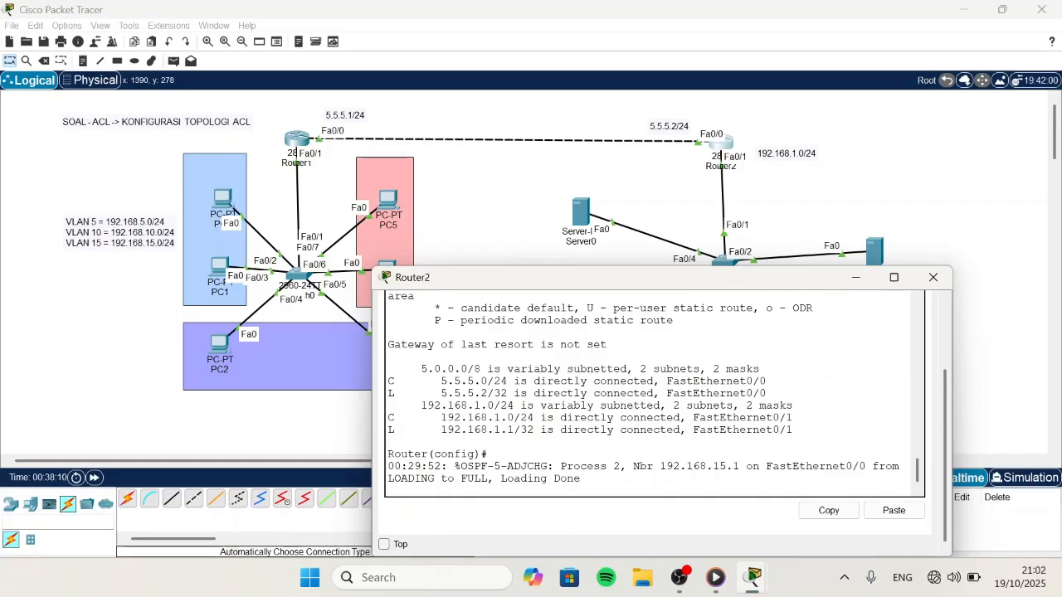
scroll(656, 394, "up", 5)
scroll(655, 394, "down", 5)
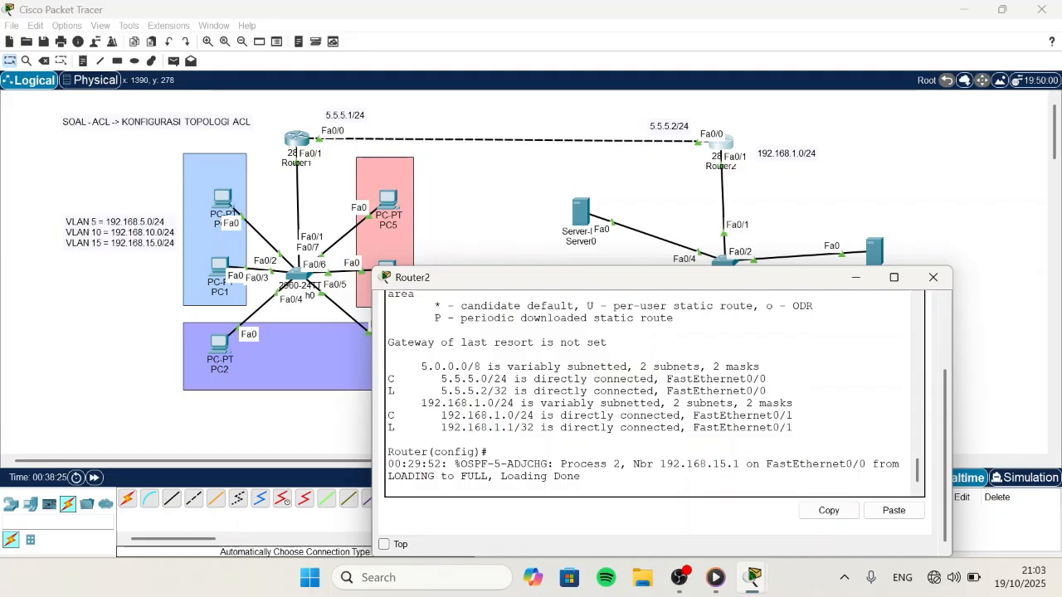
key("Up")
key("Return")
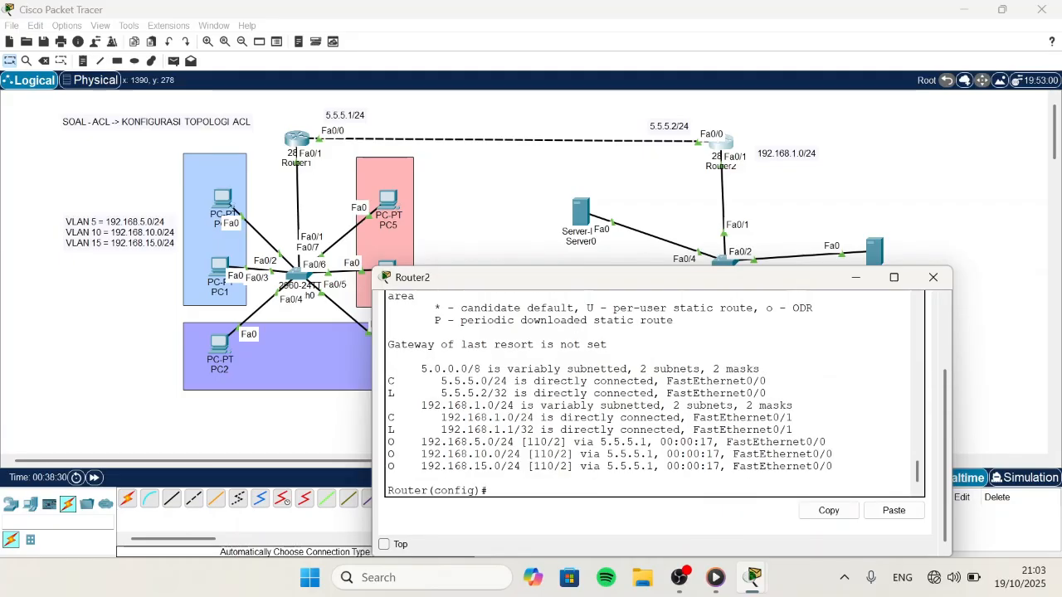
left_click_drag(389, 443, 832, 466)
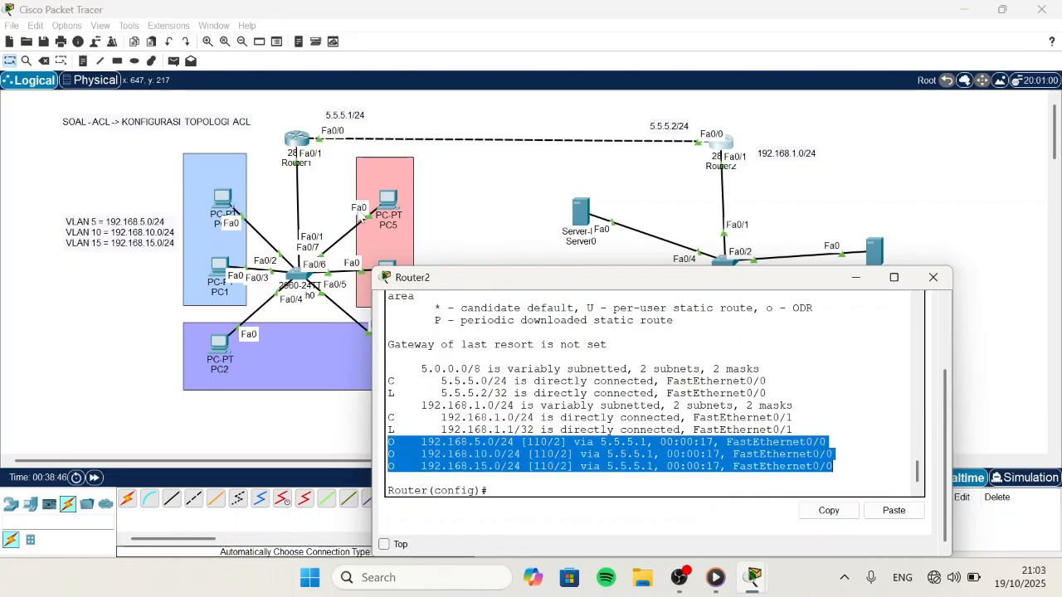
Step: Switch to Router1's command line, show its full IP routing table and review the OSPF route
left_click(932, 277)
left_click(296, 138)
left_click_drag(580, 12, 581, 246)
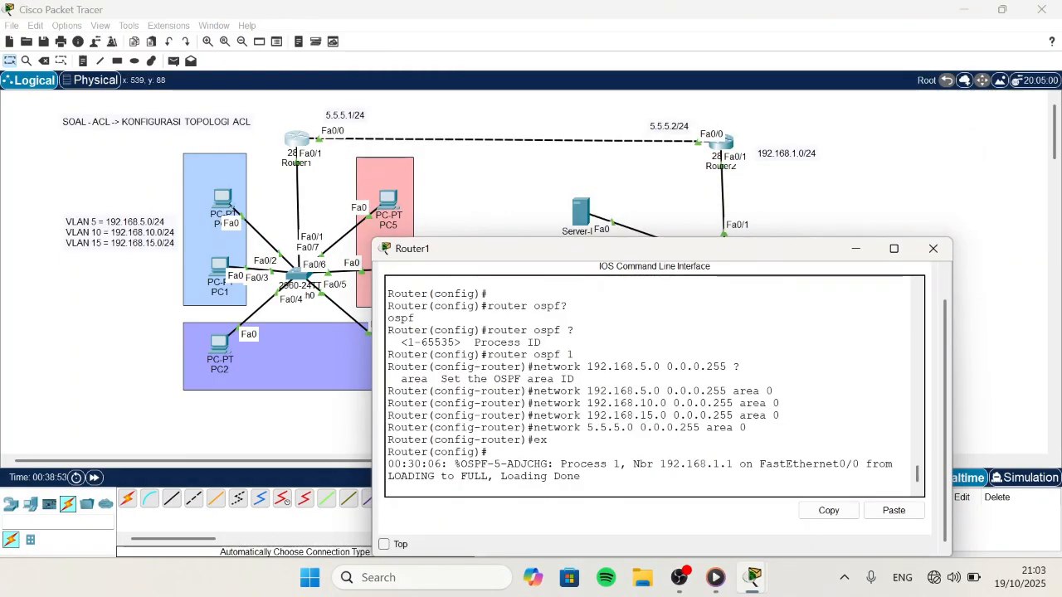
key("Return")
type("do")
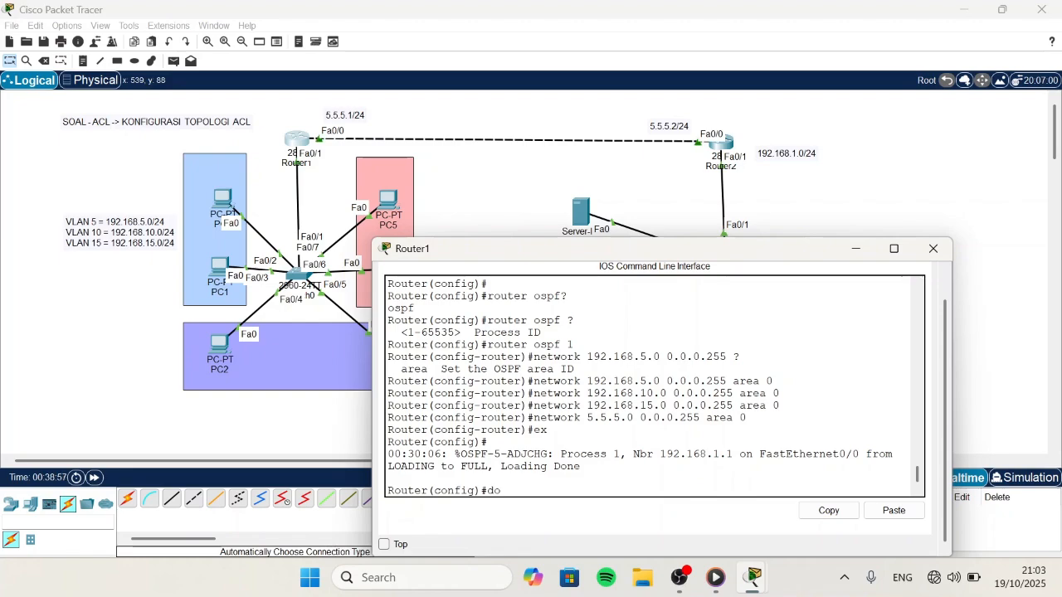
type(" show ip route")
key("Return")
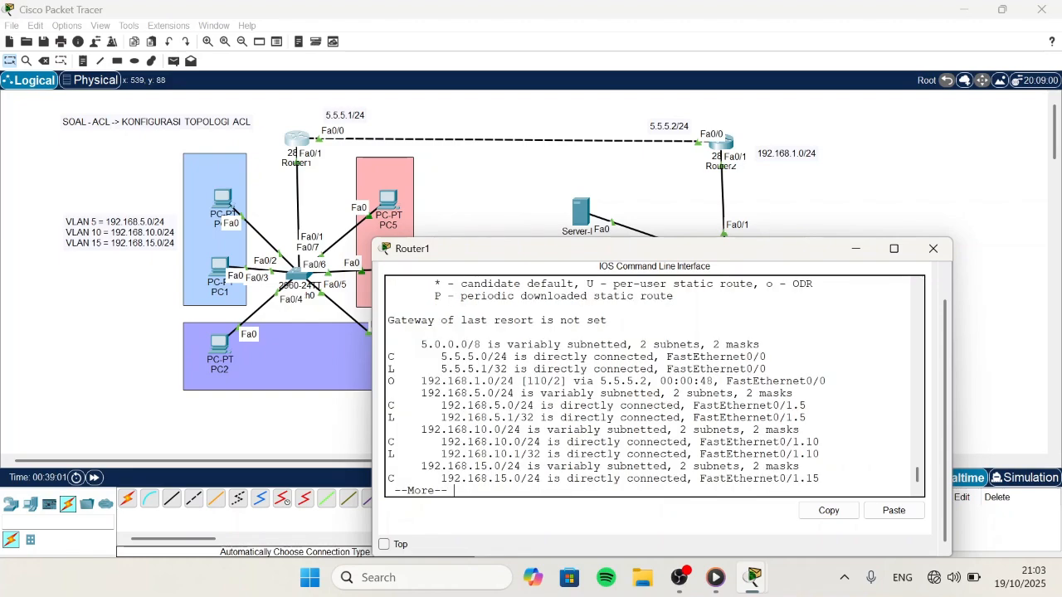
key("Return")
key("Return")
key("Return")
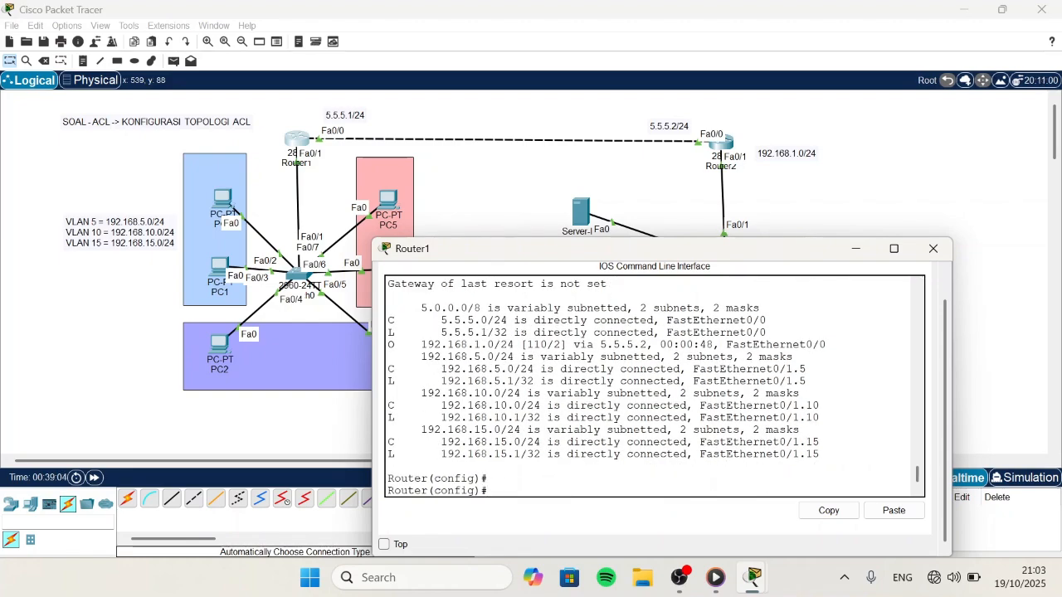
triple_click(389, 344)
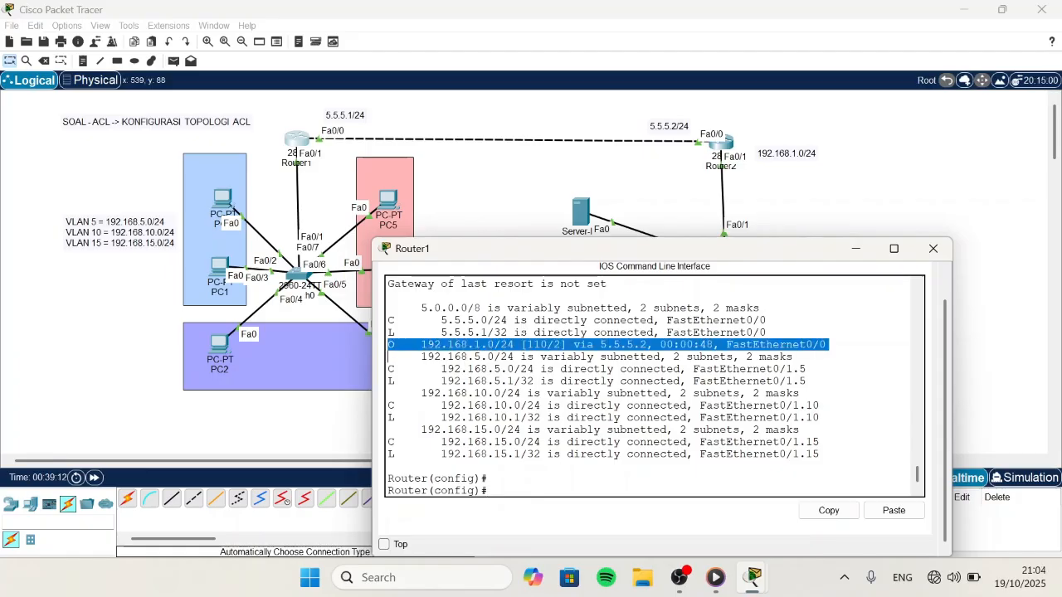
Step: Extend the topology's title note with "-> KONFIGURASI ROUTING ACL"
left_click(233, 122)
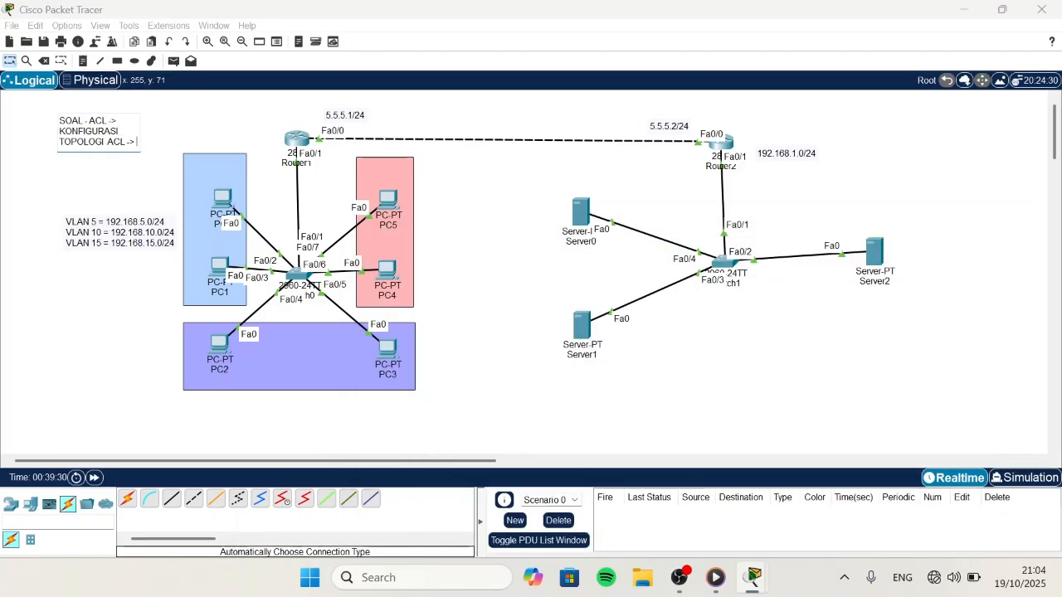
key("Return")
key("Caps_Lock")
type("KONFIGURA")
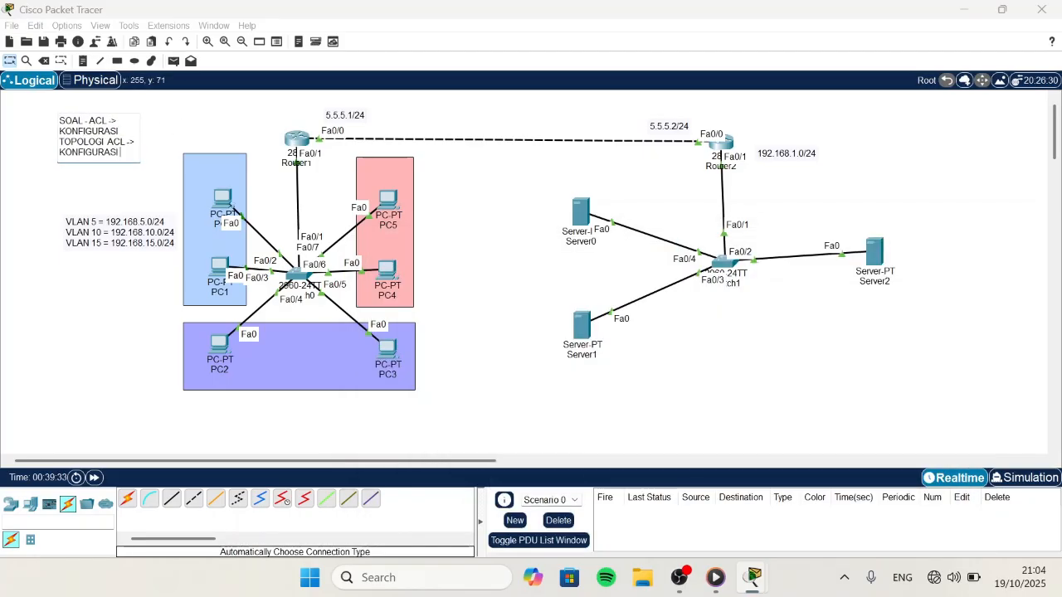
type("SI")
key("Return")
type("ROUTING ACL")
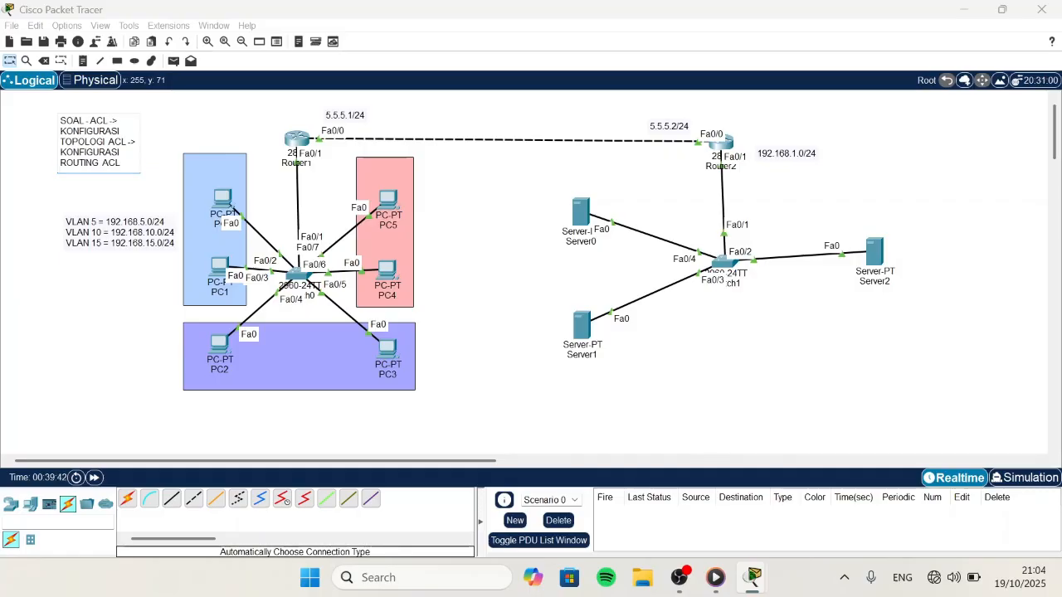
Step: Reposition the title note above the VLAN areas and shift the 5.5.5.1/24 label clear of it
left_click(199, 112)
left_click_drag(198, 108, 222, 106)
left_click_drag(350, 119, 378, 127)
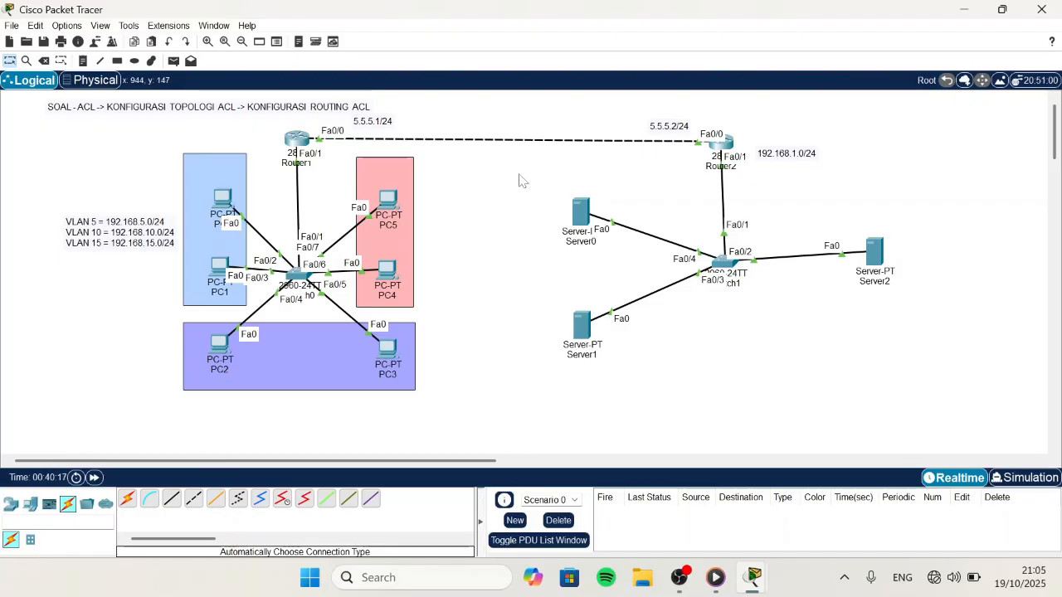
Step: Look at PC5, then ping 192.168.15.3 from Server0's command prompt to test connectivity between the routers' networks
left_click(388, 200)
left_click(933, 10)
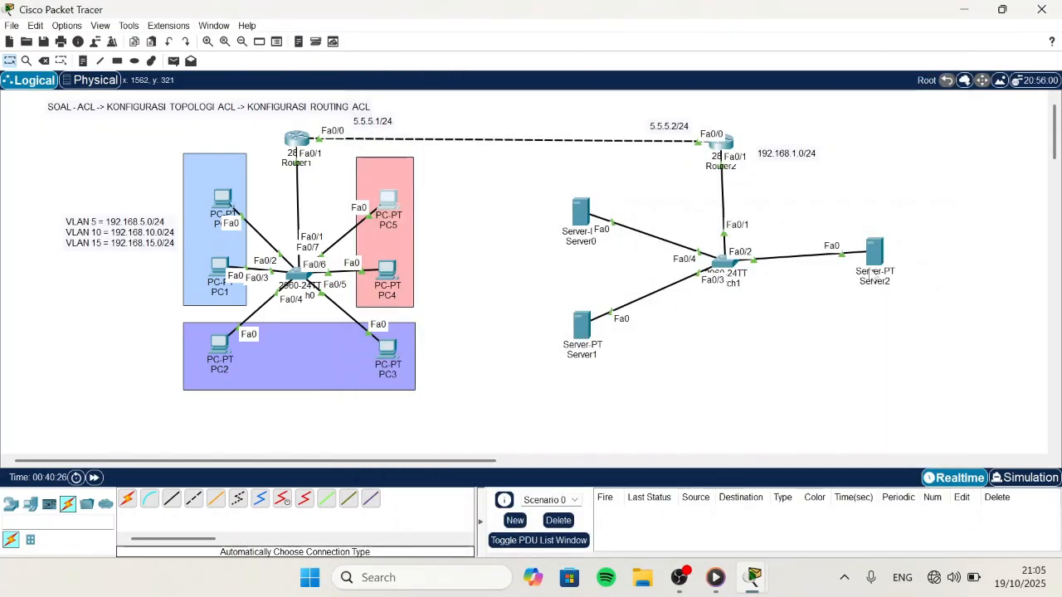
left_click(583, 213)
left_click(661, 191)
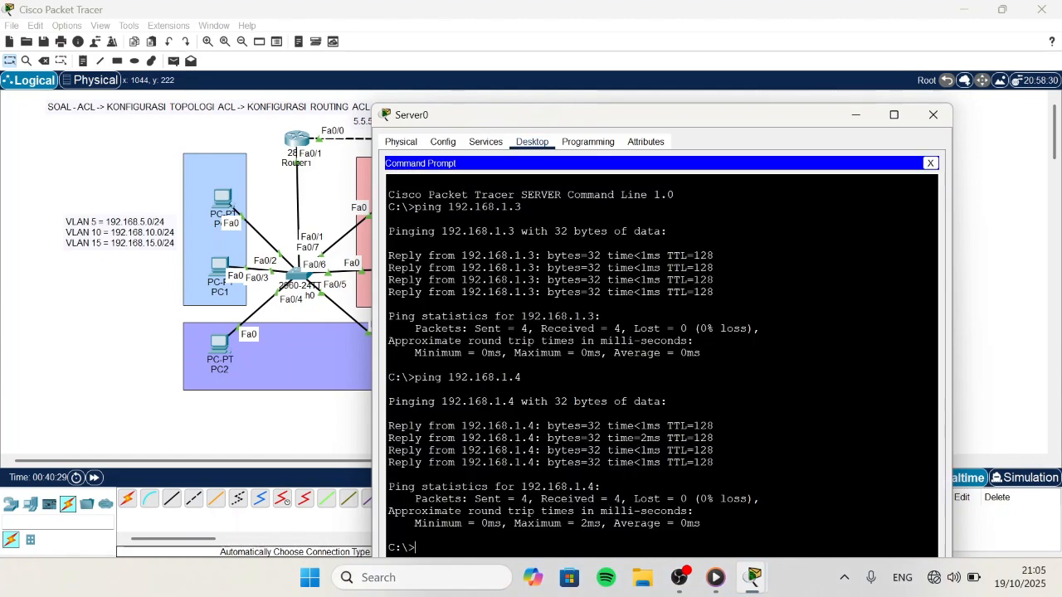
key("Up")
type("5.3")
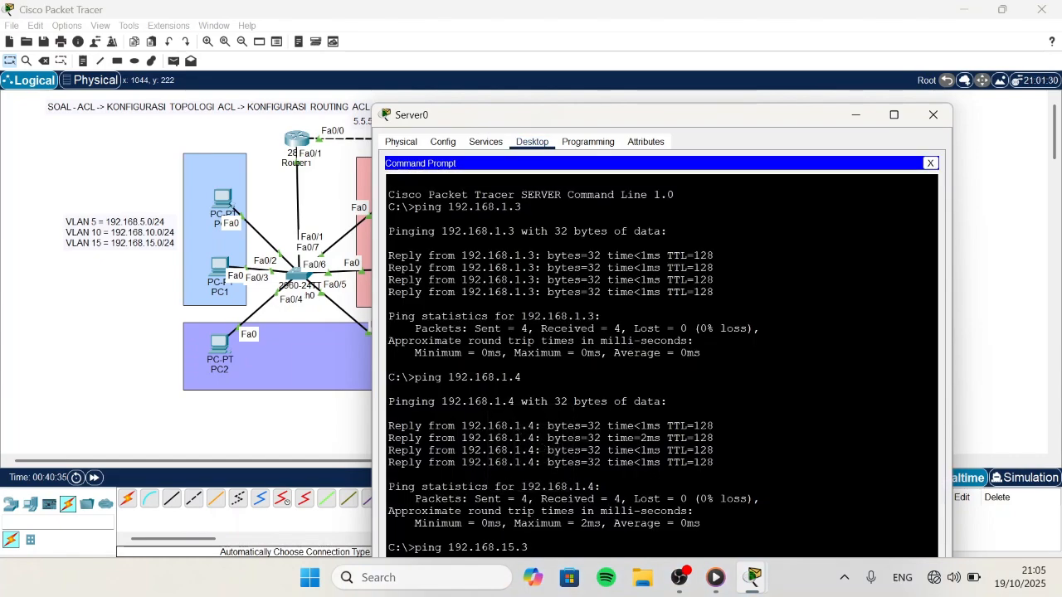
key("Return")
left_click_drag(727, 116, 759, 103)
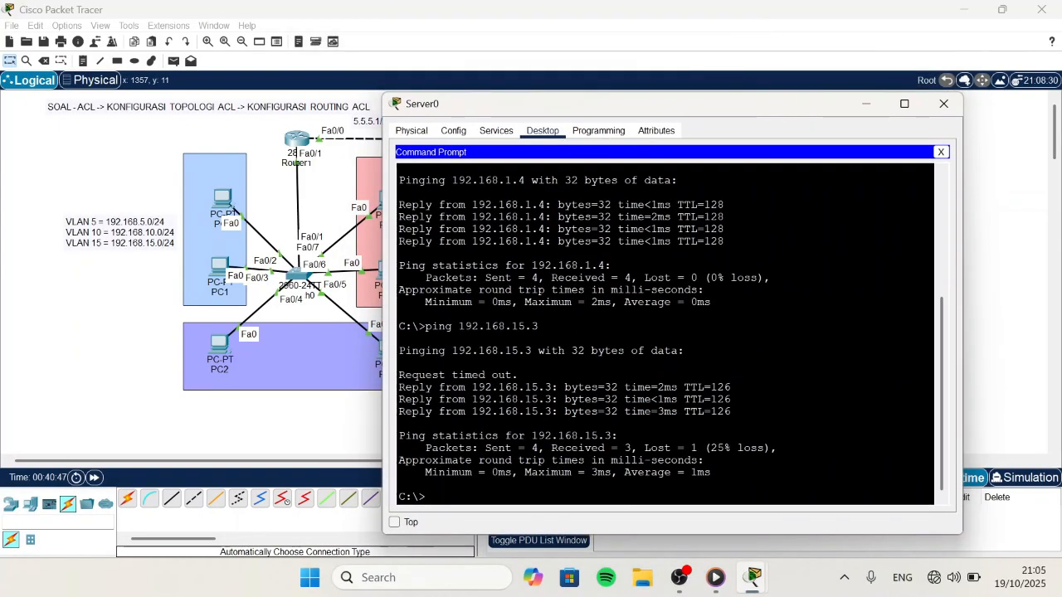
Step: Review the first ping replies and repeat the ping to 192.168.15.3 from Server0
left_click_drag(399, 375, 731, 399)
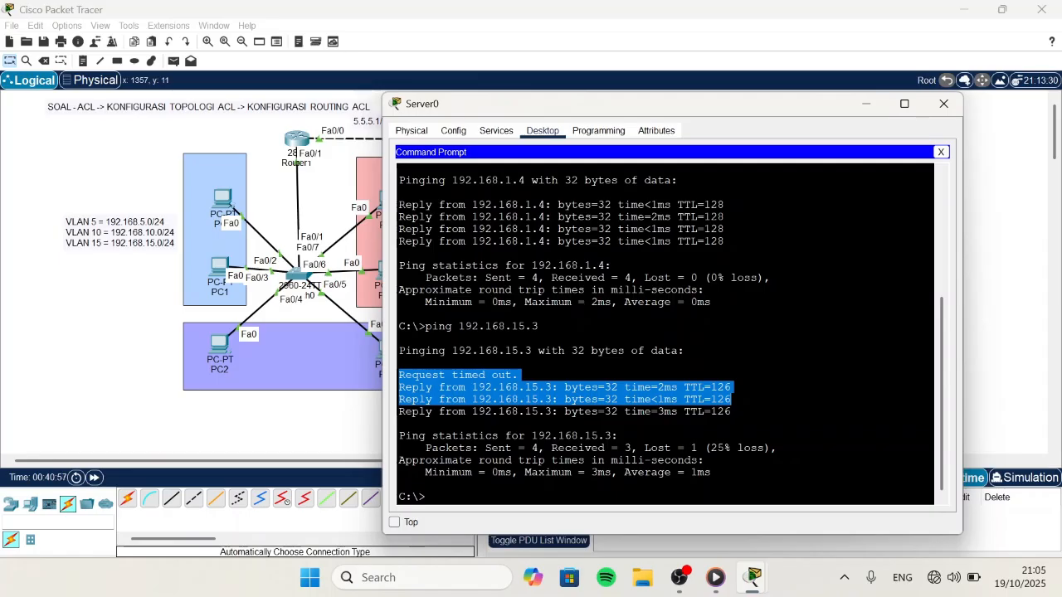
key("Up")
key("Return")
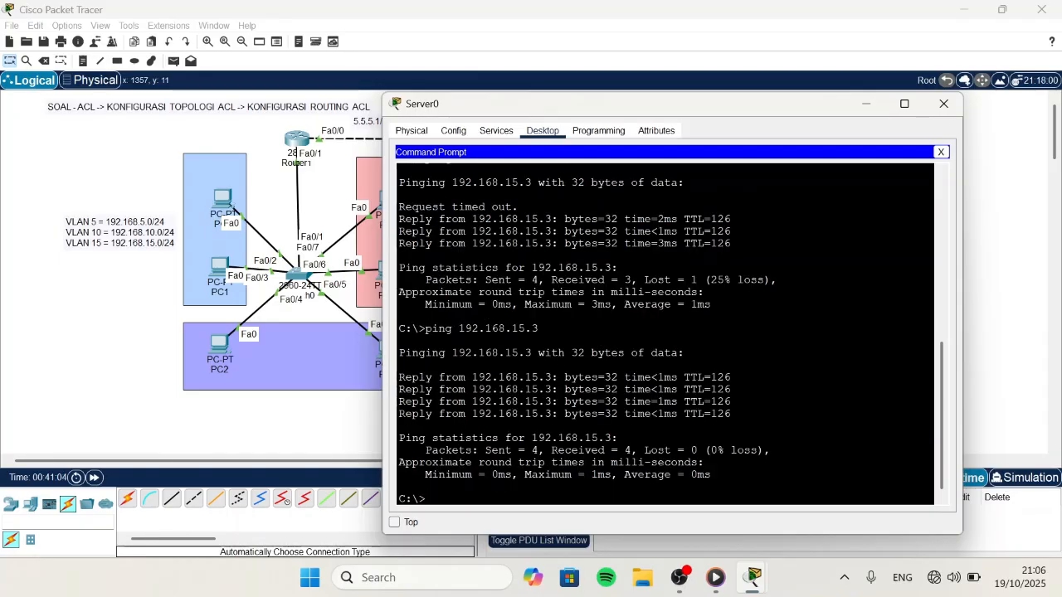
Step: Minimize the Server0 window and remove the old "SOAL - ACL" note above the VLAN areas
left_click(866, 106)
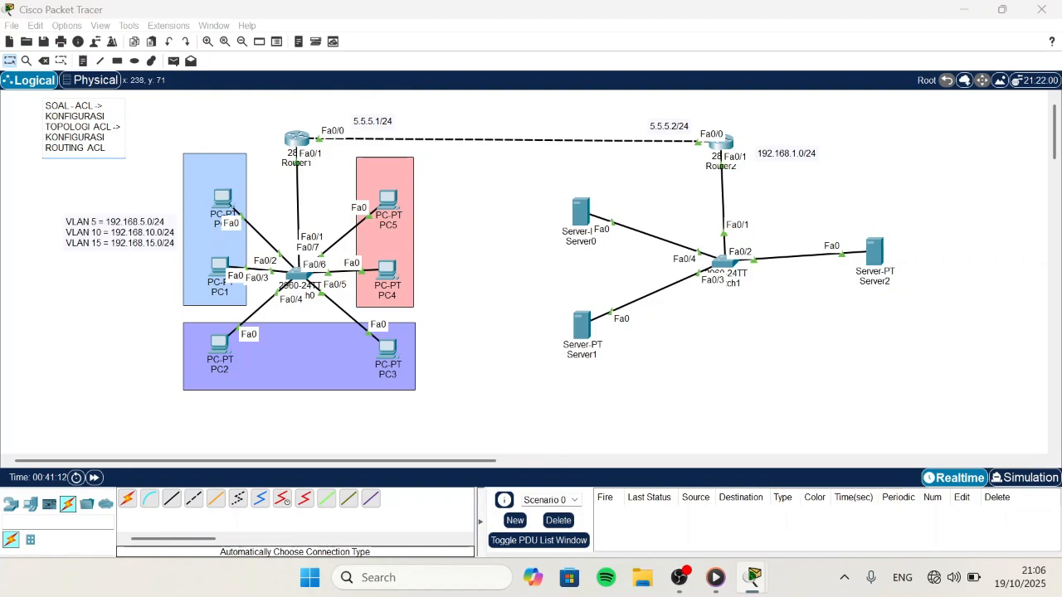
left_click_drag(108, 149, 47, 105)
left_click(121, 168)
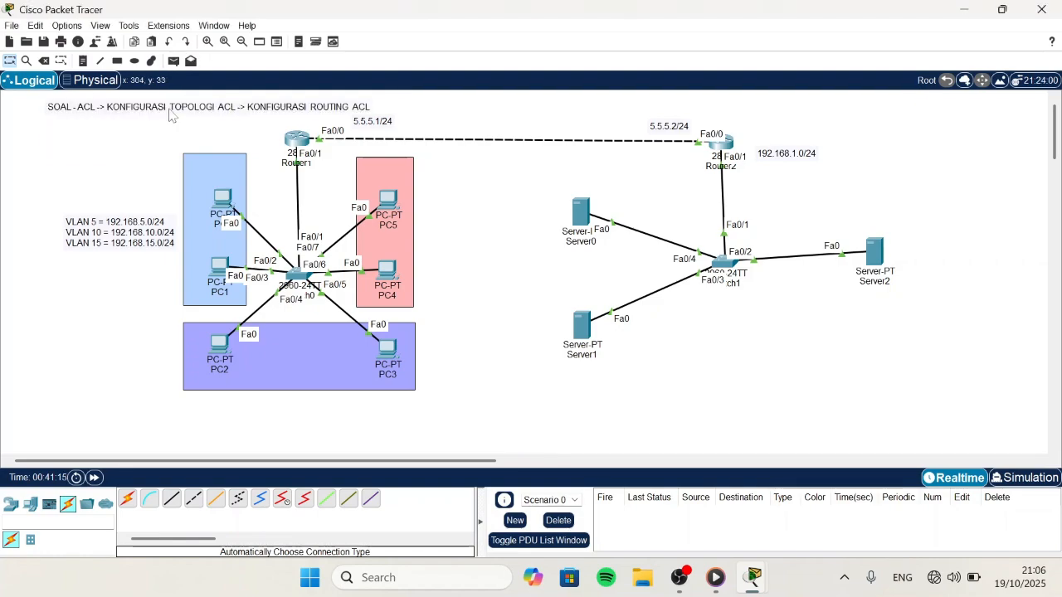
left_click_drag(170, 113, 157, 95)
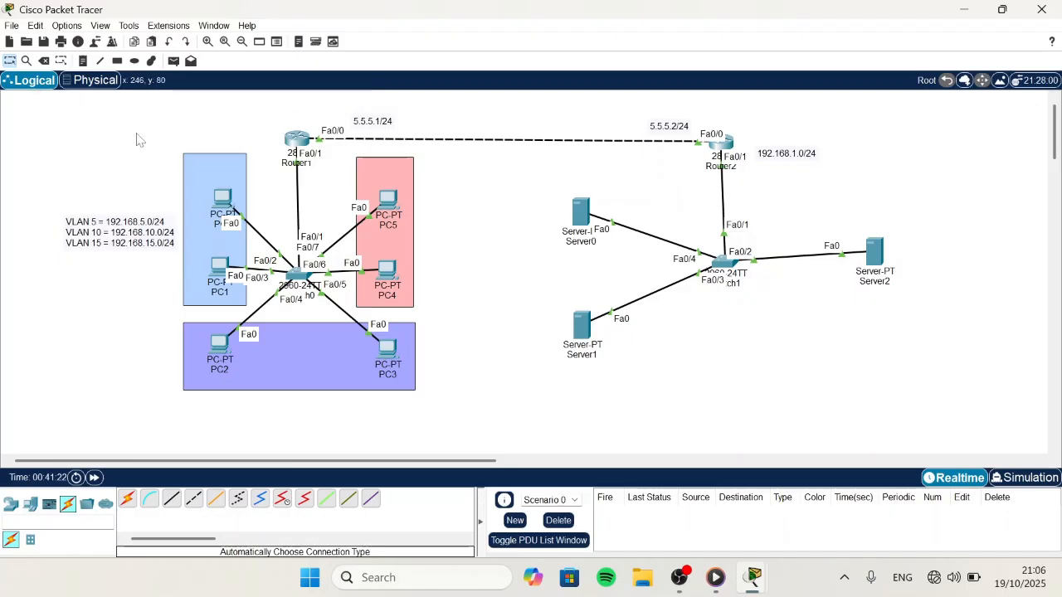
Step: Place a note reading "KONFIGURASI STANDAR ACL" above the VLAN 5 area, discarding any extra empty note
left_click(82, 60)
left_click(66, 112)
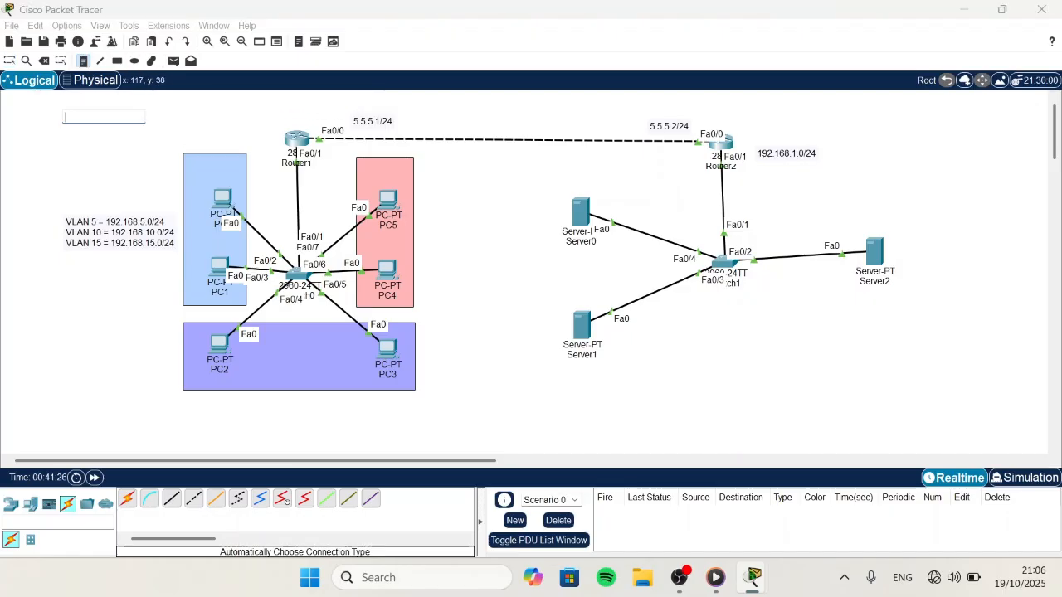
key("Caps_Lock")
type("KONFIGURASI")
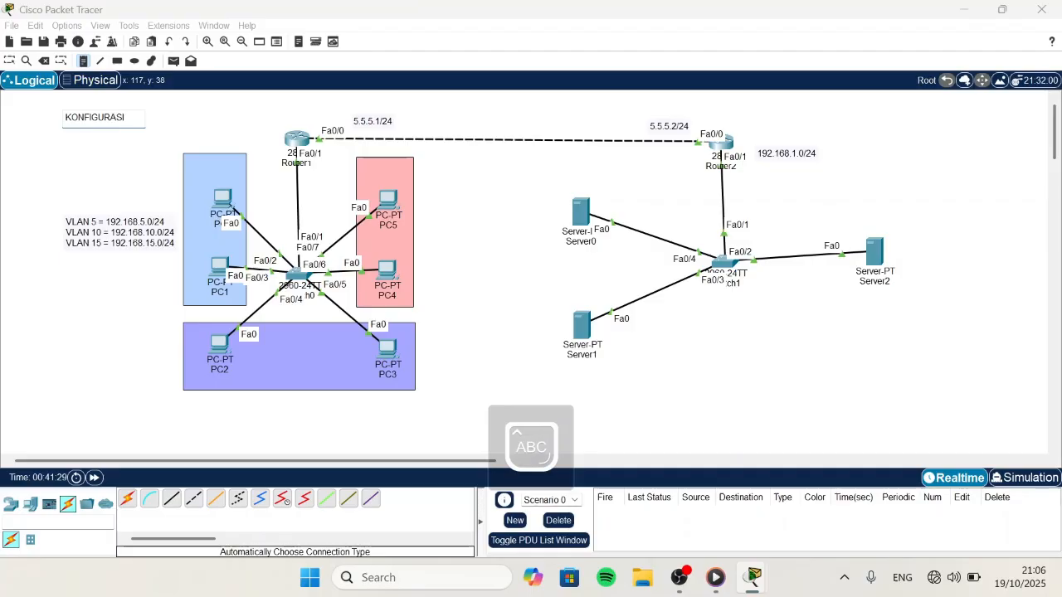
key("Return")
type("STANDAR ACL")
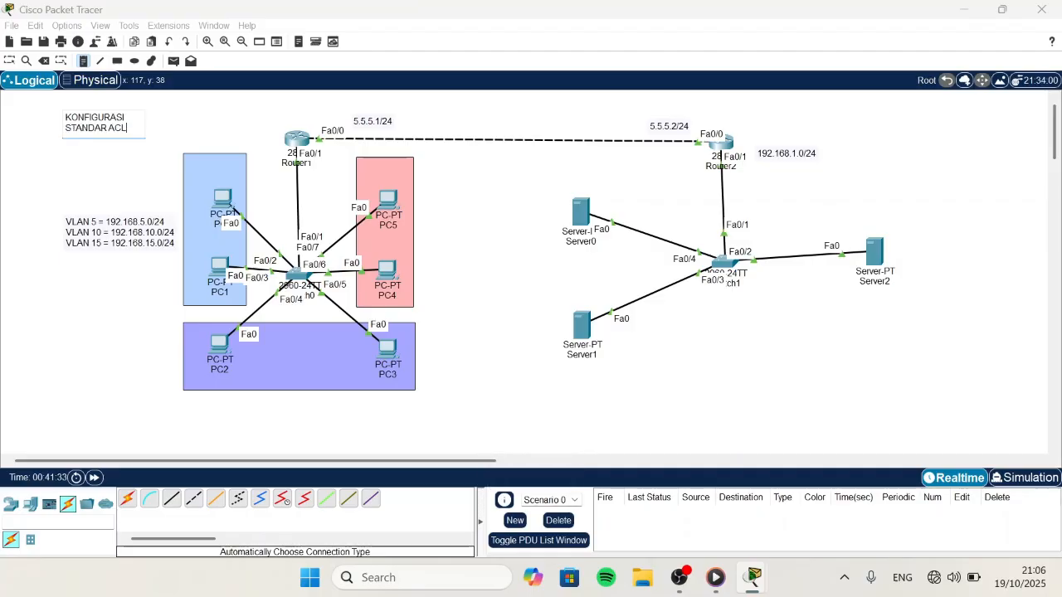
key("Caps_Lock")
left_click(110, 170)
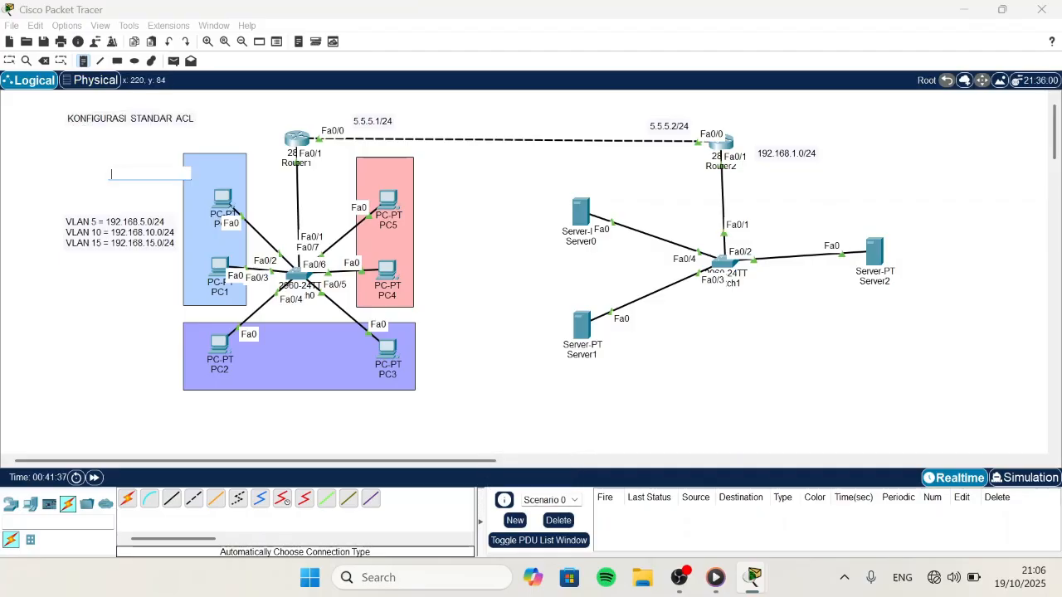
type("n")
key("Escape")
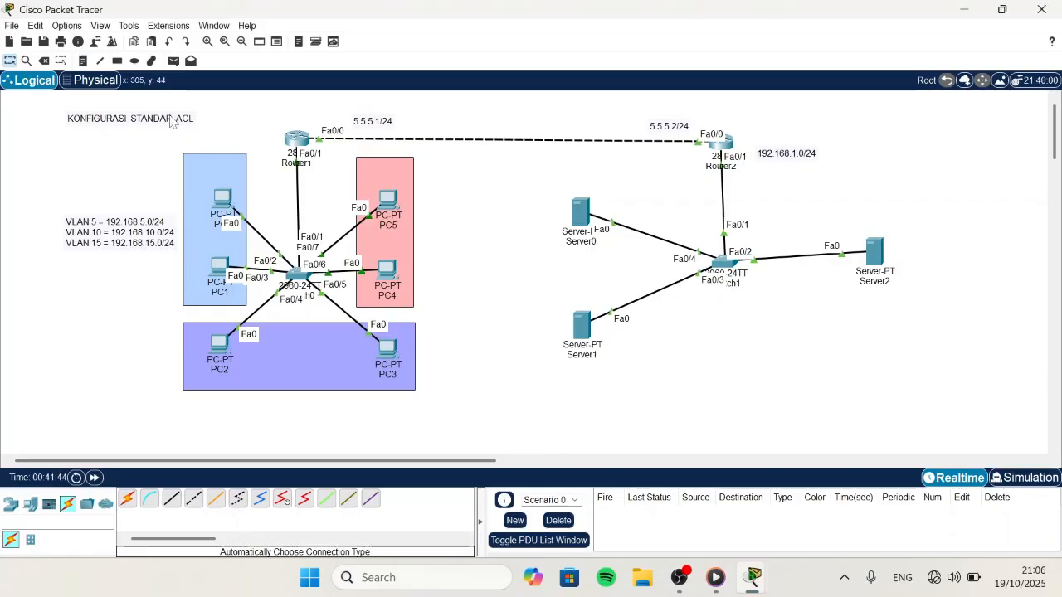
Step: Add a note reading "blokir vlan 15 -> server" in the space between PC5 and Server0
key("n")
left_click(443, 199)
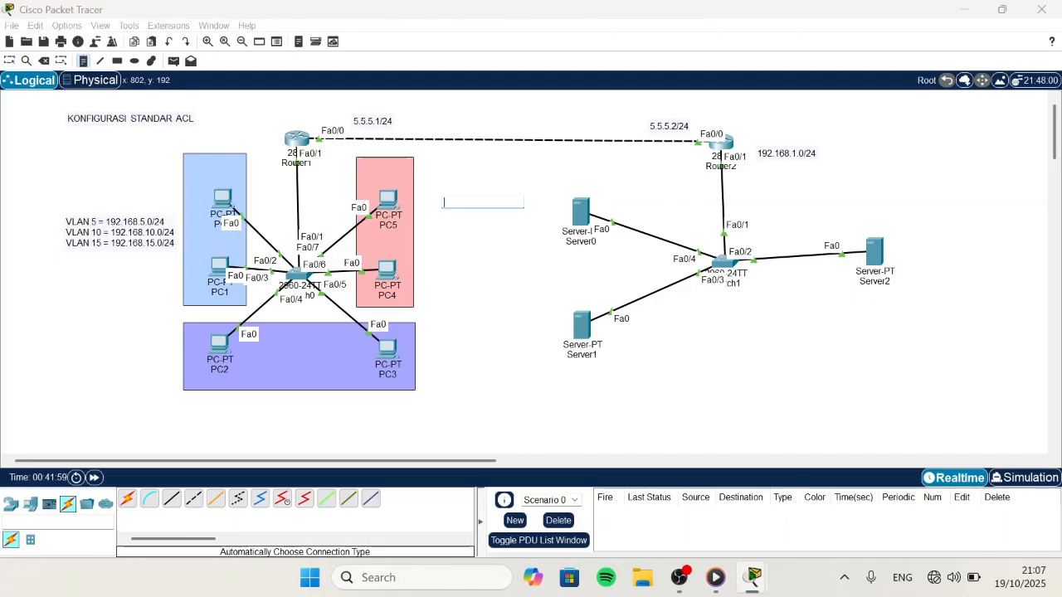
type("blokir vlan")
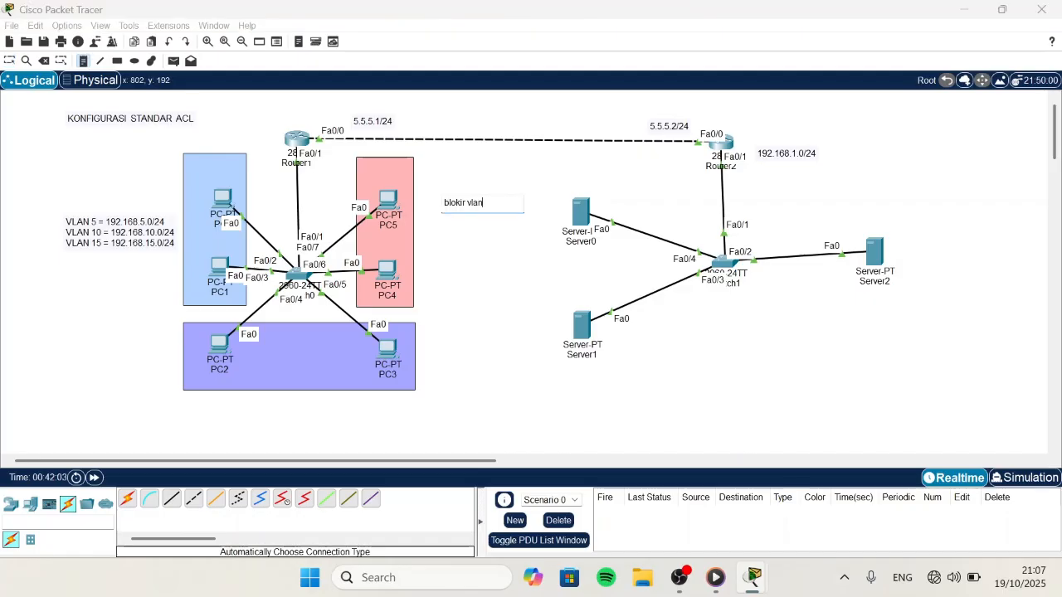
type(" 15 -> server")
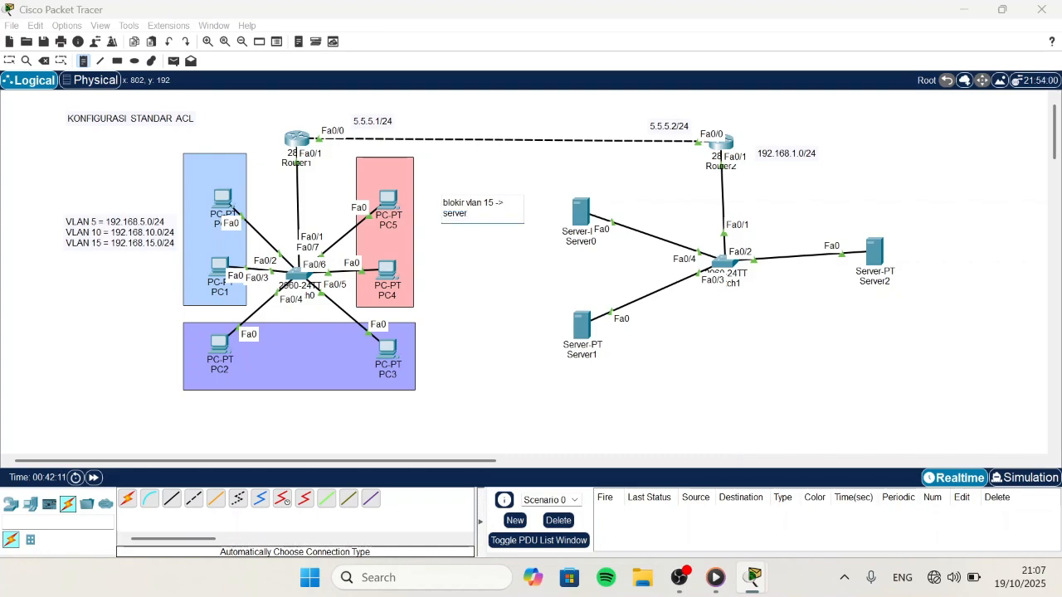
left_click(500, 273)
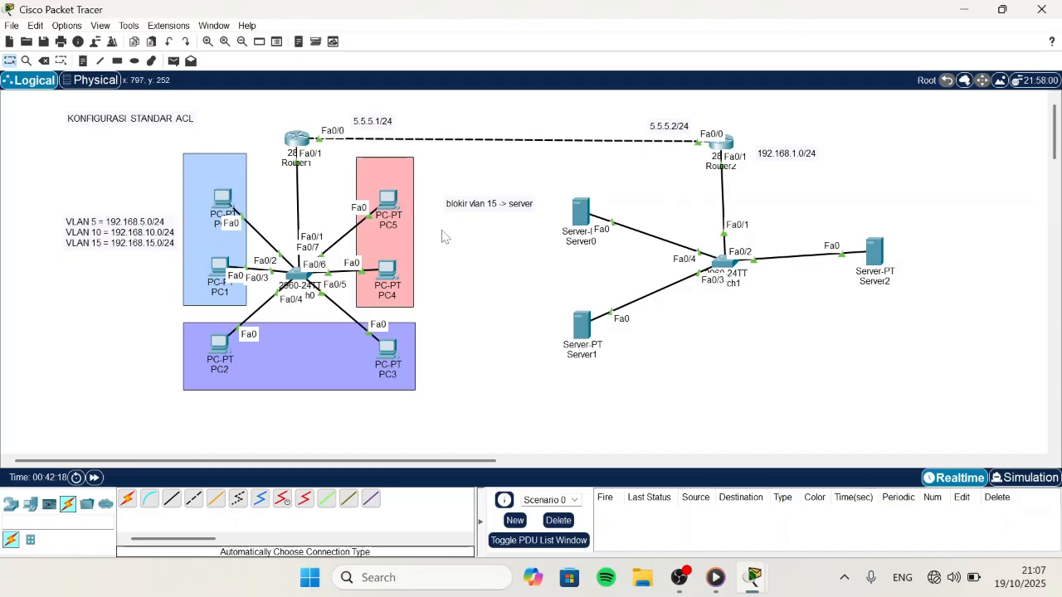
Step: Add a two-line note reading "standar" and "extended" below the "blokir vlan 15 -> server" note
key("n")
key("r")
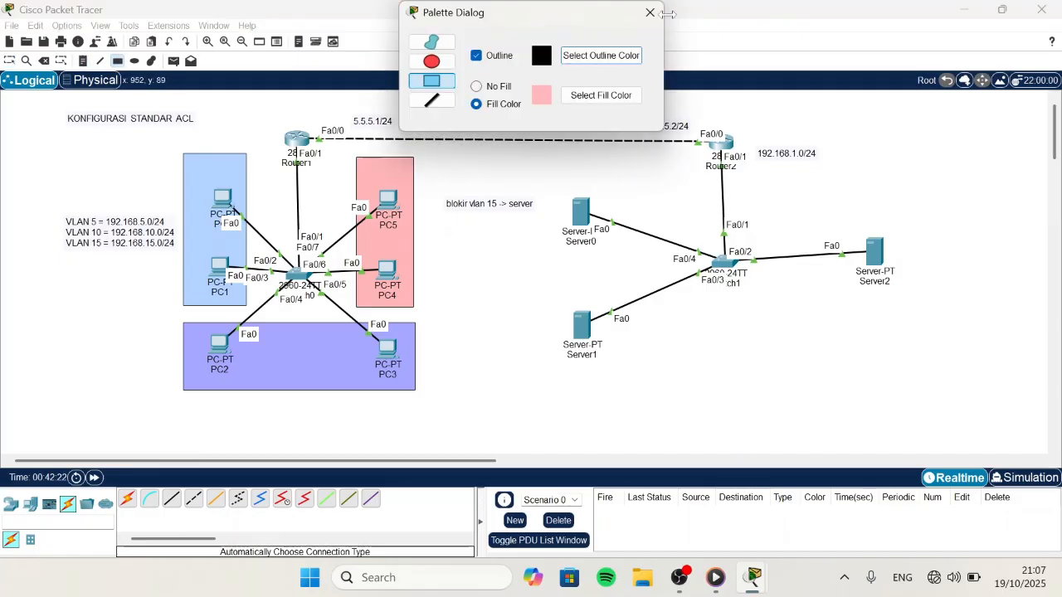
key("Escape")
key("n")
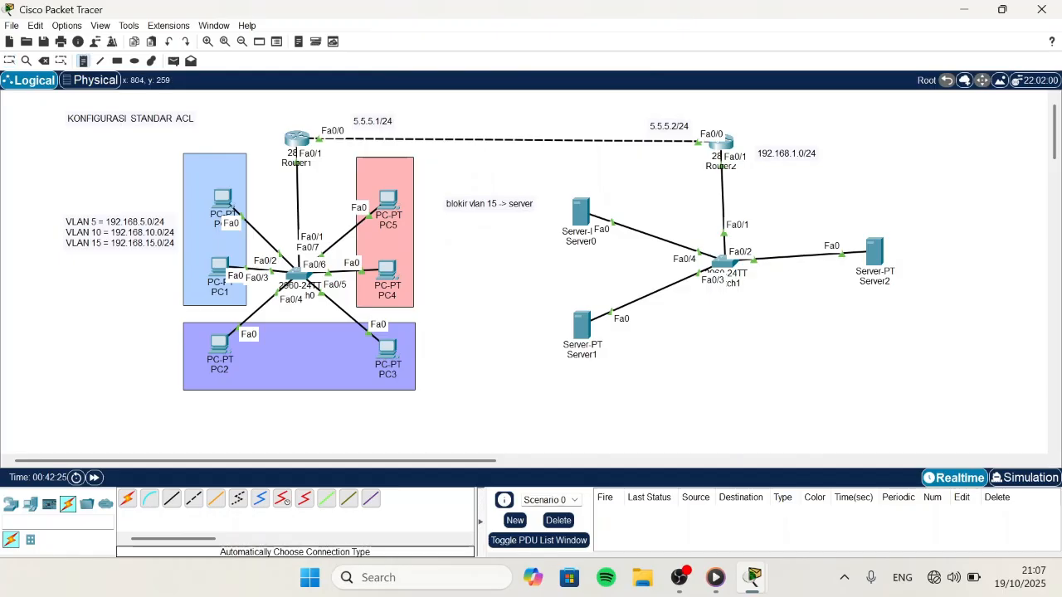
left_click(435, 239)
type("stand")
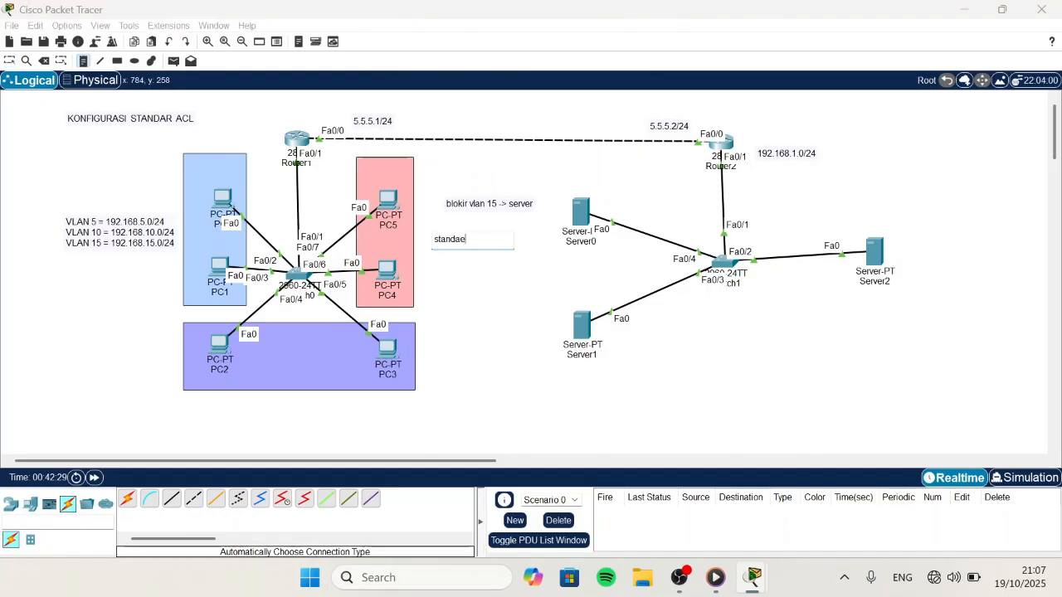
type("ar")
key("Return")
type("extended")
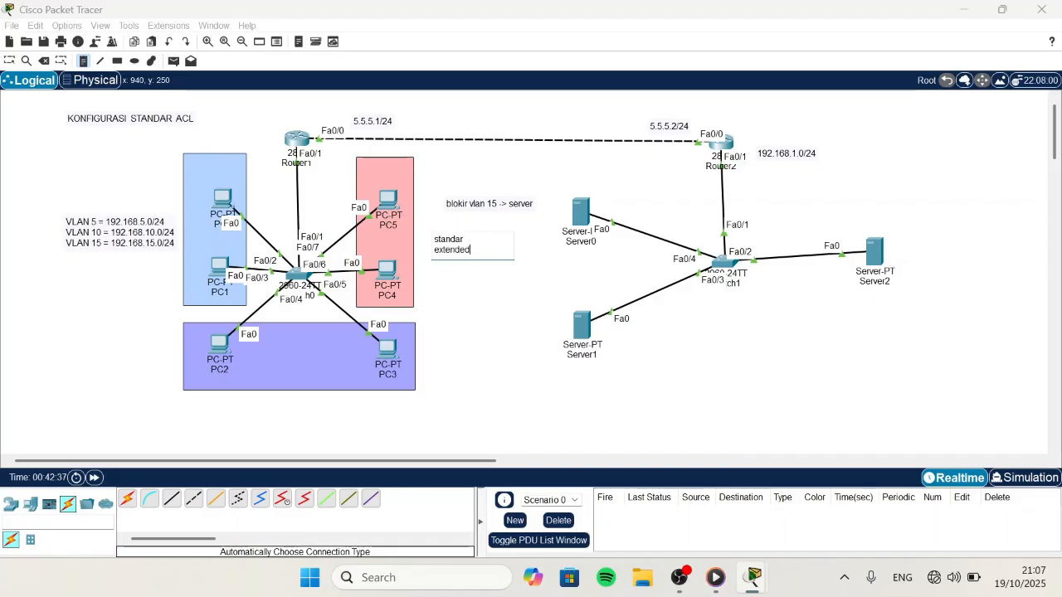
key("Escape")
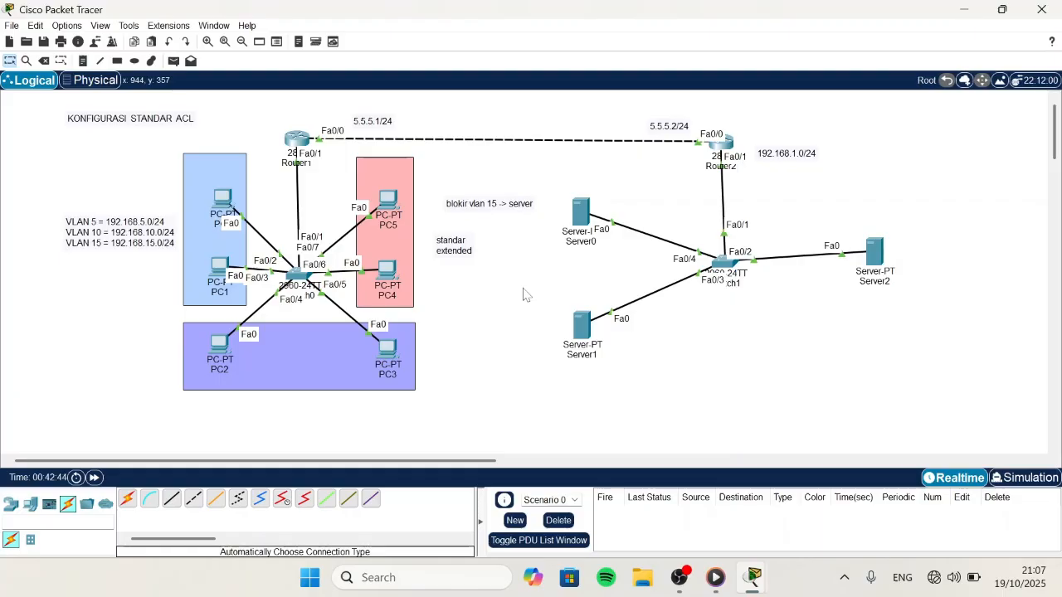
Step: Open Router2's command line and list the available ACL number ranges with "access-list ?"
left_click(718, 141)
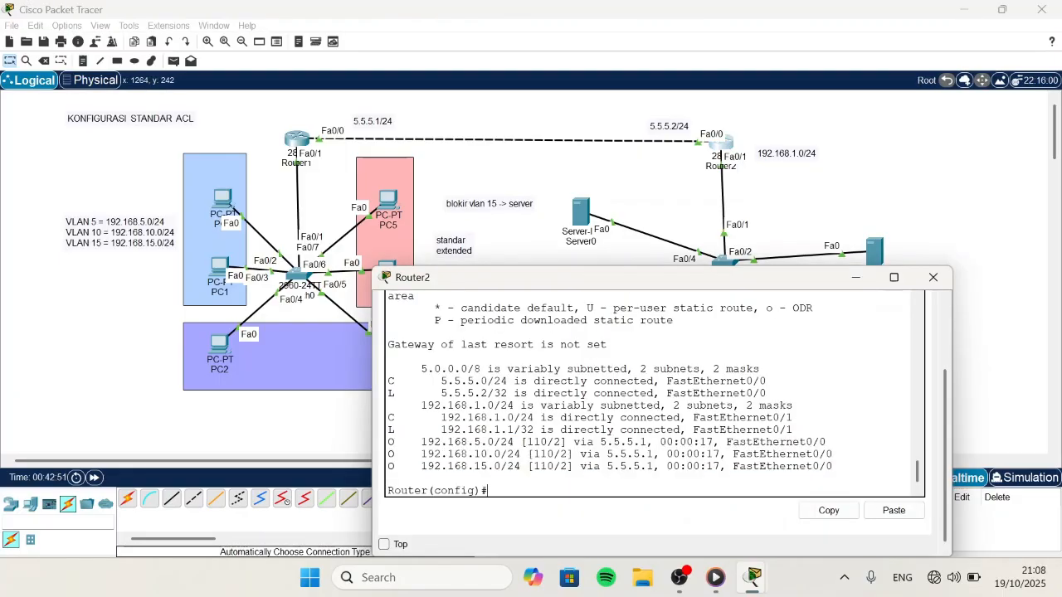
type("access-list ?")
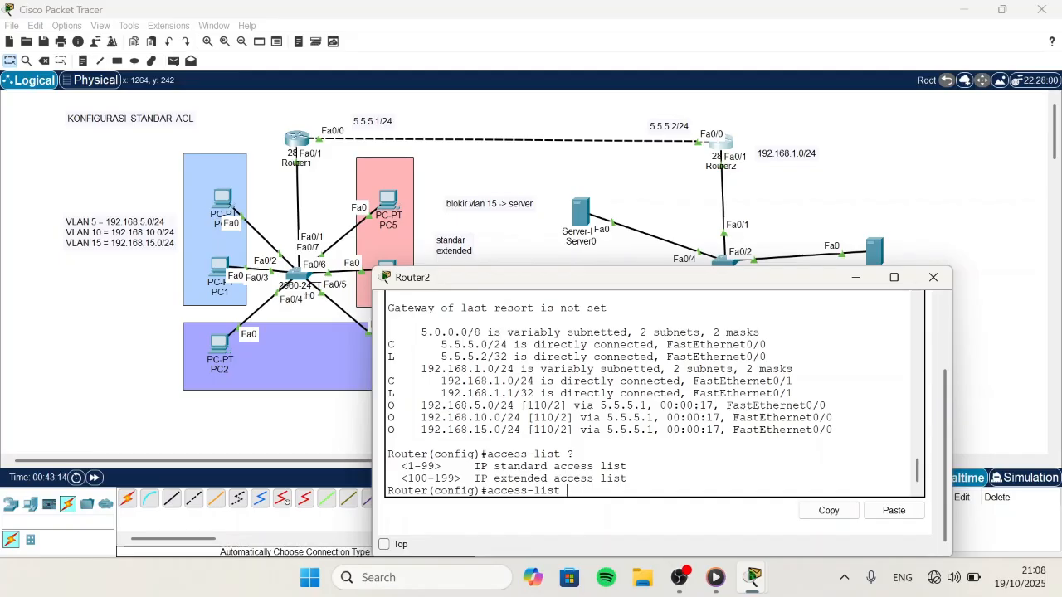
left_click_drag(628, 466, 389, 479)
left_click_drag(629, 478, 388, 480)
Step: Choose standard list number 1 and query its available actions with "access-list 1 ?"
left_click(599, 491)
type("1 ?")
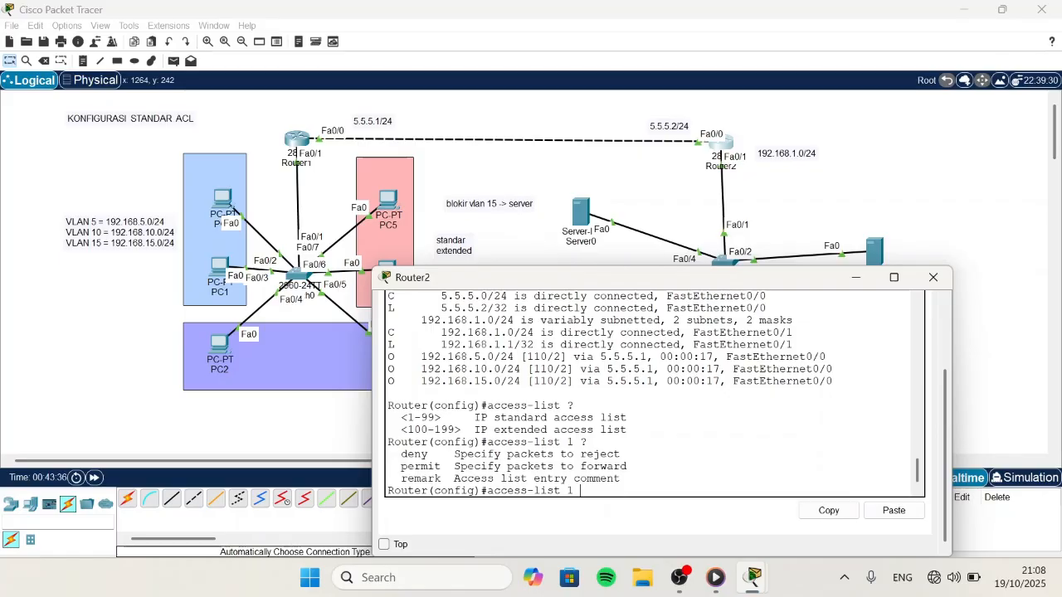
left_click_drag(388, 454, 620, 479)
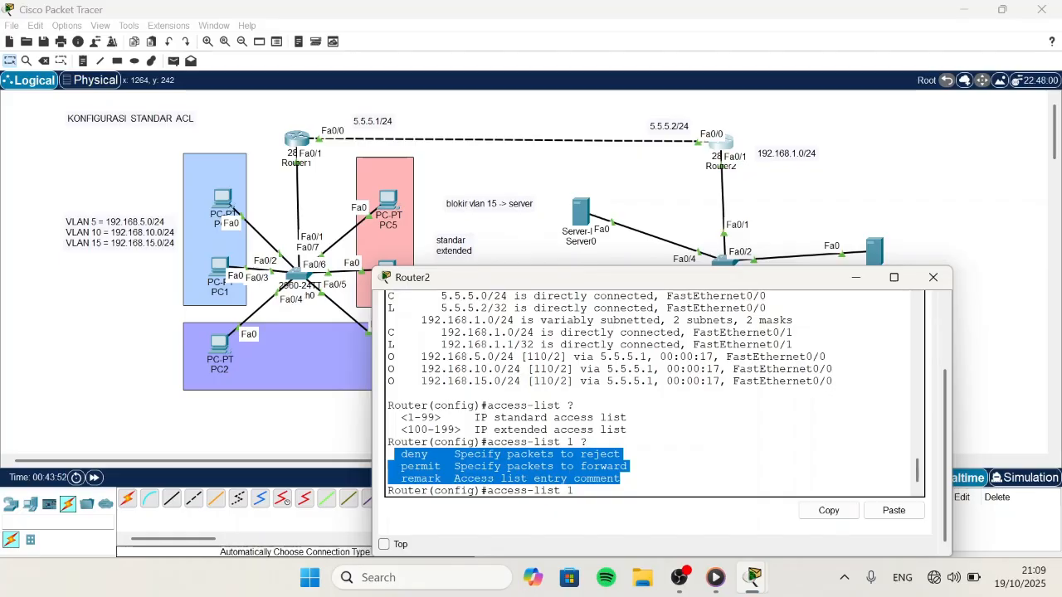
Step: Extend the command to "access-list 1 deny" and query its source address options with "?"
left_click(580, 490)
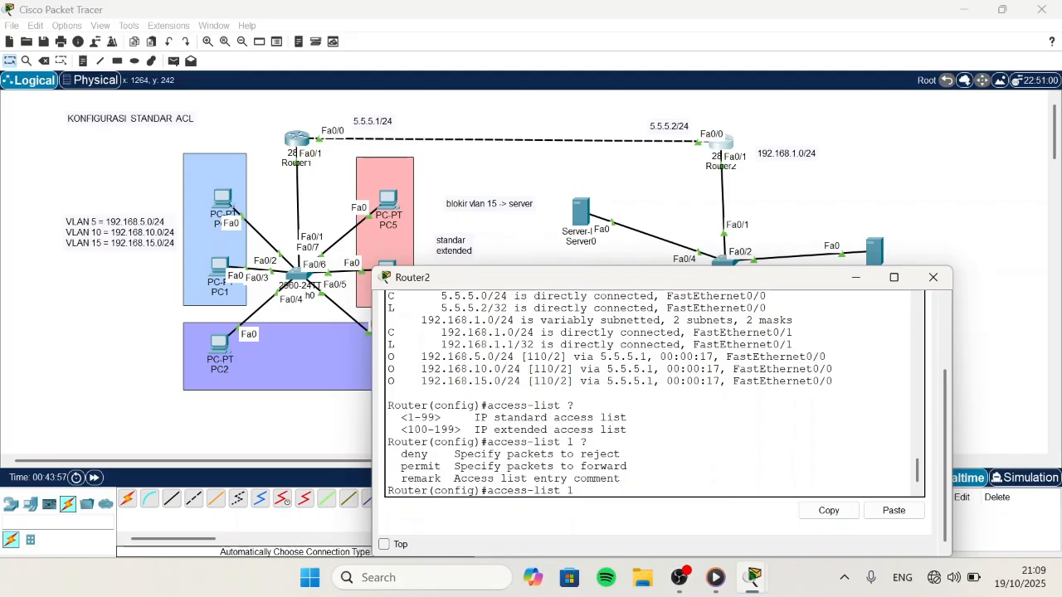
type("deny ?")
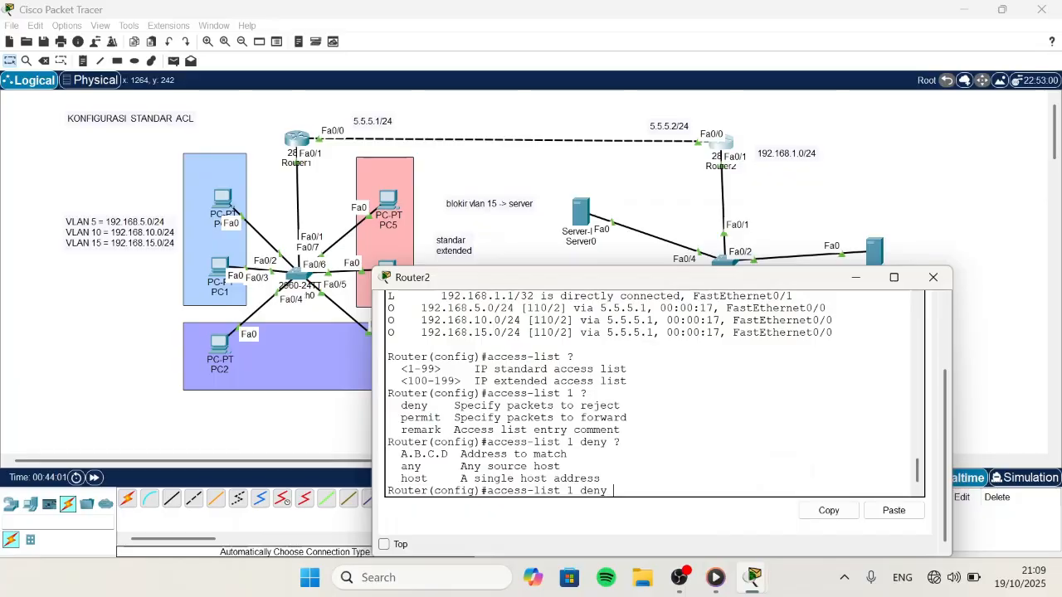
left_click_drag(390, 453, 600, 478)
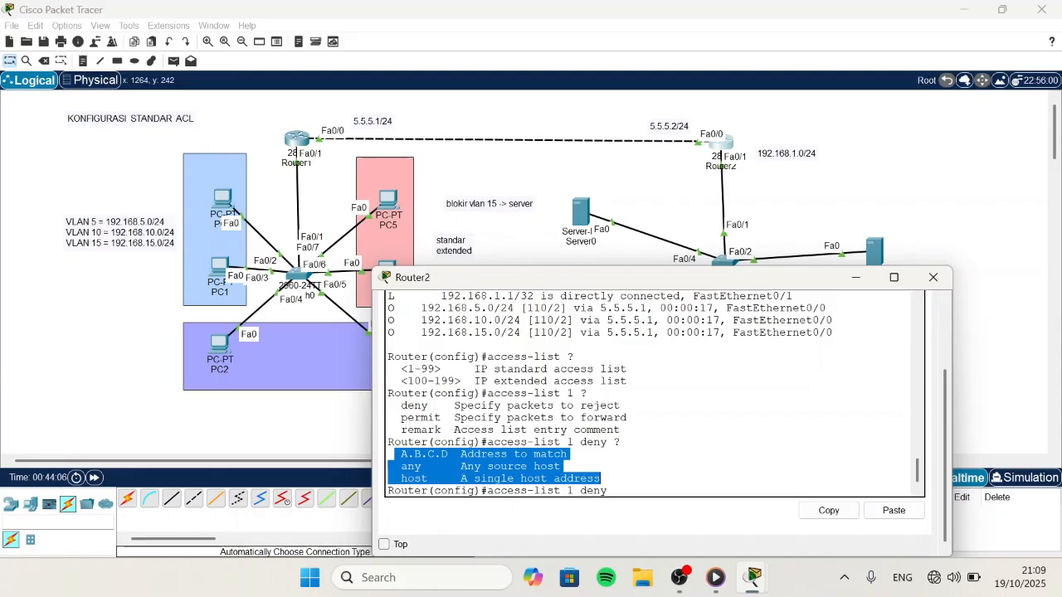
left_click_drag(387, 479, 602, 478)
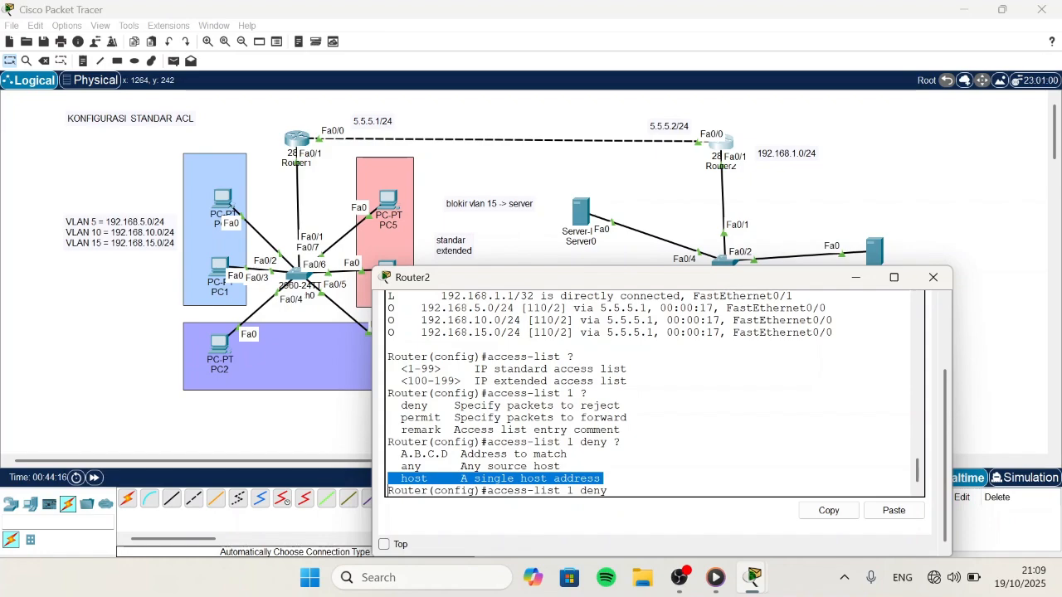
type("host")
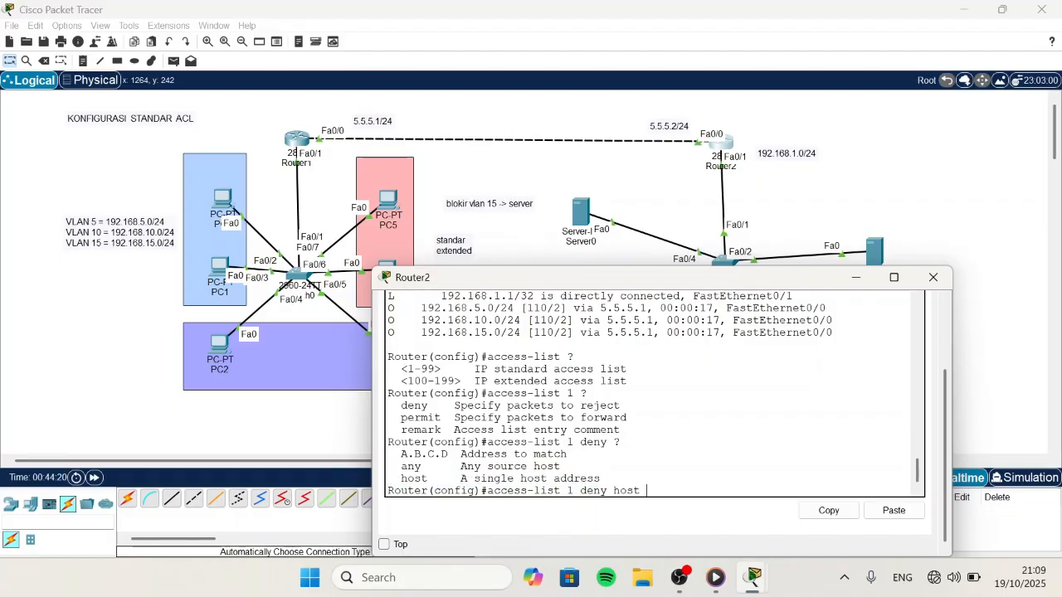
type(" 192.168.15.2")
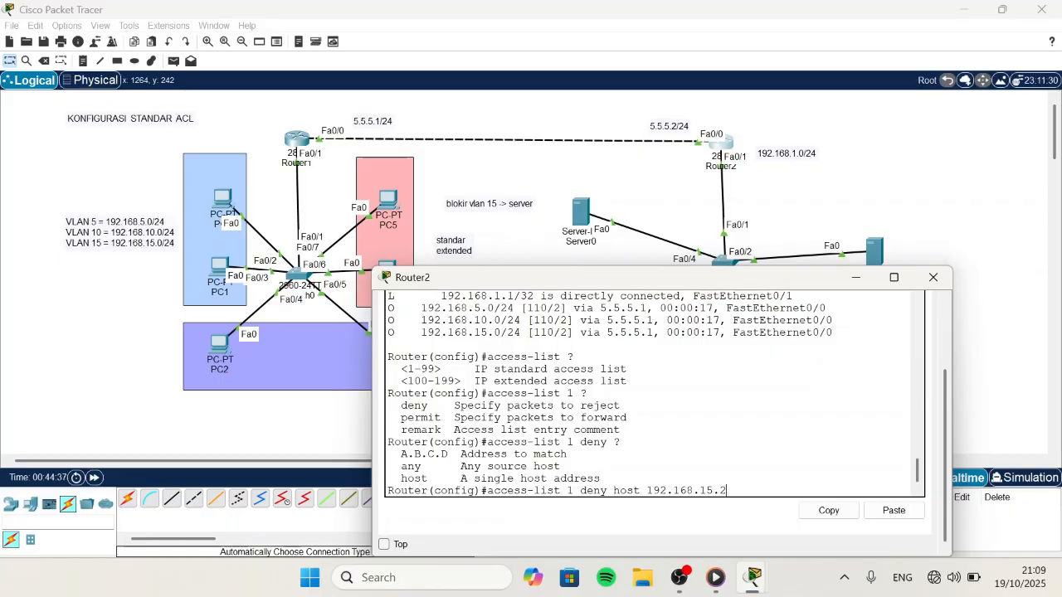
key("BackSpace")
key("BackSpace")
key("BackSpace")
key("BackSpace")
key("BackSpace")
key("BackSpace")
key("BackSpace")
key("BackSpace")
key("BackSpace")
key("BackSpace")
key("BackSpace")
key("BackSpace")
key("BackSpace")
key("BackSpace")
key("BackSpace")
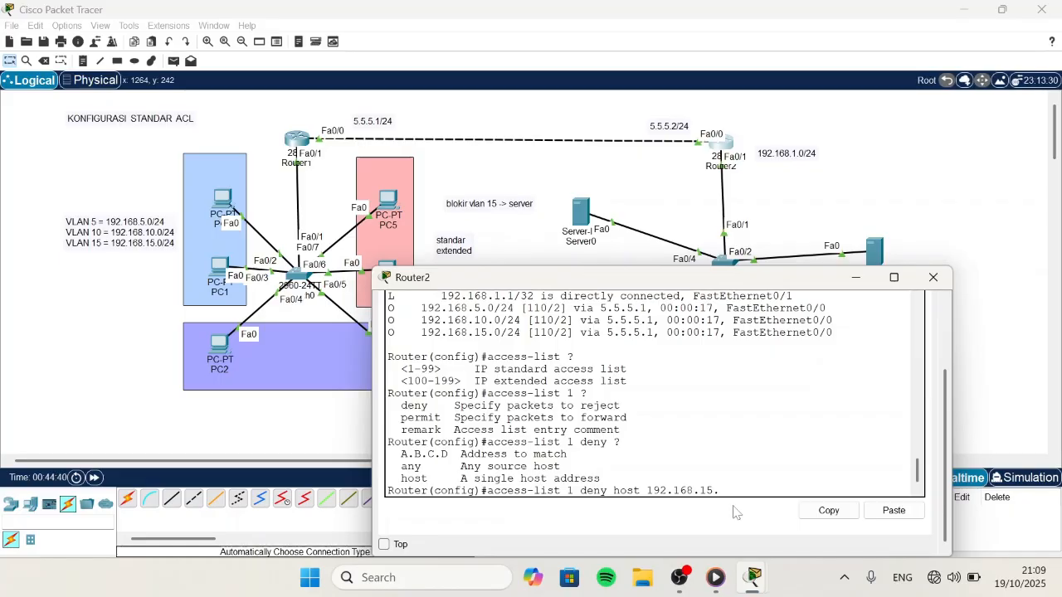
key("BackSpace")
key("BackSpace")
key("BackSpace")
left_click_drag(562, 466, 388, 473)
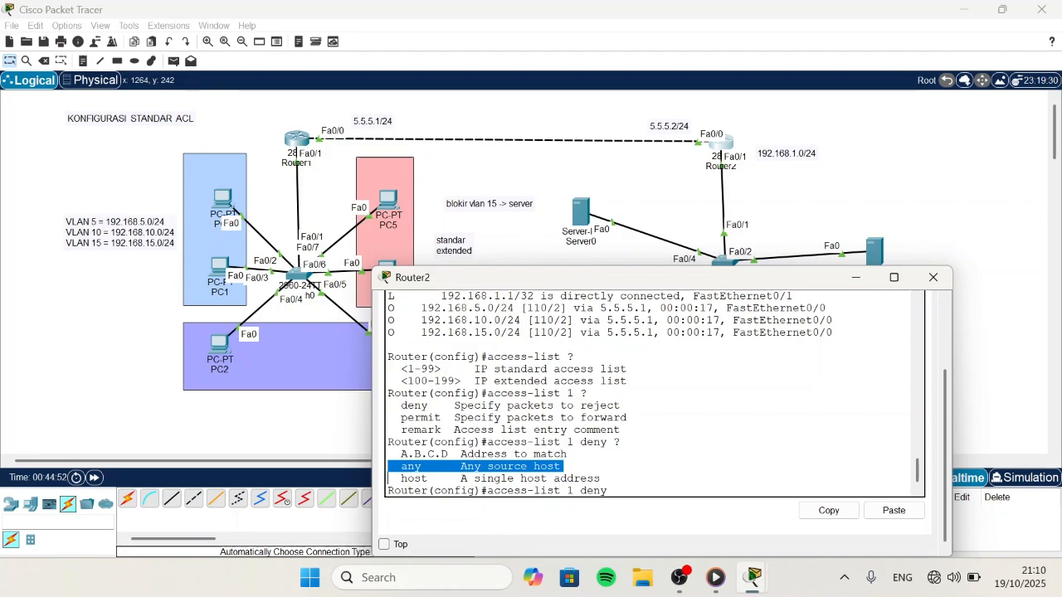
type("any")
key("BackSpace")
key("BackSpace")
key("BackSpace")
key("BackSpace")
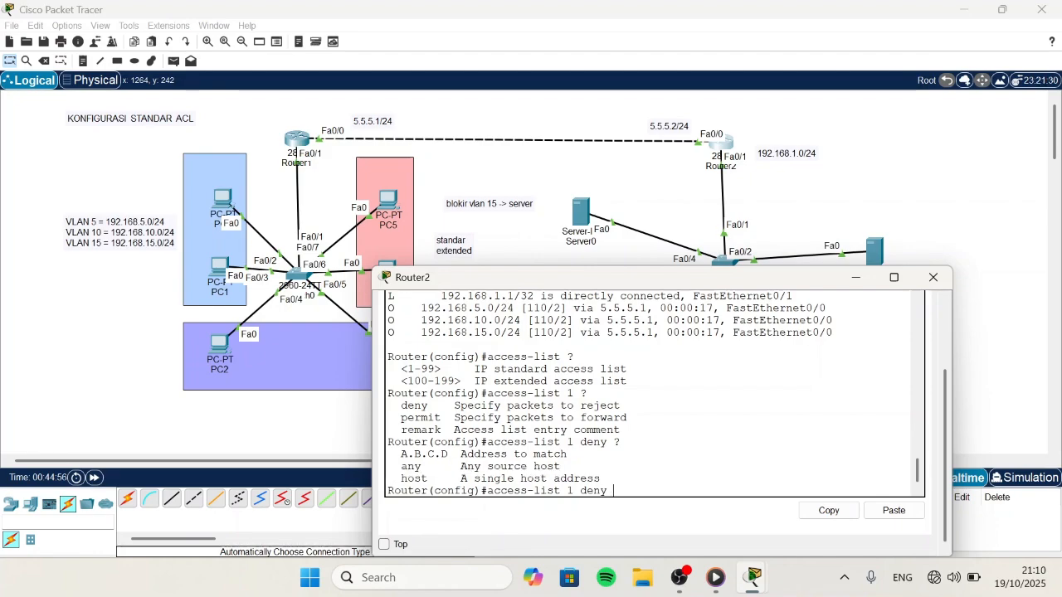
Step: Specify network 192.168.15.0 as the denied source in access list 1 on Router2 and query the next parameter with "?"
left_click_drag(569, 454, 390, 456)
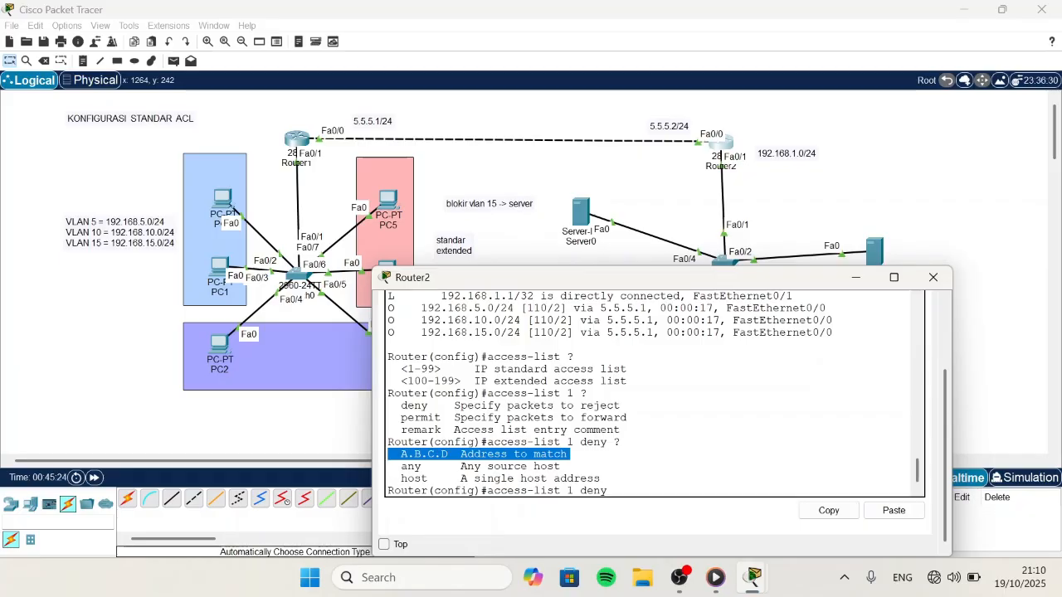
left_click(557, 260)
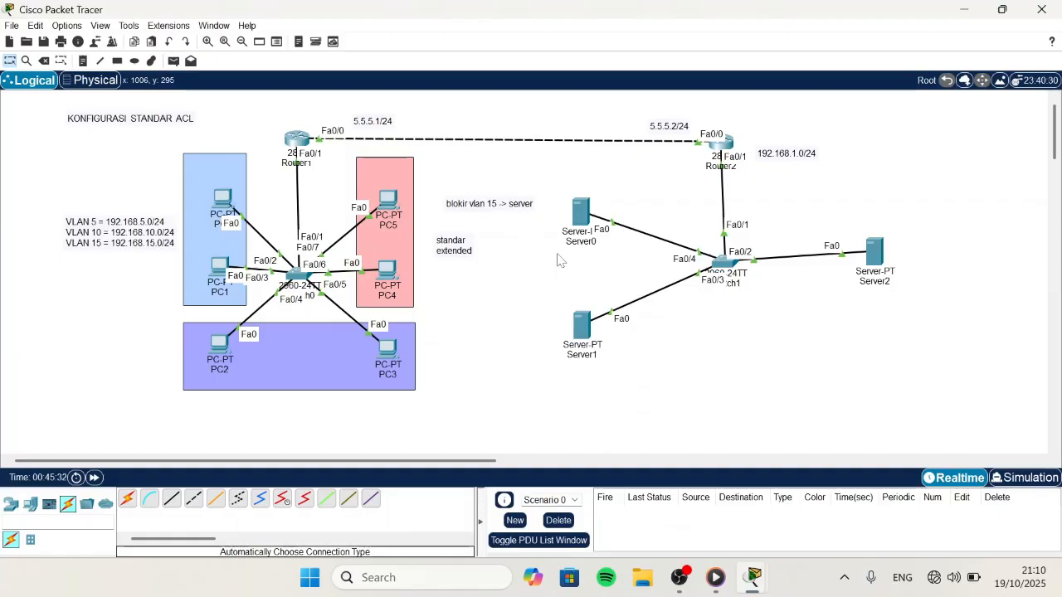
left_click(735, 148)
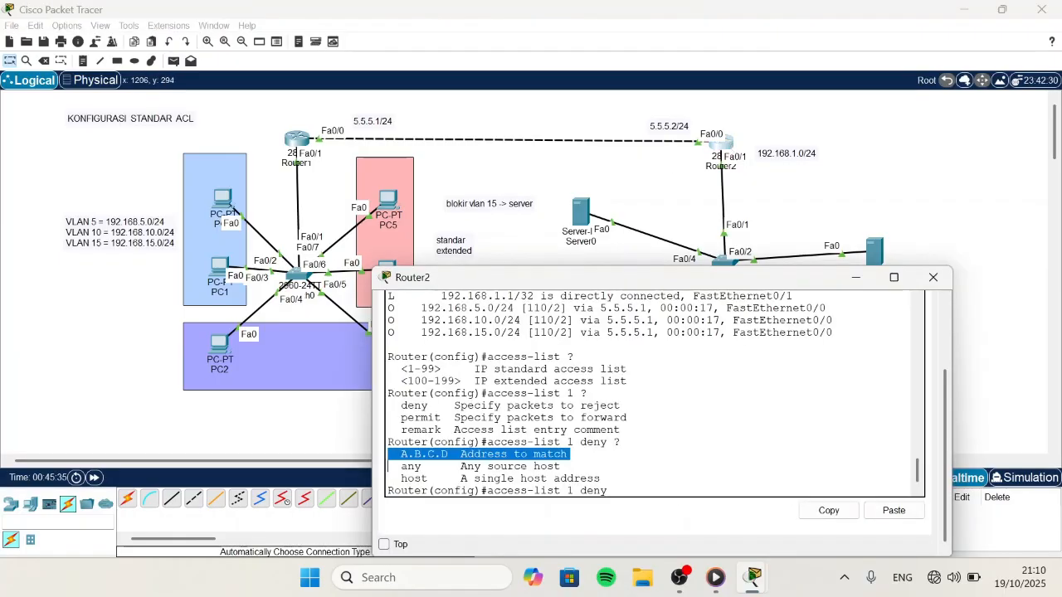
left_click(625, 488)
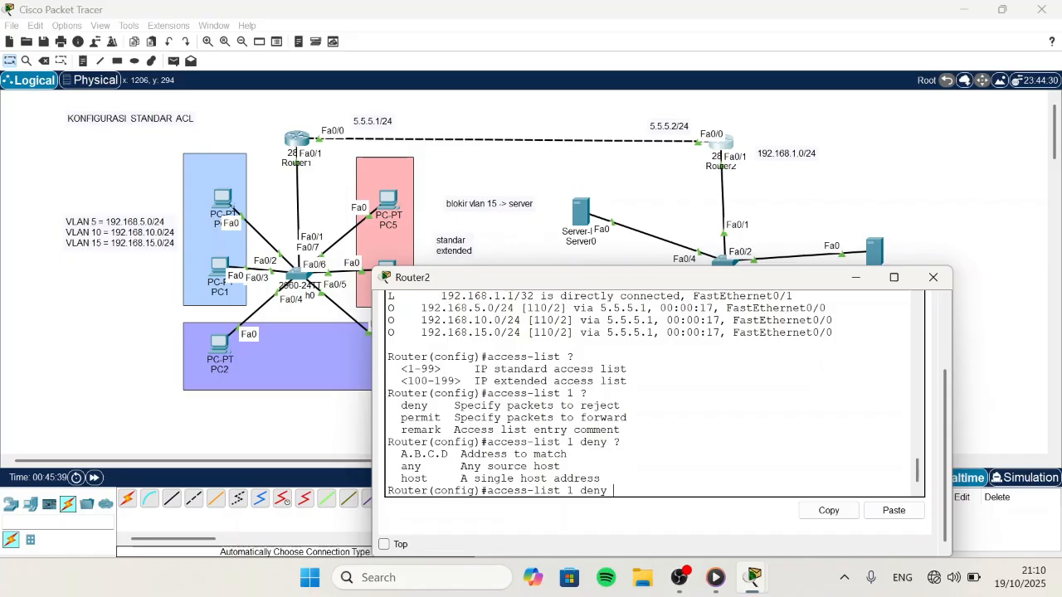
type("192.168.15.0 ?")
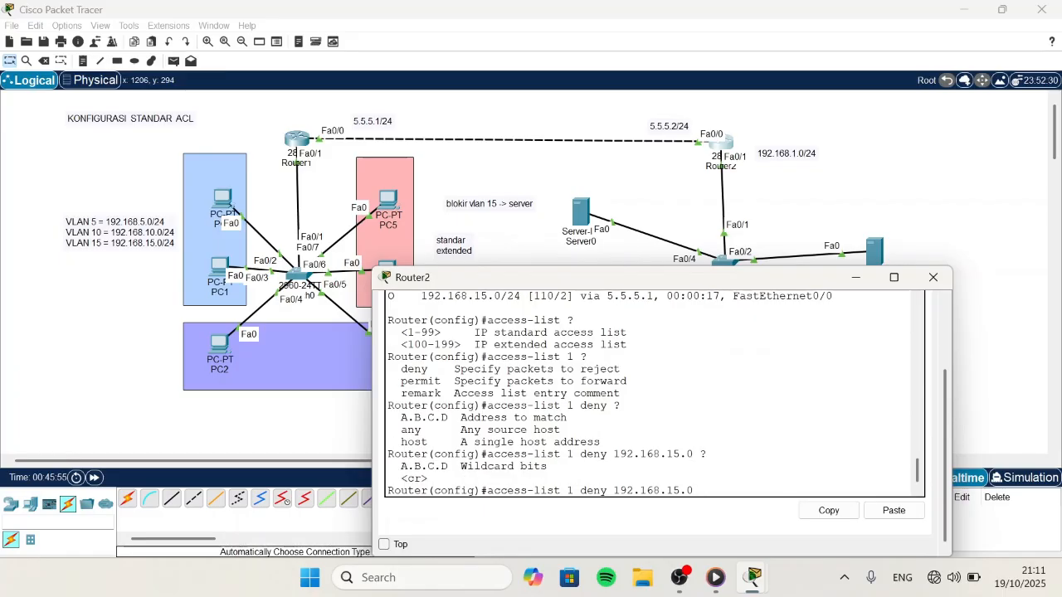
Step: Complete the access list 1 deny entry for 192.168.15.0 with wildcard 0.0.0.255 and display the configured access lists on Router2
type("0.0.0.255 ?")
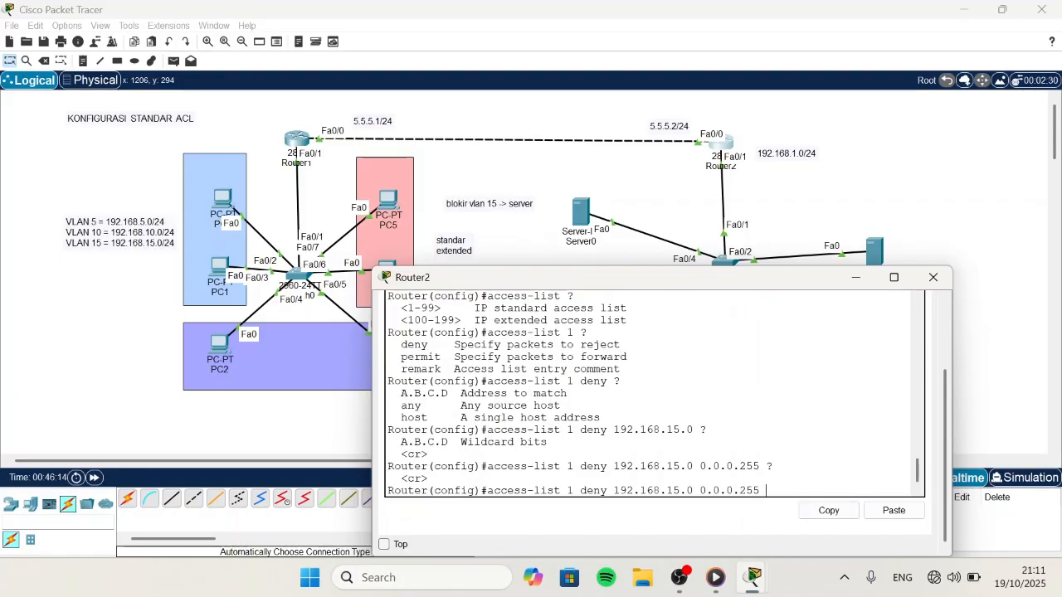
key("Return")
type("do")
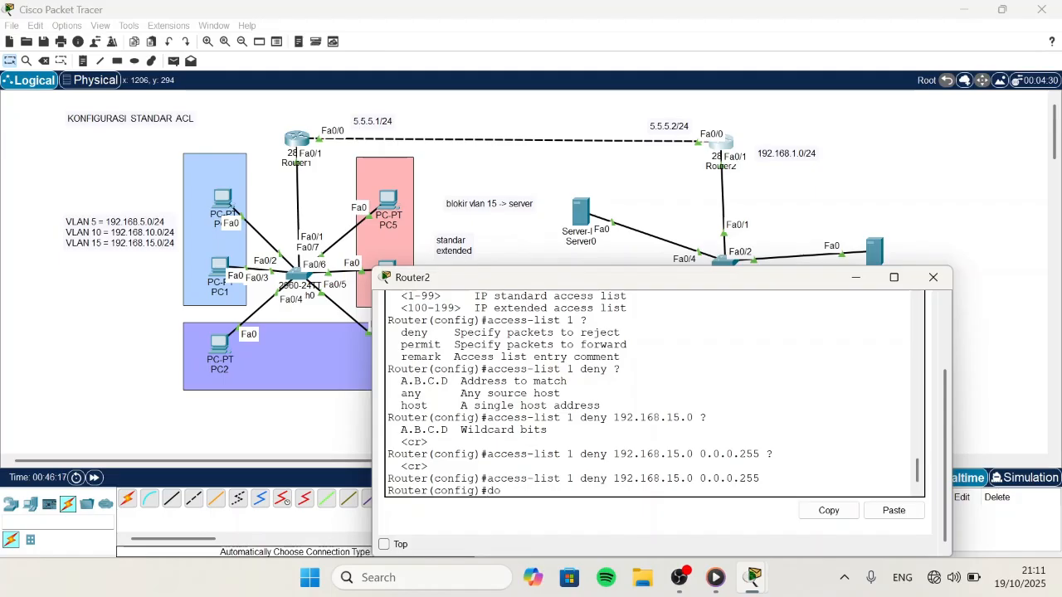
type(" show access-list")
key("Return")
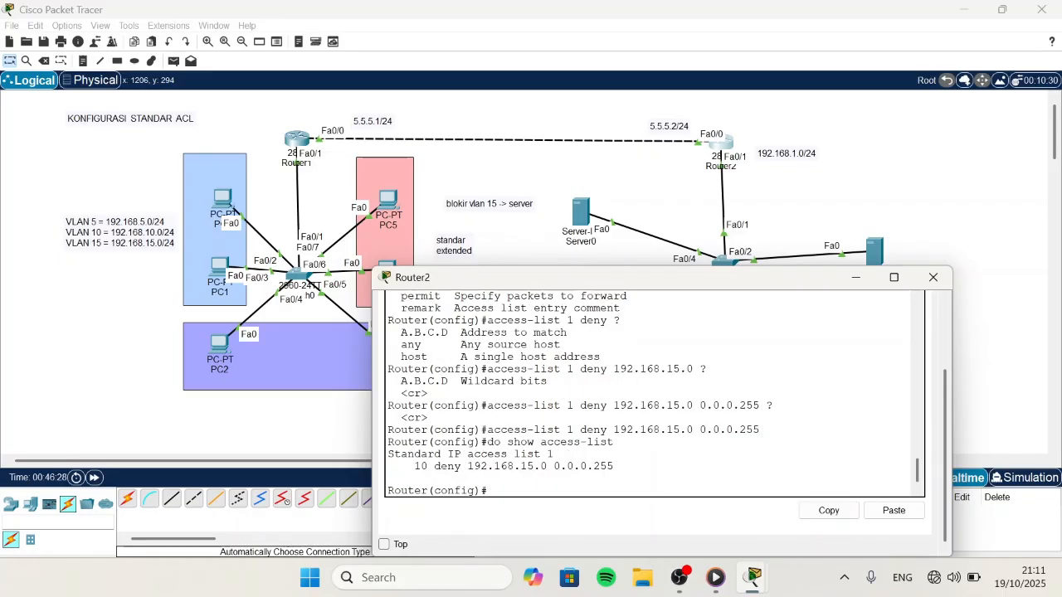
left_click_drag(616, 466, 388, 470)
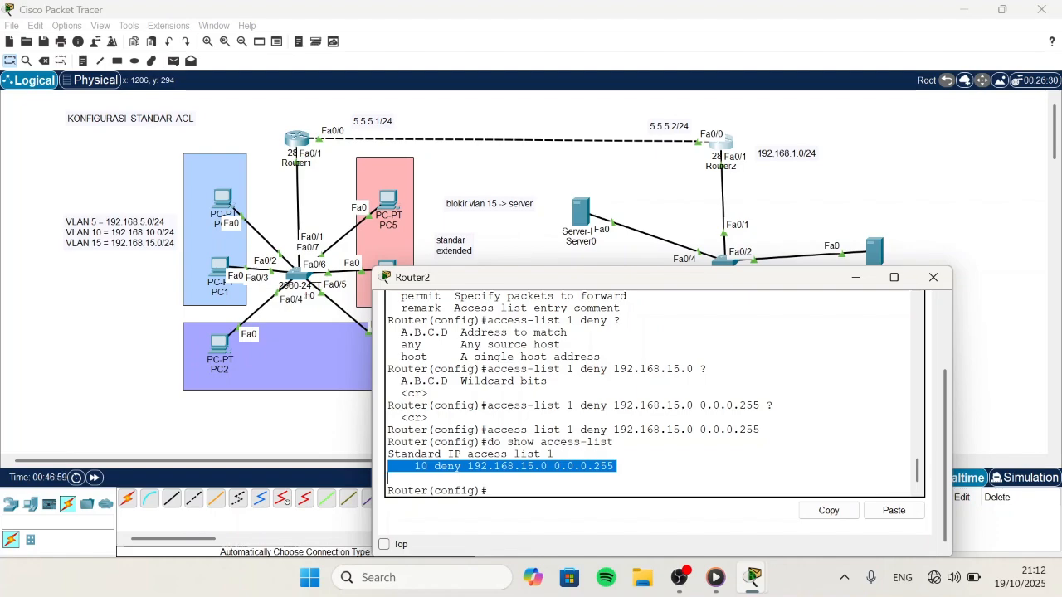
left_click(514, 244)
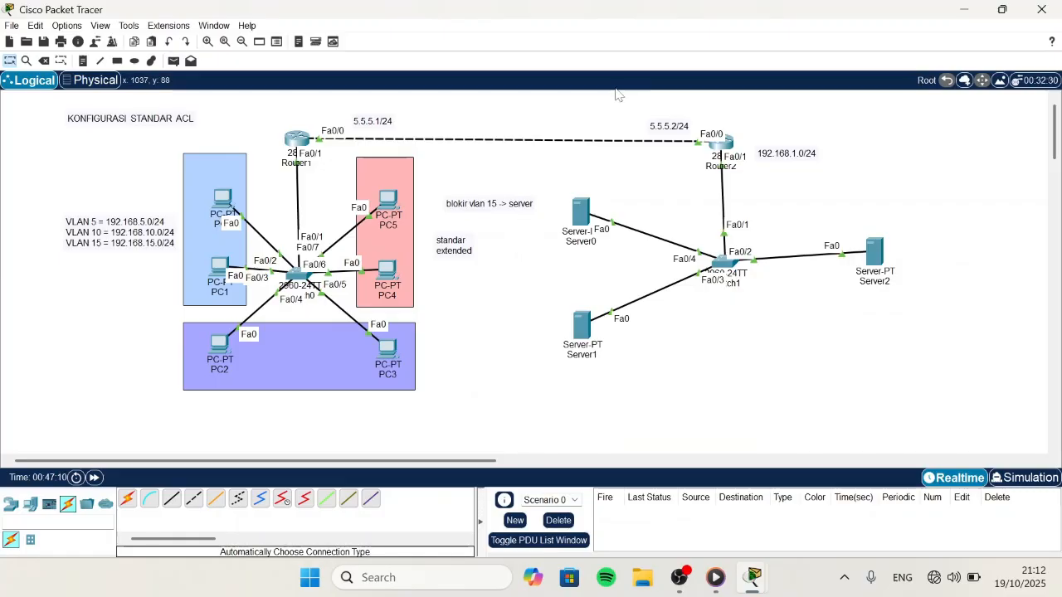
Step: Add a "permit any" entry to access list 1 on Router2 and display the access lists again
left_click(724, 143)
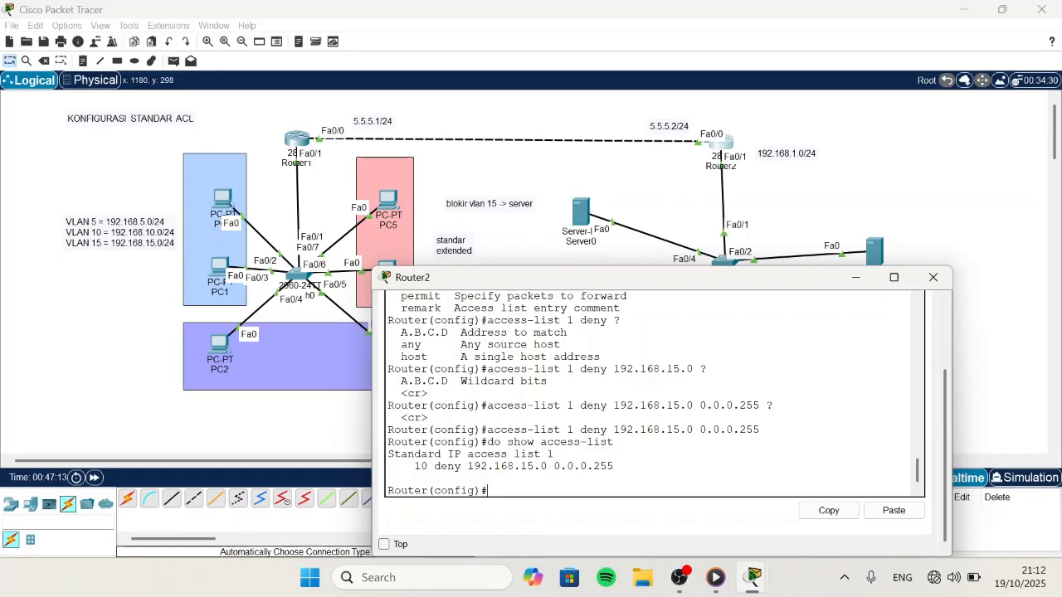
type("access ")
type("list")
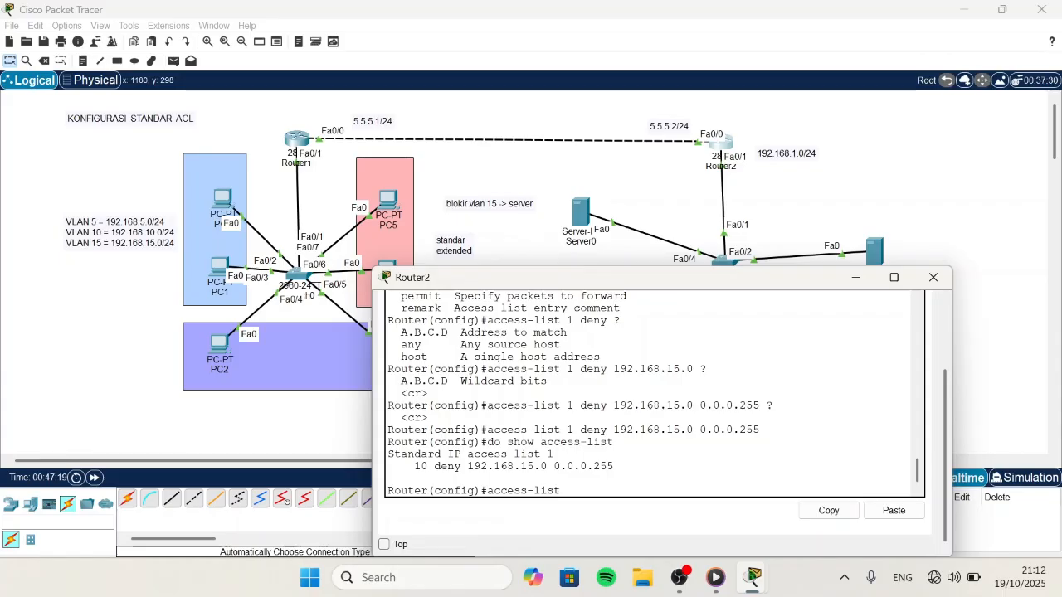
type(" 1 permit any")
key("Return")
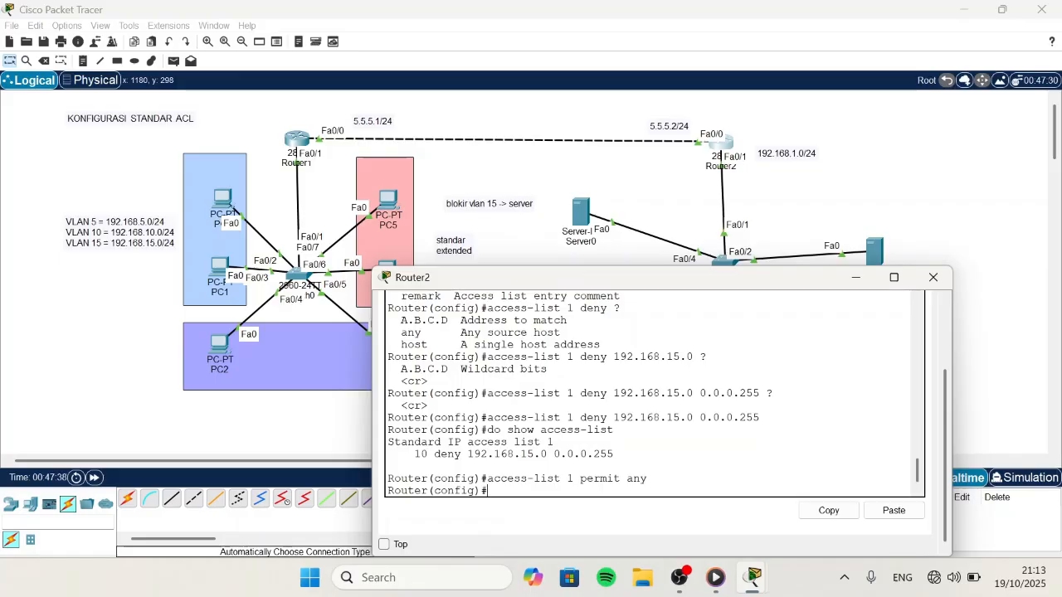
type("do show access")
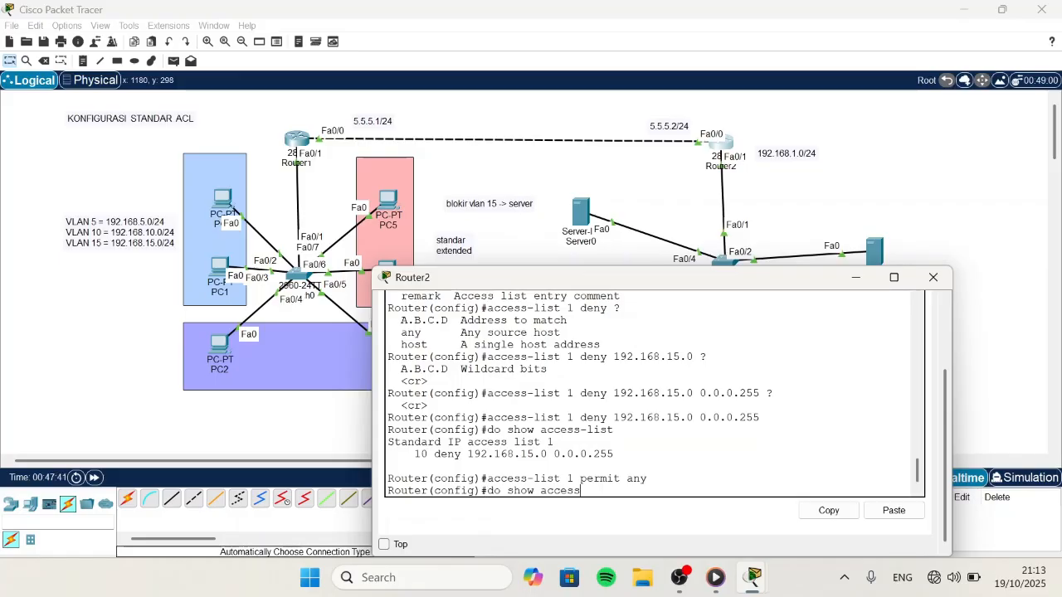
type("-list")
key("Return")
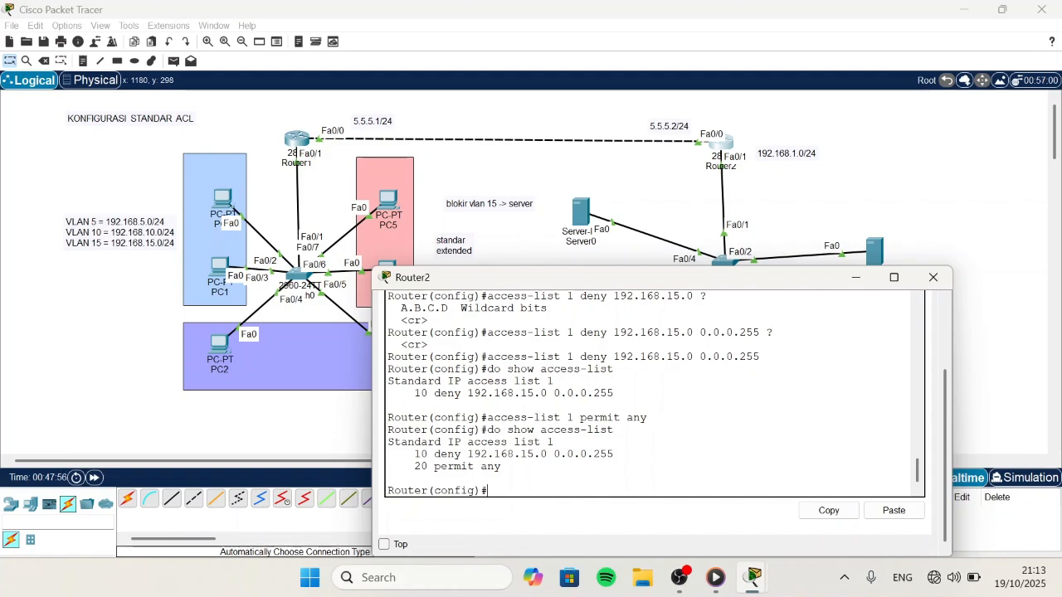
left_click(537, 258)
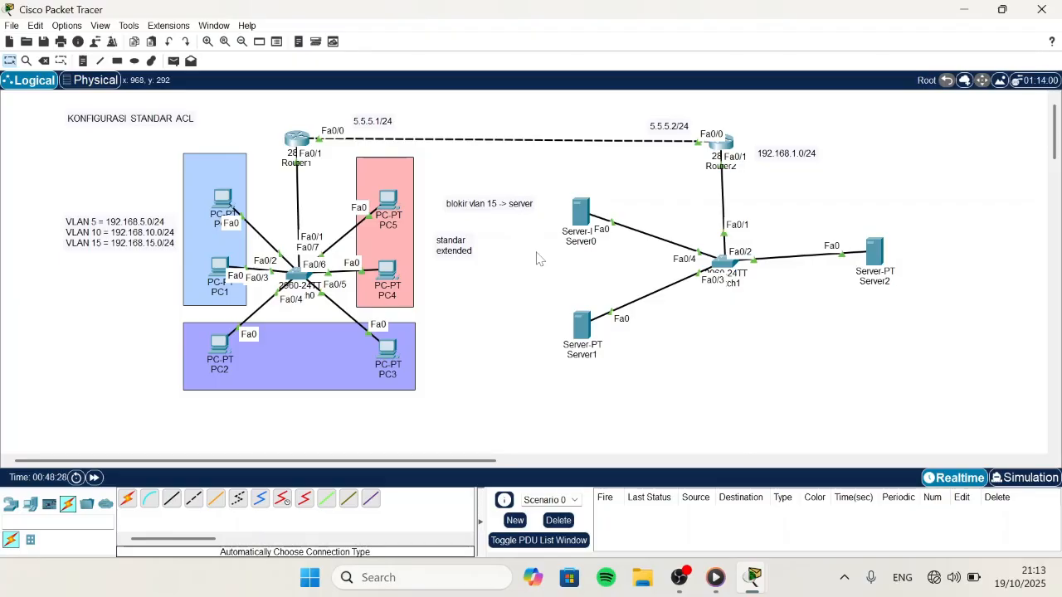
Step: Enter configuration of Router2's interface fa0/1 and query the direction options with "ip access-group 1 ?"
left_click(728, 143)
type("ig)#i")
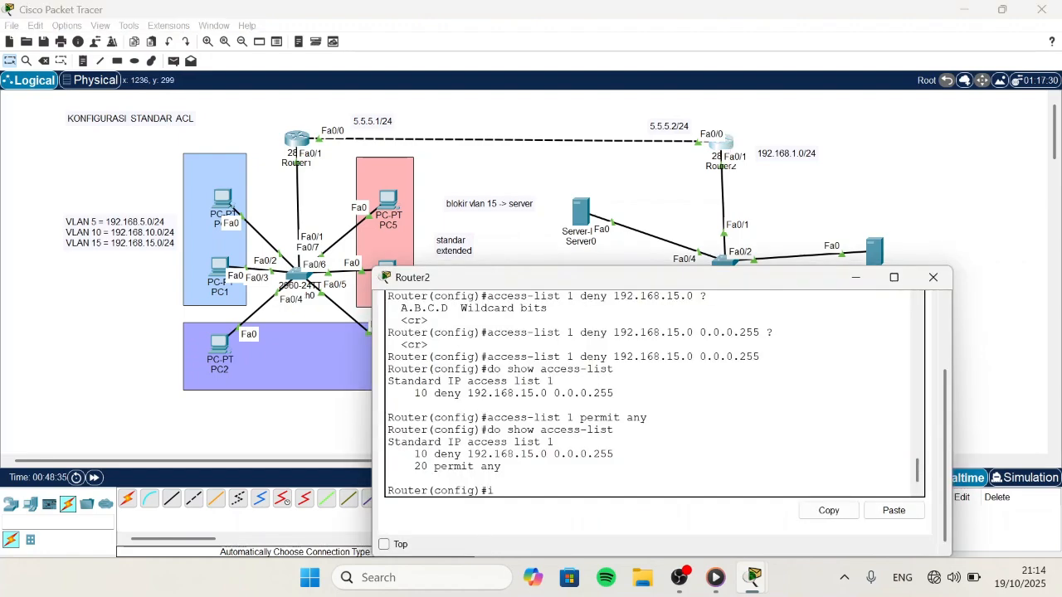
type("nt fa0/1")
key("Return")
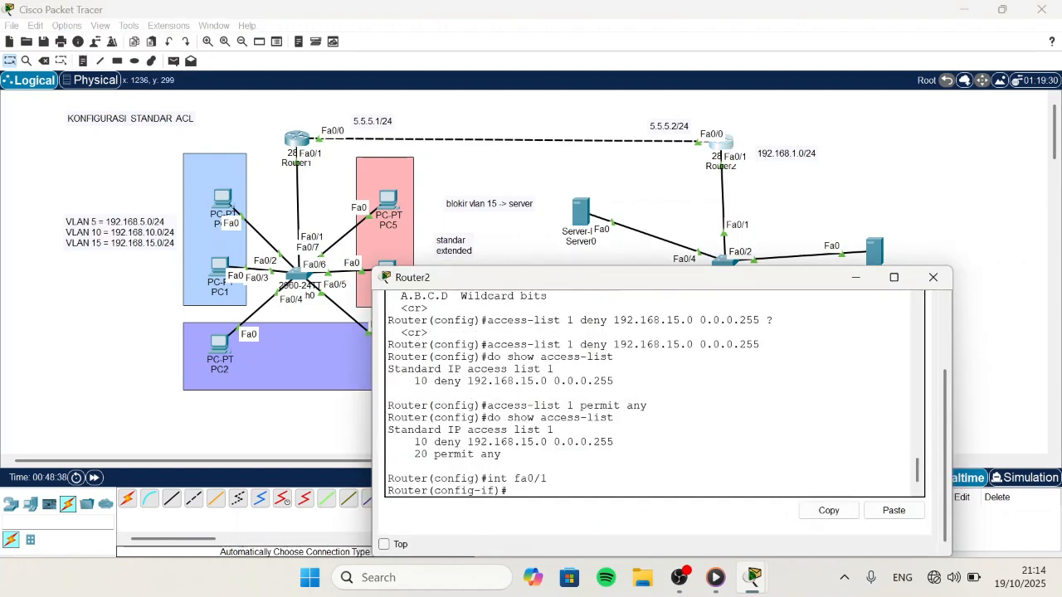
type("ip access")
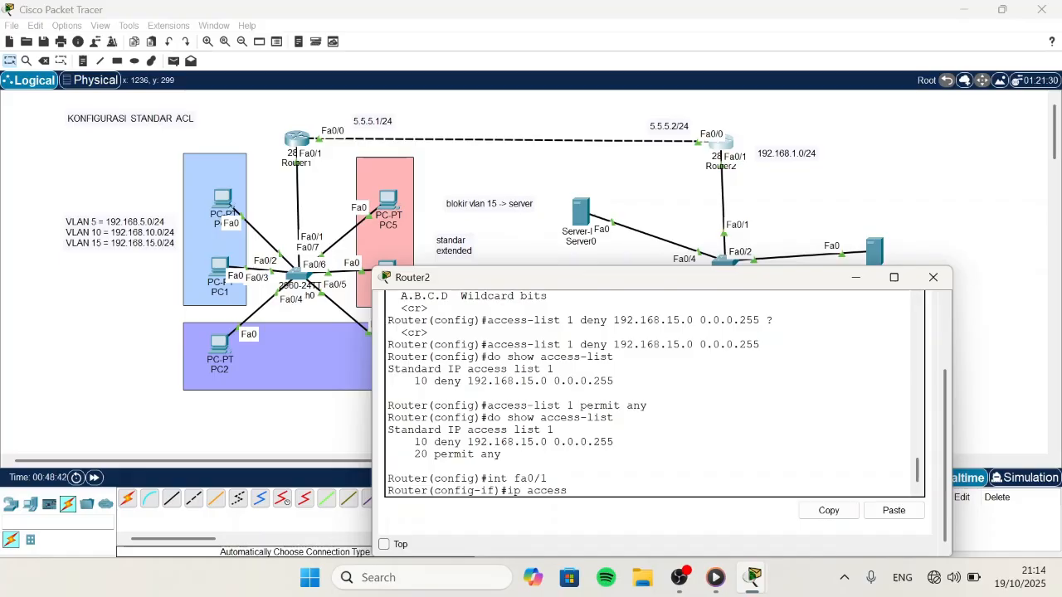
type("-group 1 ?")
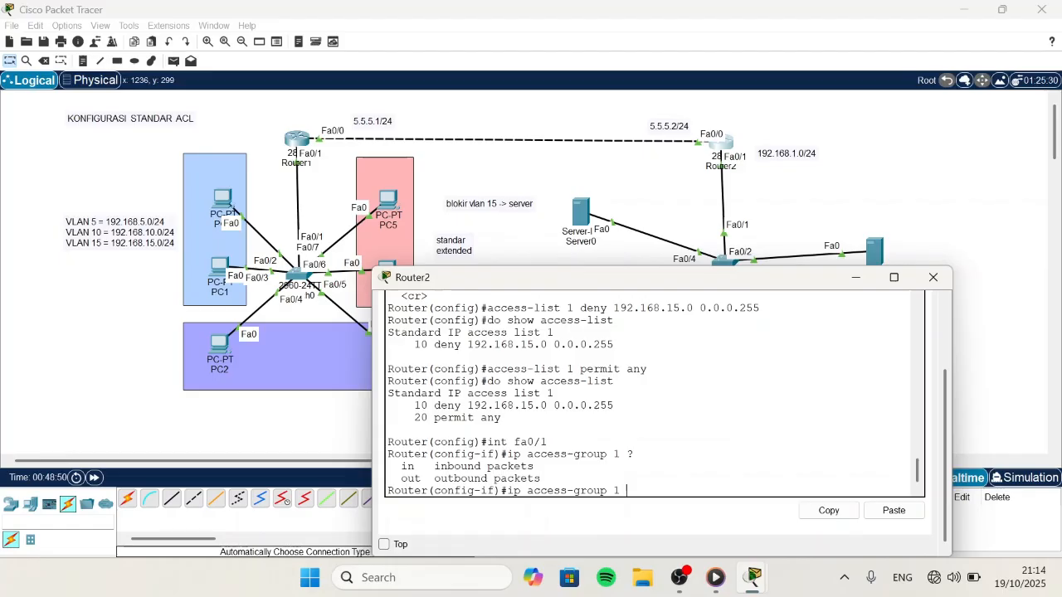
left_click_drag(390, 461, 675, 502)
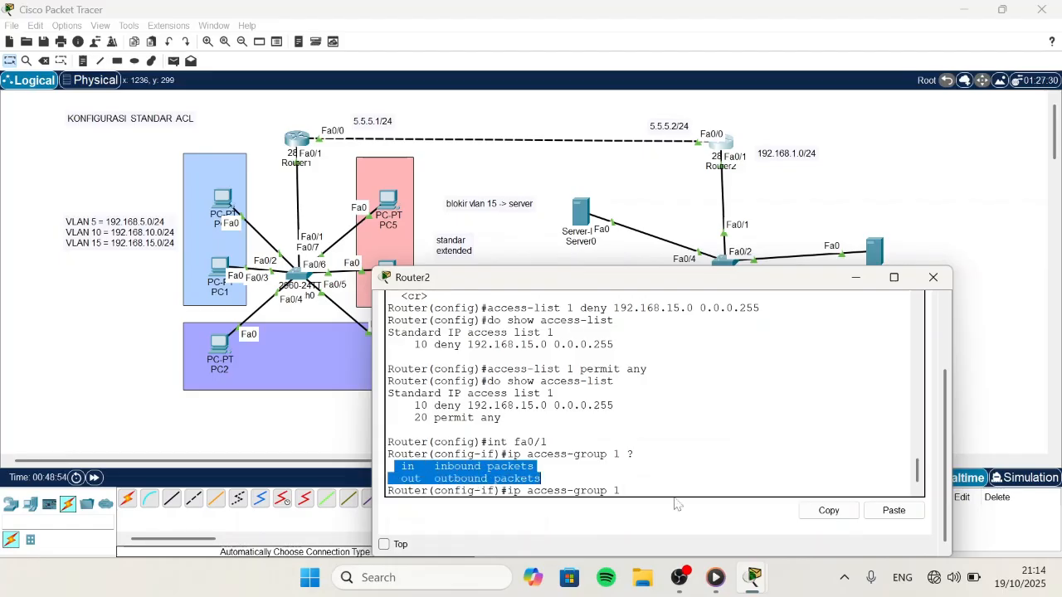
Step: Apply access list 1 outbound on Router2's fa0/1 interface and exit interface configuration
type("out")
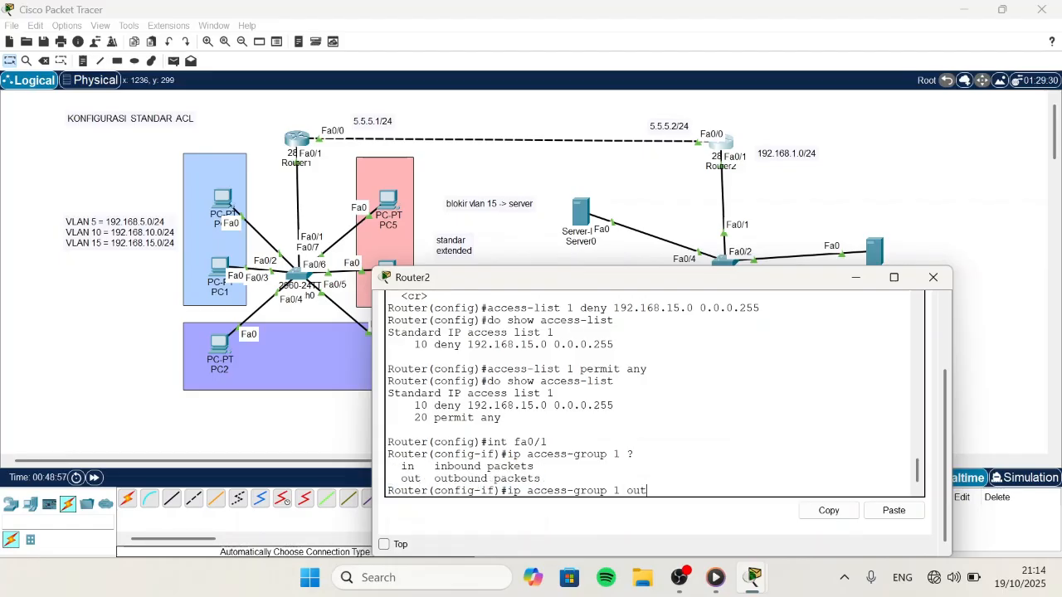
key("Return")
type("er(config-if)#e")
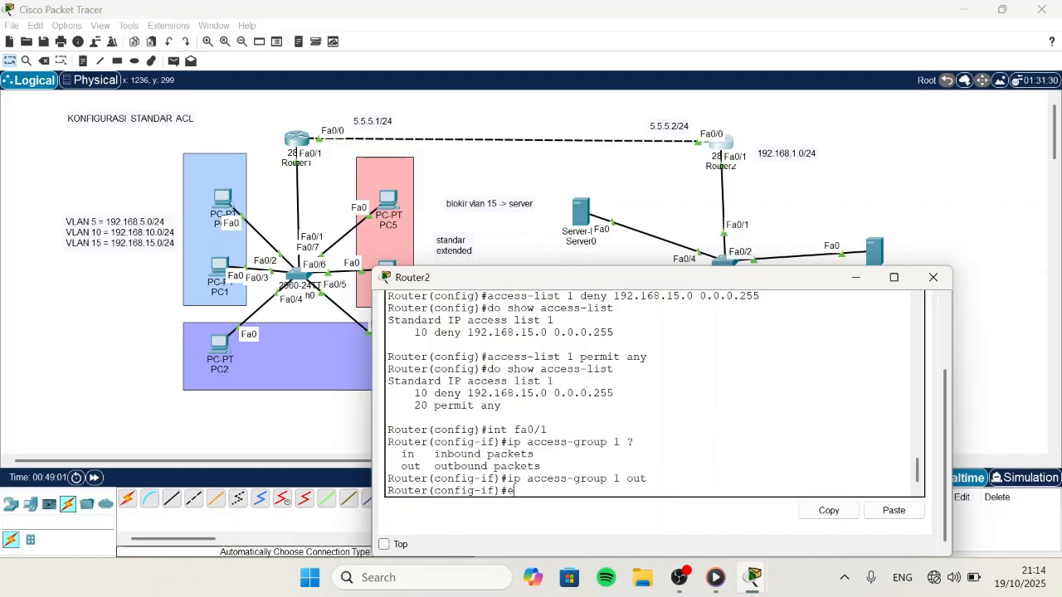
type("x")
key("Return")
left_click(531, 239)
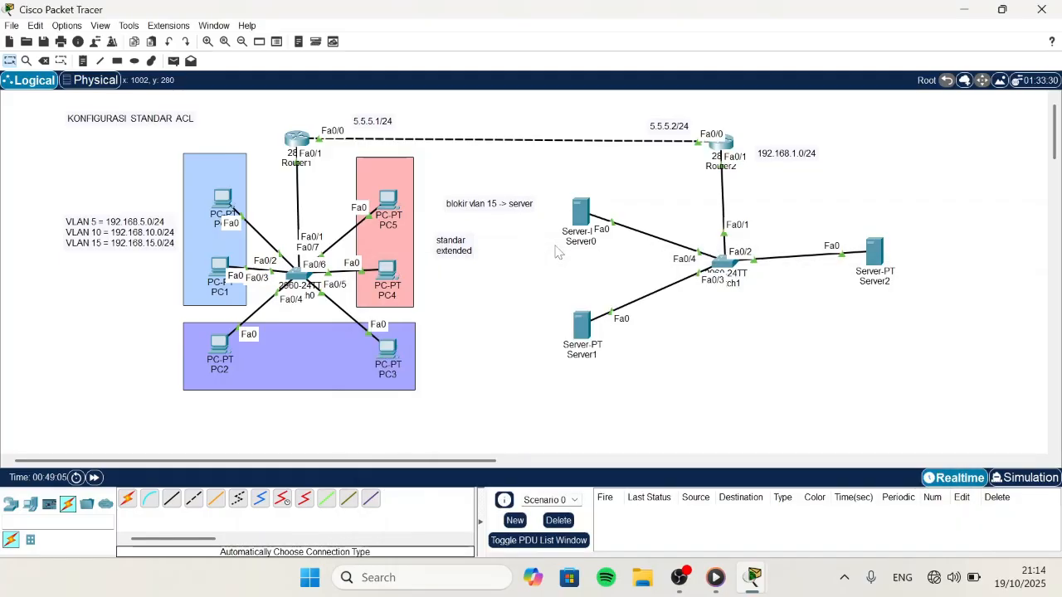
Step: Send a simple test PDU from PC5 to Server2 to check whether VLAN 15 is blocked
left_click(174, 61)
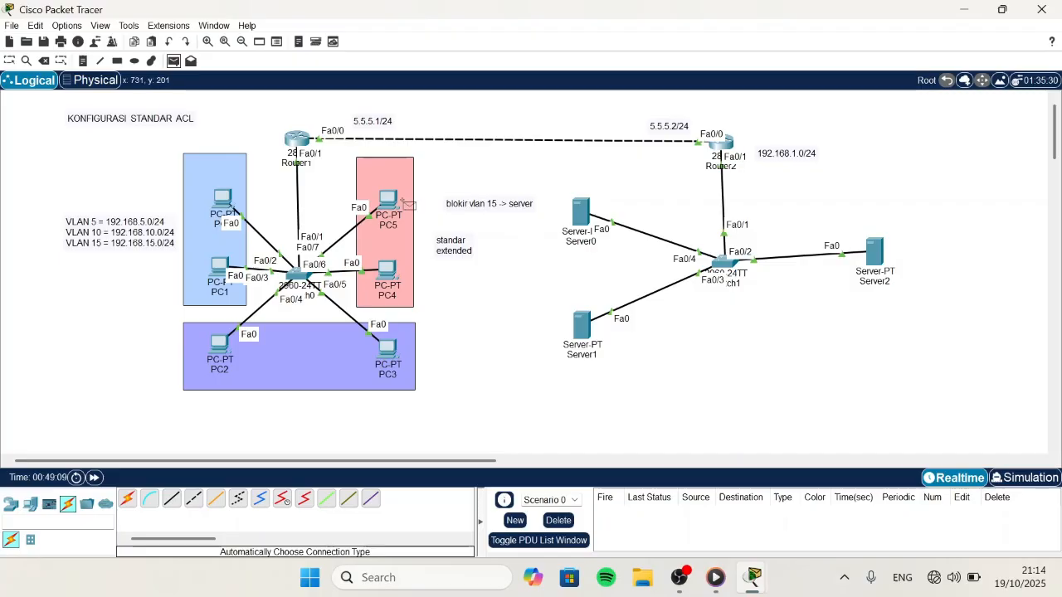
left_click(390, 199)
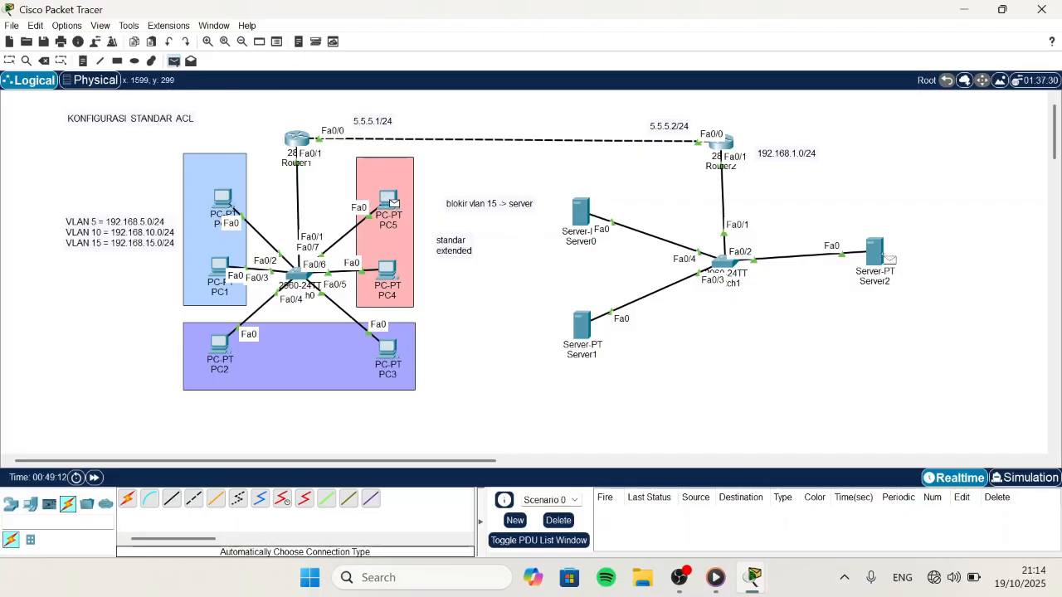
left_click(877, 257)
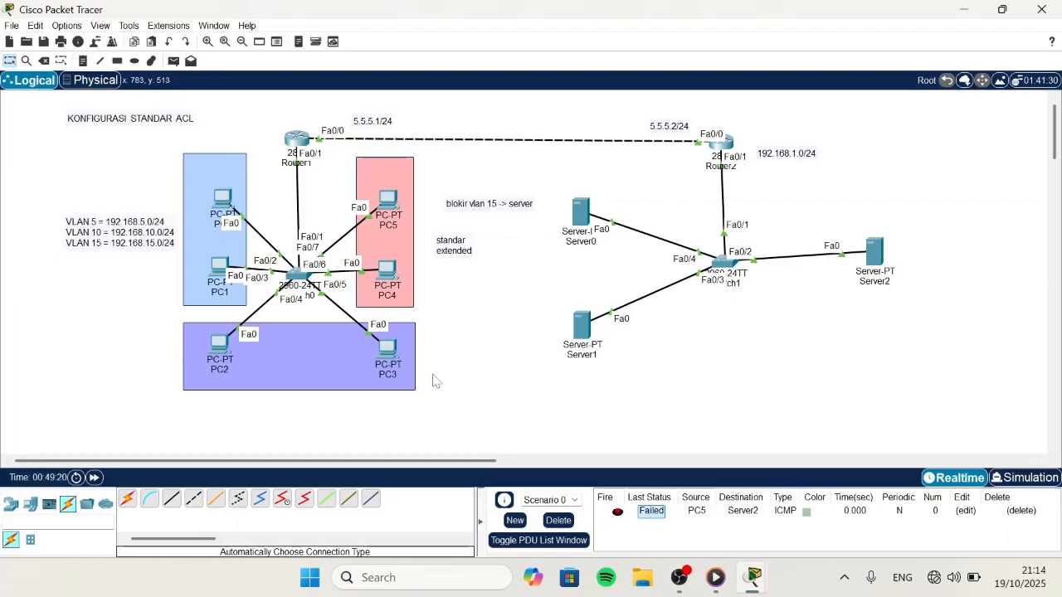
Step: Send two simple test PDUs from PC3 to Server2 to check connectivity from its VLAN
key("p")
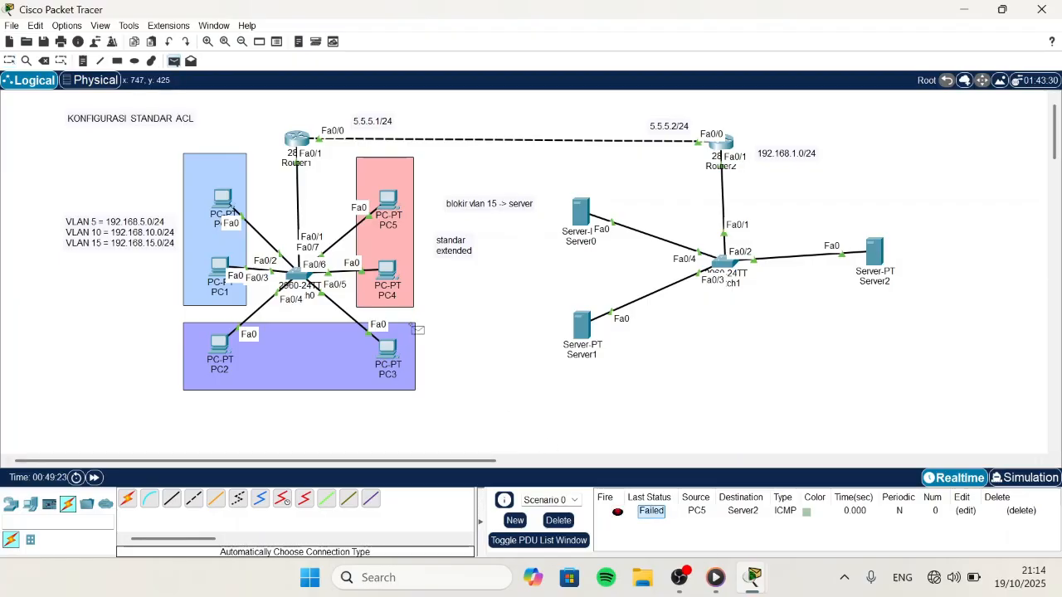
left_click(387, 348)
left_click(874, 253)
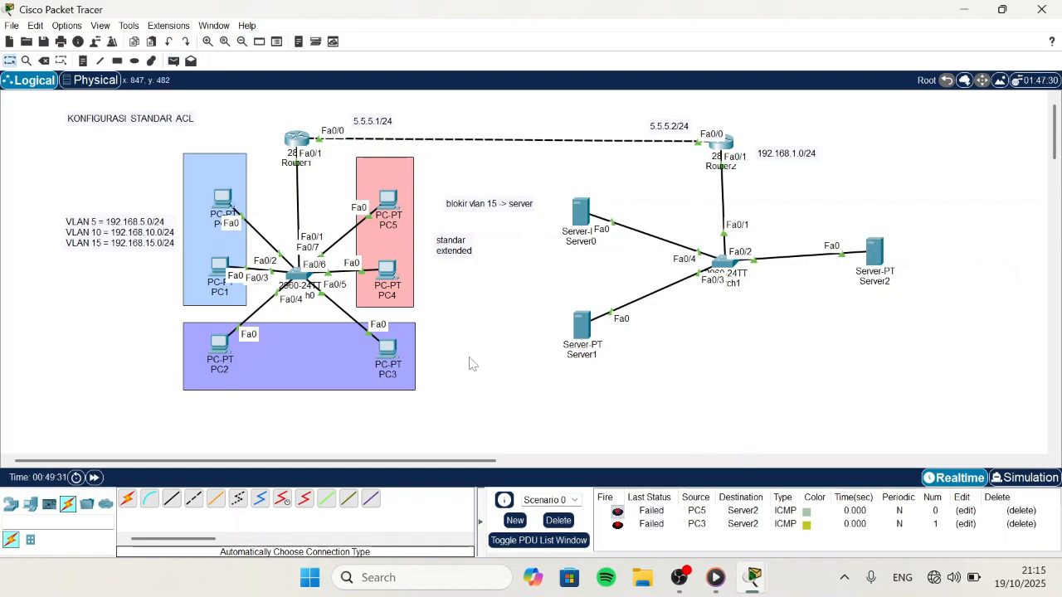
key("p")
left_click(388, 350)
left_click(873, 254)
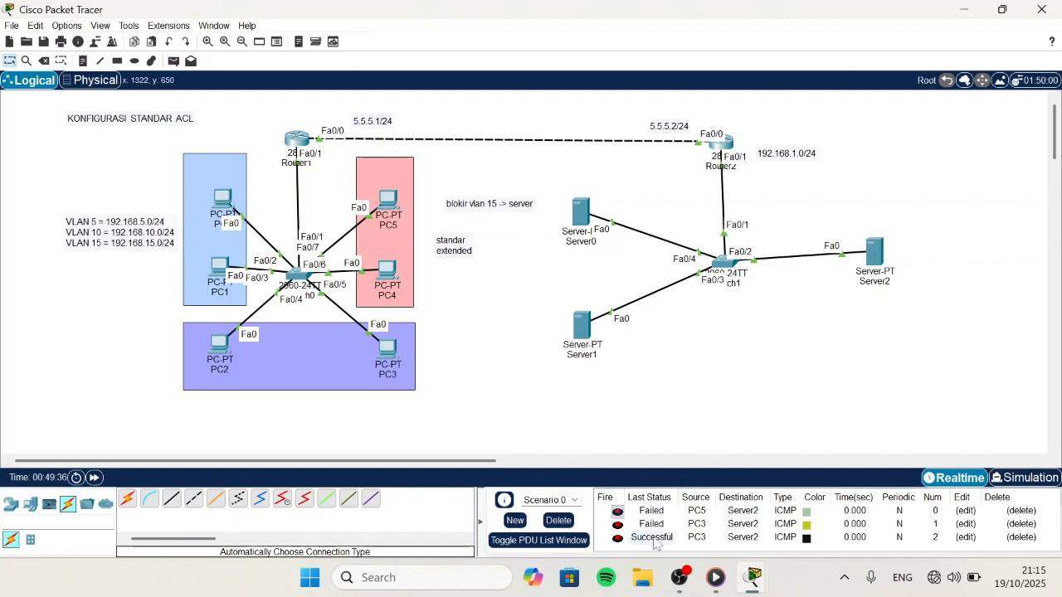
Step: Clear the PDU list and send two simple test PDUs from PC0 to Server1
left_click(558, 521)
key("p")
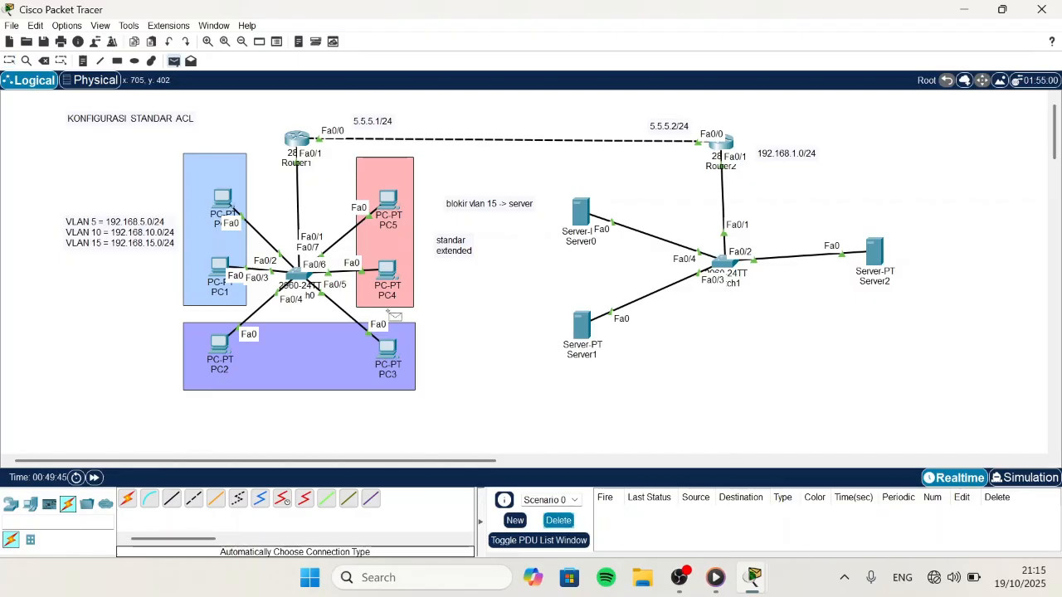
left_click(223, 197)
left_click(589, 320)
left_click(652, 511)
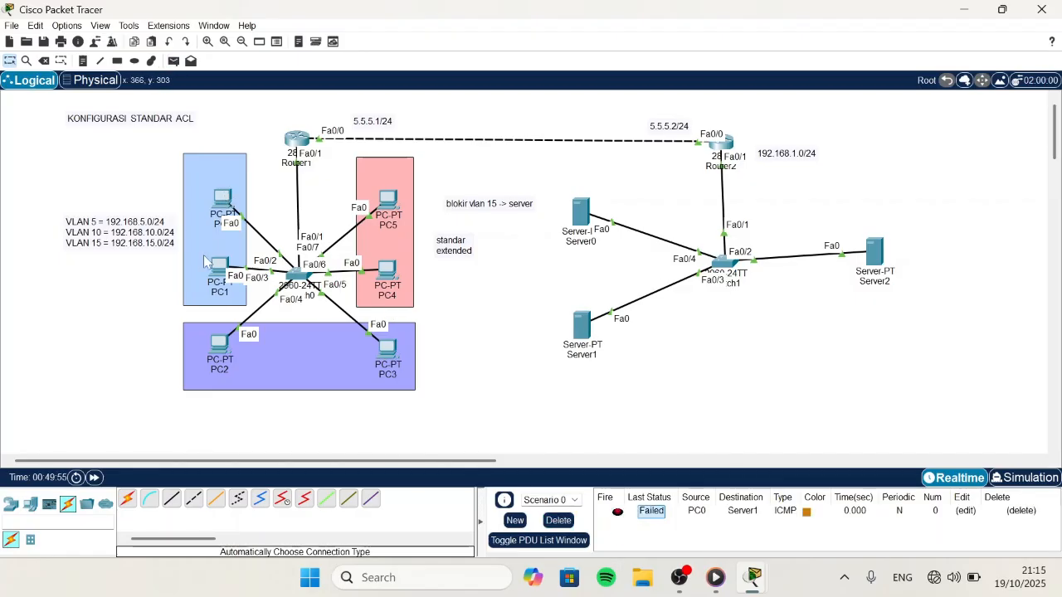
key("p")
left_click(223, 198)
left_click(583, 322)
left_click(640, 526)
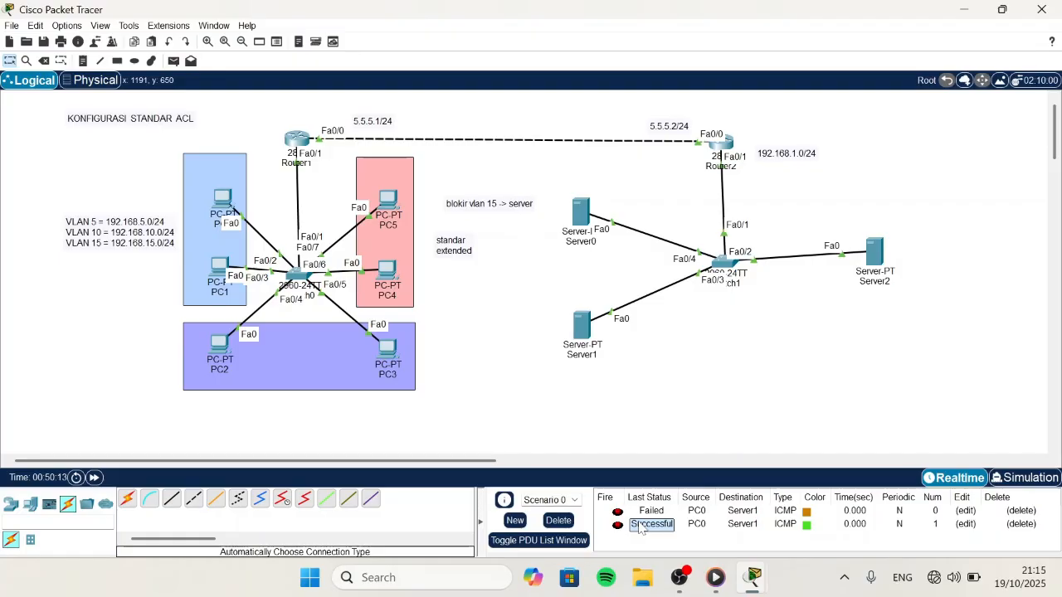
Step: Display the access lists on Router2 with "do show access-list" and examine the match counts of the deny and permit entries
left_click(718, 142)
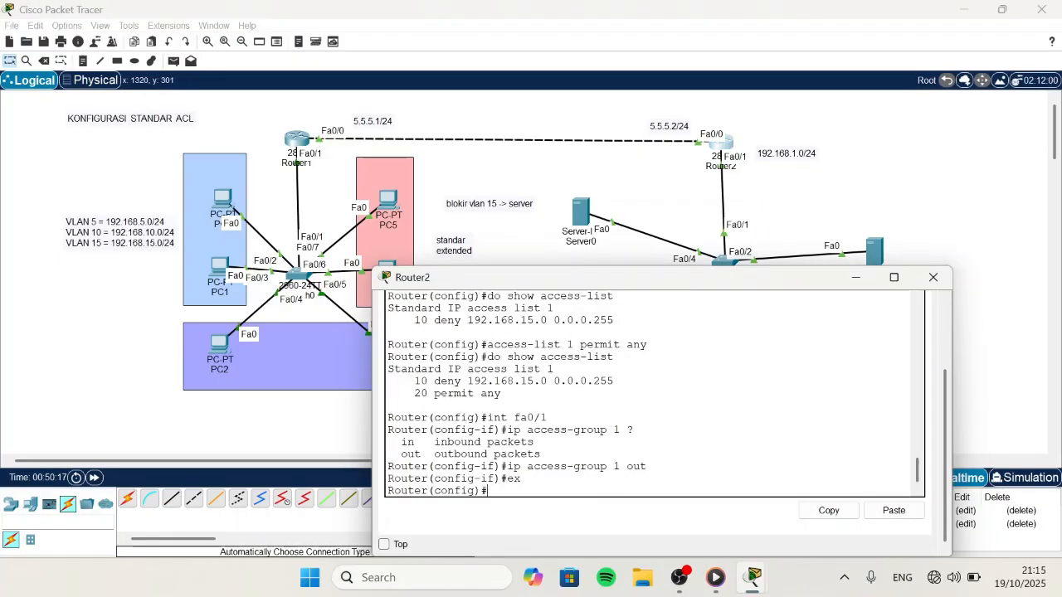
type("do show access-l")
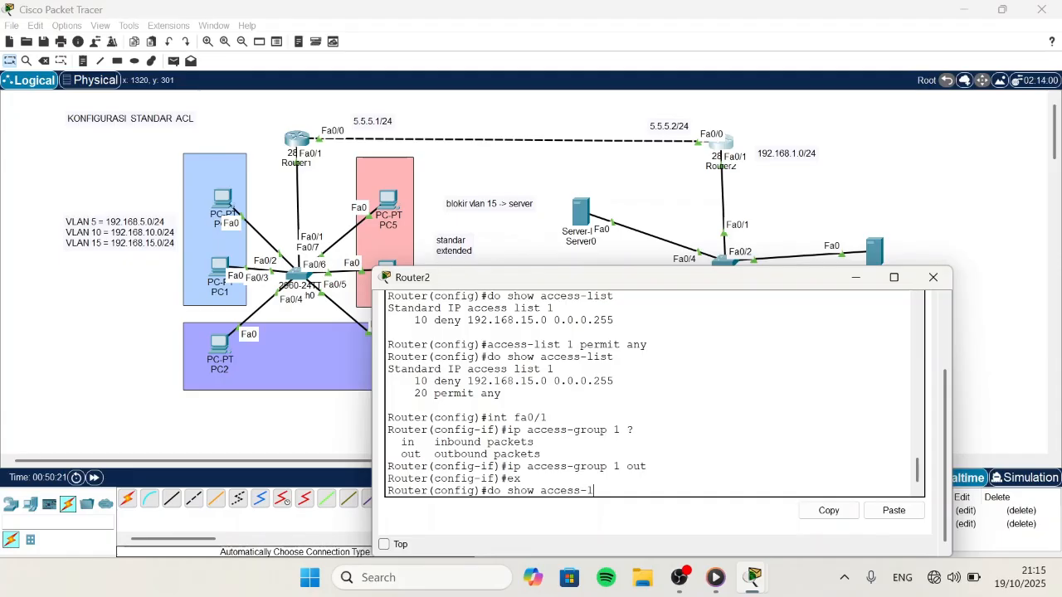
type("ist")
key("Return")
key("Return")
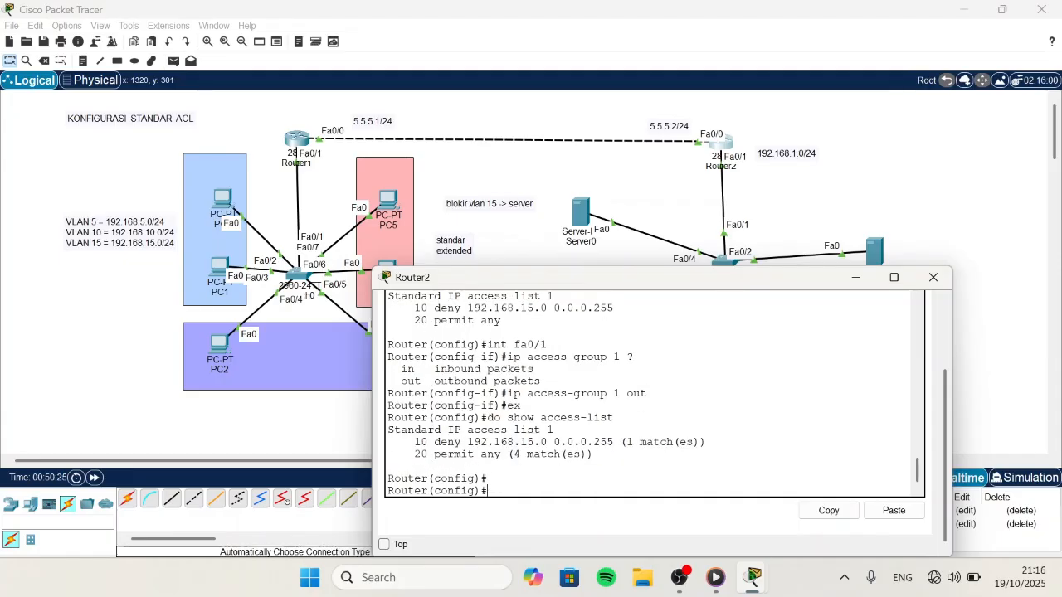
left_click_drag(387, 441, 706, 441)
left_click(705, 442)
left_click_drag(387, 454, 593, 454)
left_click(593, 454)
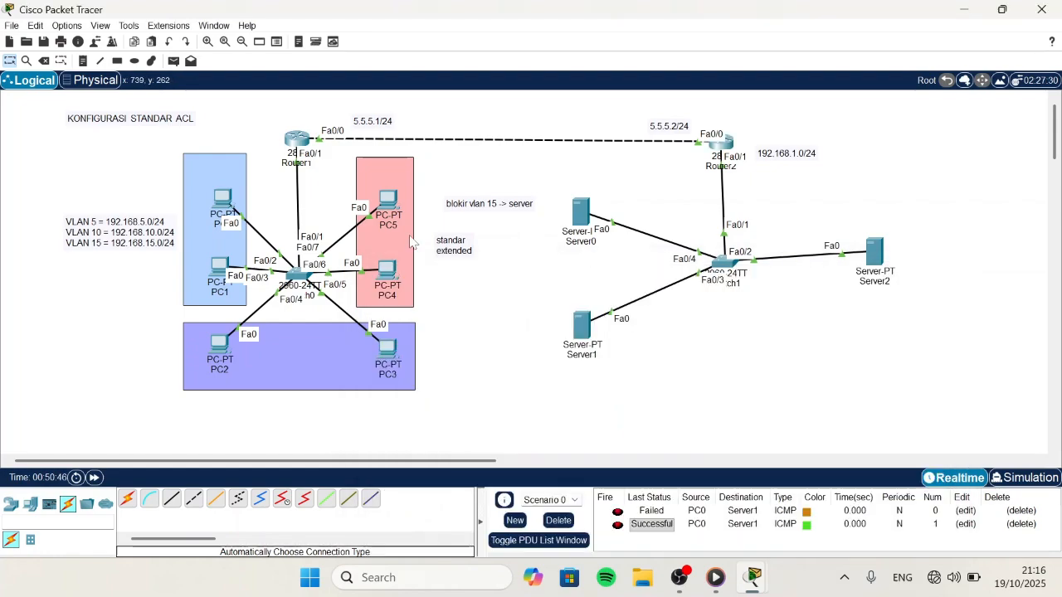
Step: Send a simple test PDU from PC4 to Server2 and clear the PDU list
key("p")
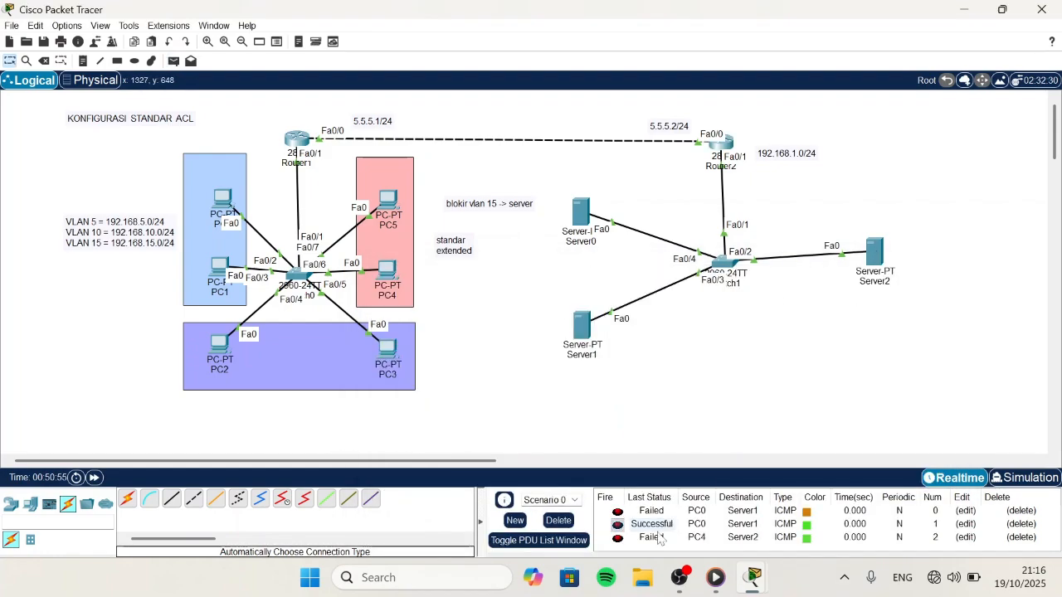
left_click(558, 520)
left_click(581, 212)
left_click(558, 520)
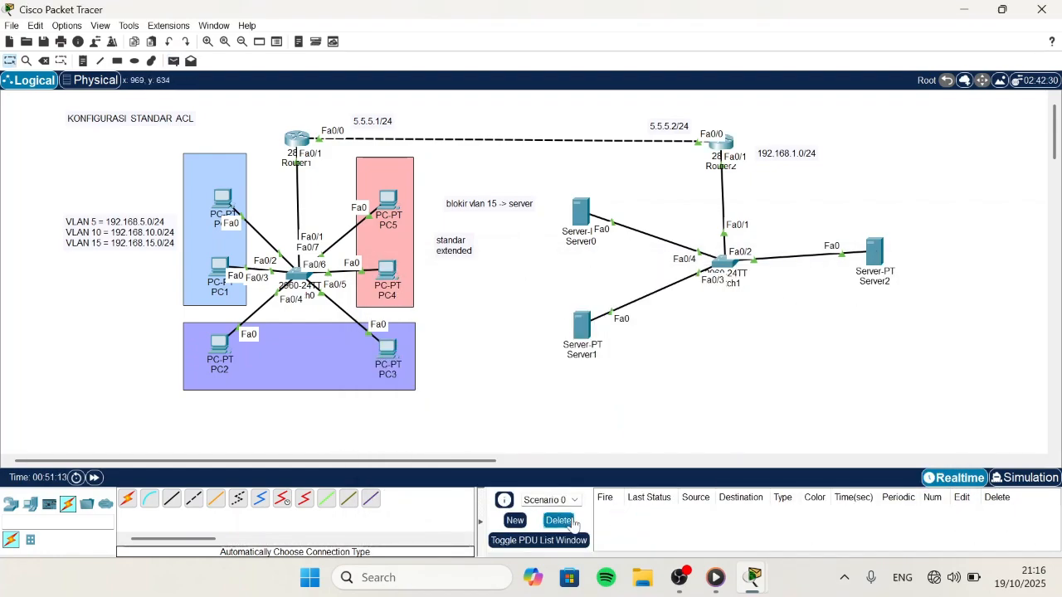
Step: Replace the title note above the topology with "DIRECTION ACL"
left_click(155, 123)
left_click_drag(130, 128, 47, 118)
key("Caps_Lock")
type("D")
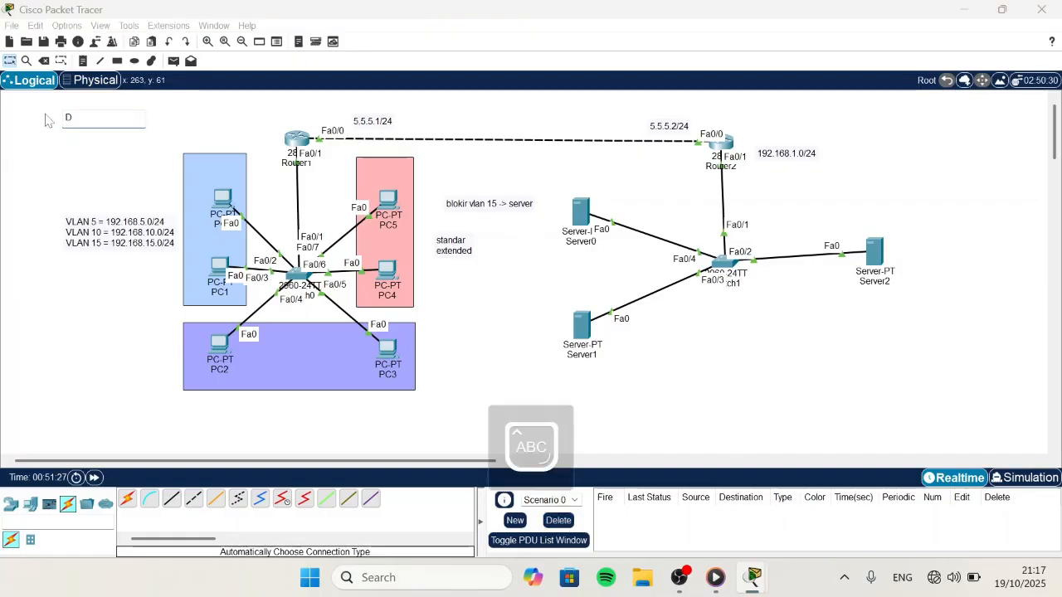
type("IRECTION ACL")
key("Caps_Lock")
left_click(470, 316)
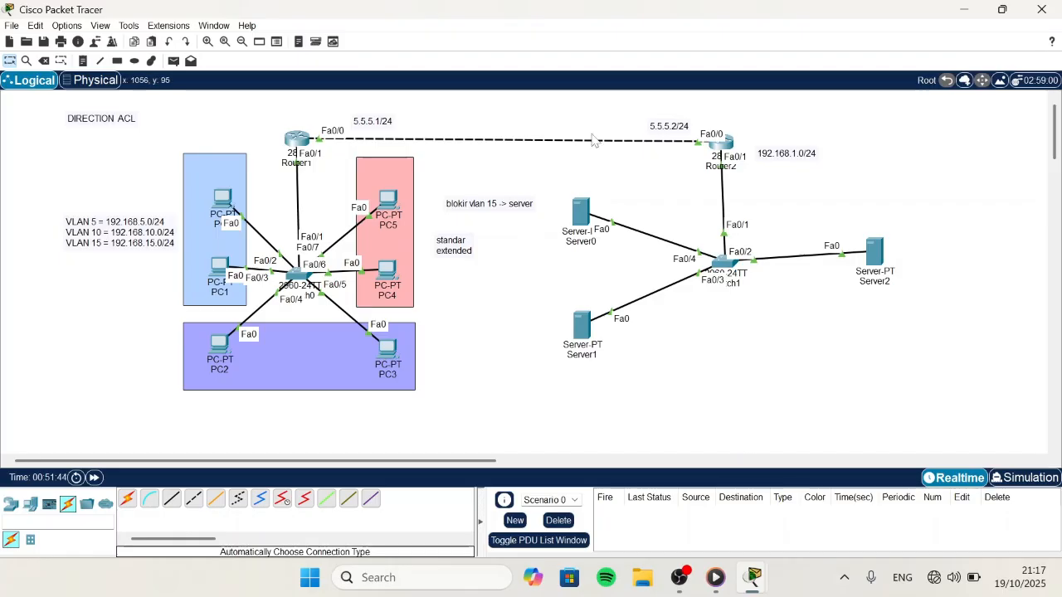
Step: On Router2, enter interface fa0/1 and remove the outbound ACL with "no ip access-group 1 out"
left_click(720, 143)
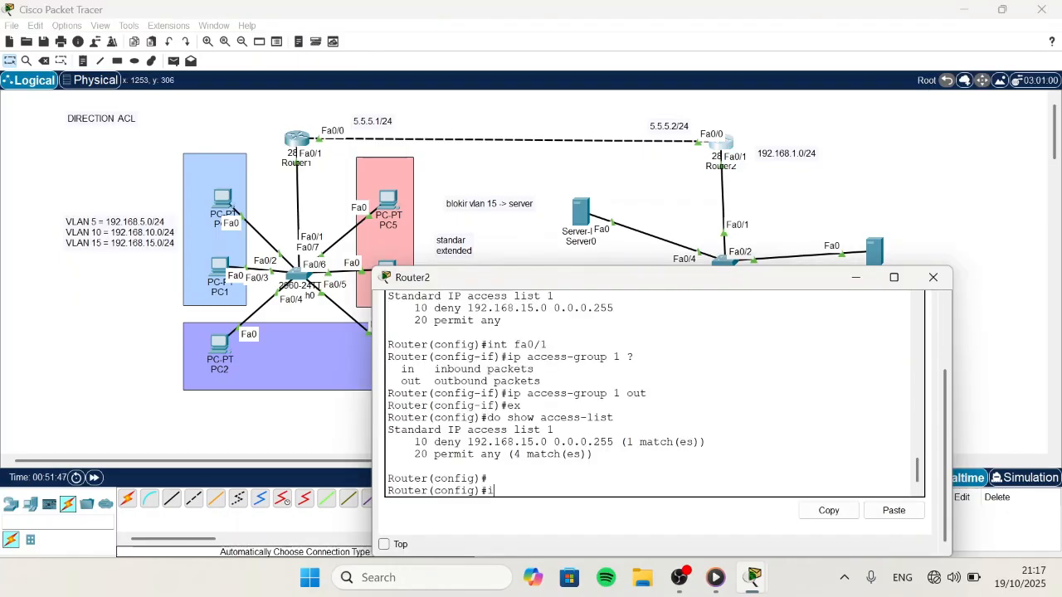
type("int fa")
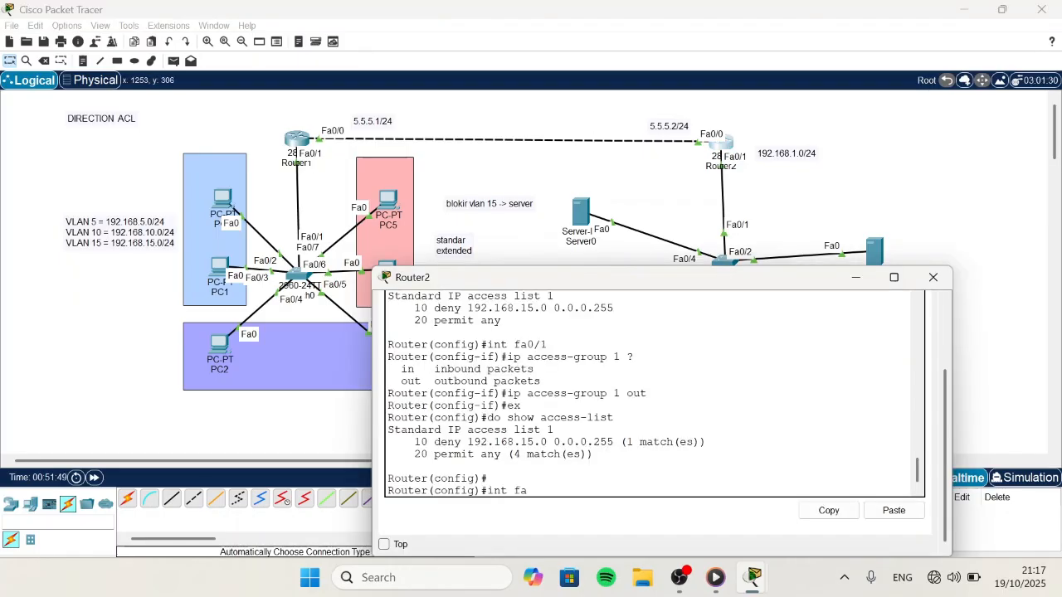
type("0/1")
key("Return")
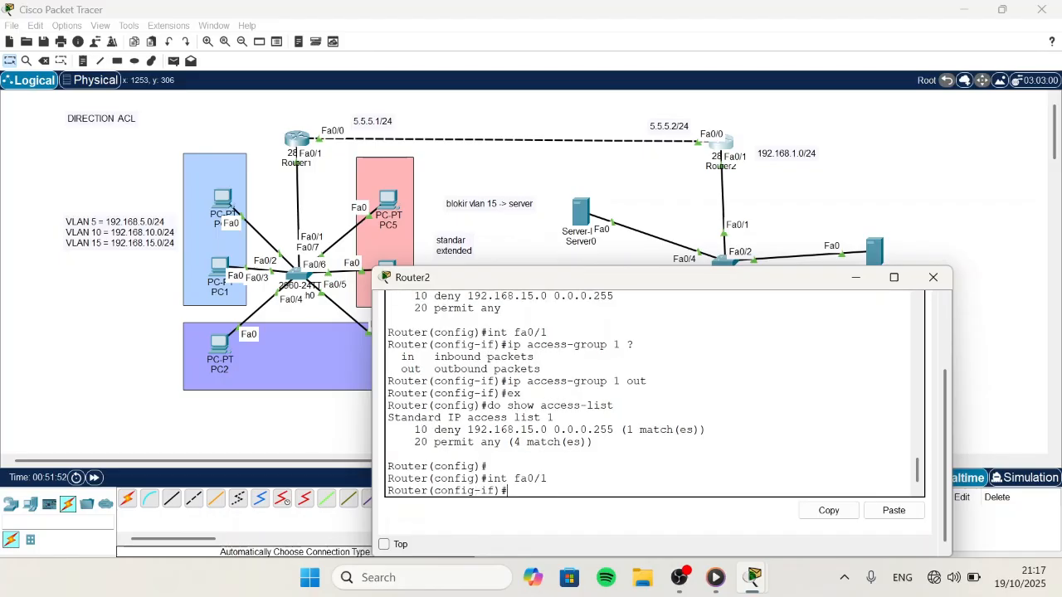
type("no ip access-")
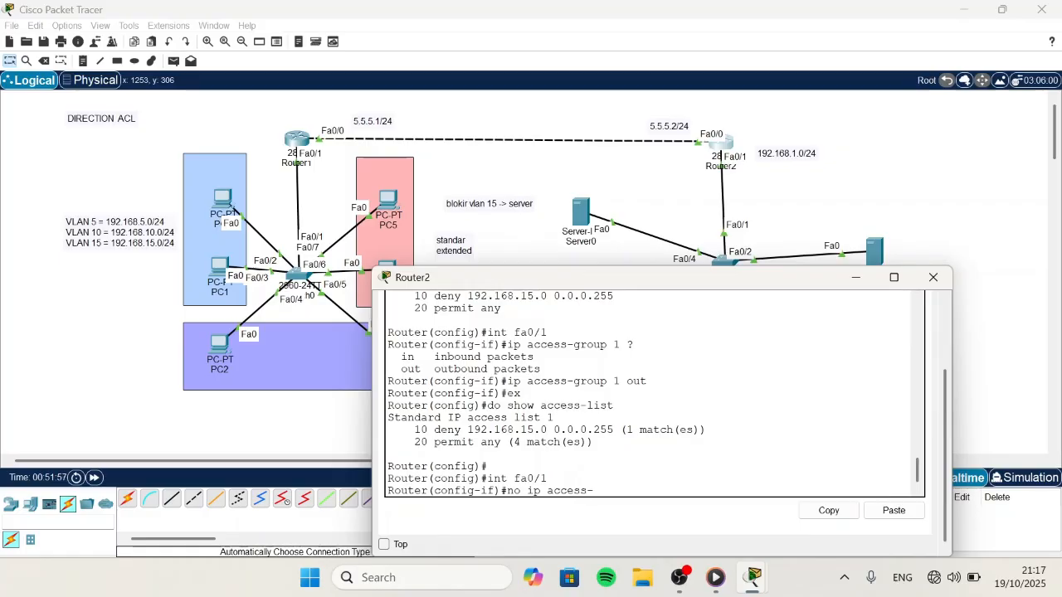
type("grop")
key("BackSpace")
type("up")
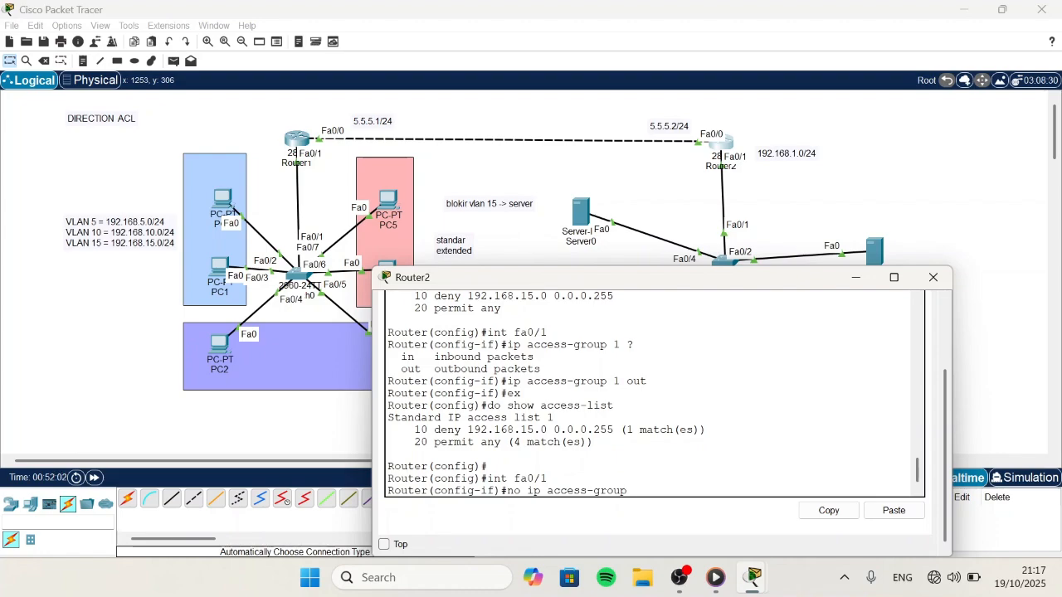
type(" 1 out")
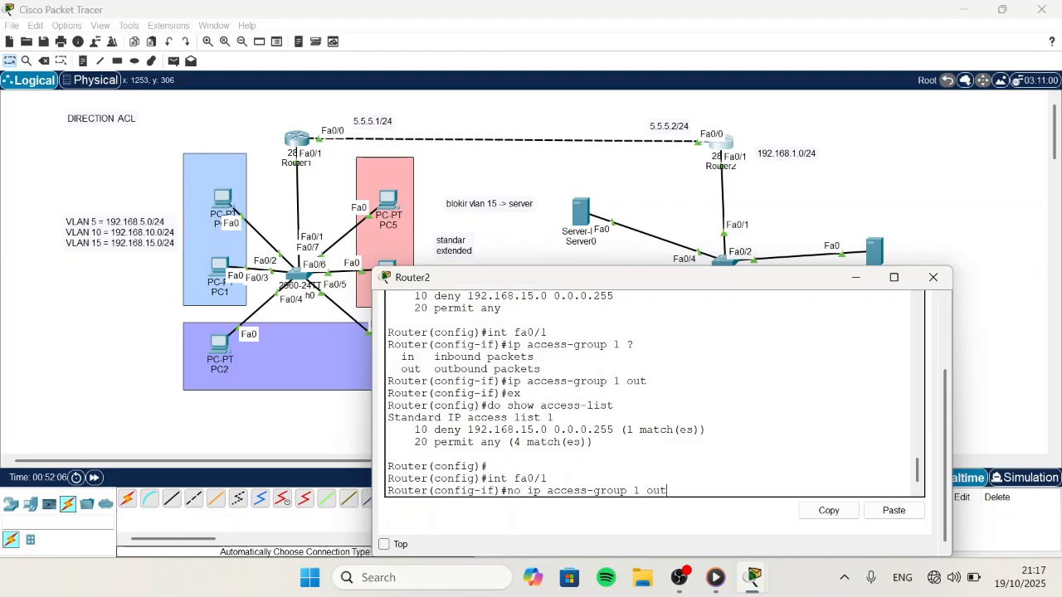
key("Return")
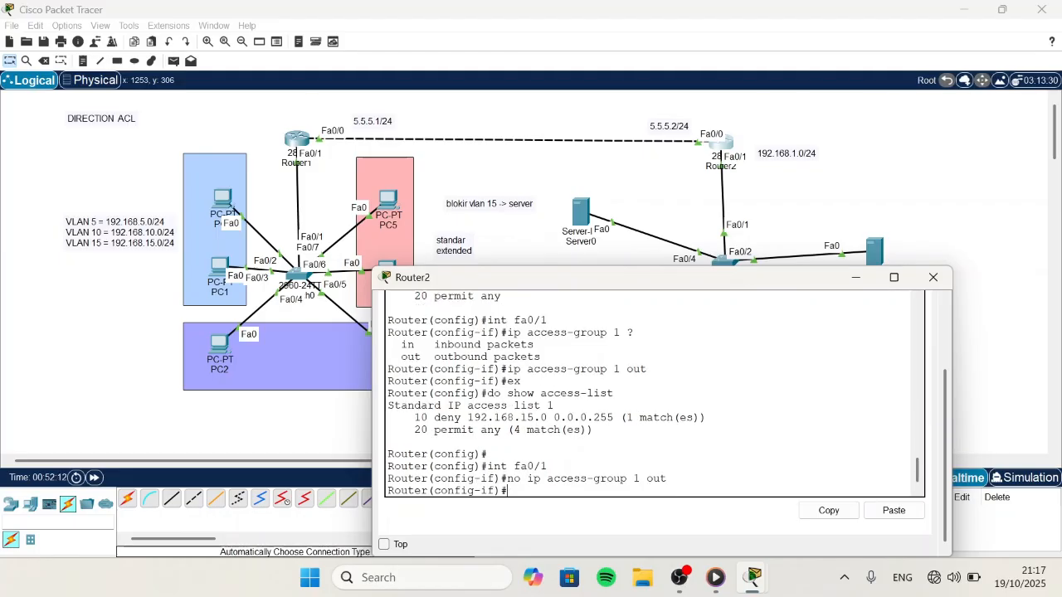
Step: Display Router2's access lists with "do show access-list" to check the match counts of its entries
type("do show accce")
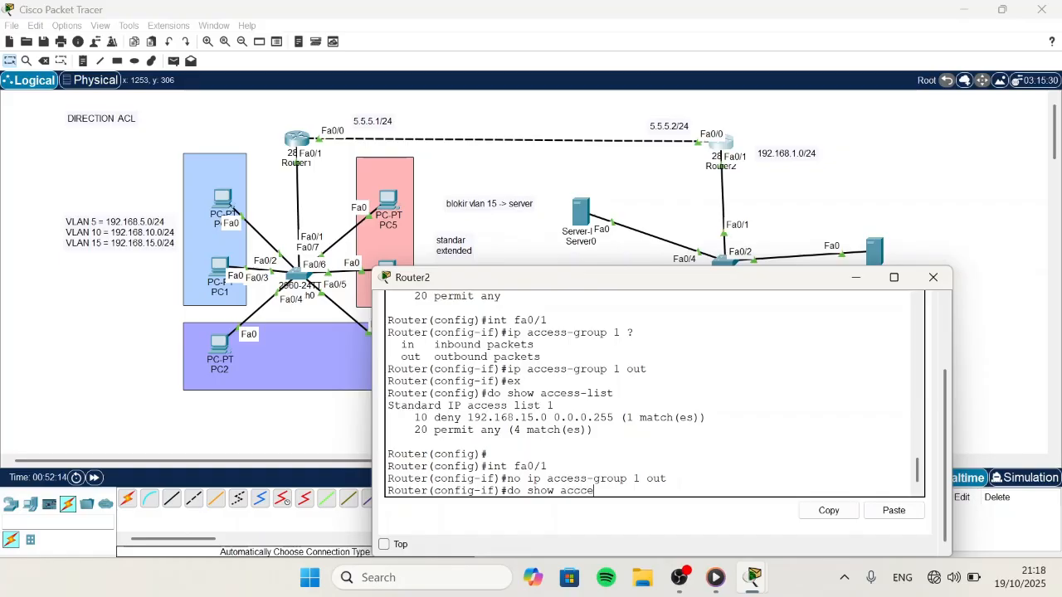
type("ss-list")
key("Return")
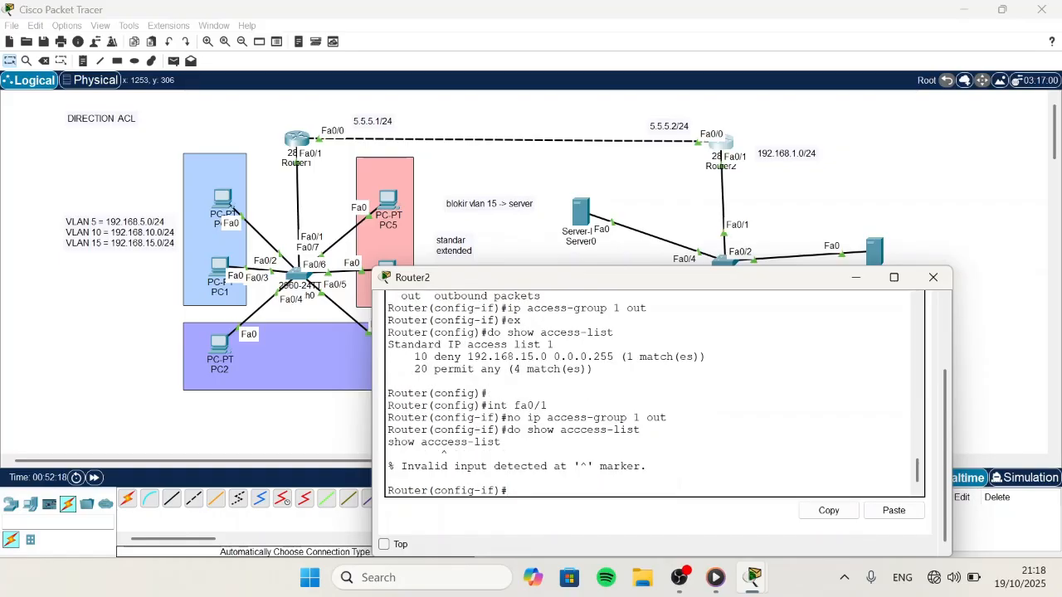
key("Up")
key("Left")
key("Left")
key("Left")
key("Left")
key("Left")
key("Left")
key("Left")
key("Left")
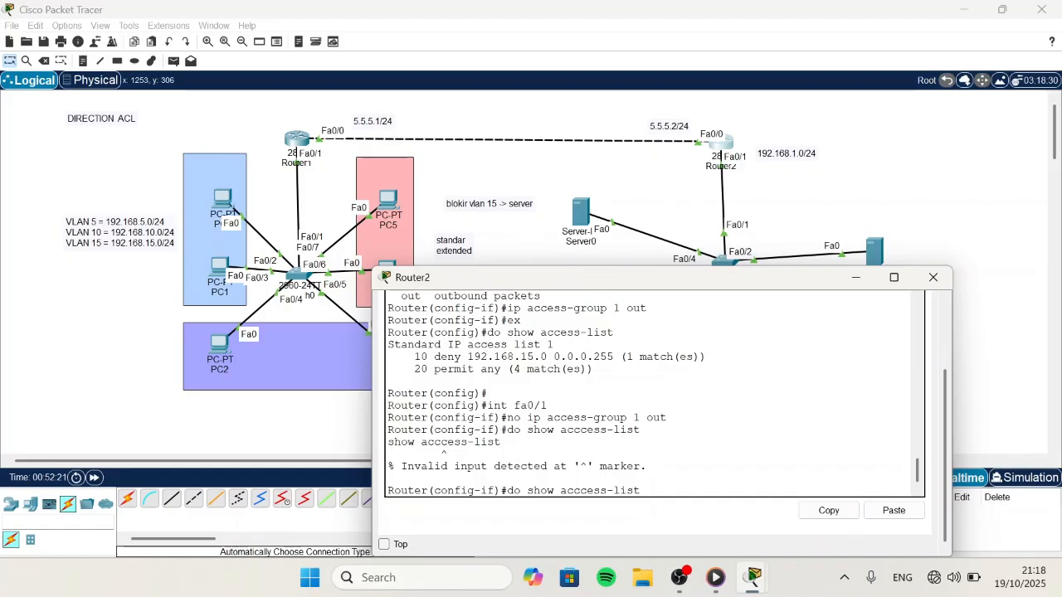
key("BackSpace")
key("Return")
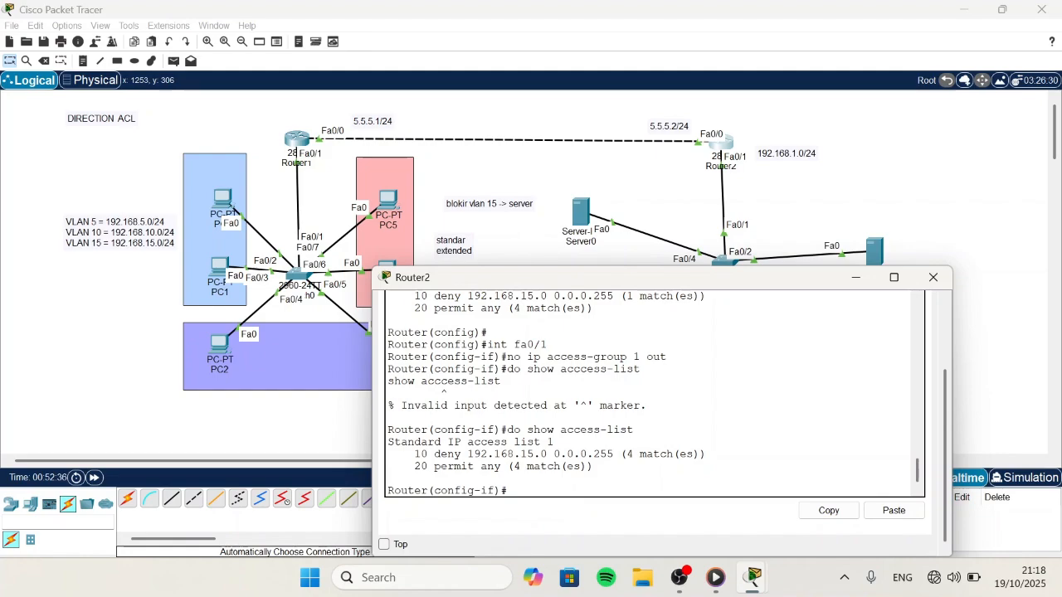
Step: Send a simple test PDU from PC5 to Server1 and check its status
left_click(539, 257)
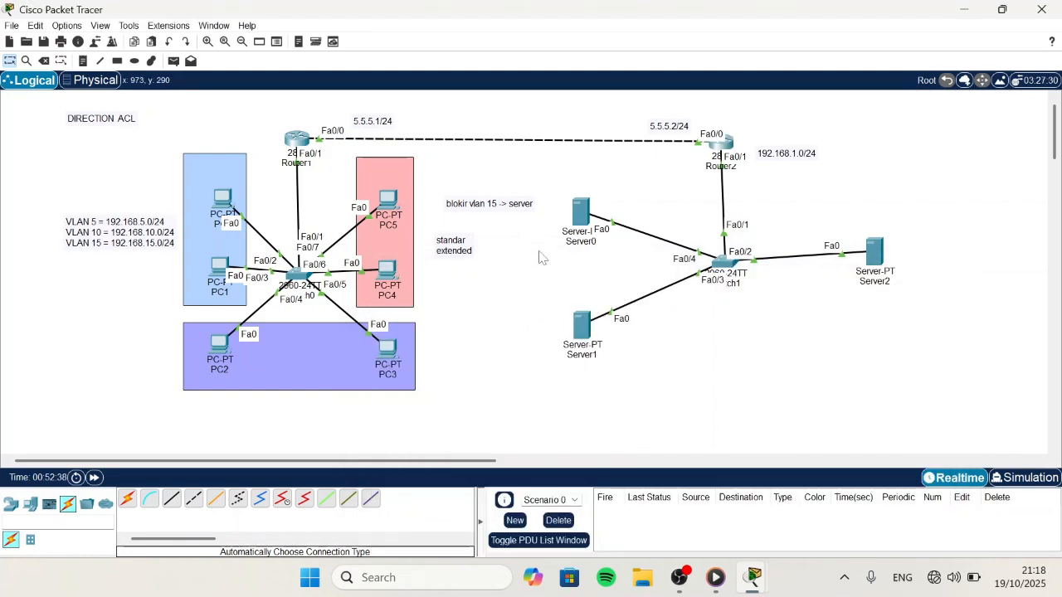
key("p")
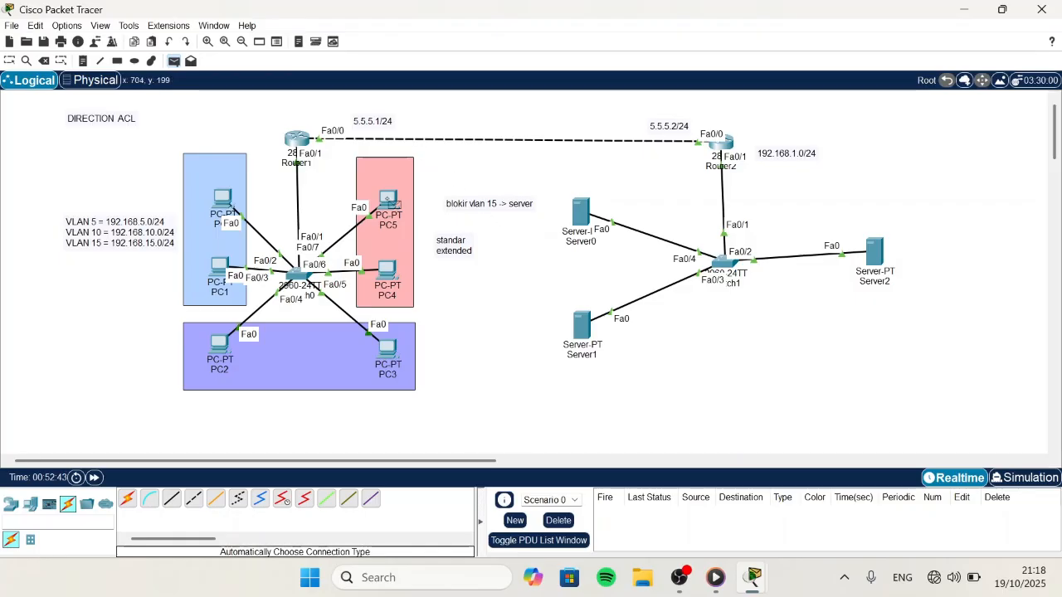
left_click(390, 200)
left_click(586, 329)
left_click(668, 511)
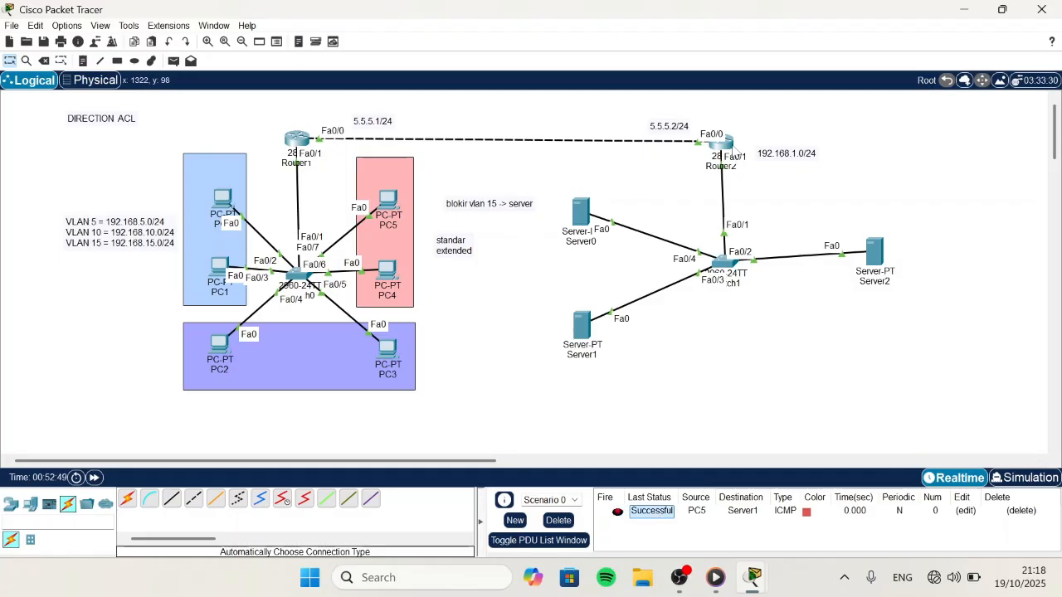
Step: Review the "no ip access-group 1 out" command in Router2's command line and return to the topology
left_click(736, 159)
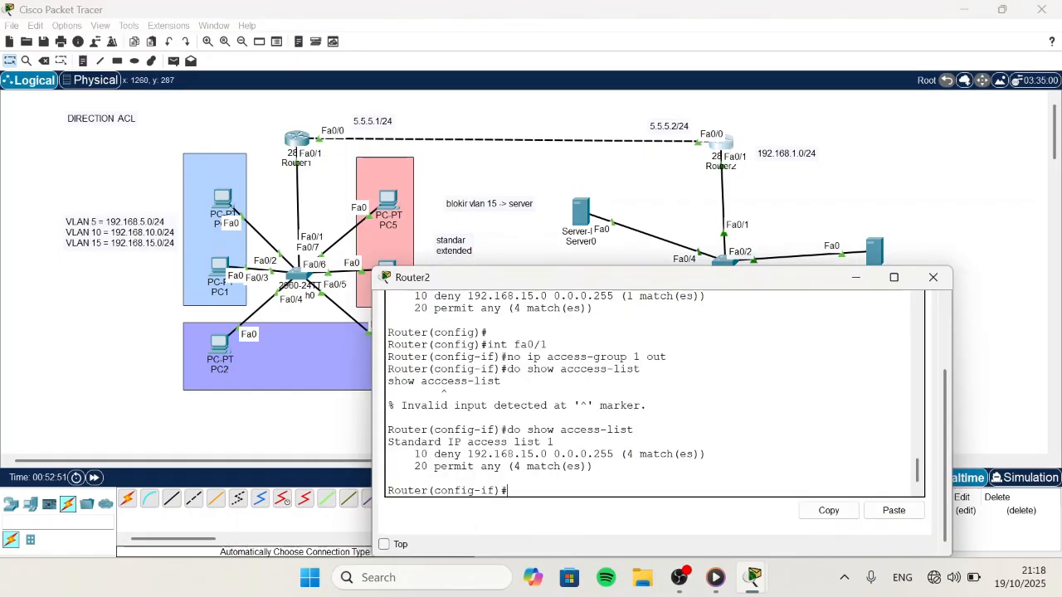
left_click_drag(506, 357, 666, 356)
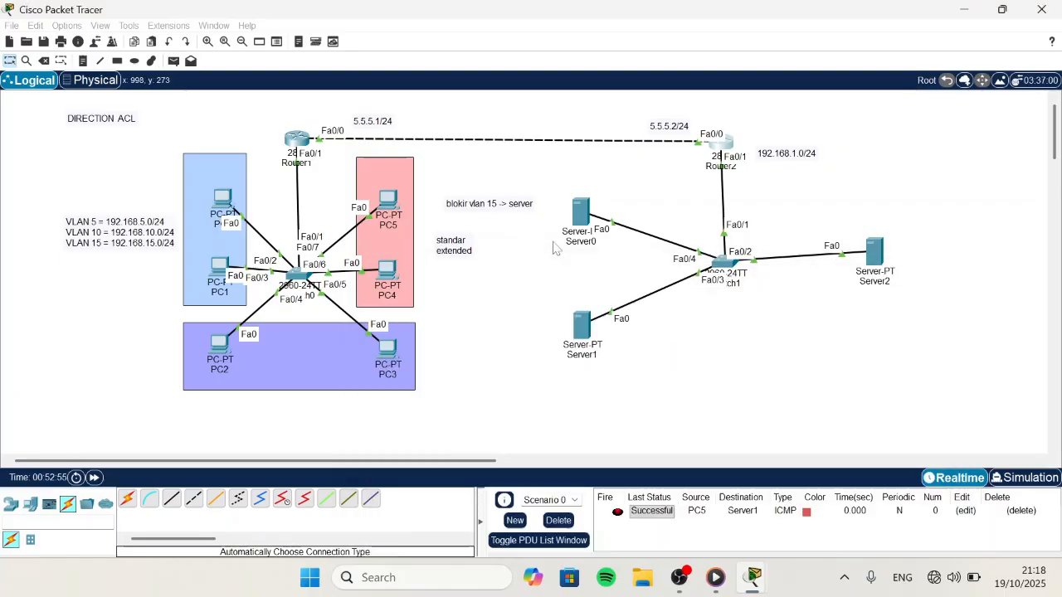
left_click(556, 249)
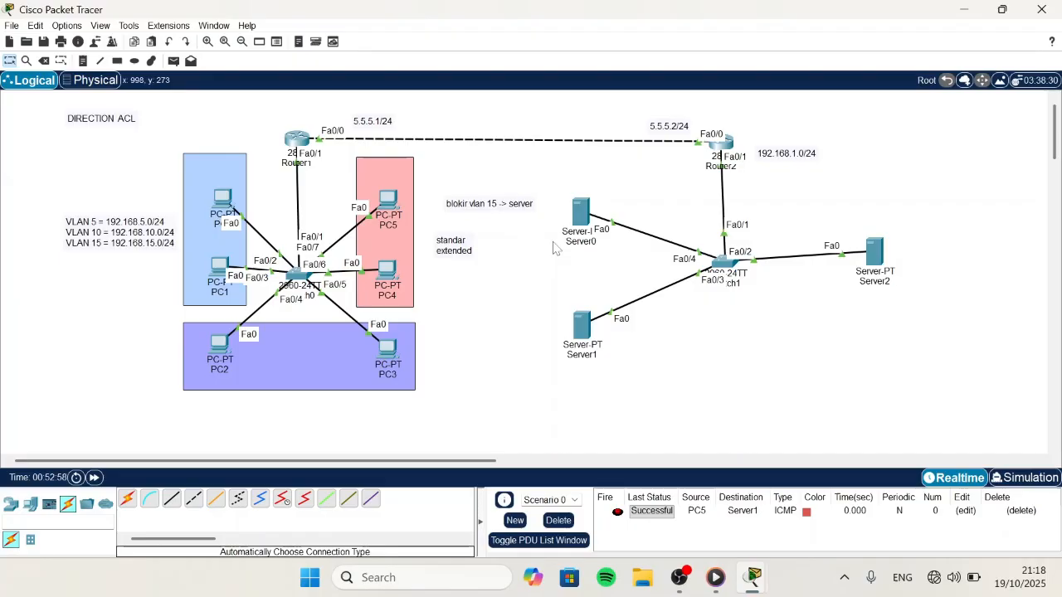
Step: Send simple test PDUs from PC5 and PC4 to Server2, and clear the PDU list
key("p")
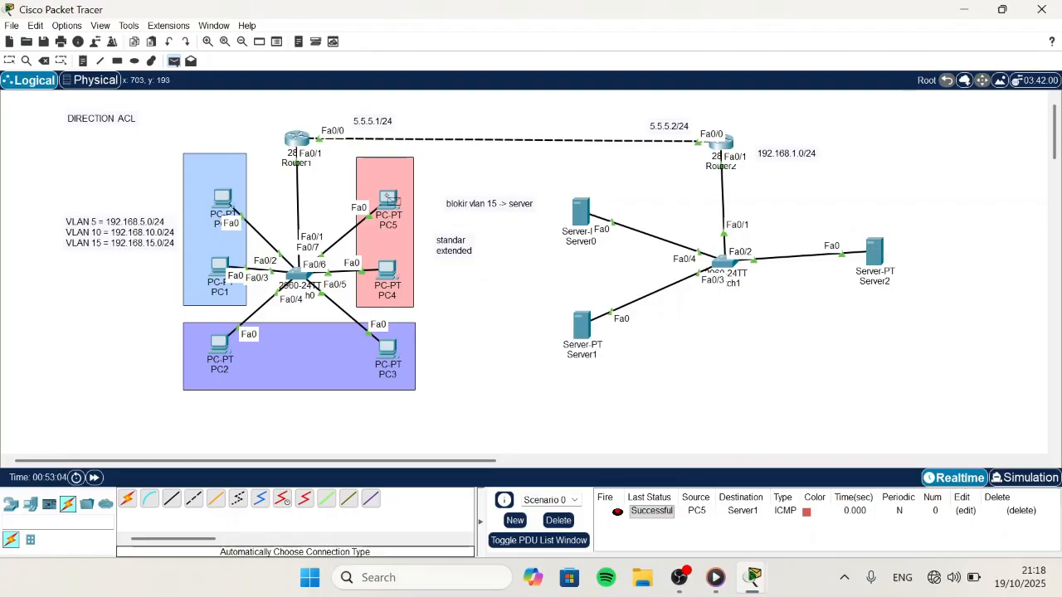
left_click(388, 199)
left_click(874, 250)
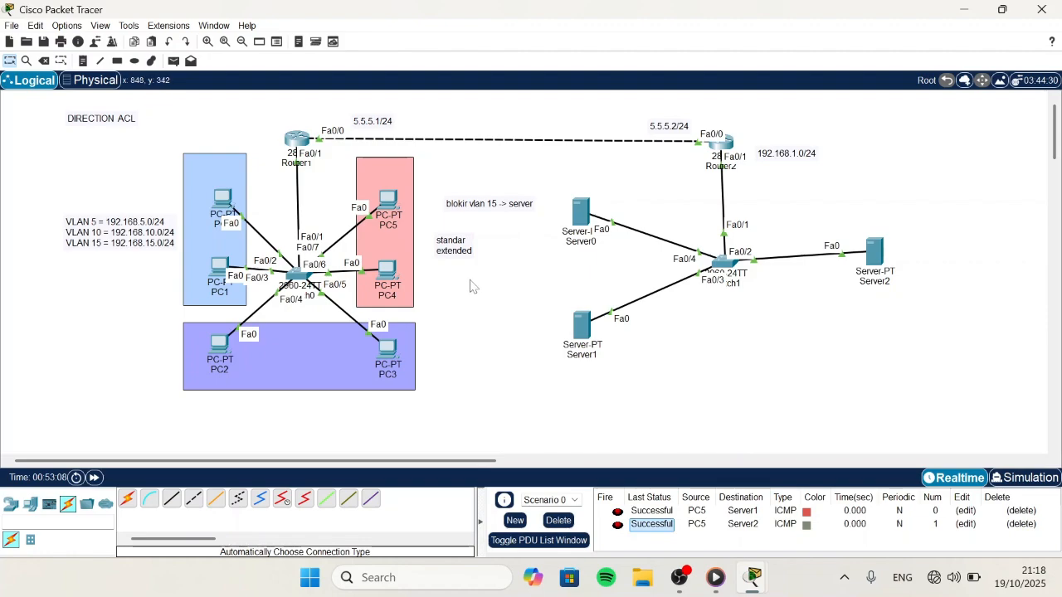
key("p")
left_click(385, 270)
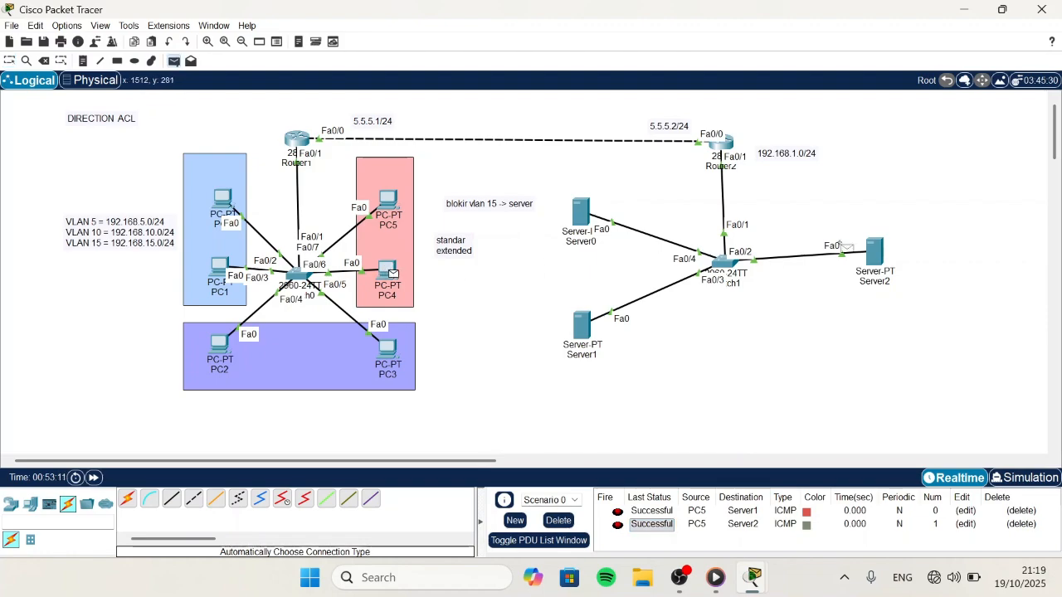
left_click(876, 254)
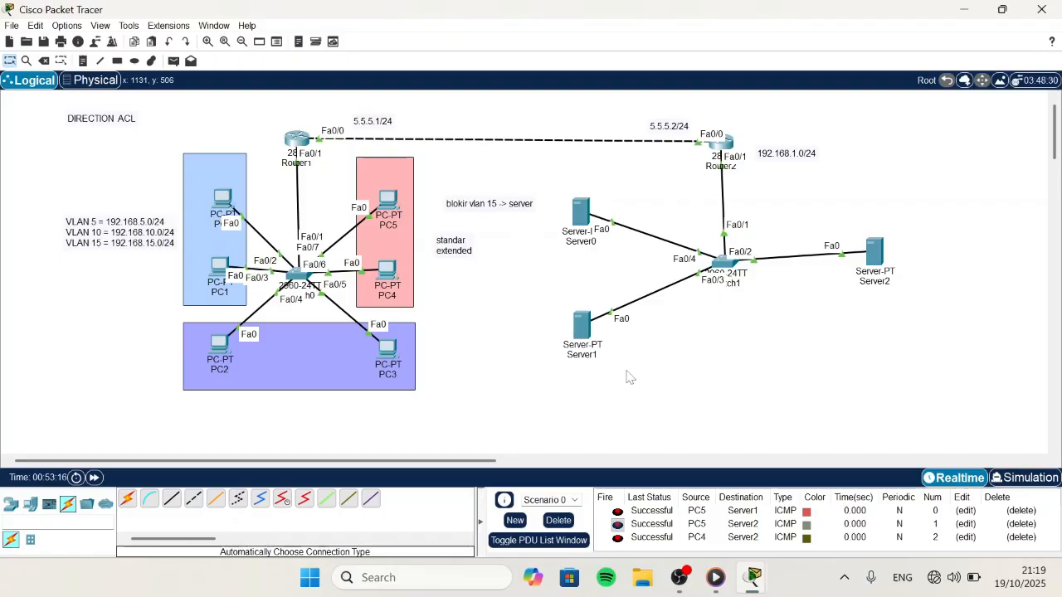
left_click(557, 520)
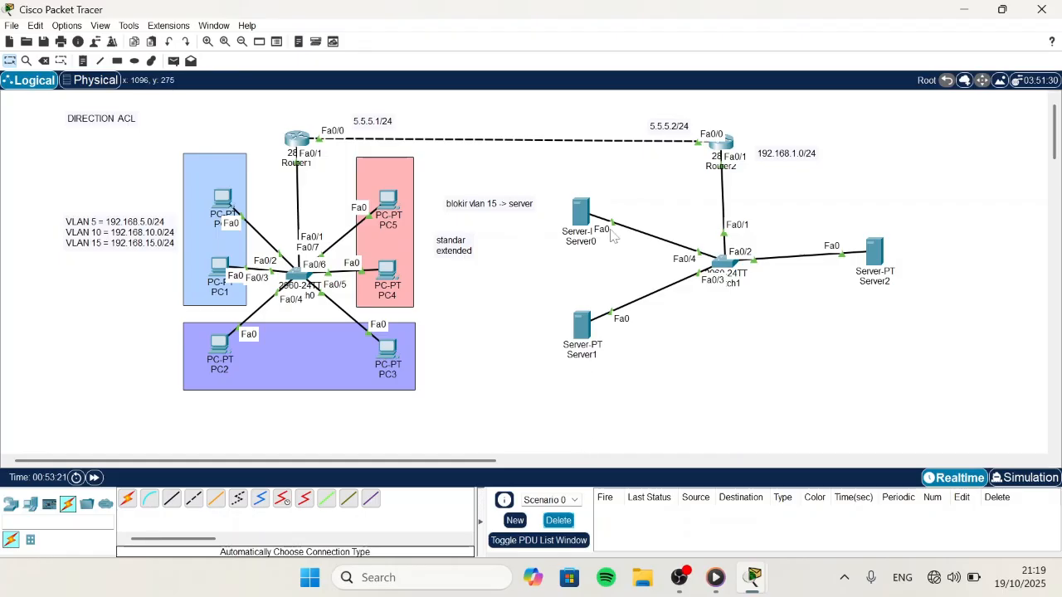
Step: On Router2, switch to interface fa0/0 and apply ACL 1 in the outbound direction with "ip access-group 1 out"
left_click(720, 141)
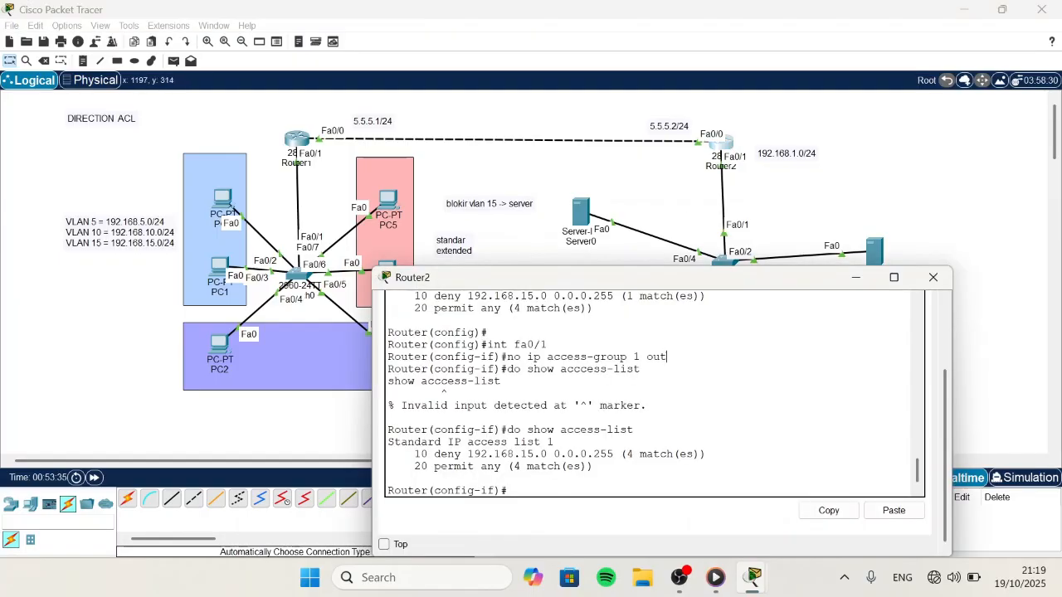
type("ex")
key("Return")
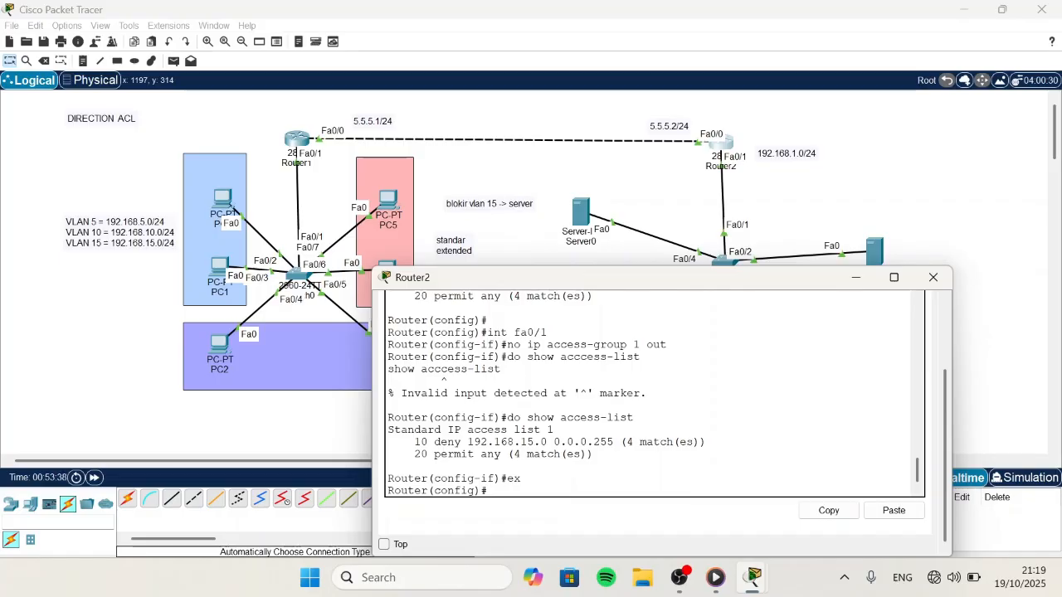
type("int fa0/0")
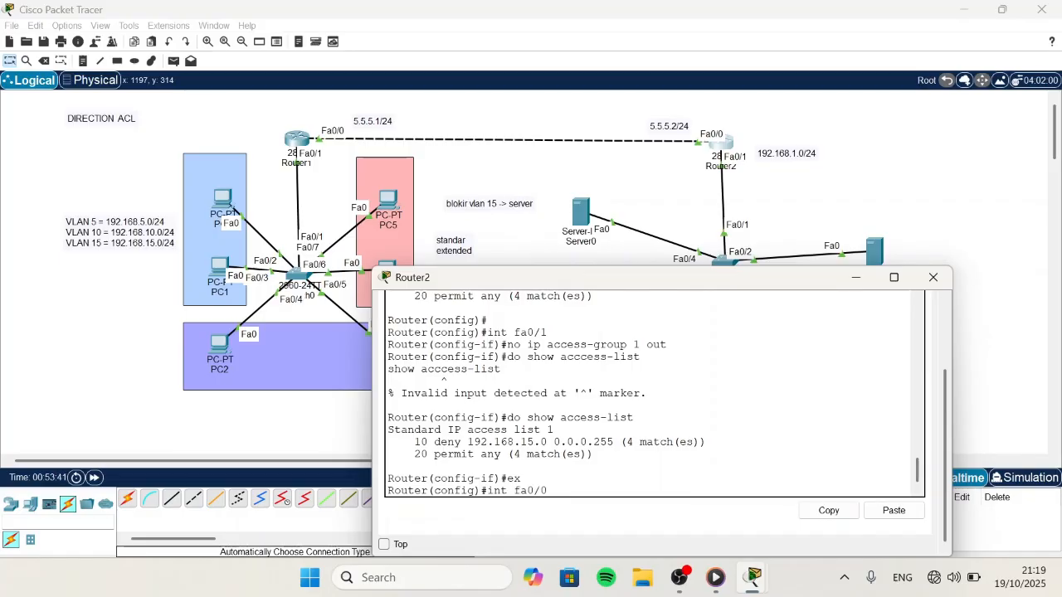
key("Return")
type("ip acc")
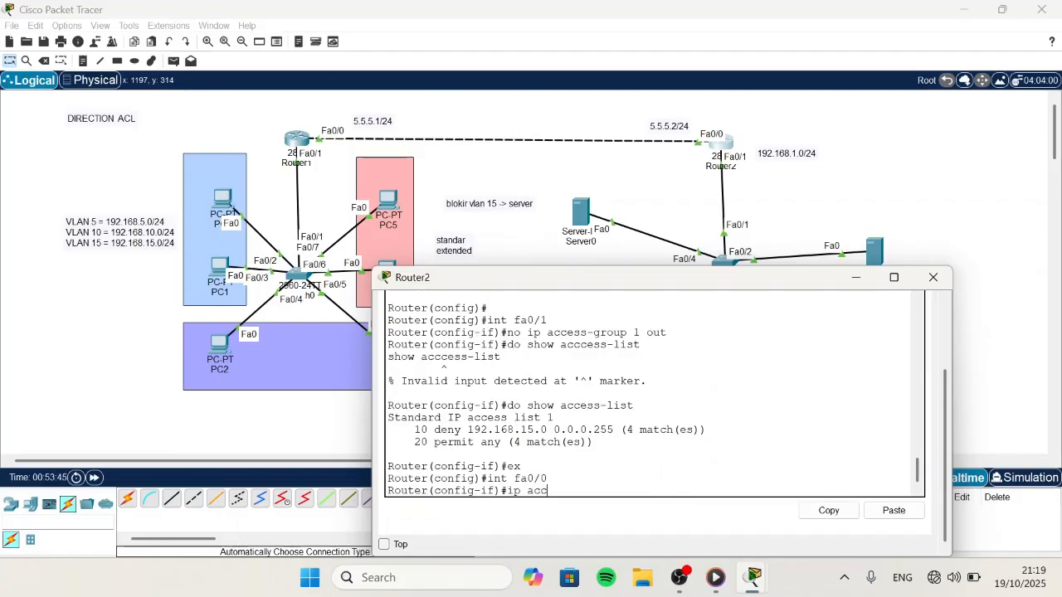
type("ess-group 1 out")
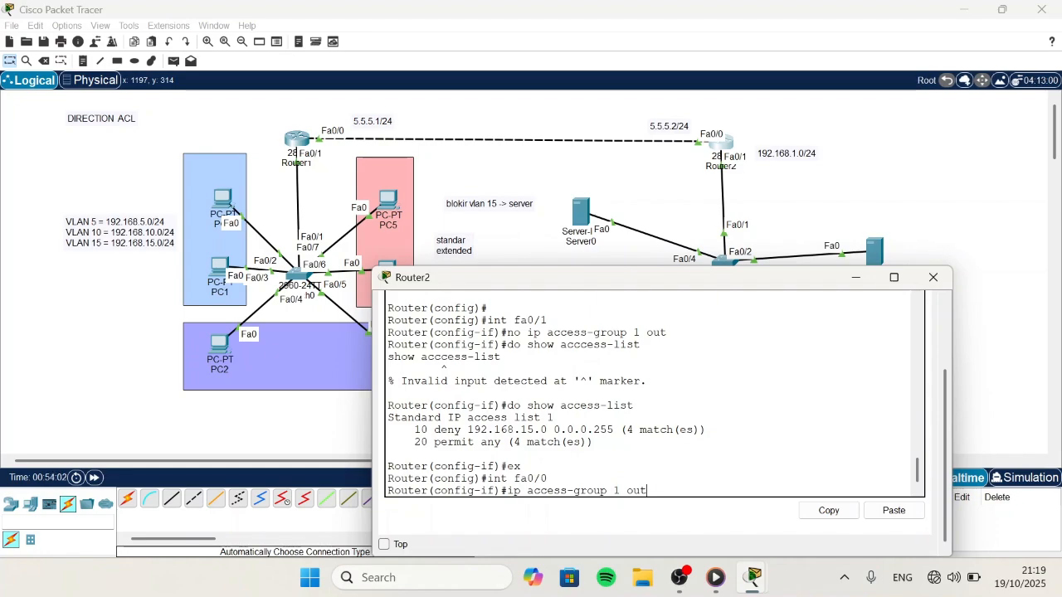
key("Return")
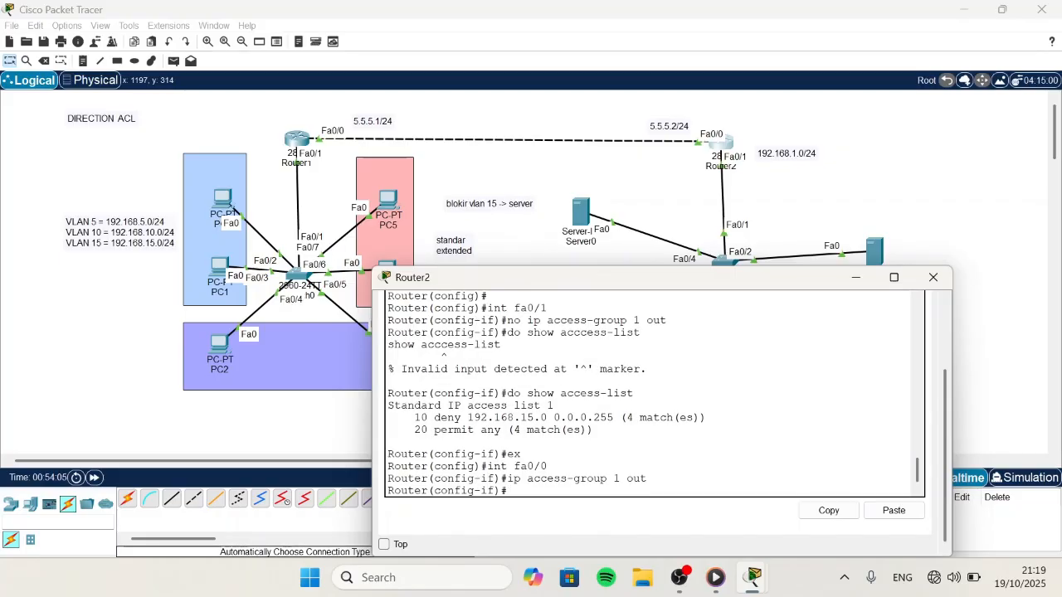
Step: Send two simple test PDUs from PC5 to Server0 to test the ACL on the new interface
left_click(549, 246)
key("p")
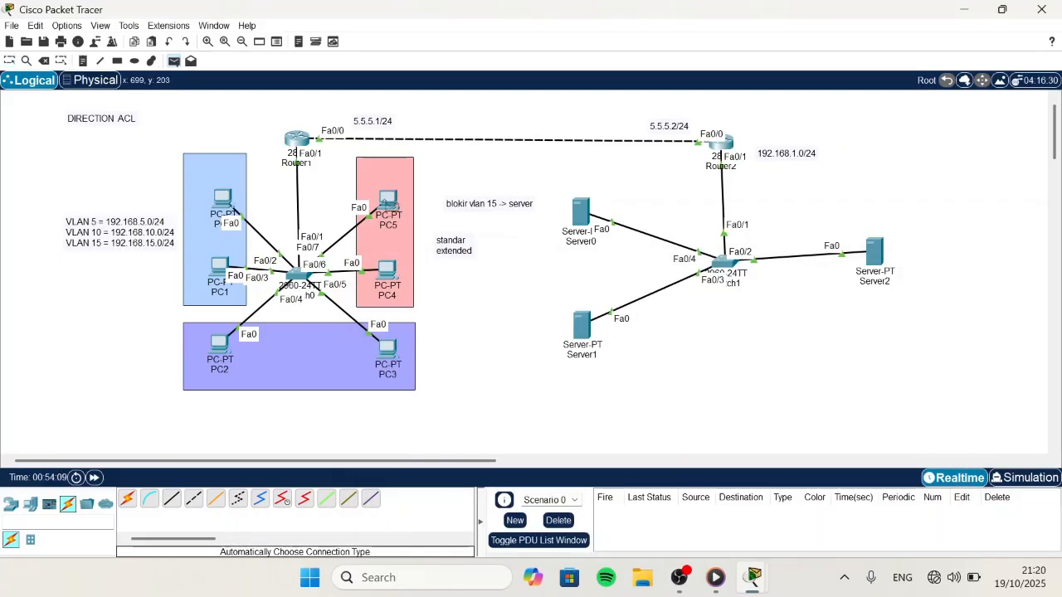
left_click(392, 202)
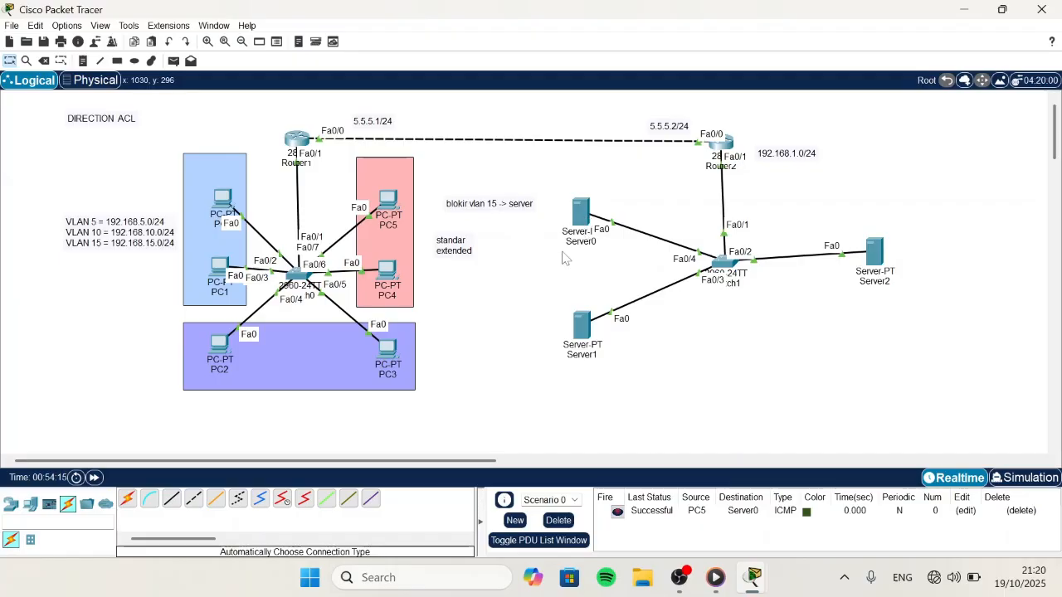
key("p")
left_click(388, 201)
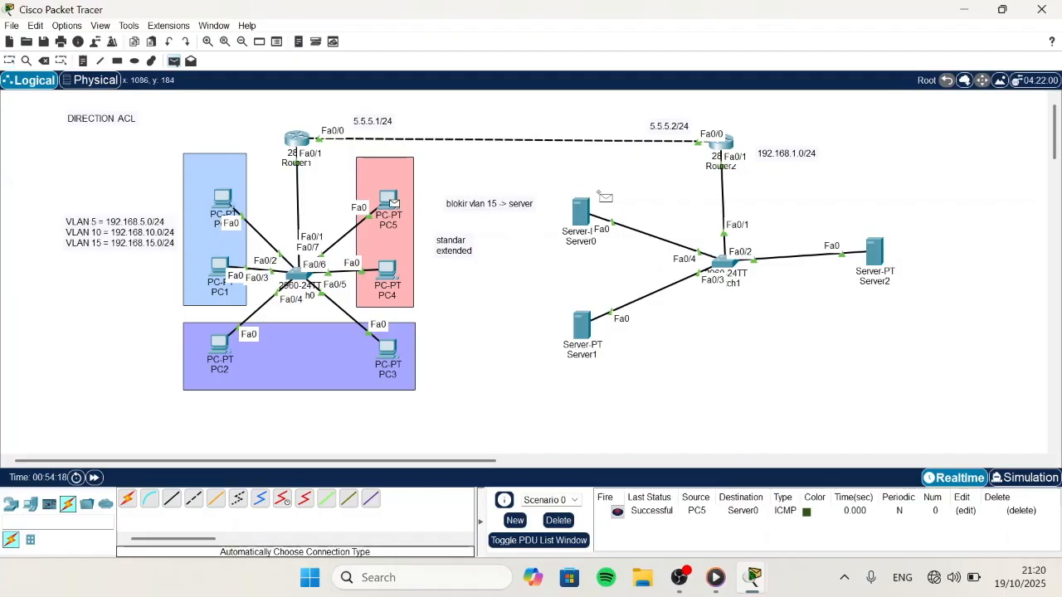
left_click(580, 212)
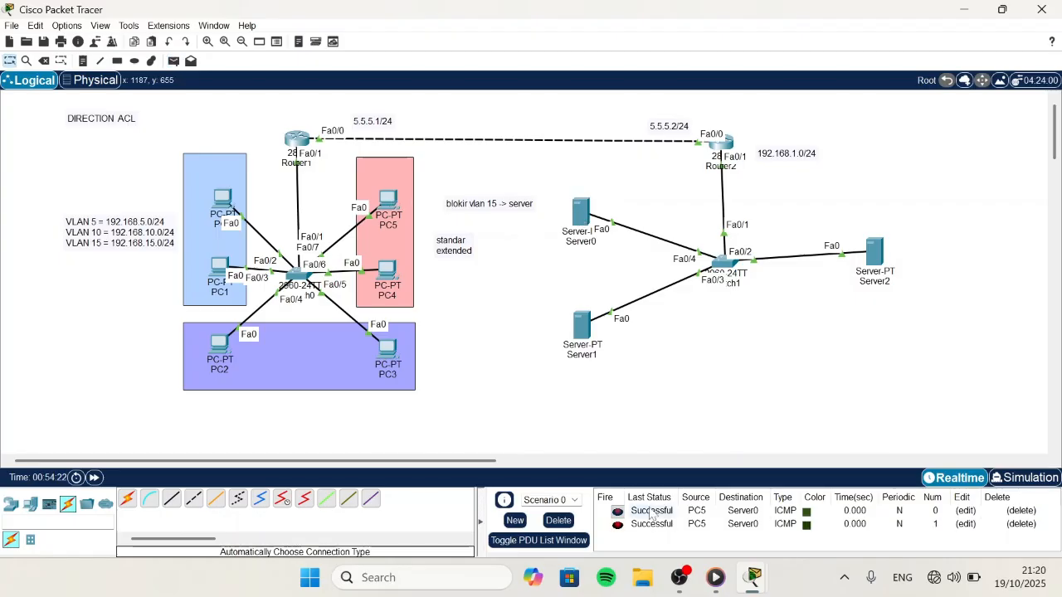
Step: Review the "ip access-group 1 out" command applied on fa0/0 in Router2's command line and return to the topology
left_click(718, 143)
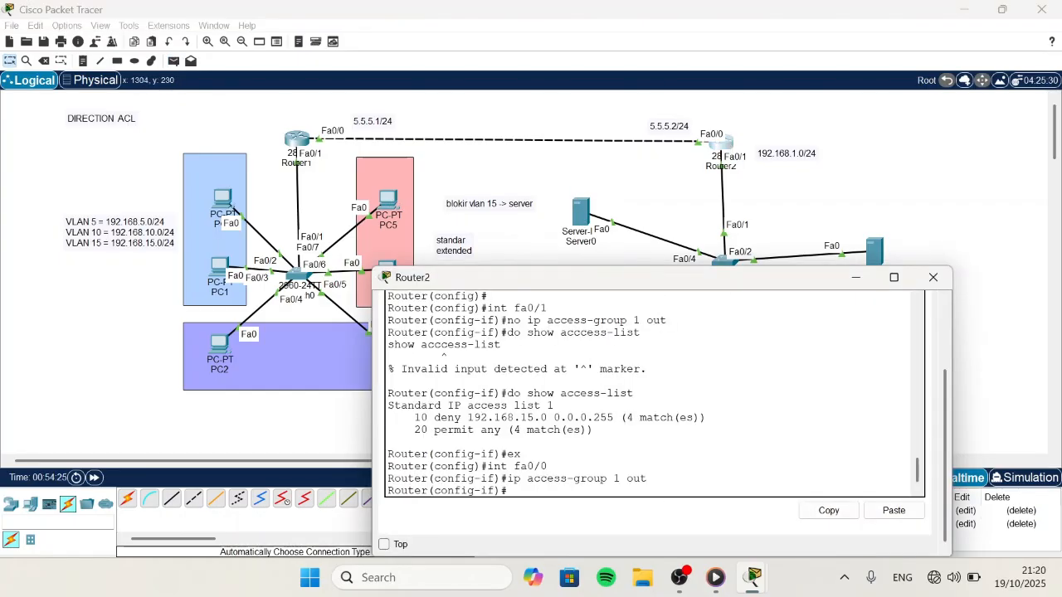
key("Up")
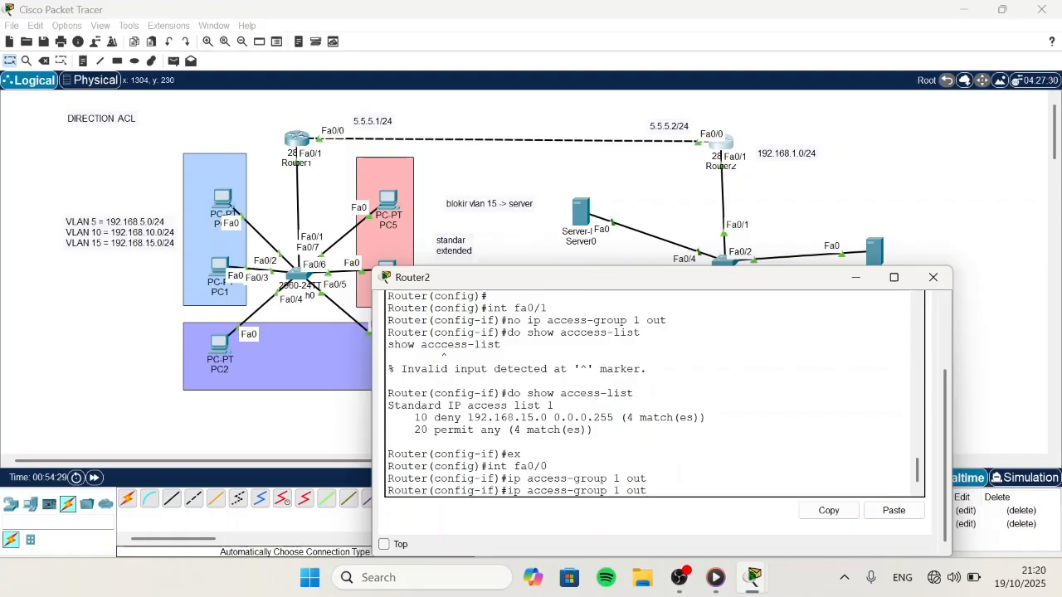
left_click_drag(646, 490, 521, 490)
left_click(522, 490)
left_click(933, 277)
Step: Reopen Router2's command line, end the current configuration session and re-enter global configuration mode with "conf t"
left_click(722, 141)
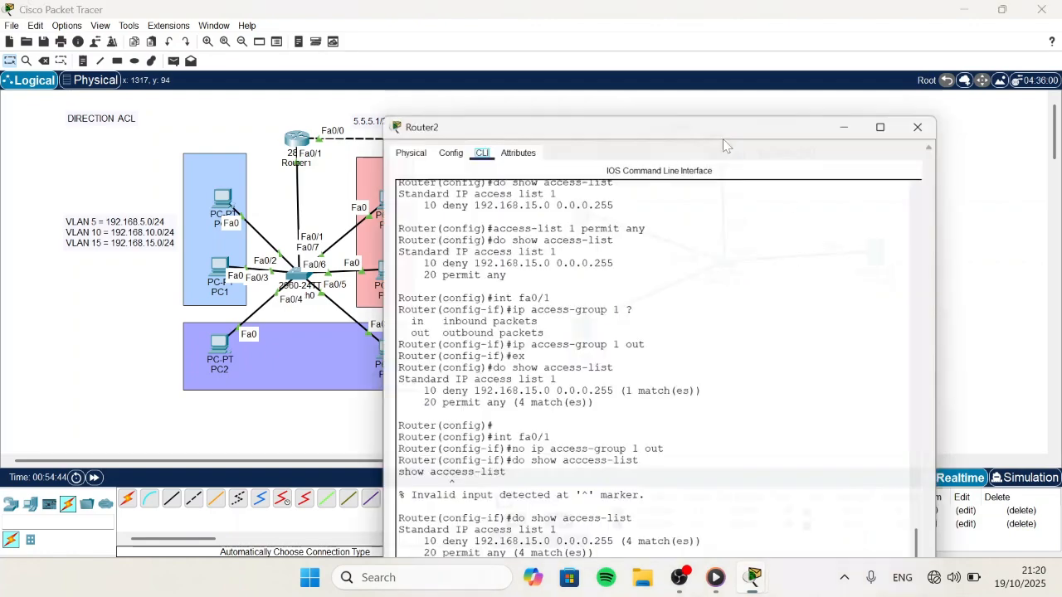
left_click_drag(722, 133, 732, 209)
scroll(664, 381, "down", 7)
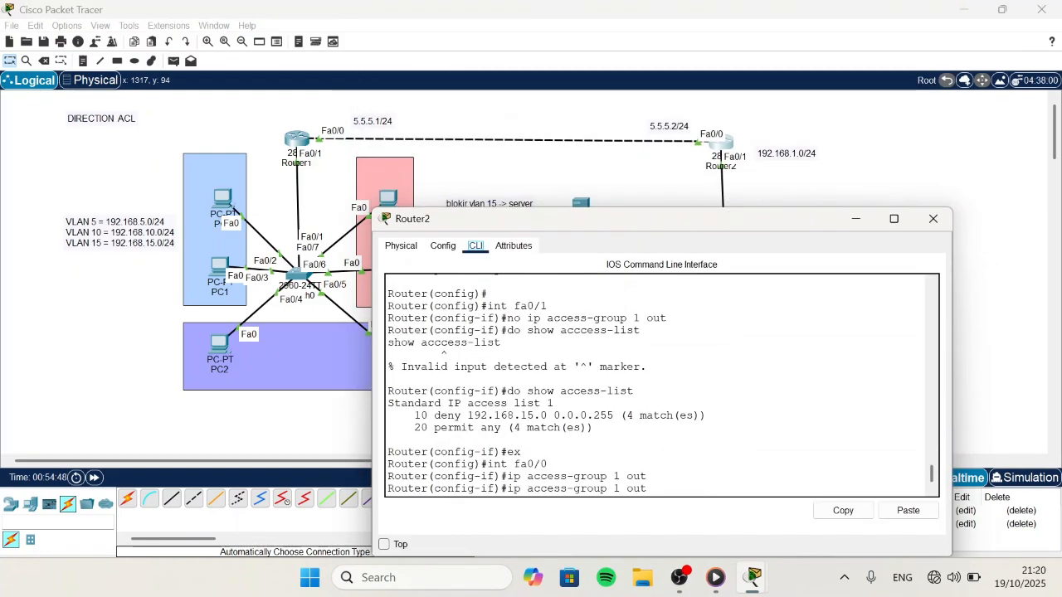
left_click(651, 489)
key("ctrl+z")
type("en")
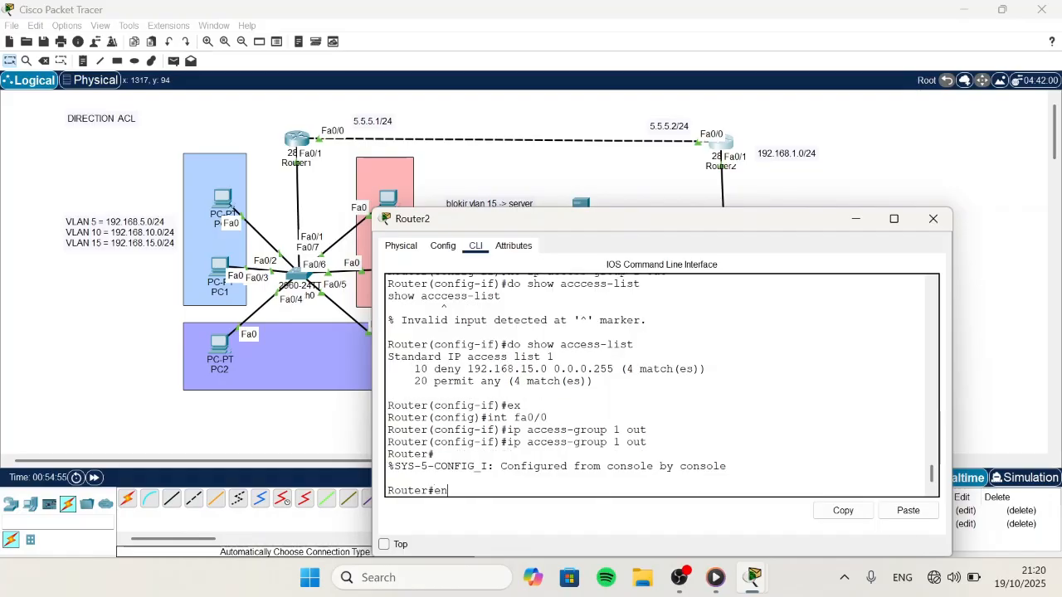
key("Return")
type("conf t")
key("Return")
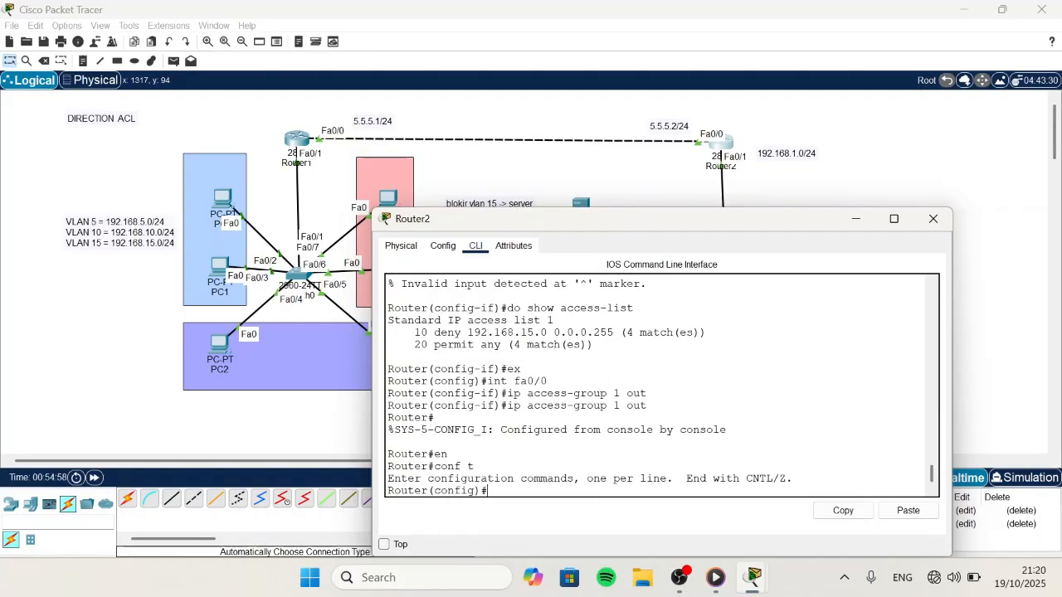
Step: On Router2's interface fa0/1, apply ACL 1 in the outbound direction with "ip access-group 1 out"
type("int fa0/1")
key("Return")
left_click_drag(550, 369, 388, 375)
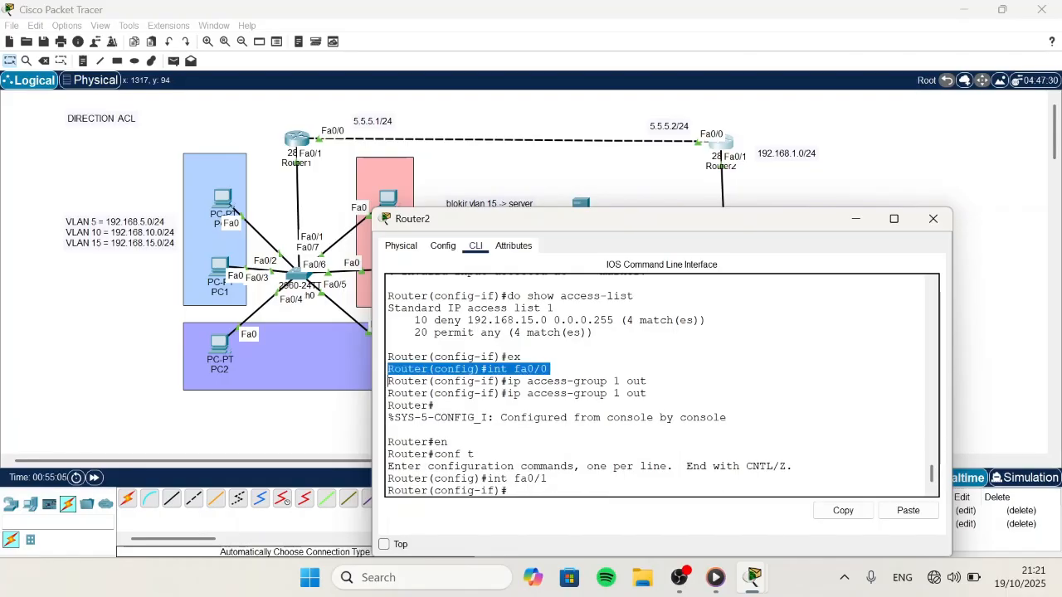
left_click(508, 490)
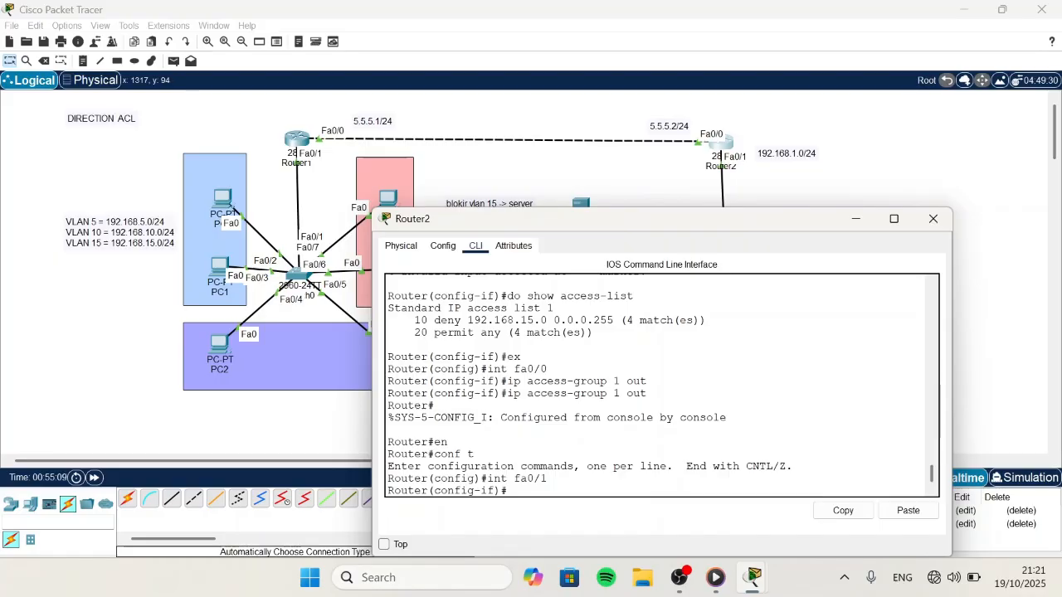
type("ip access-li")
key("BackSpace")
type("gro")
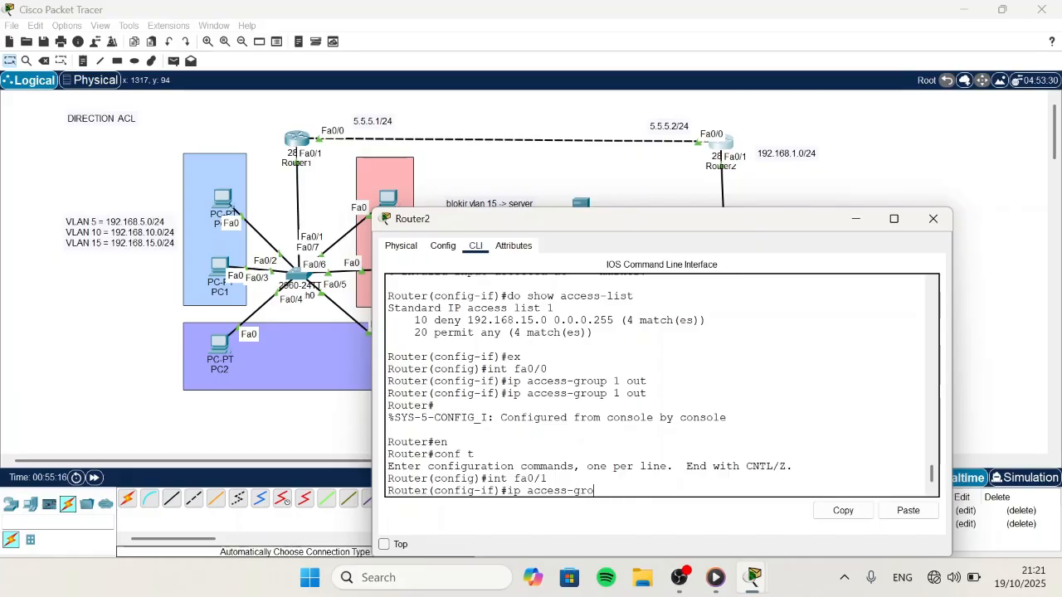
type("up 1 out")
scroll(661, 386, "up", 3)
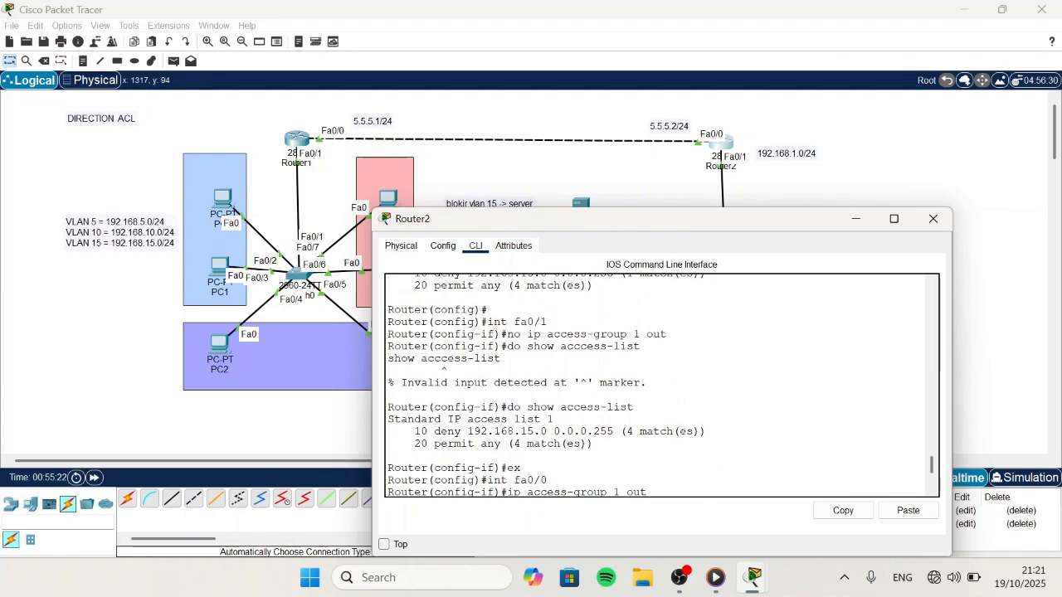
triple_click(548, 322)
left_click(548, 322)
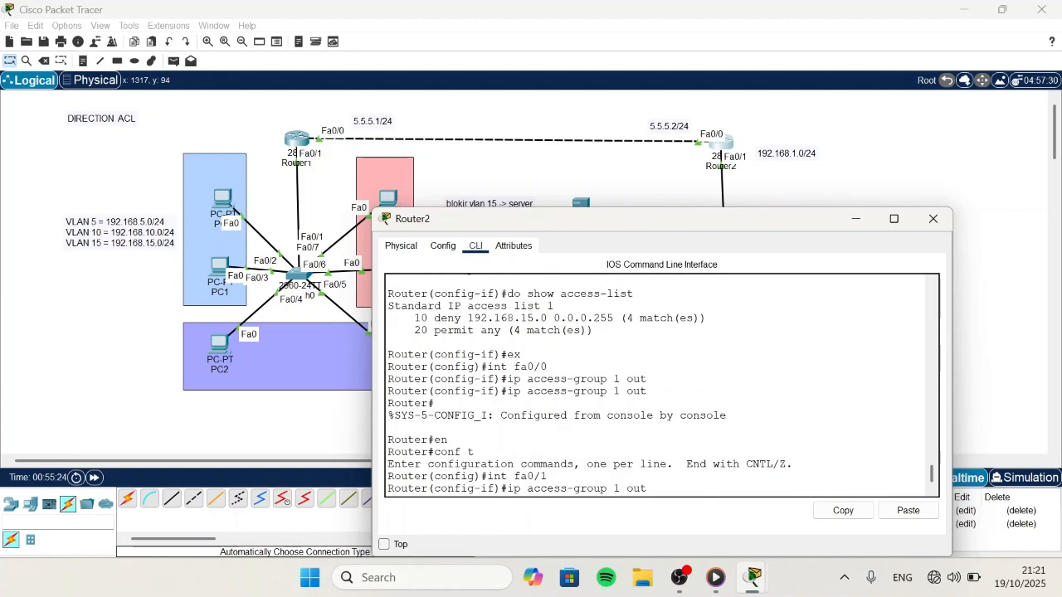
key("Return")
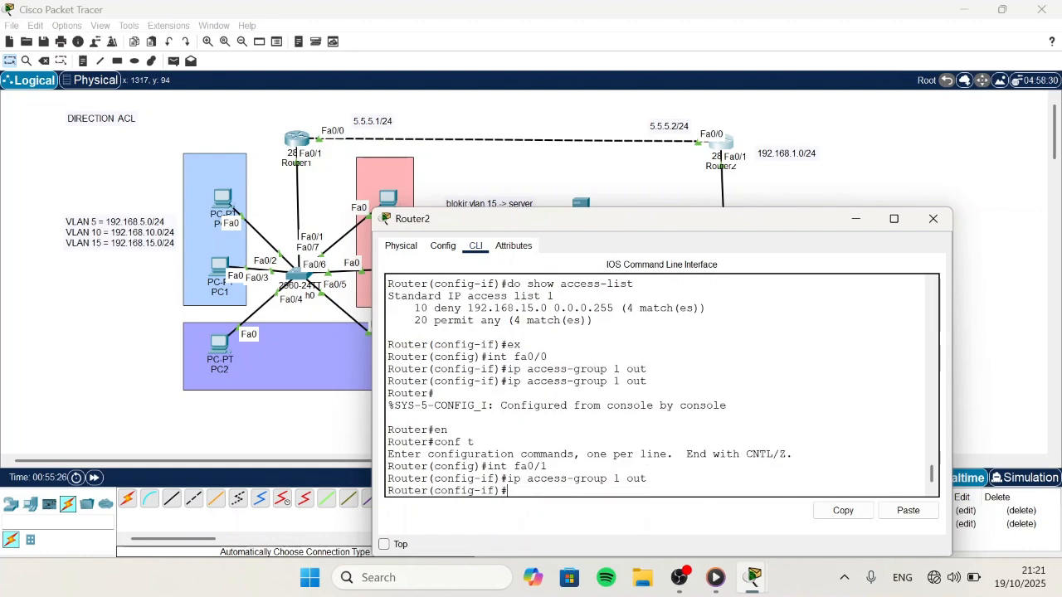
Step: Return to the topology, clear the PDU list and send a simple test PDU from PC5 to Server0
left_click(933, 218)
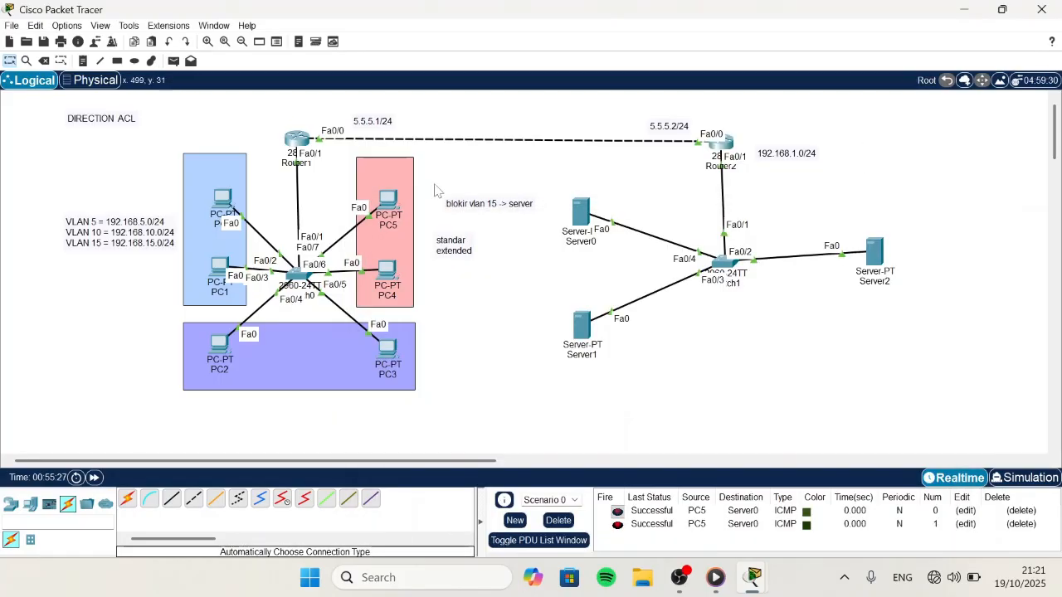
left_click(566, 523)
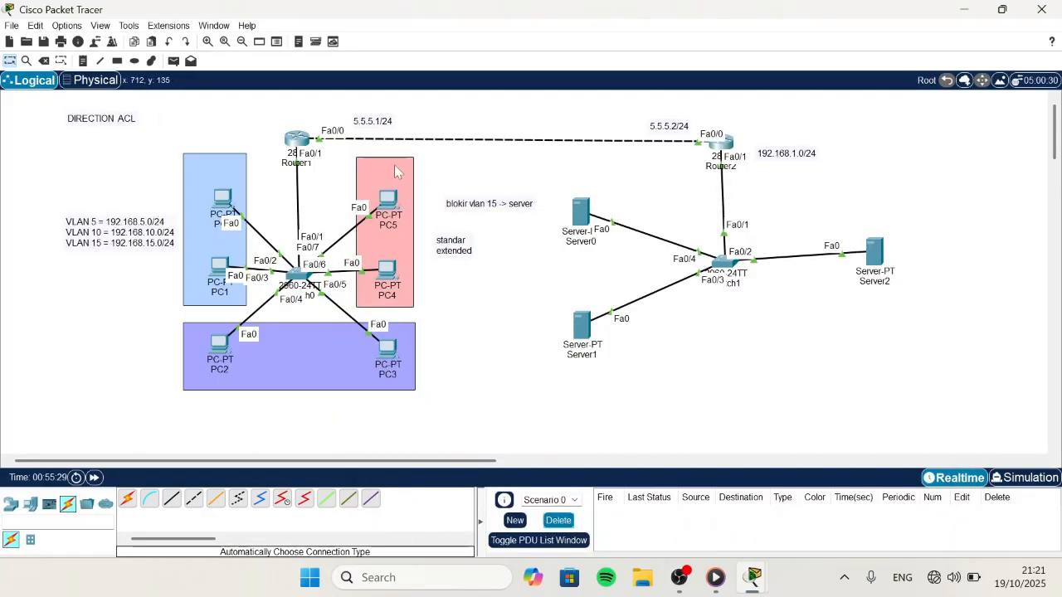
key("p")
left_click(389, 197)
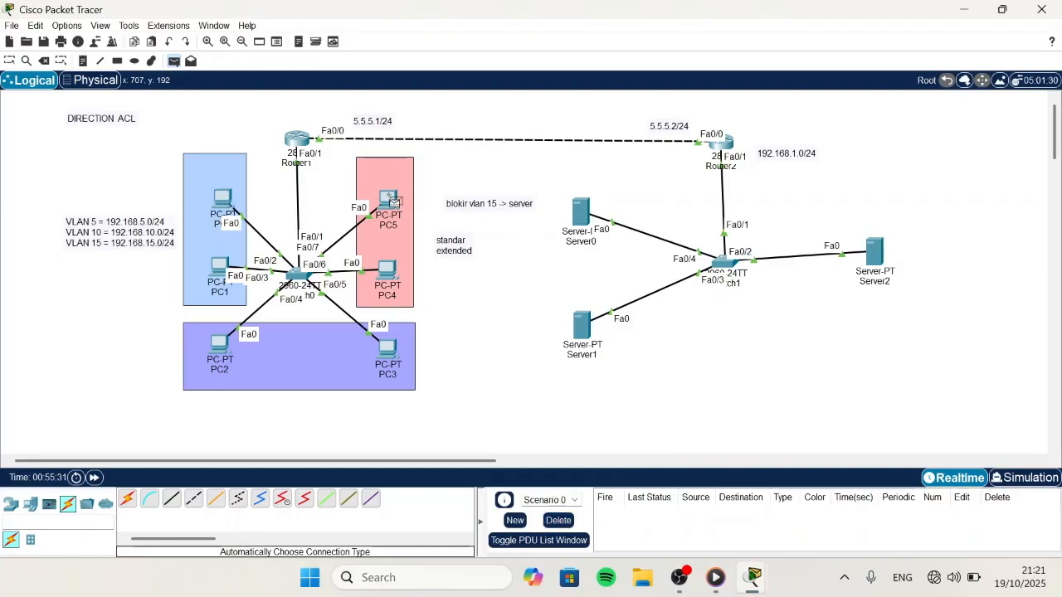
left_click(583, 214)
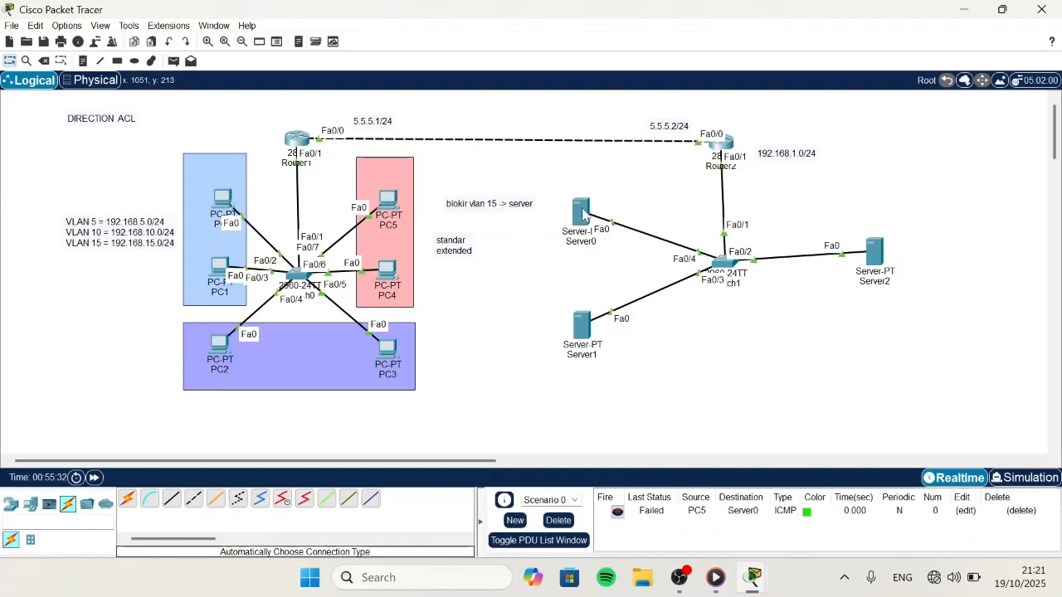
left_click(651, 511)
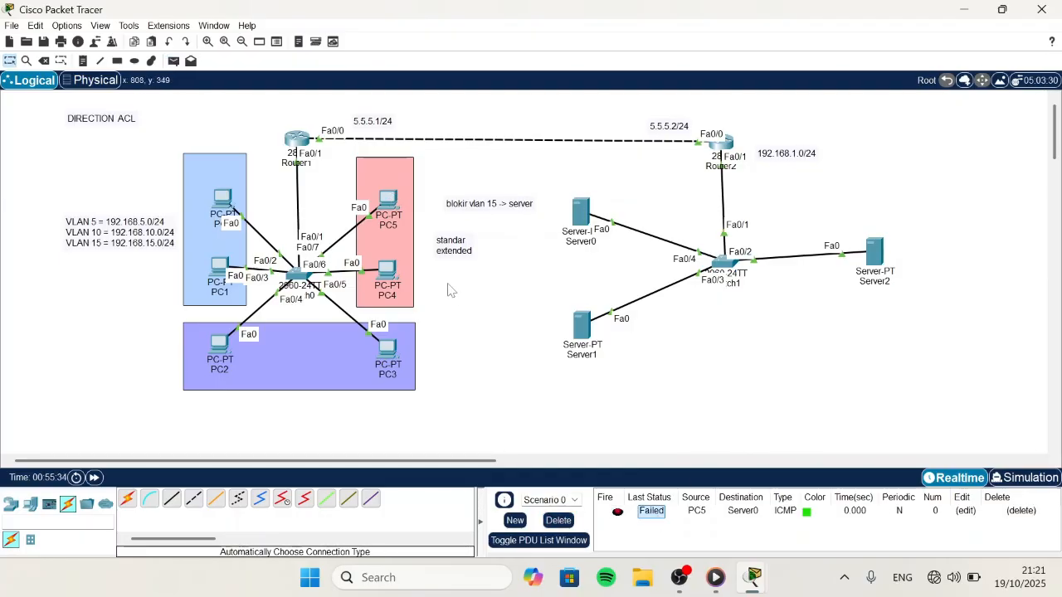
Step: Send a simple test PDU from PC4 to Server1 and check its status in the PDU list
key("p")
left_click(387, 270)
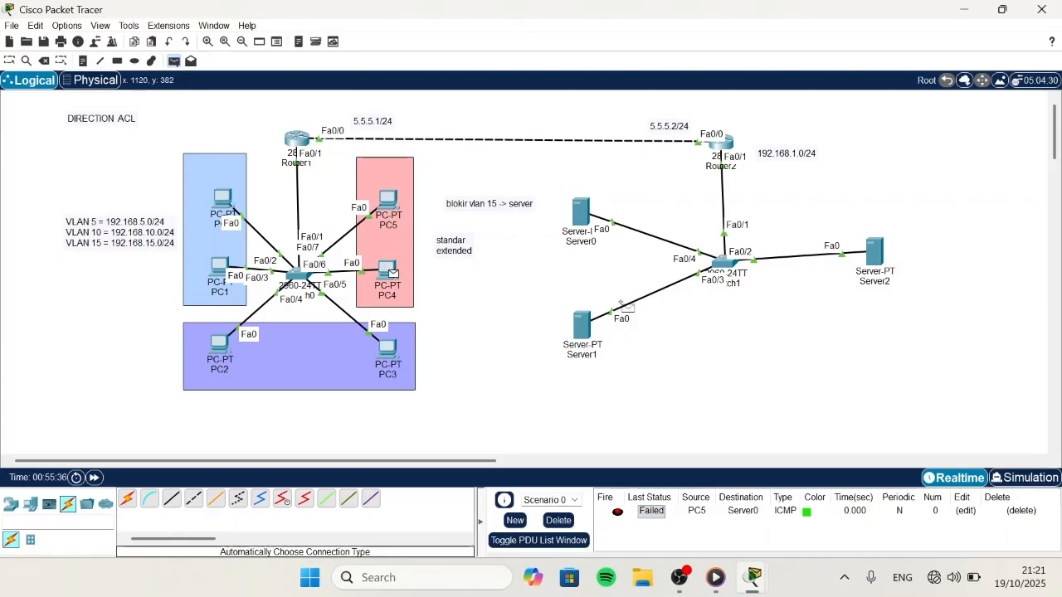
left_click(581, 325)
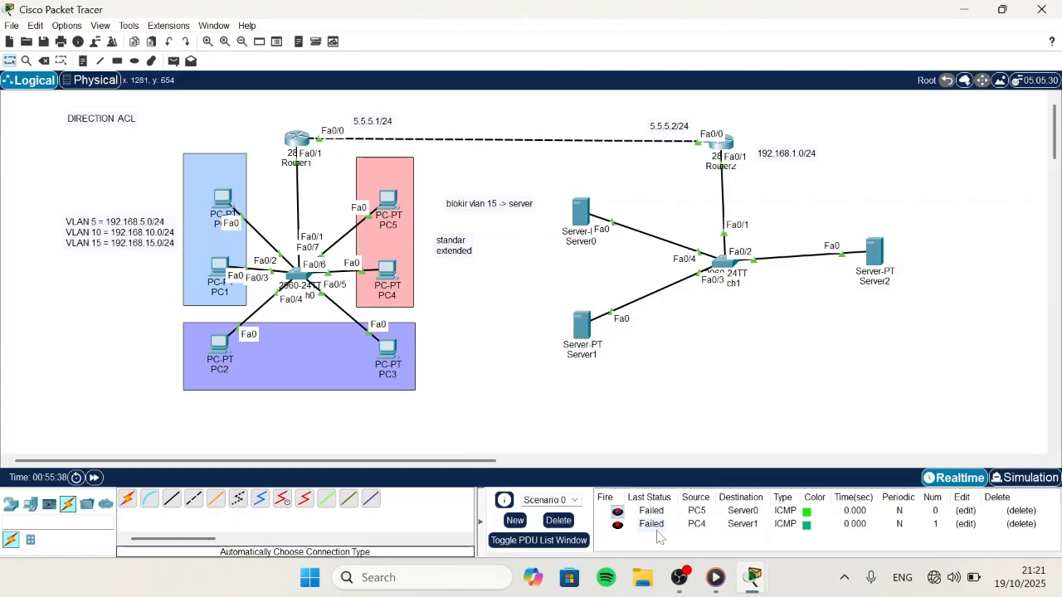
left_click(655, 529)
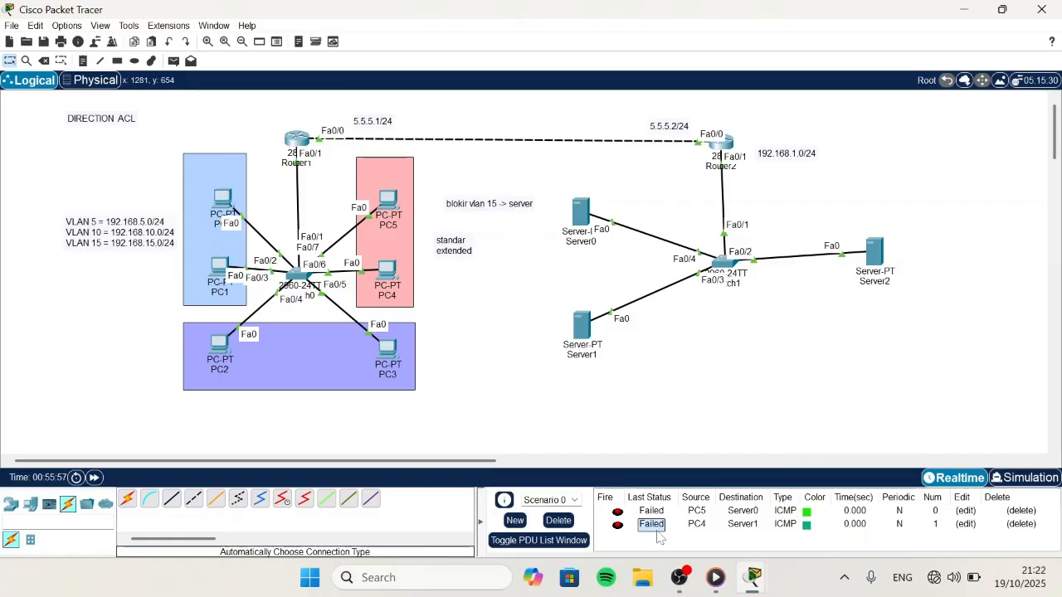
Step: Send a simple test PDU from PC4 to Router2, check its status, and clear the PDU list
key("p")
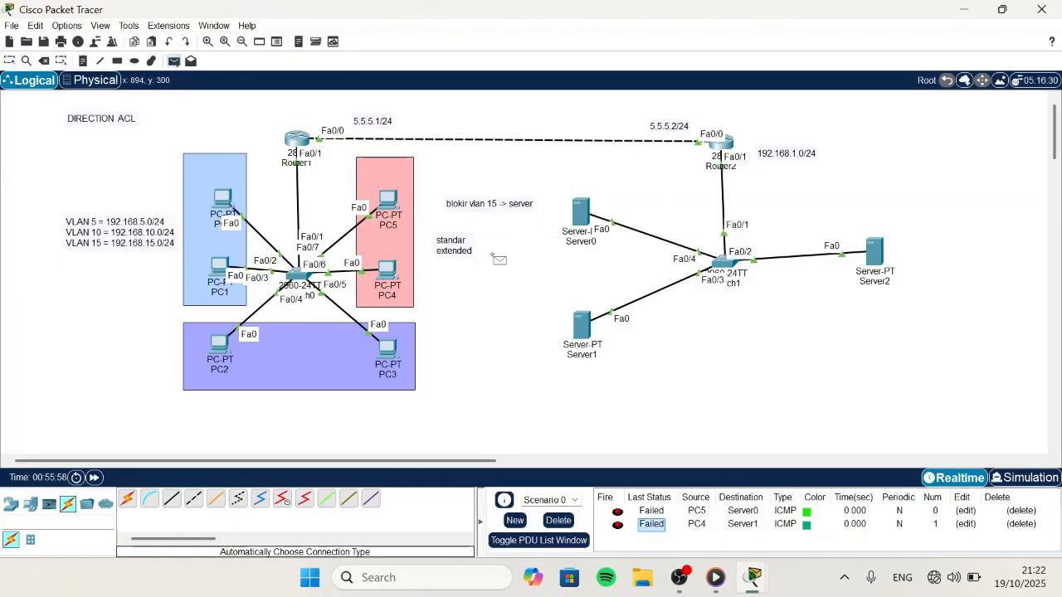
left_click(381, 270)
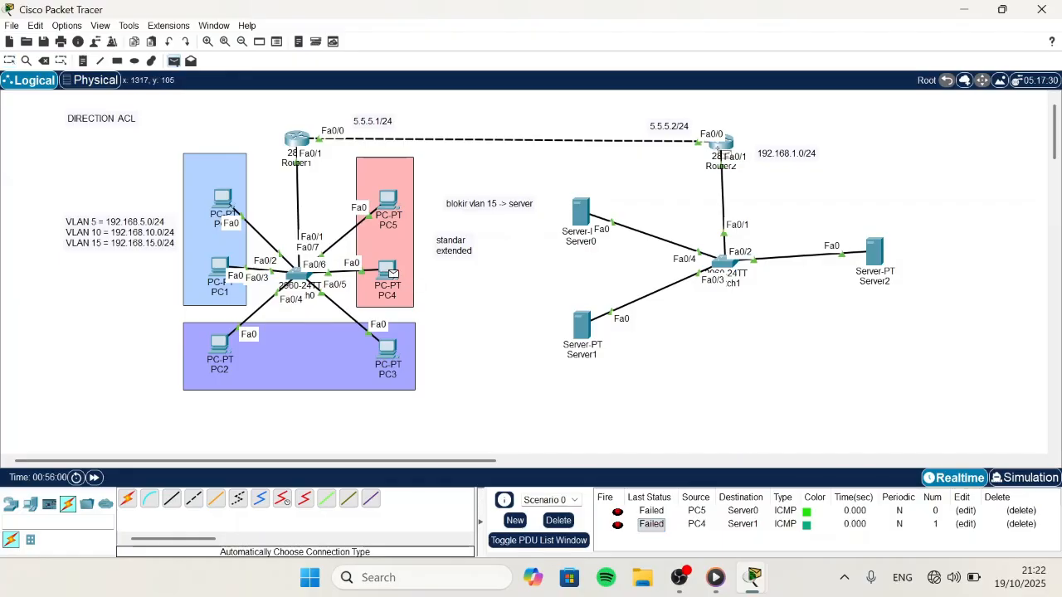
left_click(722, 146)
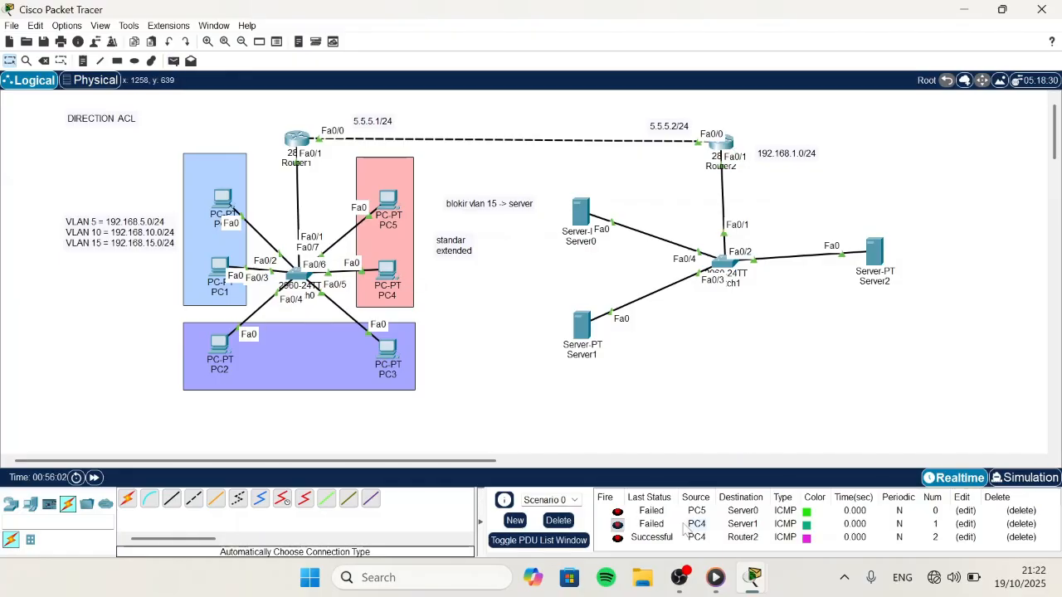
left_click(652, 539)
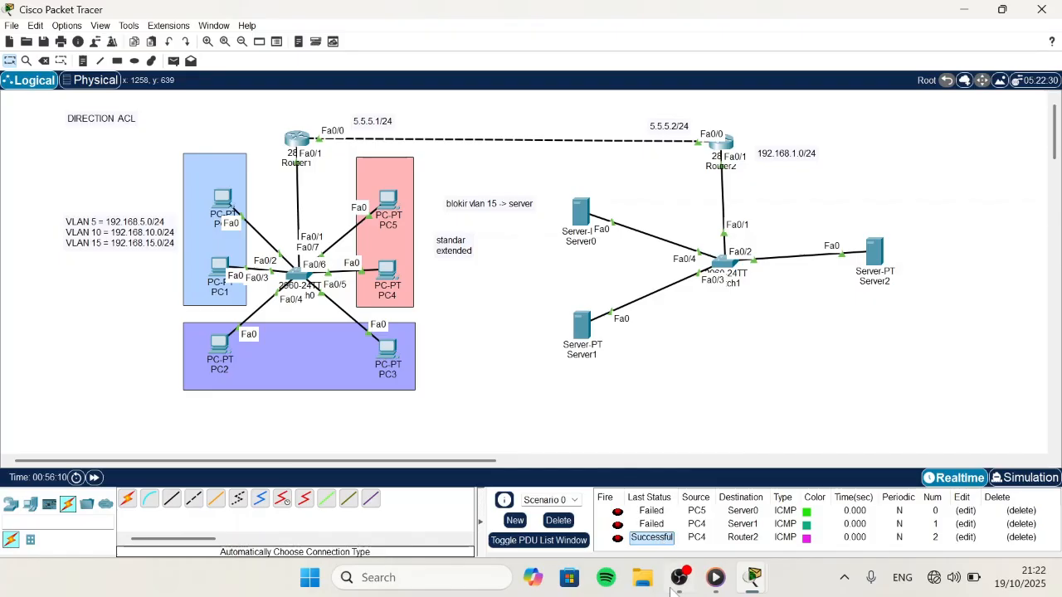
left_click(558, 520)
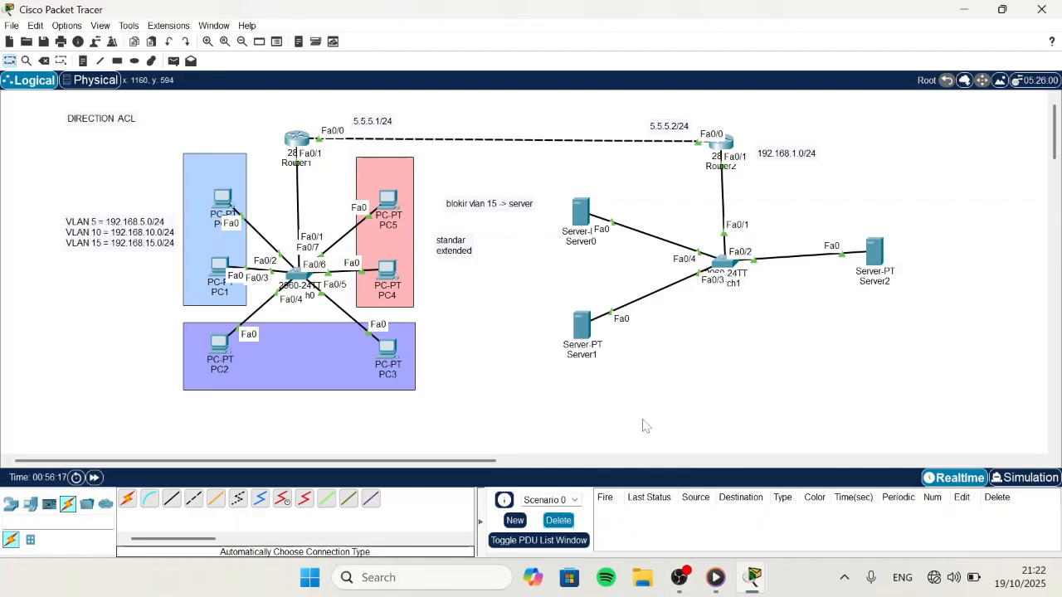
Step: In Router2's command line, remove the outbound ACL 1 from interface fa0/1 with "no ip access-group 1 out"
left_click(721, 143)
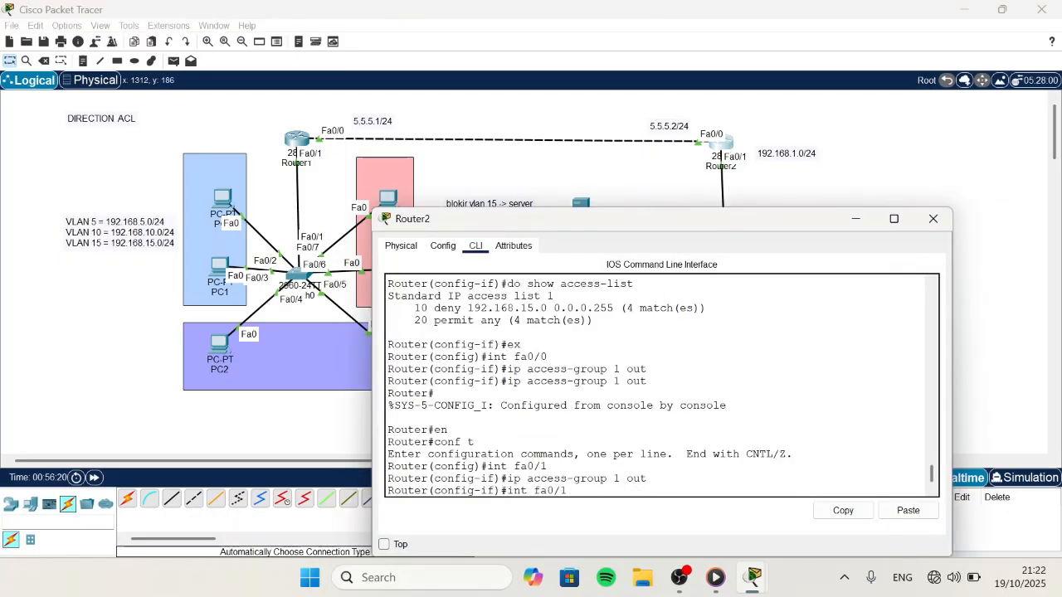
key("Up")
key("Up")
key("Up")
key("Up")
key("Up")
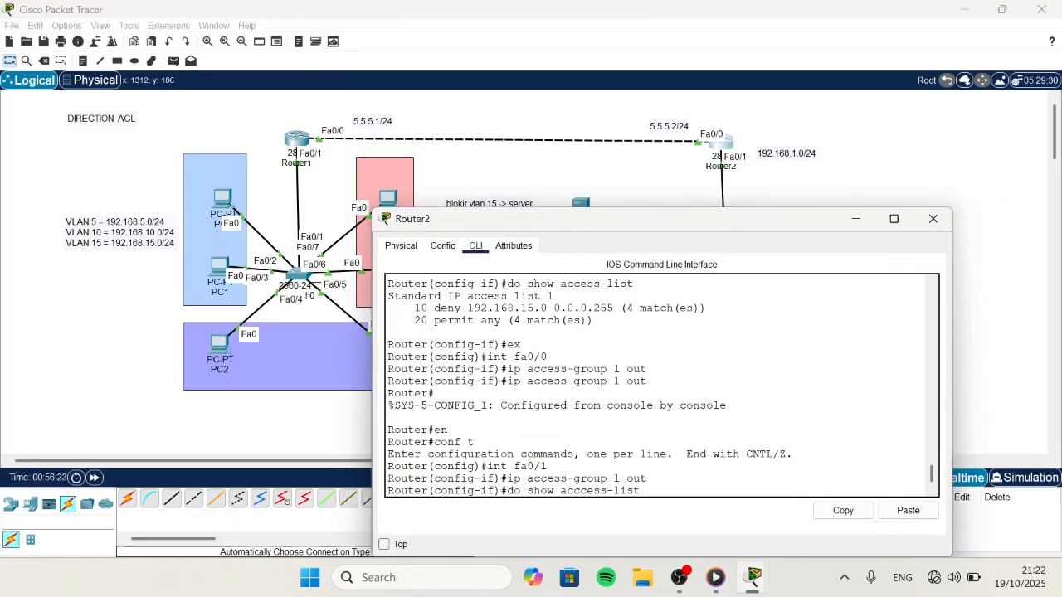
key("Up")
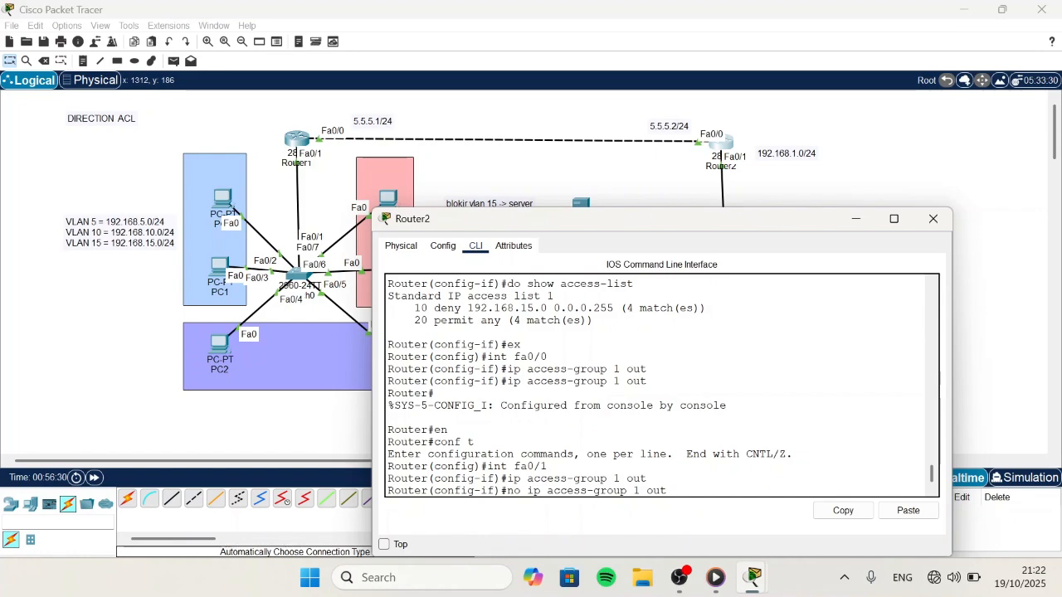
key("Return")
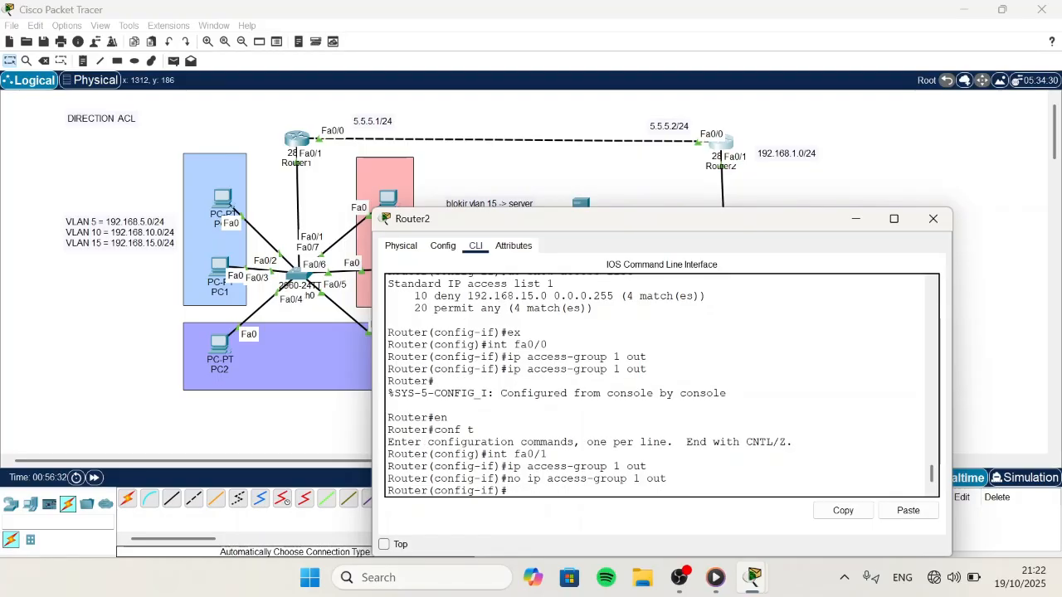
Step: Switch Router2 to interface fa0/0 and remove the outbound ACL 1 from it with "no ip access-group 1 out"
type("ex")
key("Return")
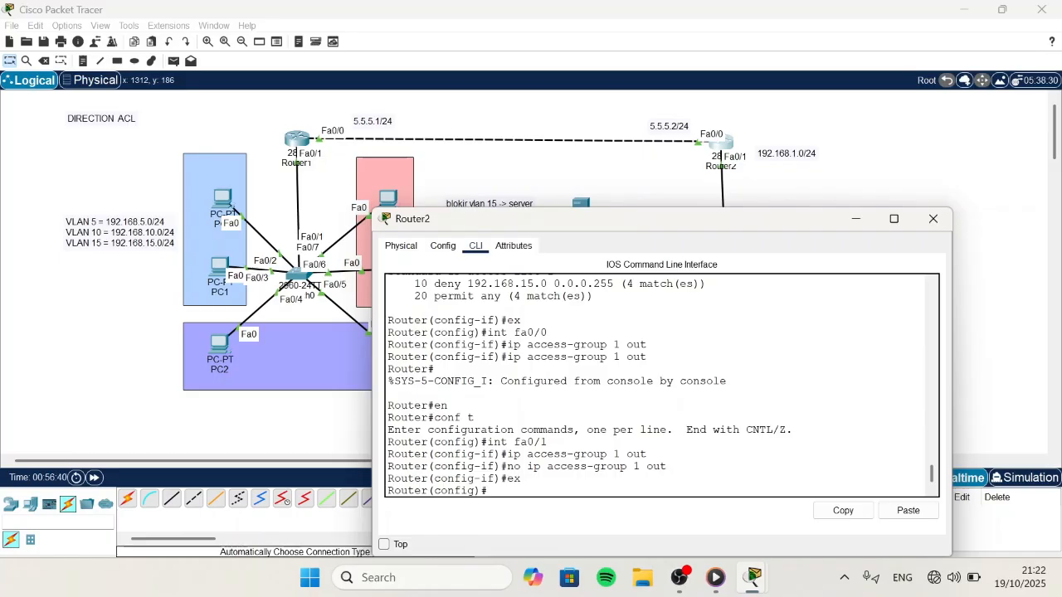
type("int fa0/0")
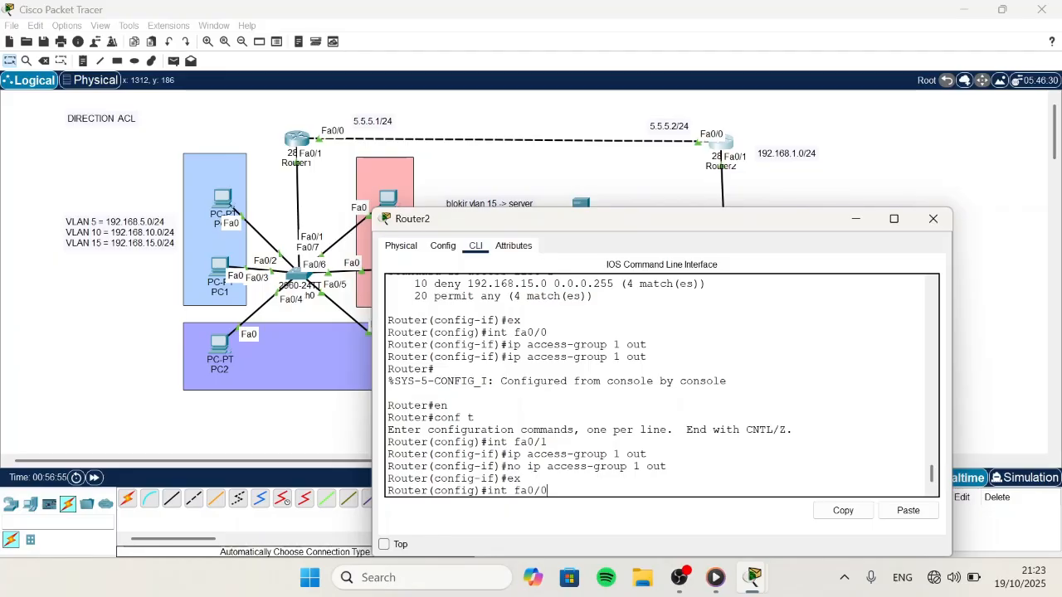
key("Return")
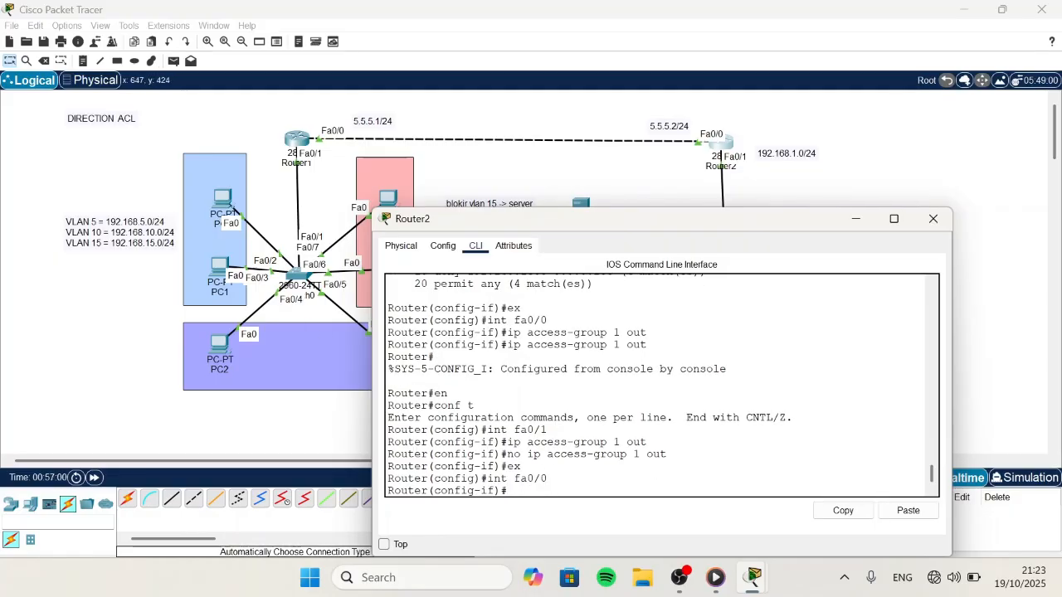
left_click_drag(547, 320, 388, 323)
left_click_drag(647, 333, 507, 333)
left_click(535, 491)
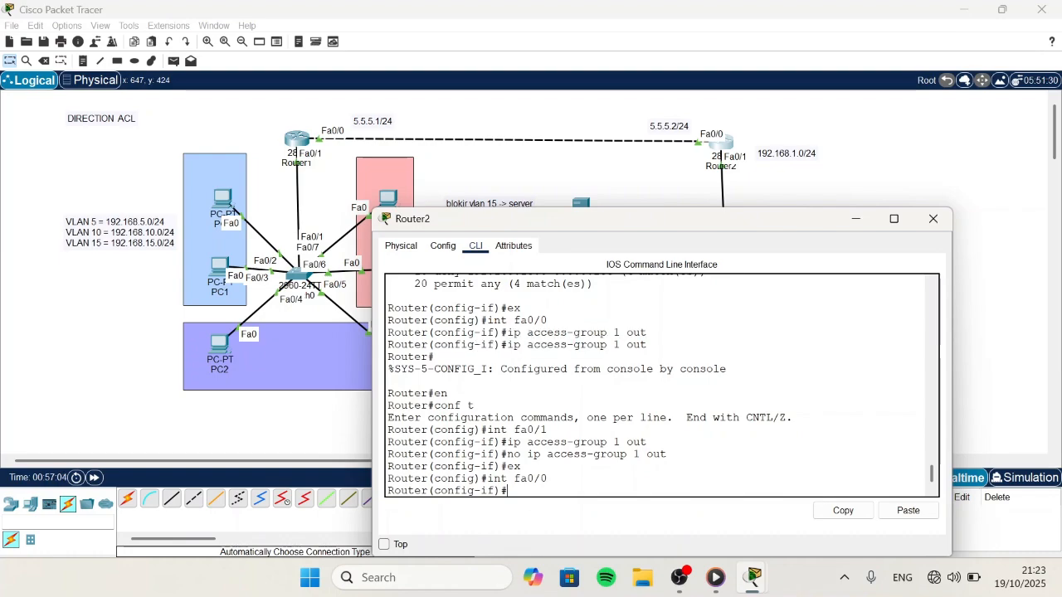
key("Up")
key("Up")
key("Up")
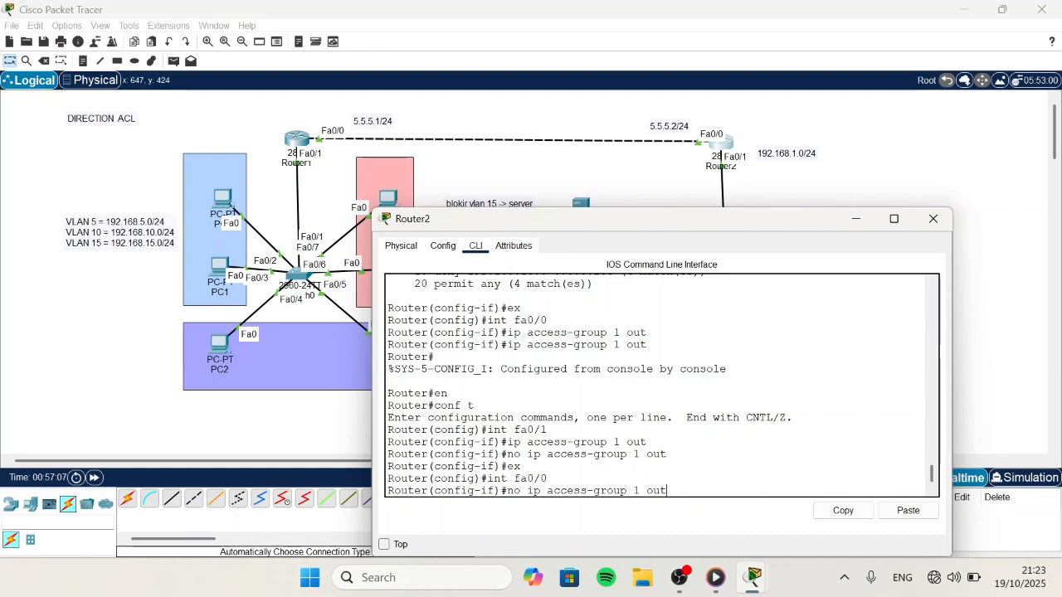
key("Return")
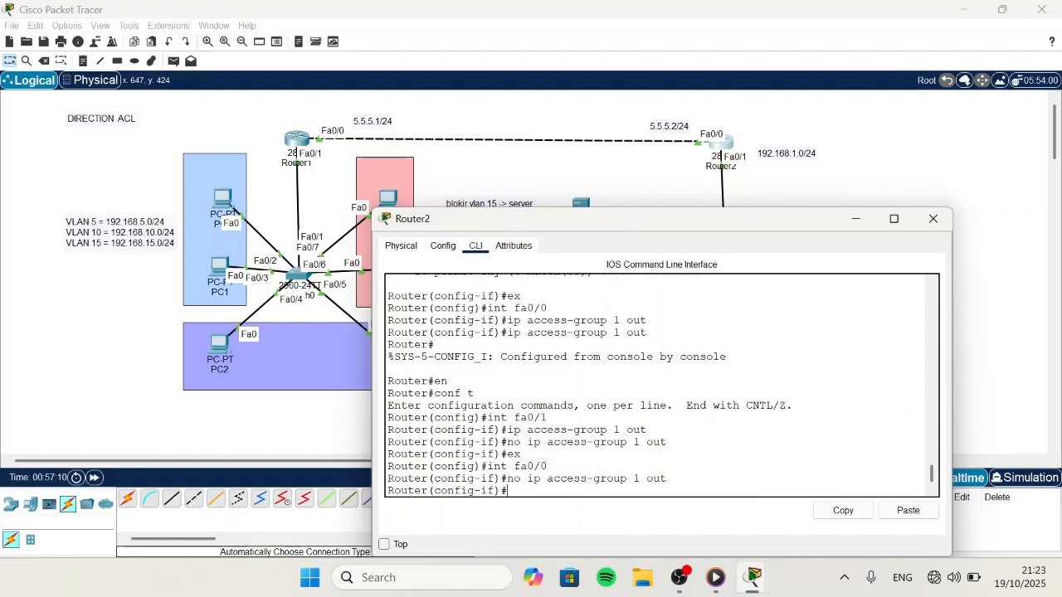
Step: Apply ACL 1 inbound on Router2's interface fa0/0 with "ip access-group 1 in"
type("ip access-group 1 in")
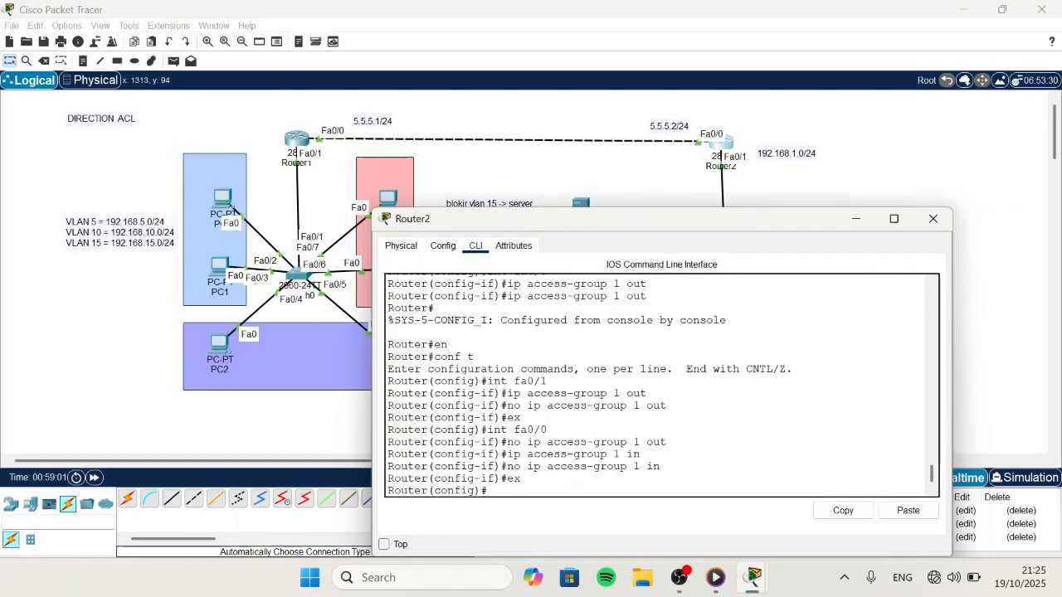
Step: Display Router2's running configuration with "do show run"
type("do show")
type(" run")
key("Return")
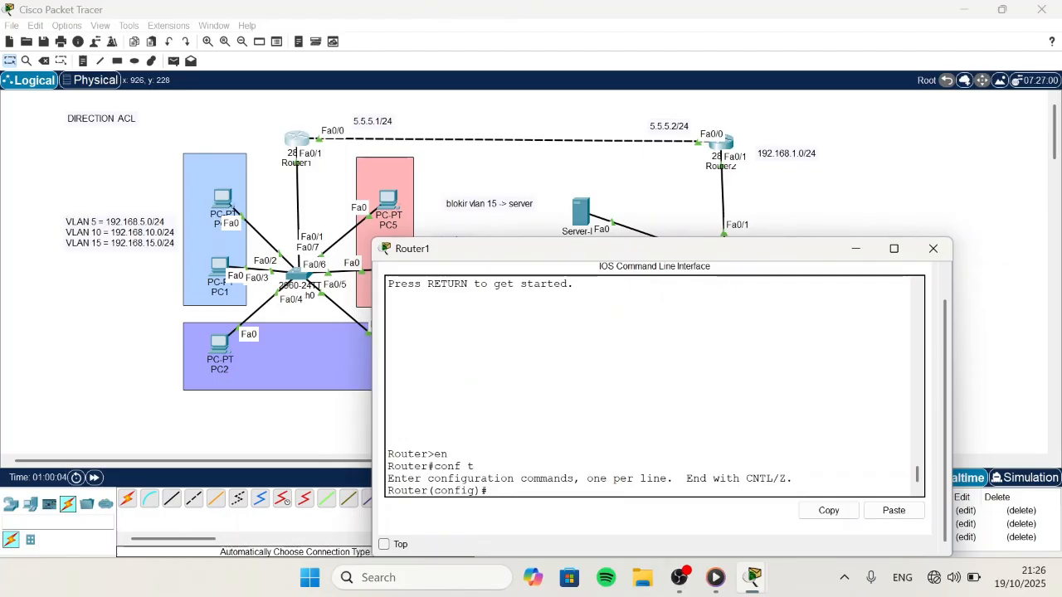
Step: On Router1, paste ACL 1 denying 192.168.15.0 0.0.0.255 and permitting any, and list it with "do show access-list"
left_click(894, 510)
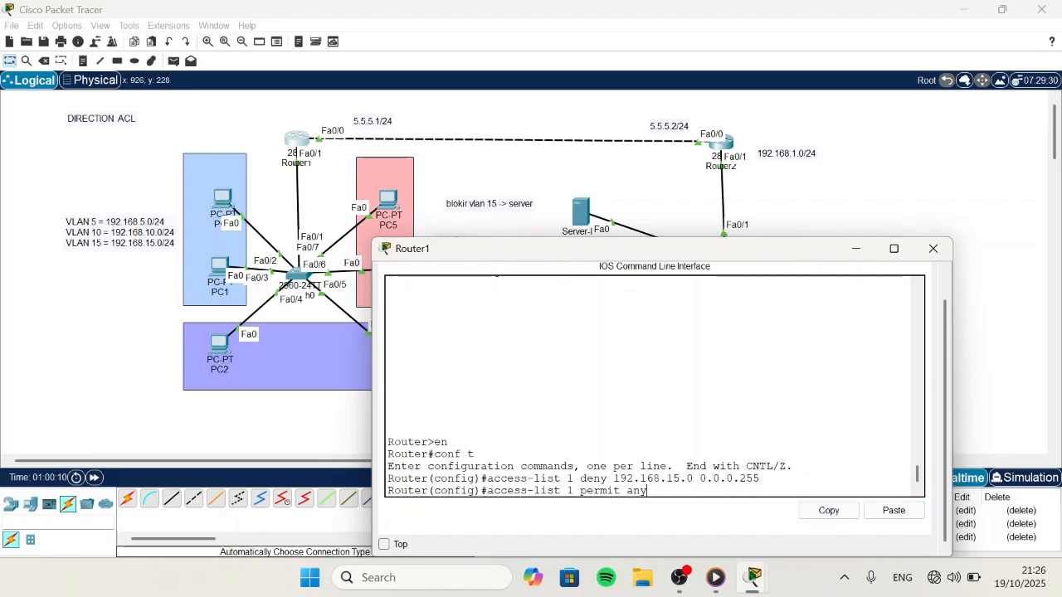
key("Return")
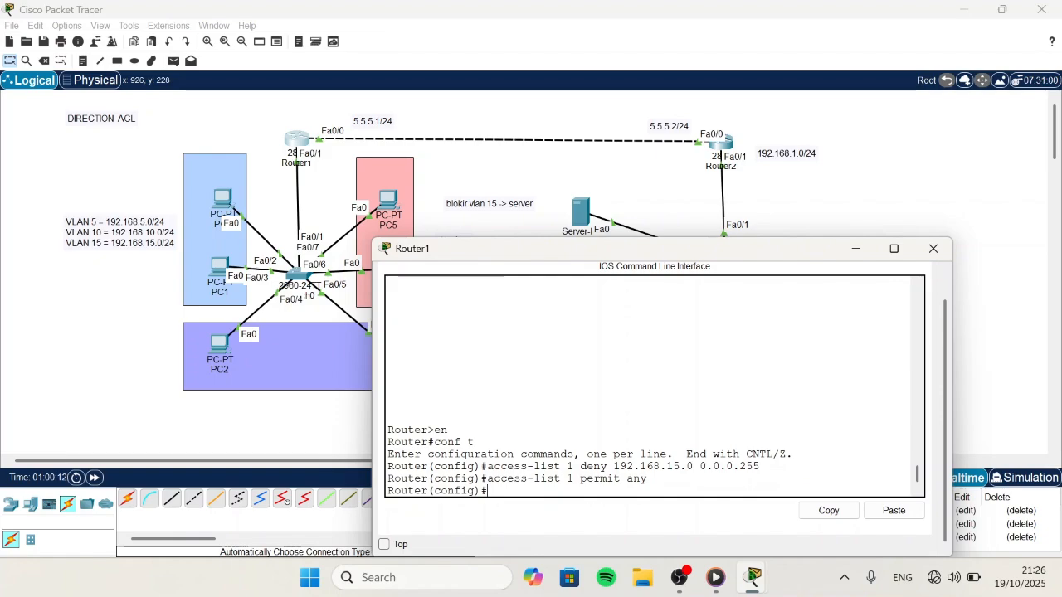
type("do show access-list")
key("Return")
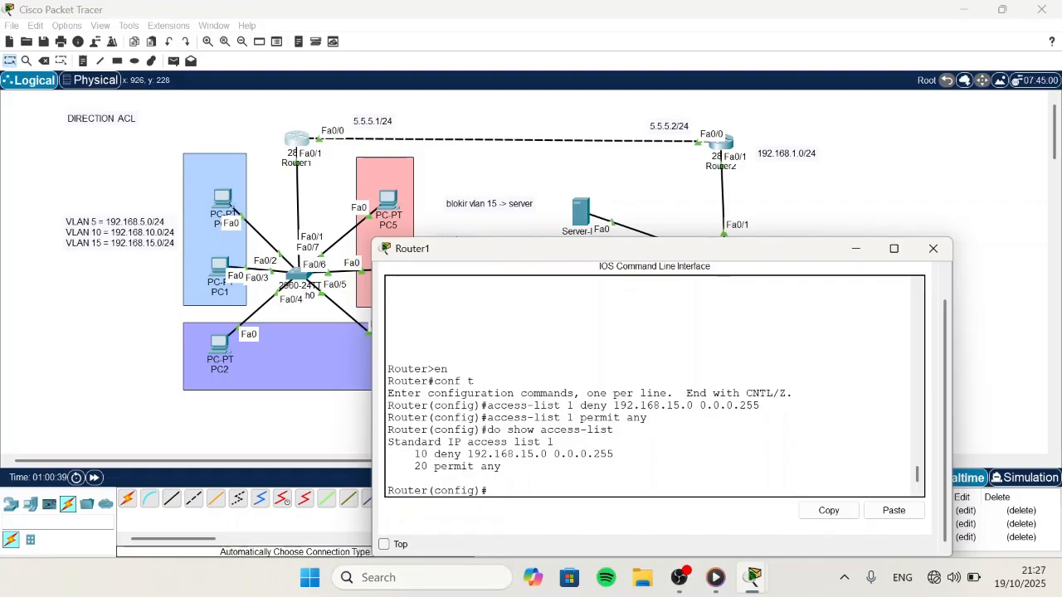
type("nt fa0/1")
key("Return")
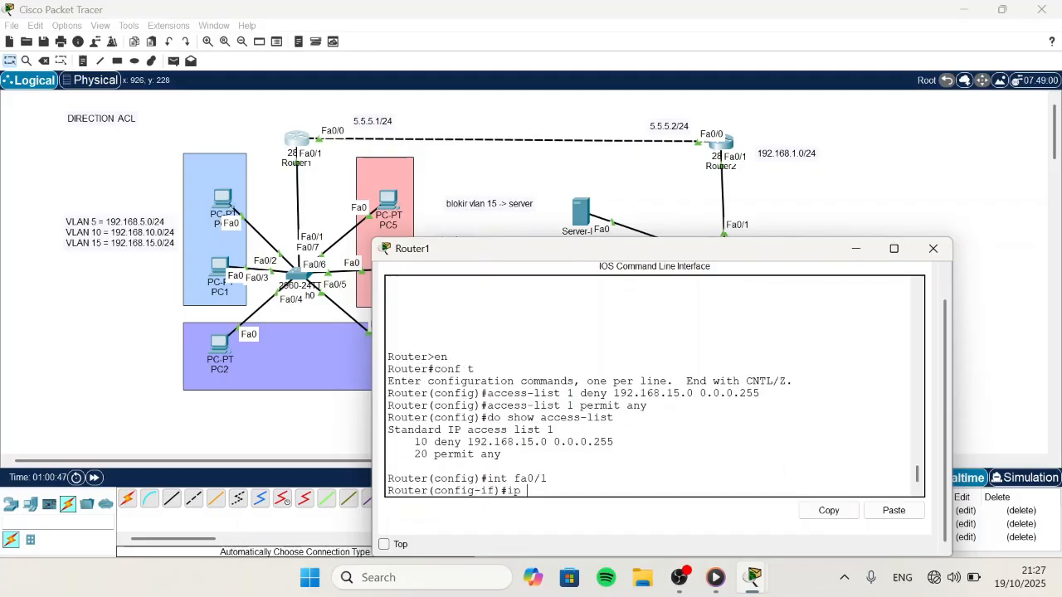
type("ess-gro")
type("up")
type(" 1")
key("BackSpace")
key("BackSpace")
key("BackSpace")
key("BackSpace")
key("BackSpace")
key("BackSpace")
key("BackSpace")
key("BackSpace")
key("BackSpace")
key("BackSpace")
key("BackSpace")
key("BackSpace")
key("BackSpace")
key("BackSpace")
key("BackSpace")
key("BackSpace")
key("BackSpace")
type("ex")
key("Return")
Step: Apply ACL 1 inbound on Router1's subinterface fa0/1.15 with "ip access-group 1 in", exit, and list the access lists
type("int fa0/1")
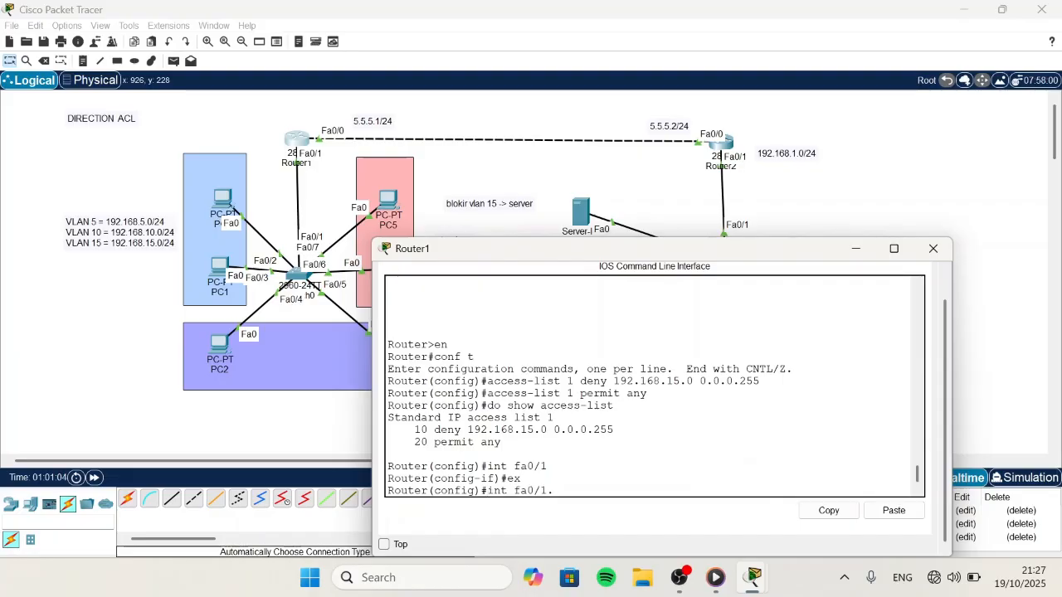
type(".15")
key("Return")
type("ex")
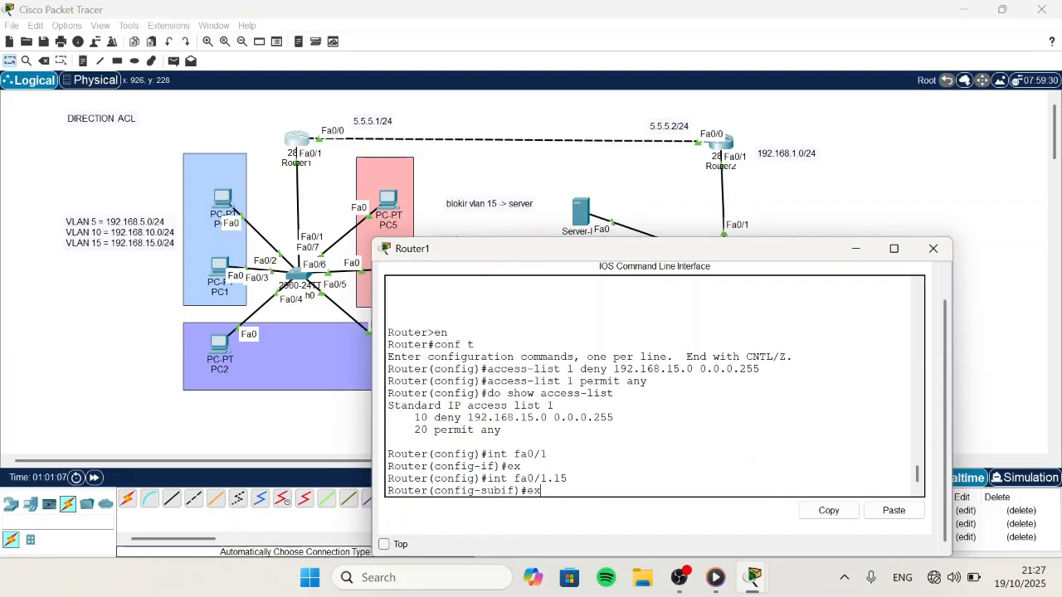
key("BackSpace")
key("BackSpace")
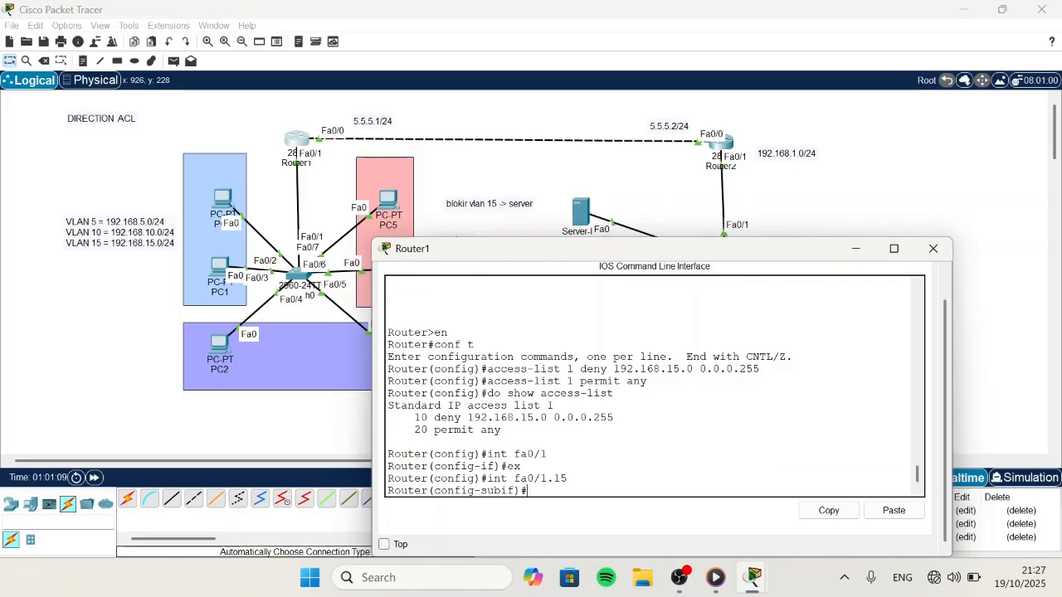
type("ip access-group 1 in")
key("Return")
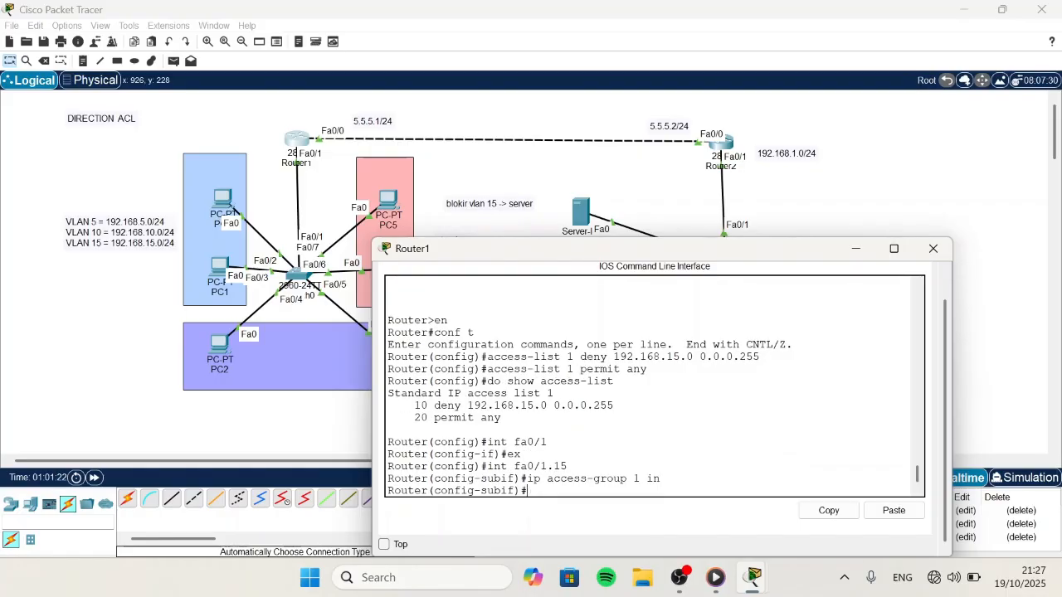
type("ex")
key("Return")
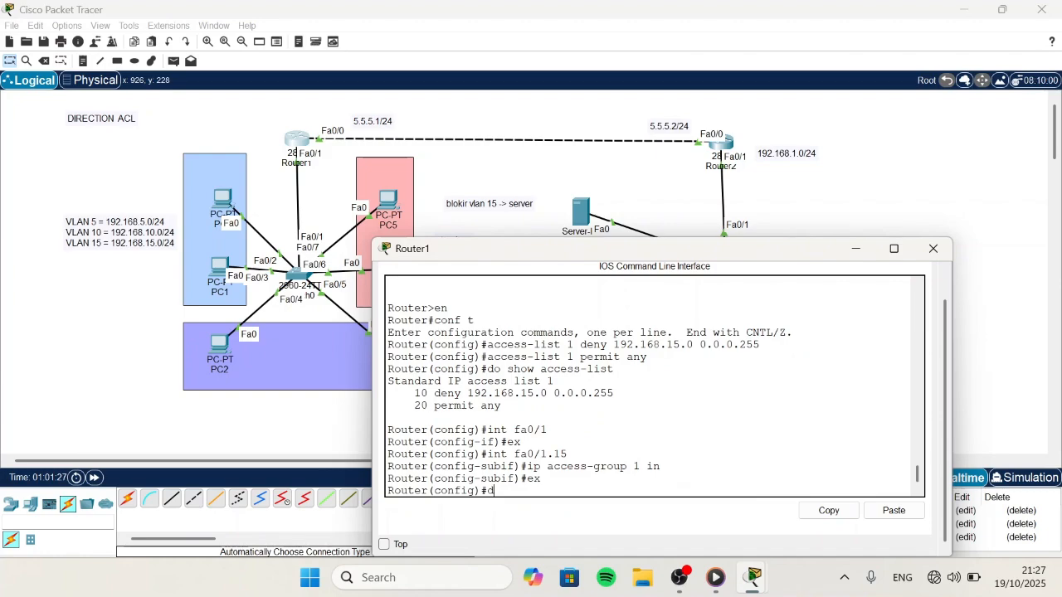
type("ended")
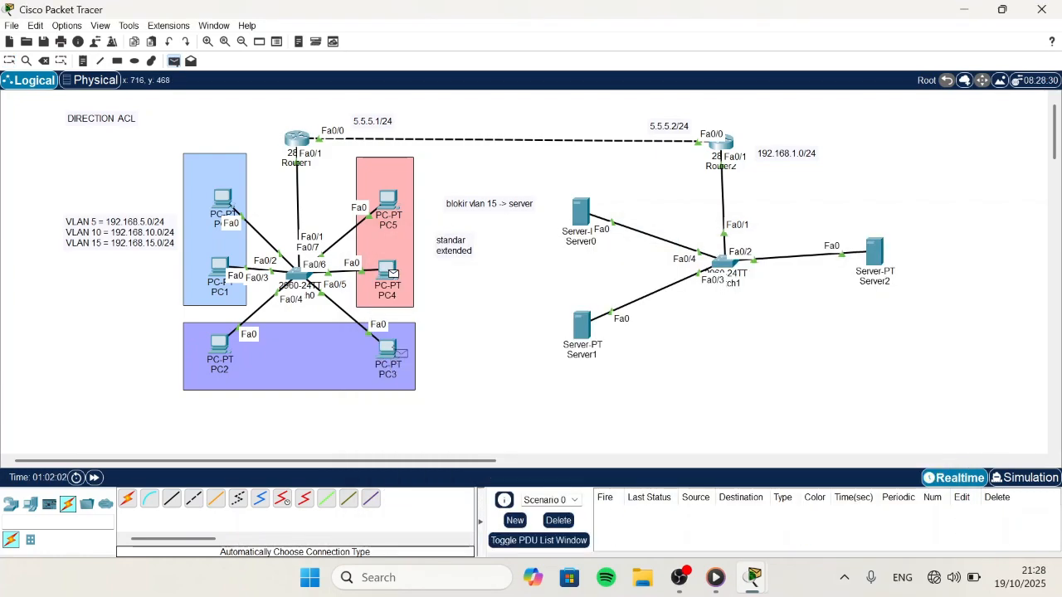
Step: Send simple test PDUs from PC4 to PC3 and from PC5 to PC1, check their status, and clear the PDU list
left_click(397, 350)
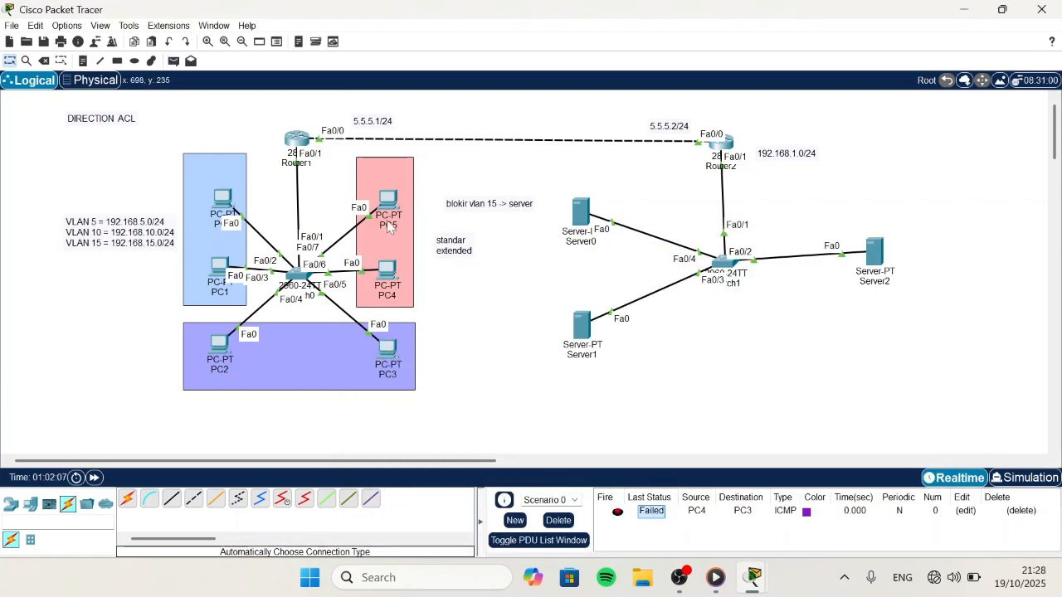
key("p")
left_click(389, 200)
left_click(220, 264)
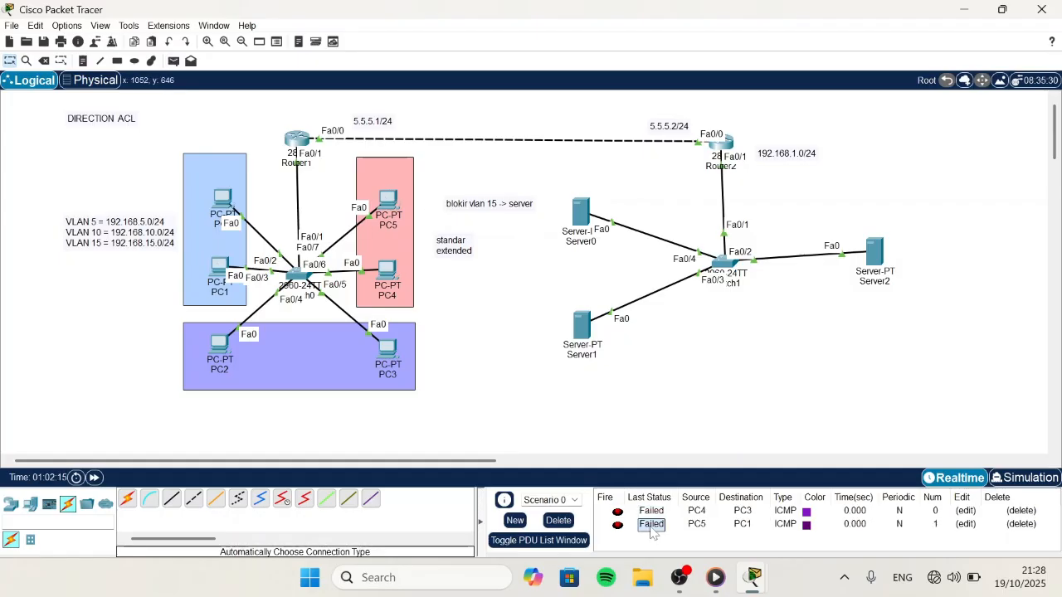
left_click(558, 521)
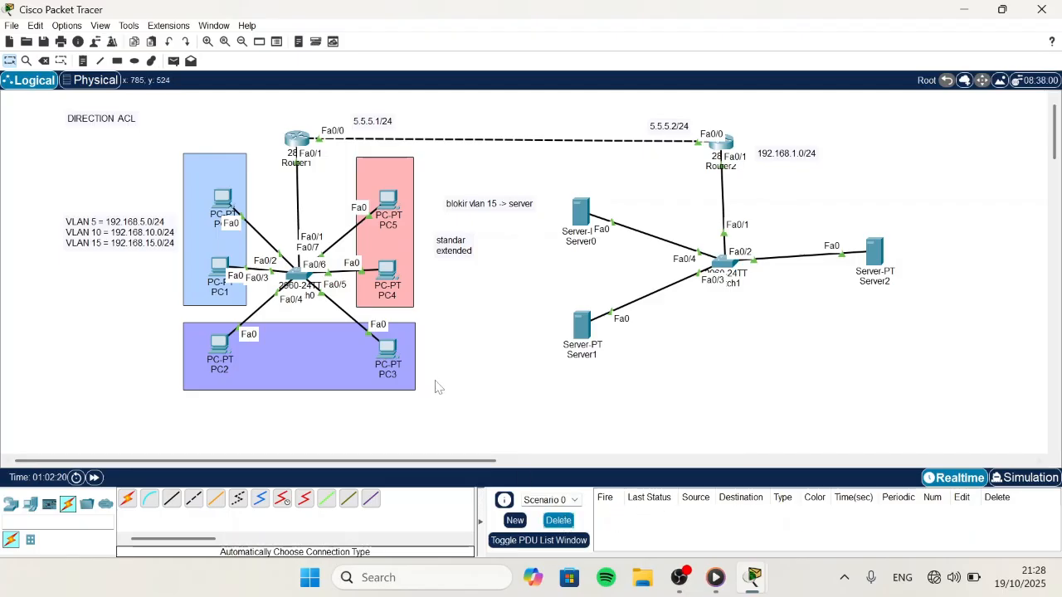
Step: Send simple test PDUs from PC5 to PC2 and from PC5 to Router2, and check their status
key("p")
left_click(394, 202)
left_click(223, 346)
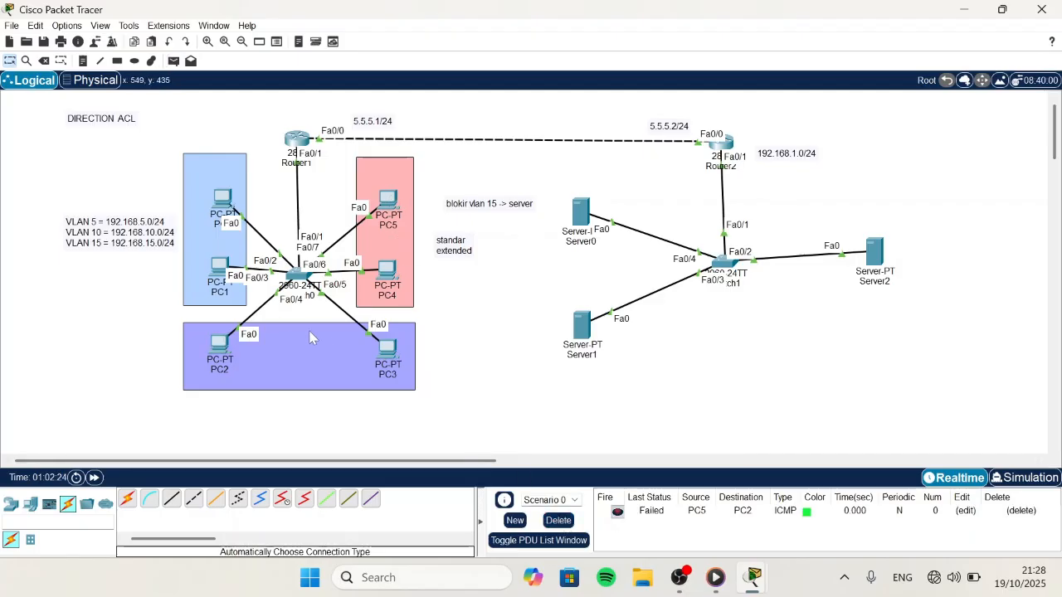
key("p")
left_click(729, 143)
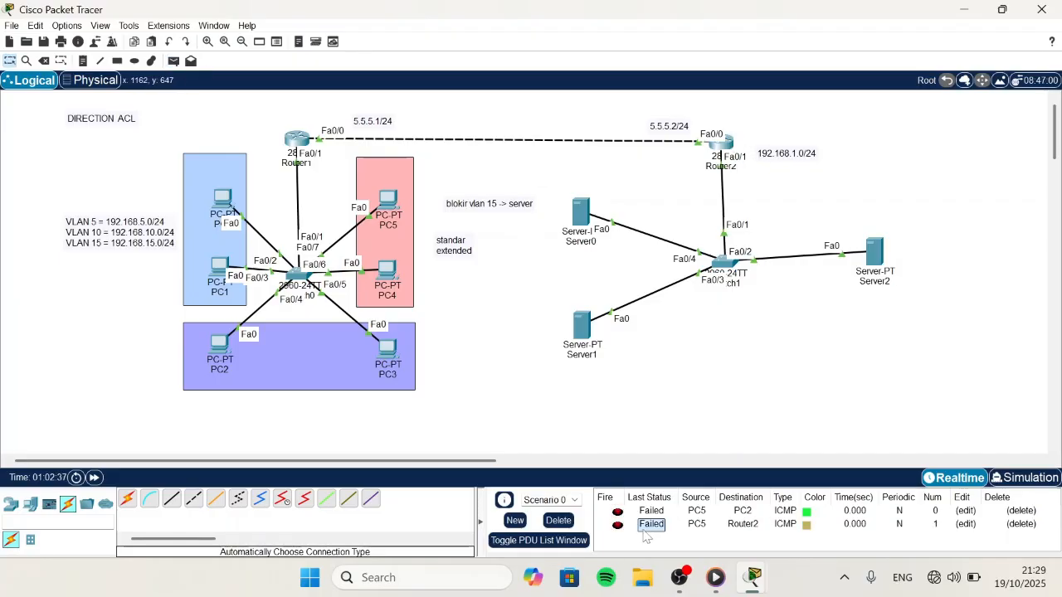
Step: Send a simple test PDU from PC4 to Server1, and clear the PDU list
key("p")
left_click(387, 270)
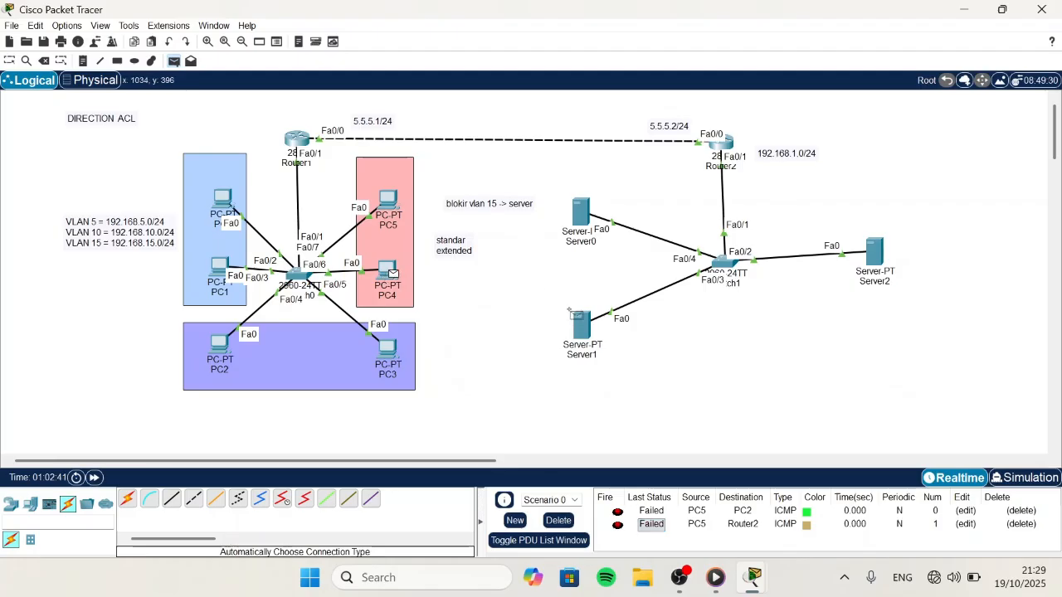
left_click(570, 313)
left_click(555, 520)
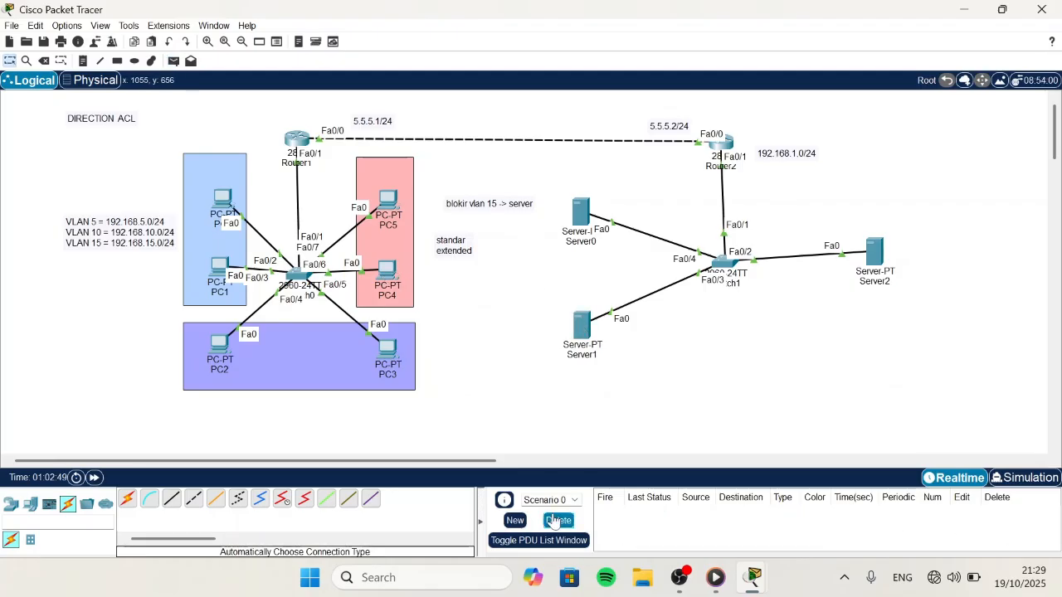
Step: Show Router1's access lists again with "do show access-list" and examine the match count on the deny entry
left_click(297, 140)
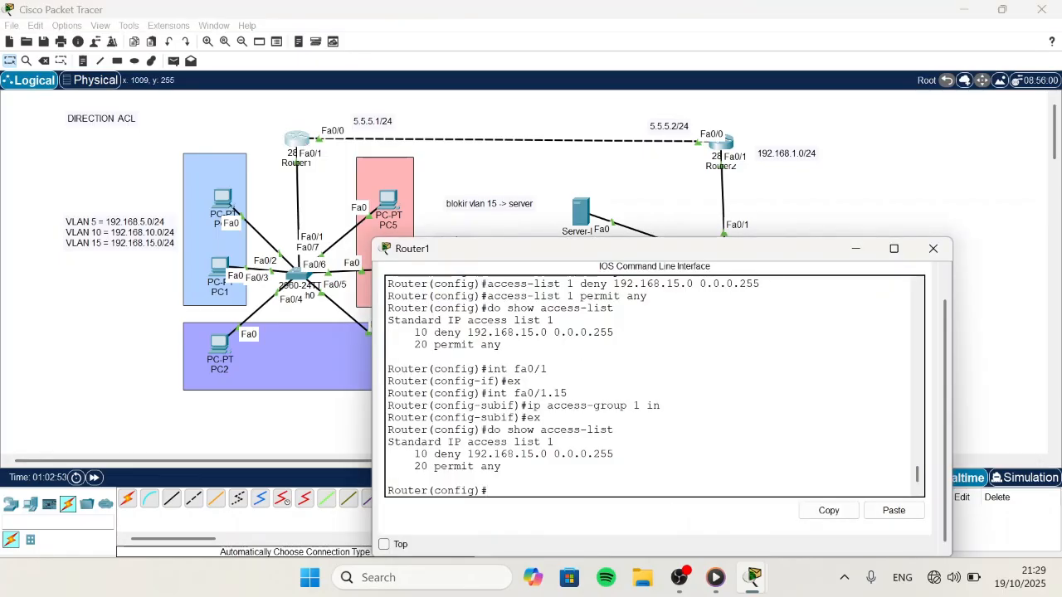
key("Up")
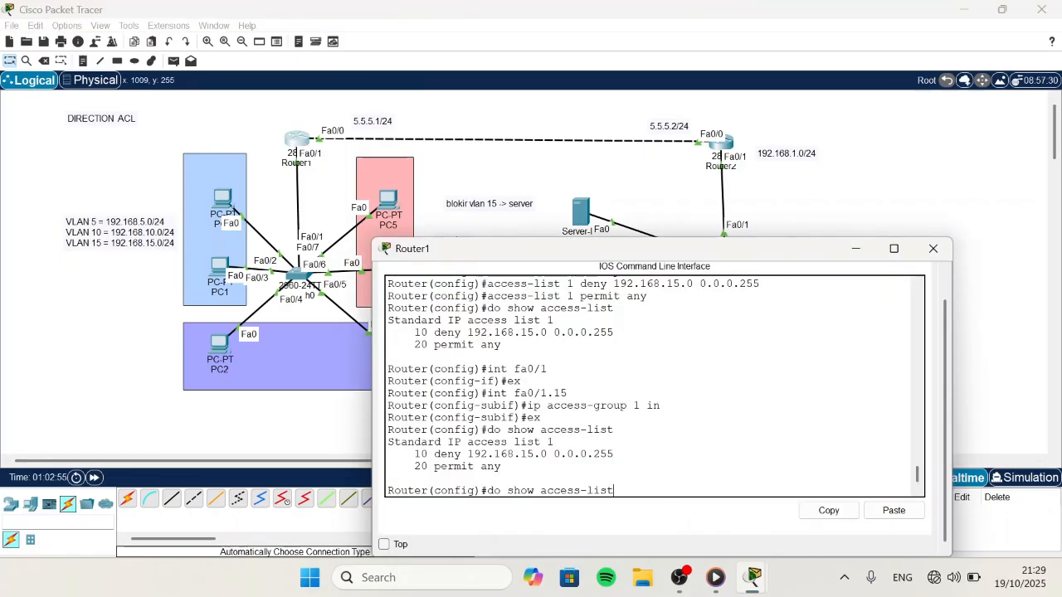
key("Return")
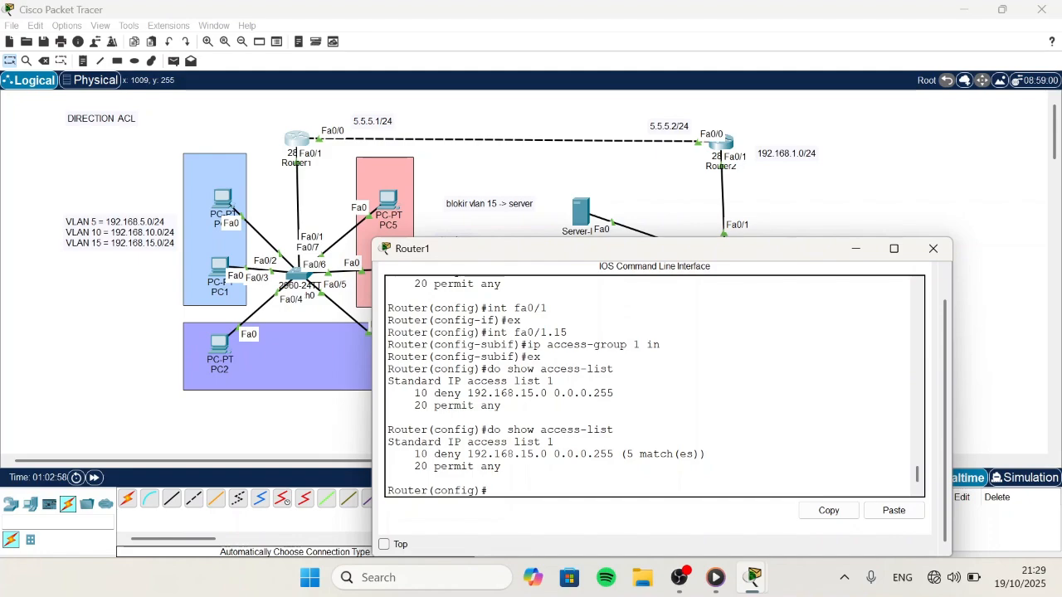
left_click_drag(413, 454, 706, 454)
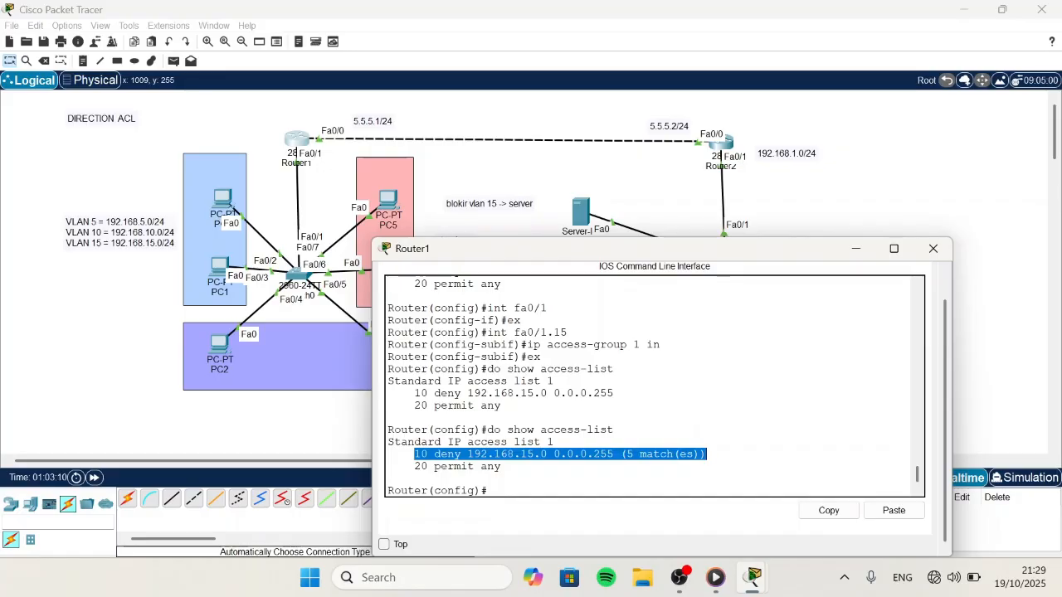
left_click(890, 218)
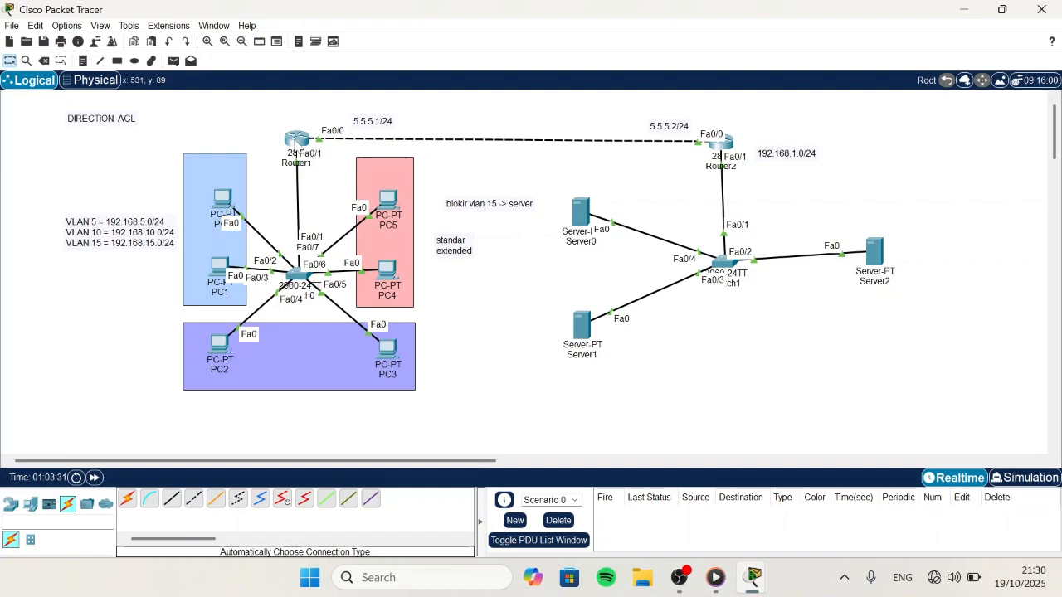
Step: On Router1's subinterface fa0/1.15, remove the inbound ACL with "no ip access-group 1 in" and exit to global configuration
left_click(296, 139)
left_click_drag(414, 454, 705, 455)
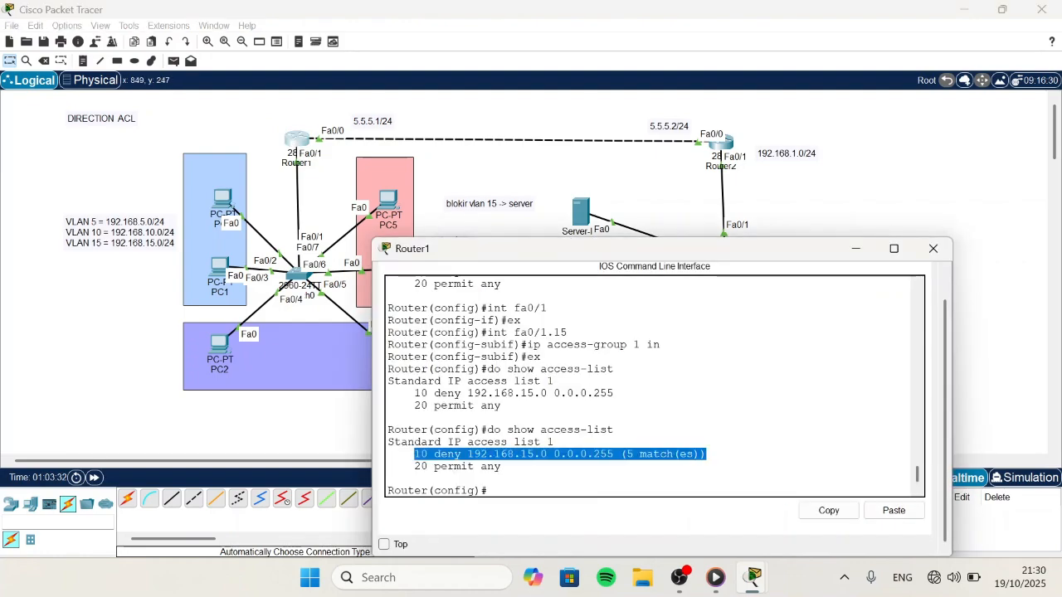
left_click(488, 490)
key("Up")
key("Up")
key("Up")
key("Up")
key("Up")
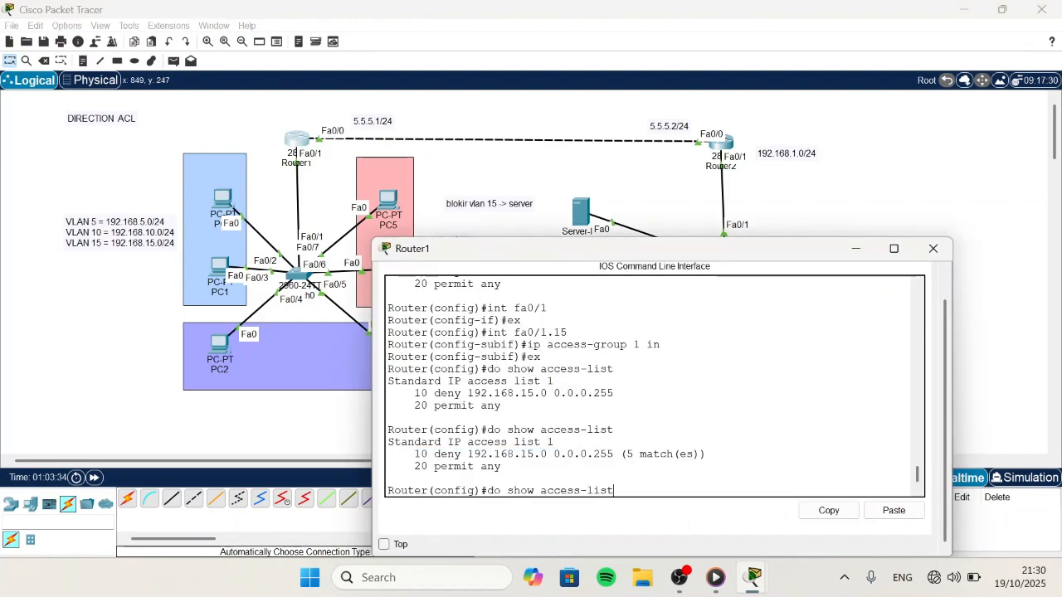
key("Return")
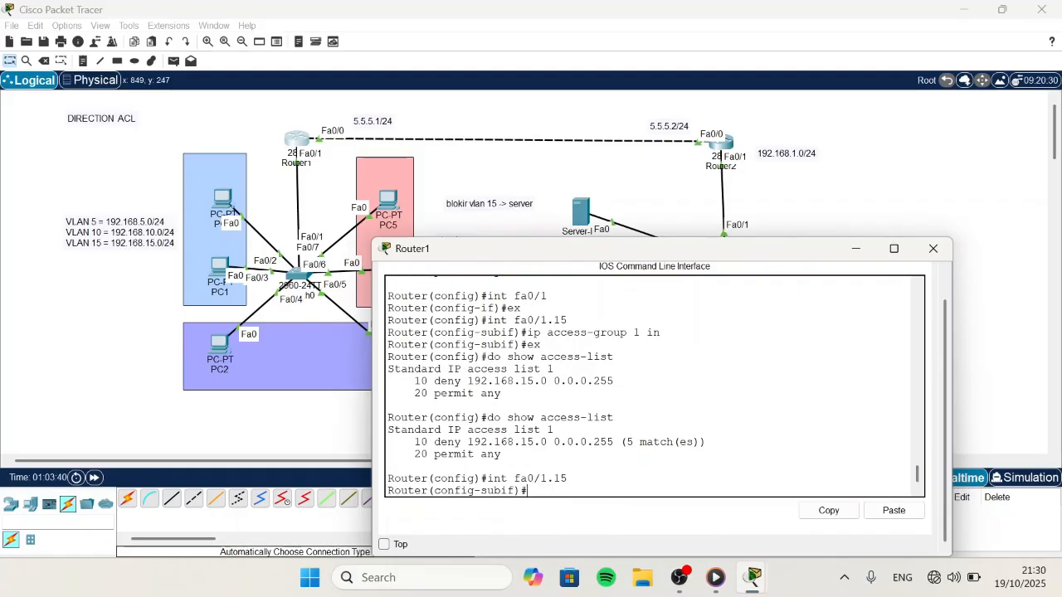
key("Up")
key("Up")
key("Up")
key("Up")
type("no")
key("Return")
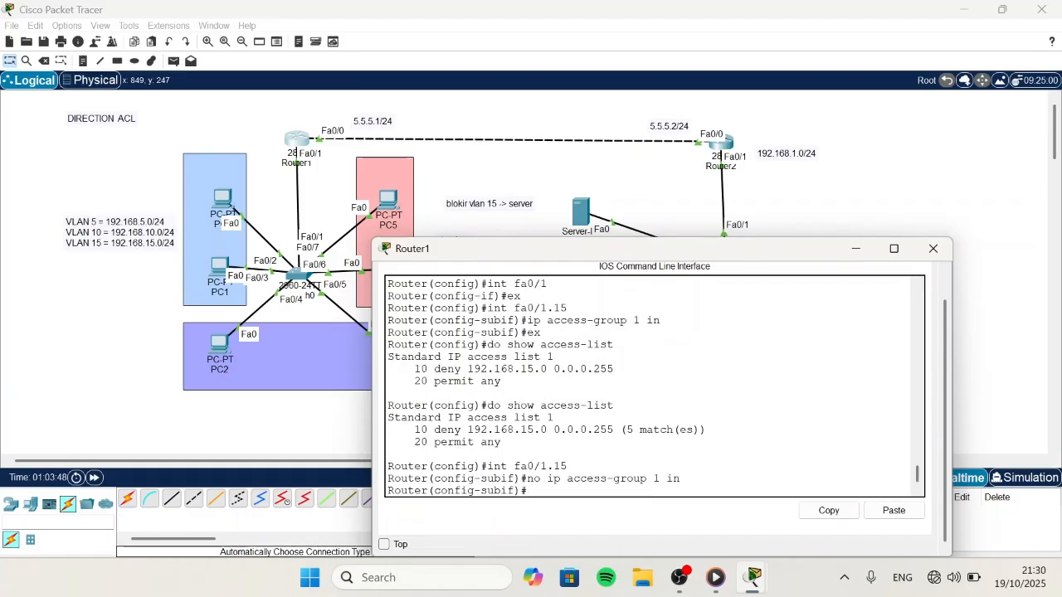
type("ex")
key("Return")
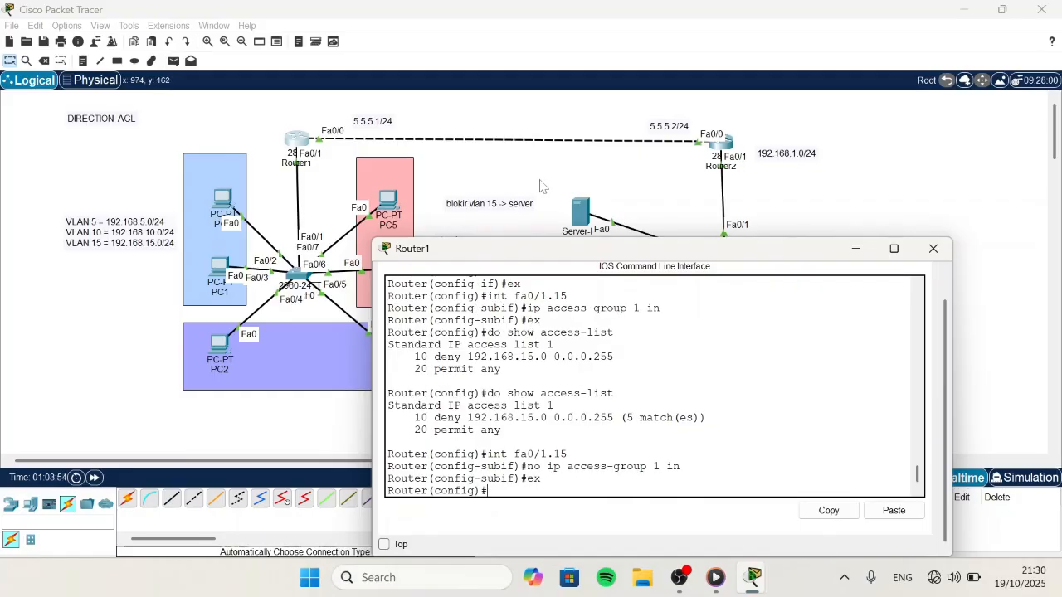
Step: On Router2's interface fa0/1, apply access list 1 outbound with "ip access-group 1 out"
left_click(728, 144)
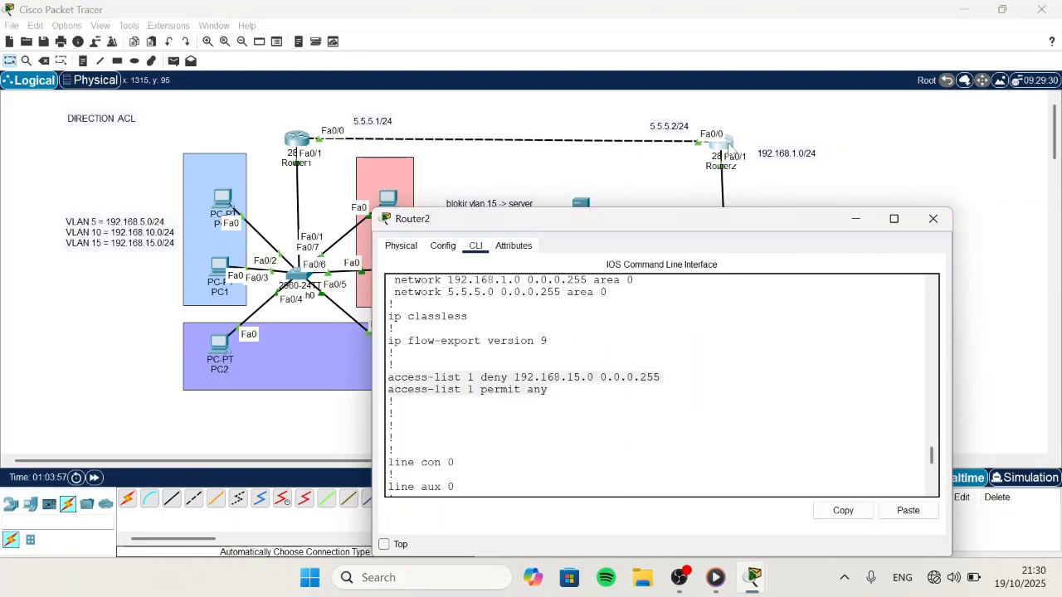
left_click(730, 488)
key("Return")
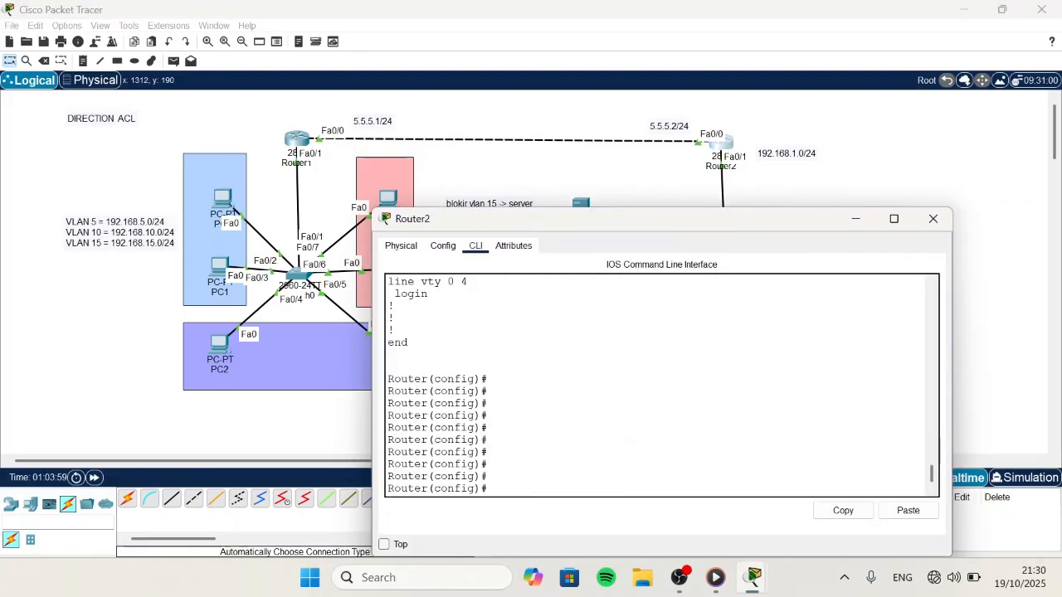
type("int")
key("BackSpace")
key("BackSpace")
key("BackSpace")
key("BackSpace")
type("int fa0/1")
key("Return")
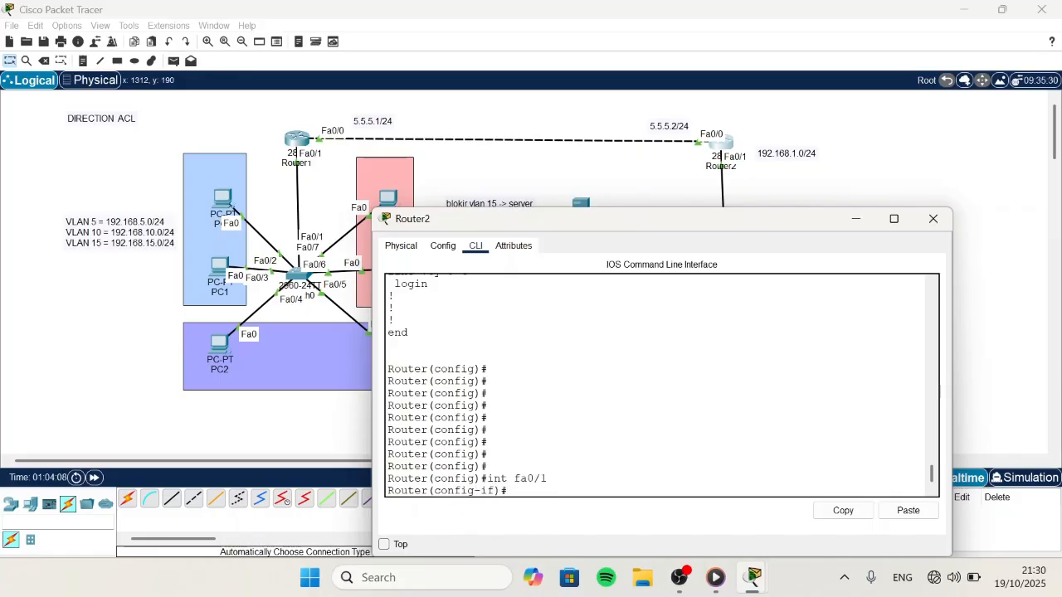
type("ip access-g")
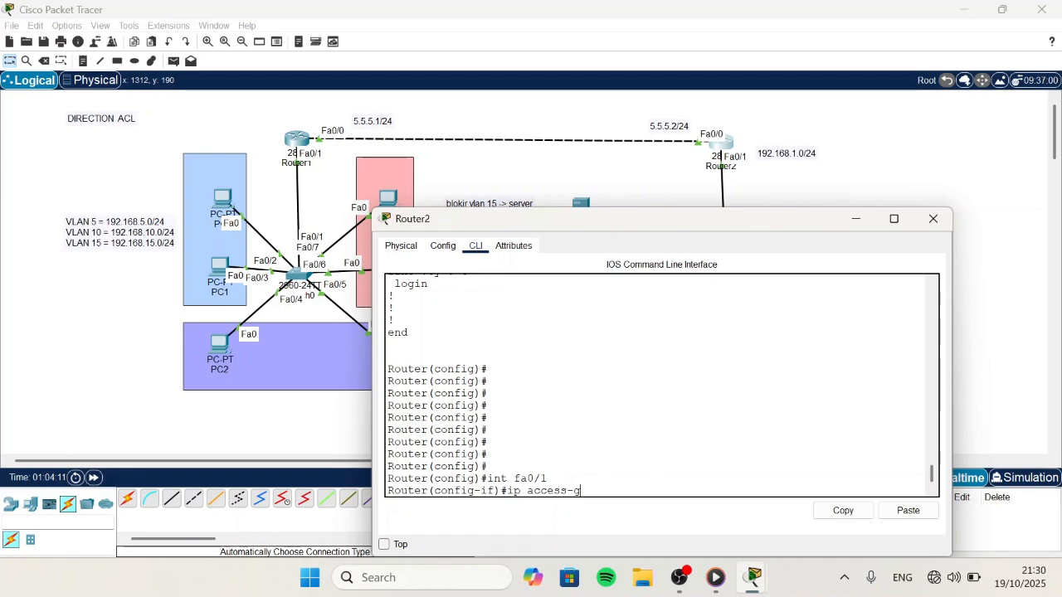
type("roup 1 put")
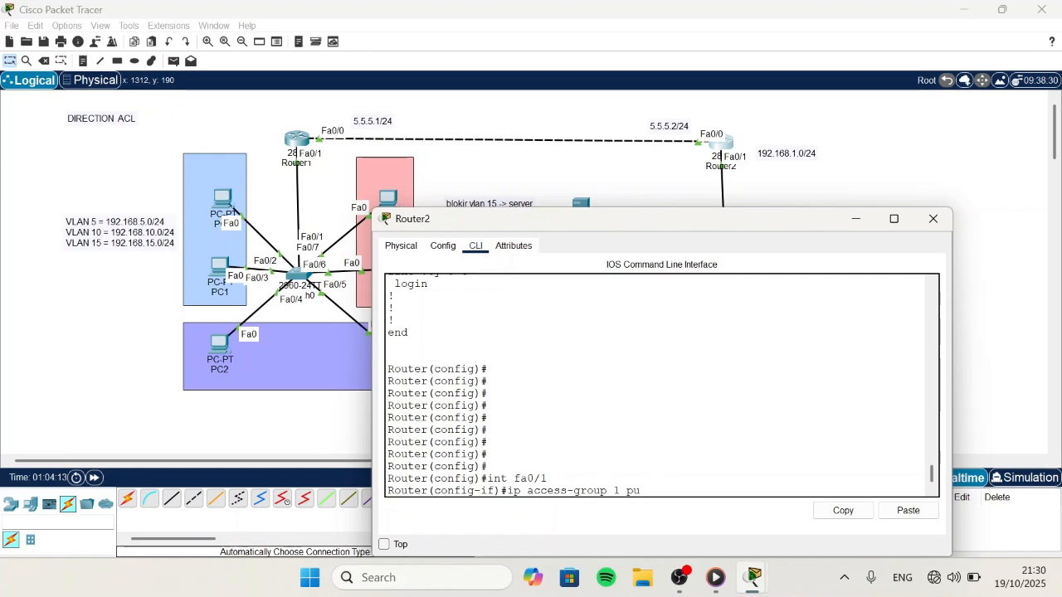
key("BackSpace")
key("BackSpace")
key("BackSpace")
type("out")
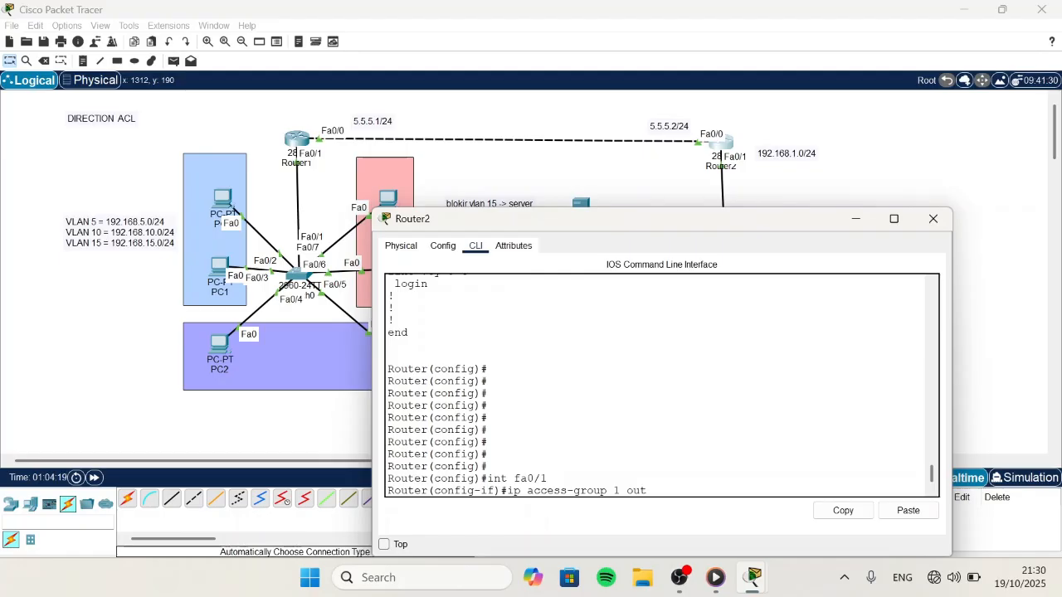
key("Return")
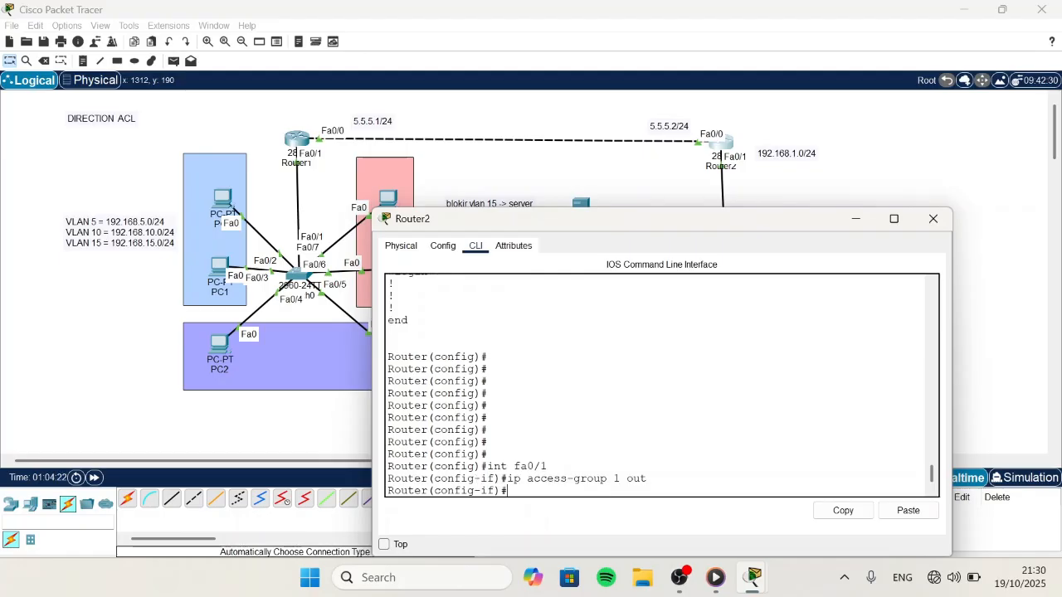
Step: Send simple test PDUs from PC5 to Router1 and from PC5 to Router2, and check their status
left_click(612, 194)
key("p")
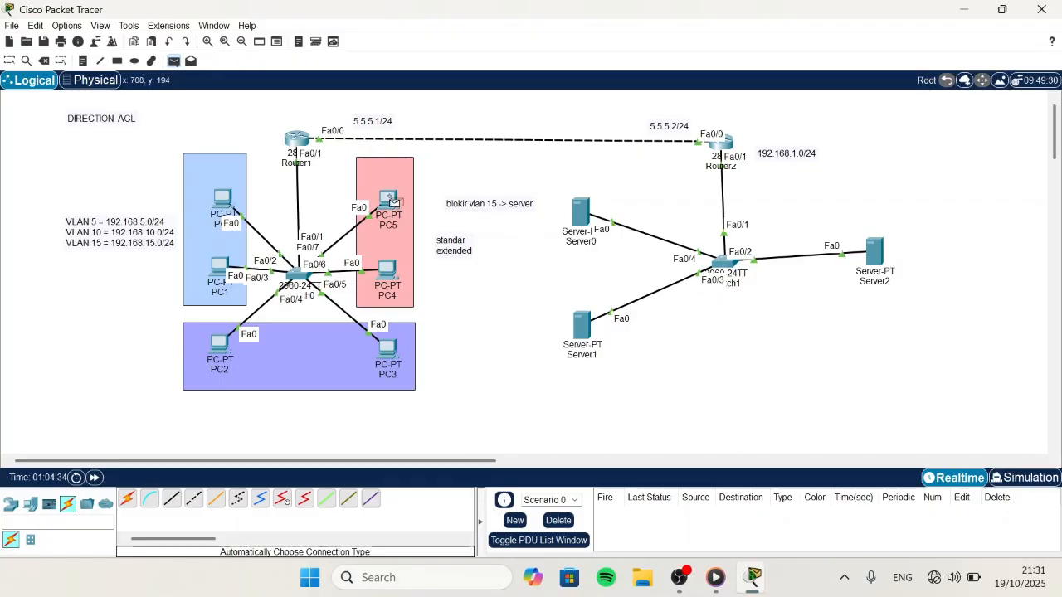
left_click(394, 202)
left_click(300, 139)
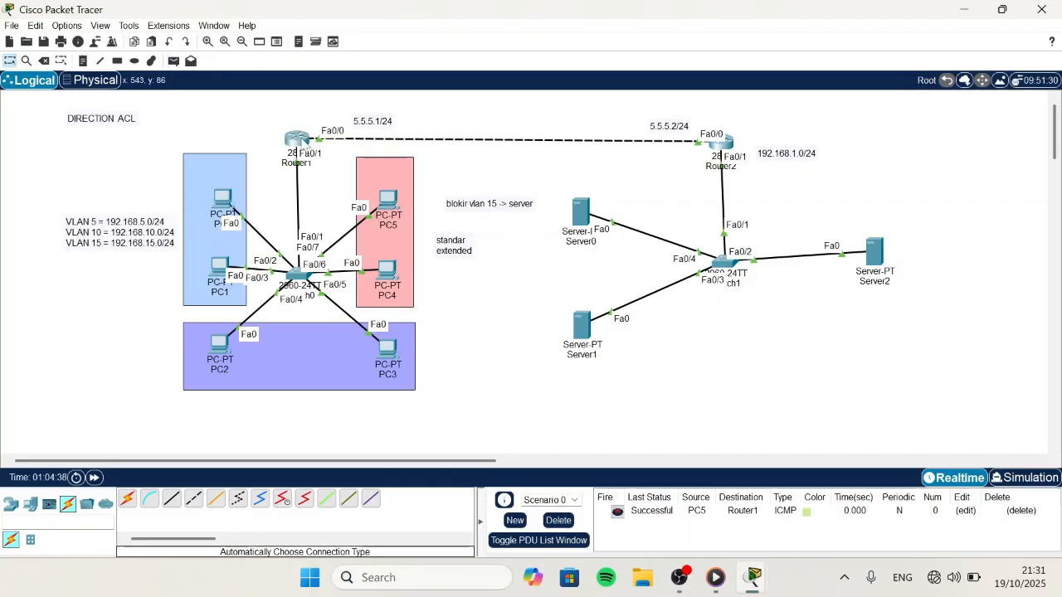
left_click(653, 511)
key("p")
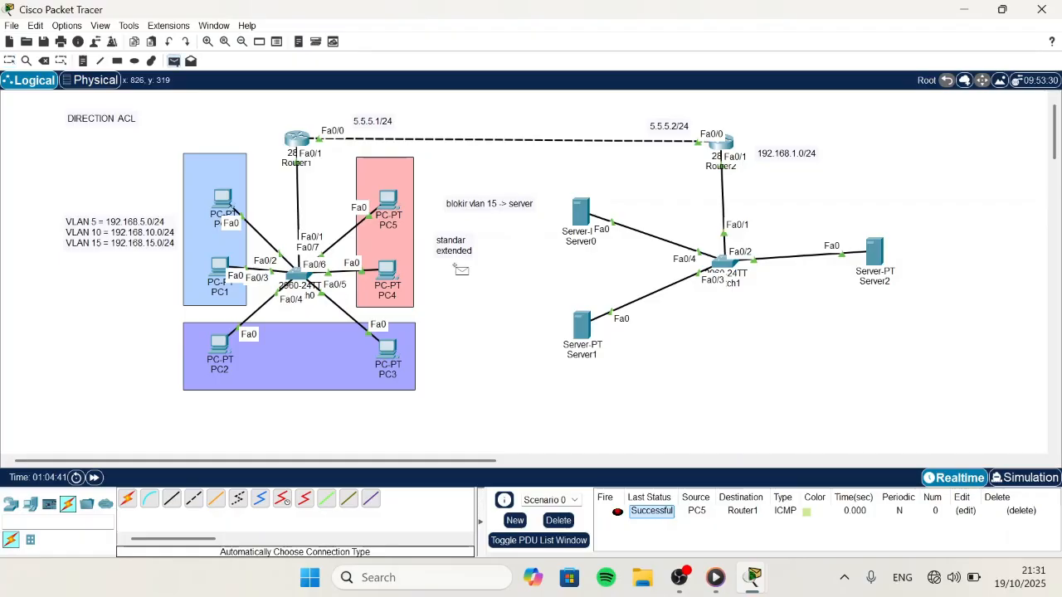
left_click(388, 201)
left_click(728, 143)
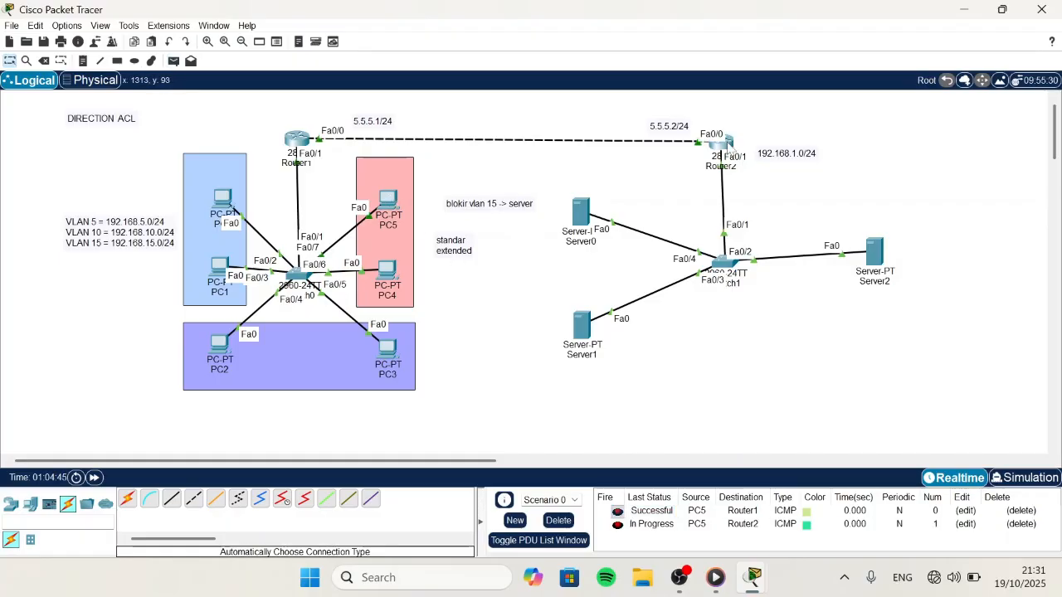
left_click(665, 526)
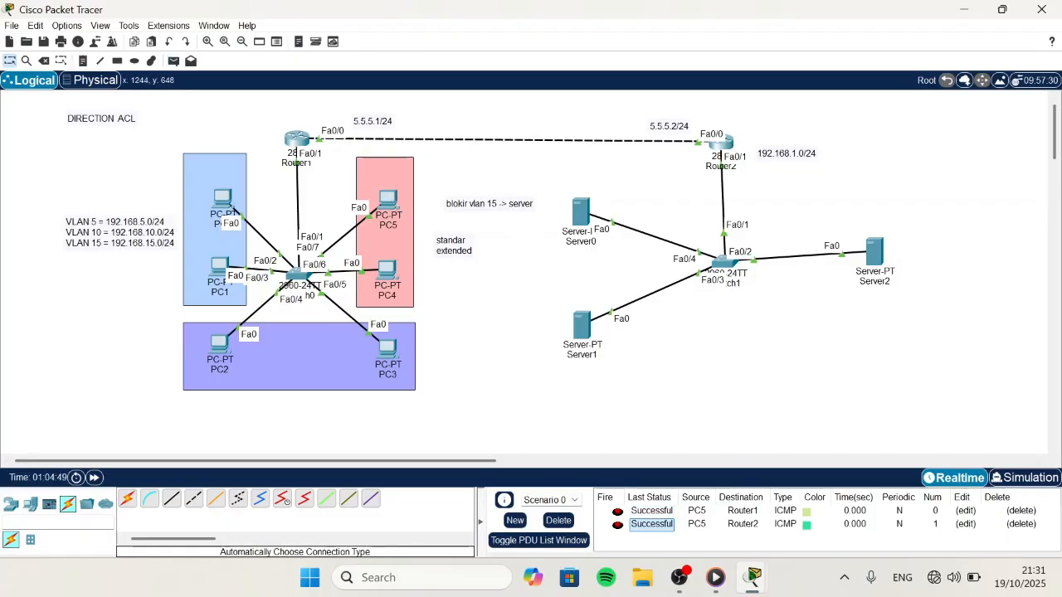
Step: Send a simple test PDU from PC5 to Server0 and check its status
key("p")
left_click(388, 199)
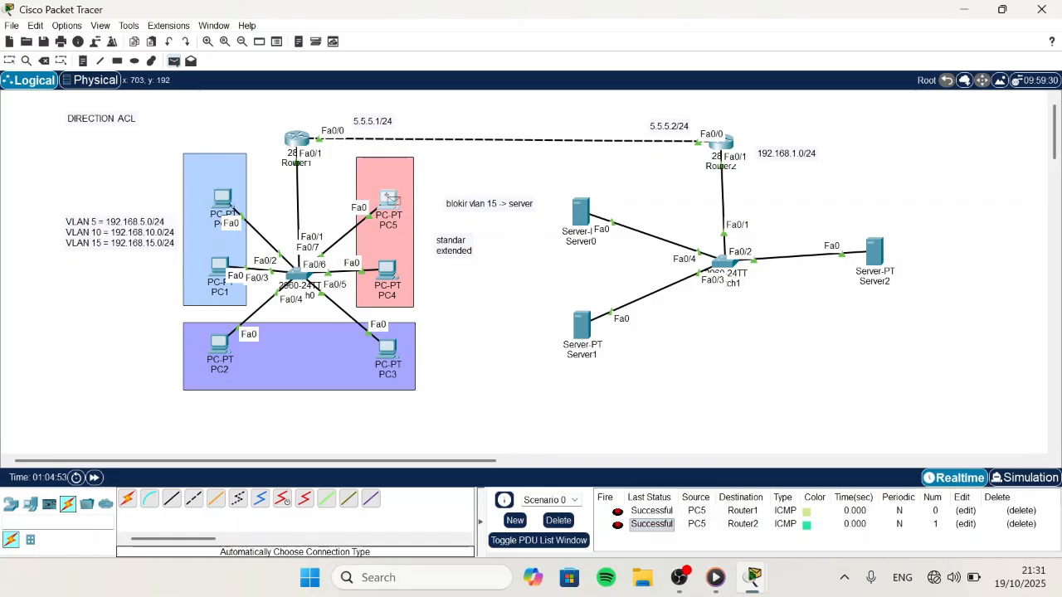
left_click(581, 212)
left_click(656, 539)
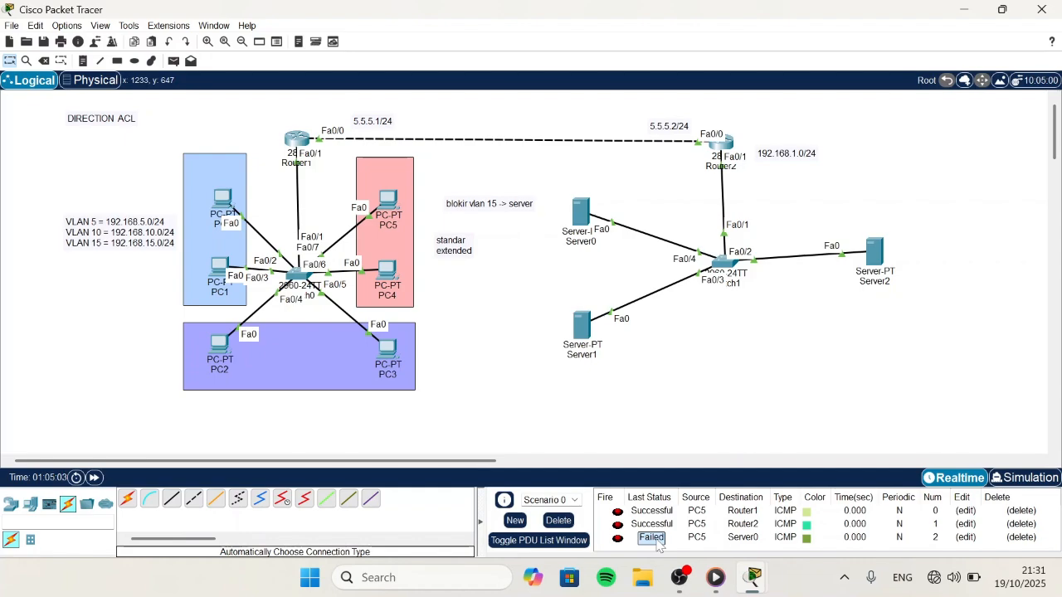
double_click(94, 119)
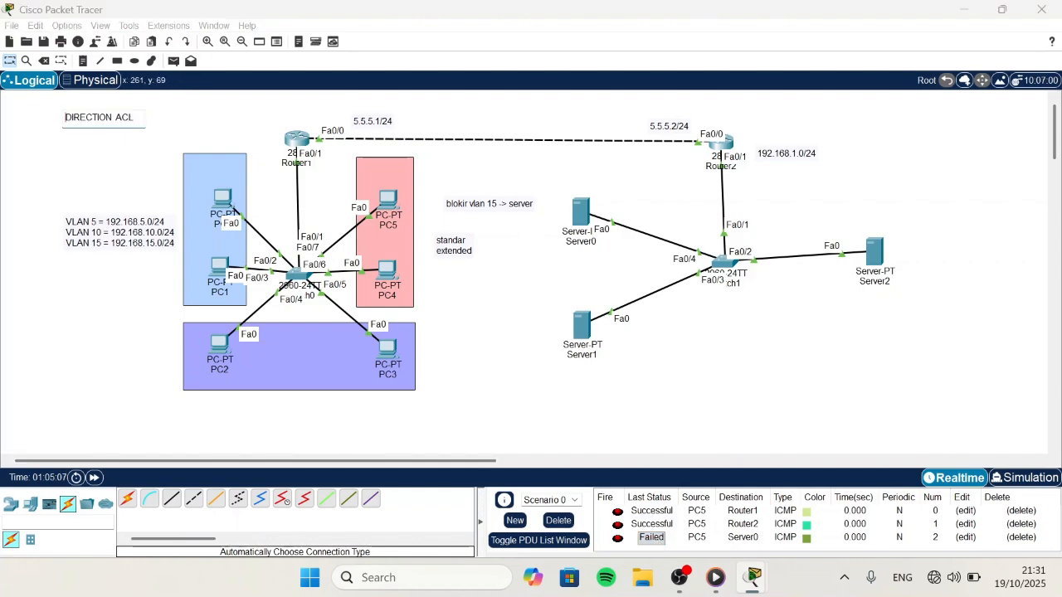
left_click(505, 356)
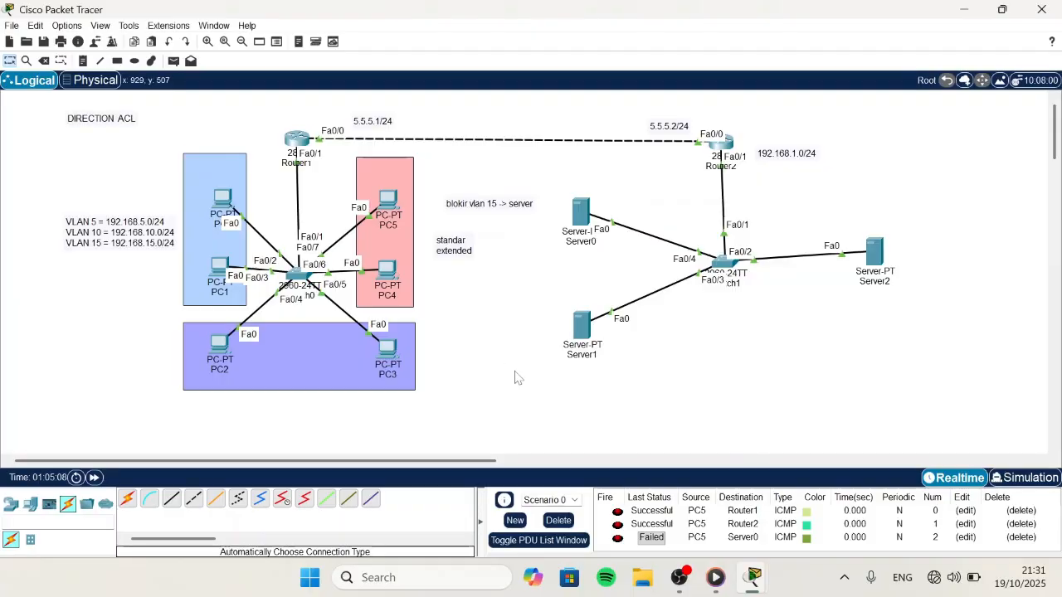
left_click(684, 579)
left_click(680, 578)
Step: Change the "DIRECTION ACL" title note to "SEQUENCE NUMBER ACL"
left_click(97, 118)
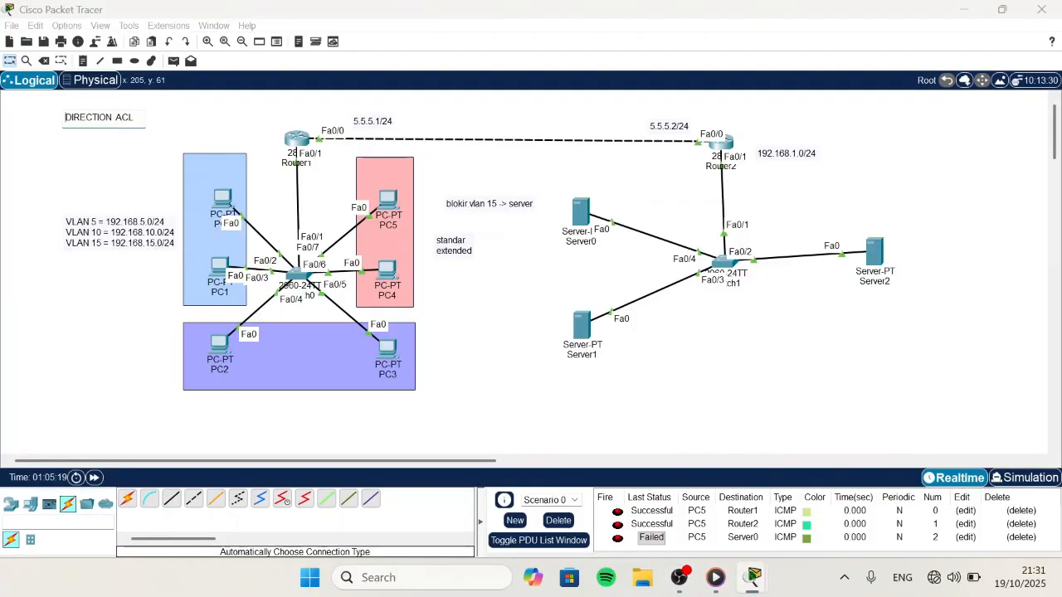
left_click_drag(114, 119, 38, 120)
key("BackSpace")
key("Caps_Lock")
type("SEQUENCE NUMBER")
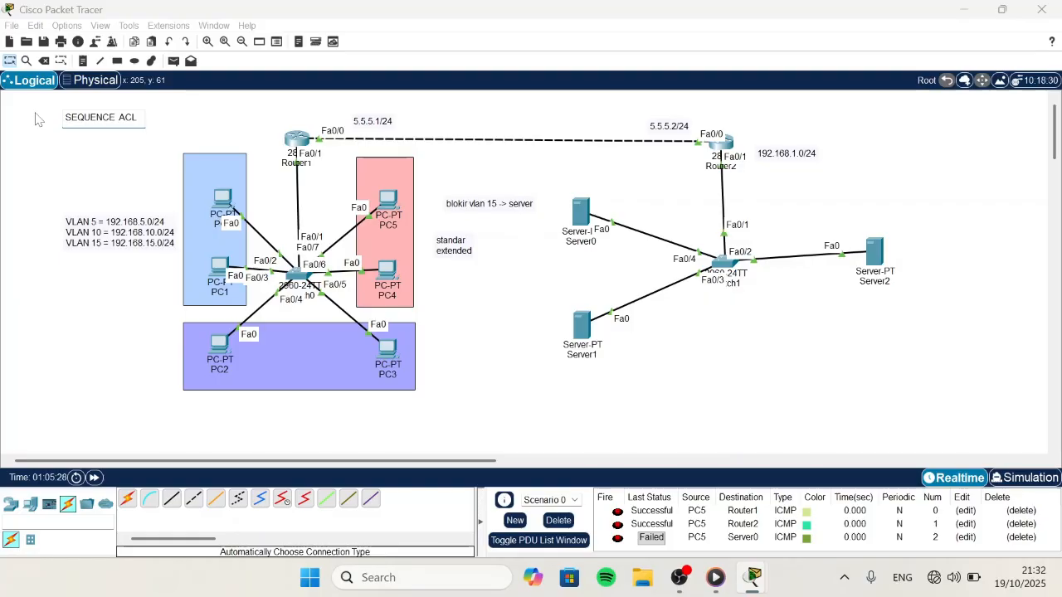
left_click(492, 280)
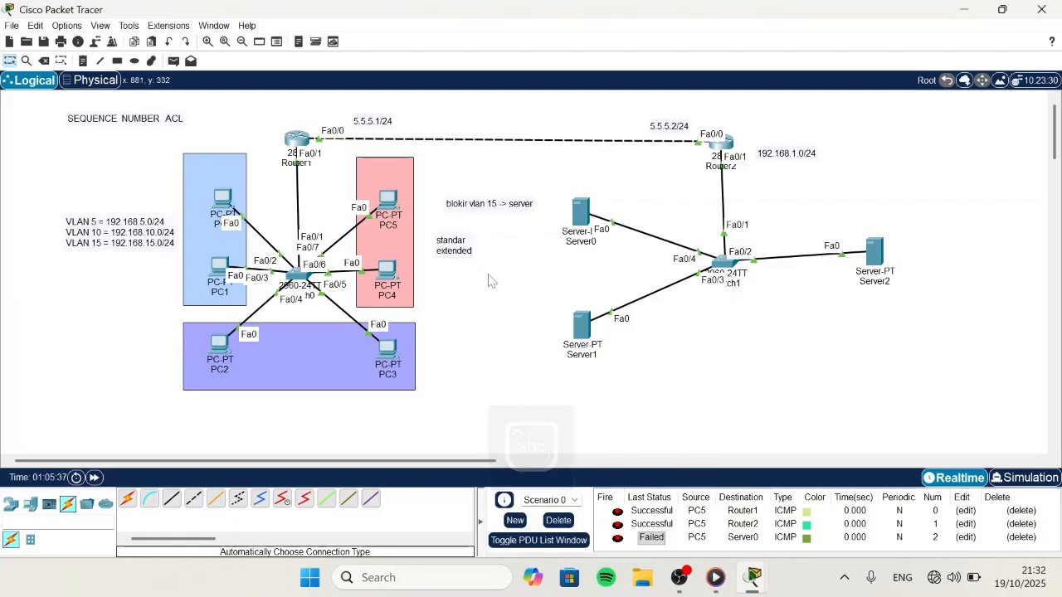
Step: Add a note reading "blokir pc 1 -> server" below the "standar extended" note
key("n")
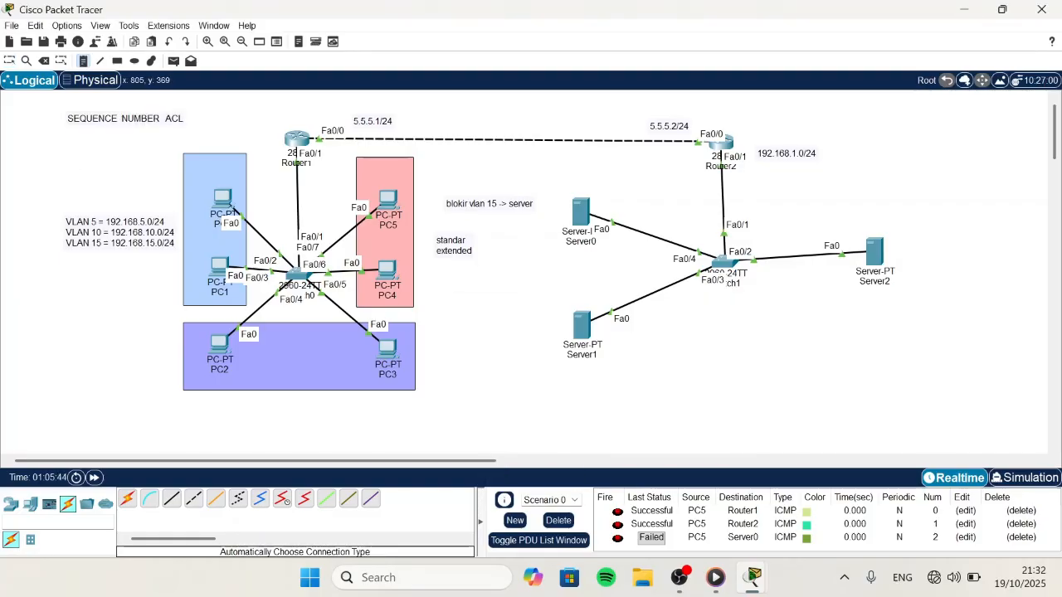
left_click(446, 300)
type("blokir pc")
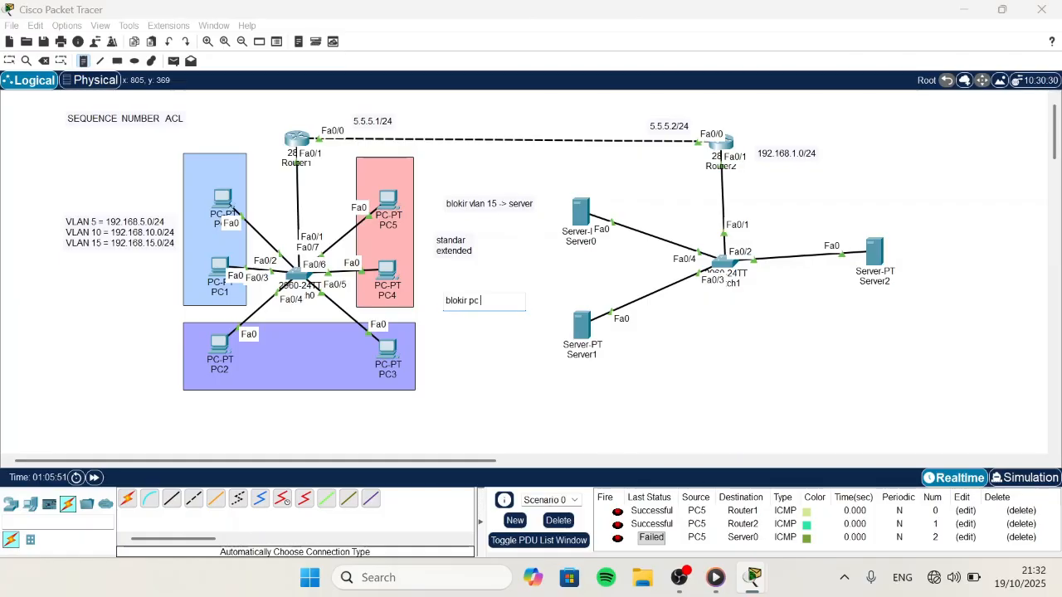
type(" 1 -> server")
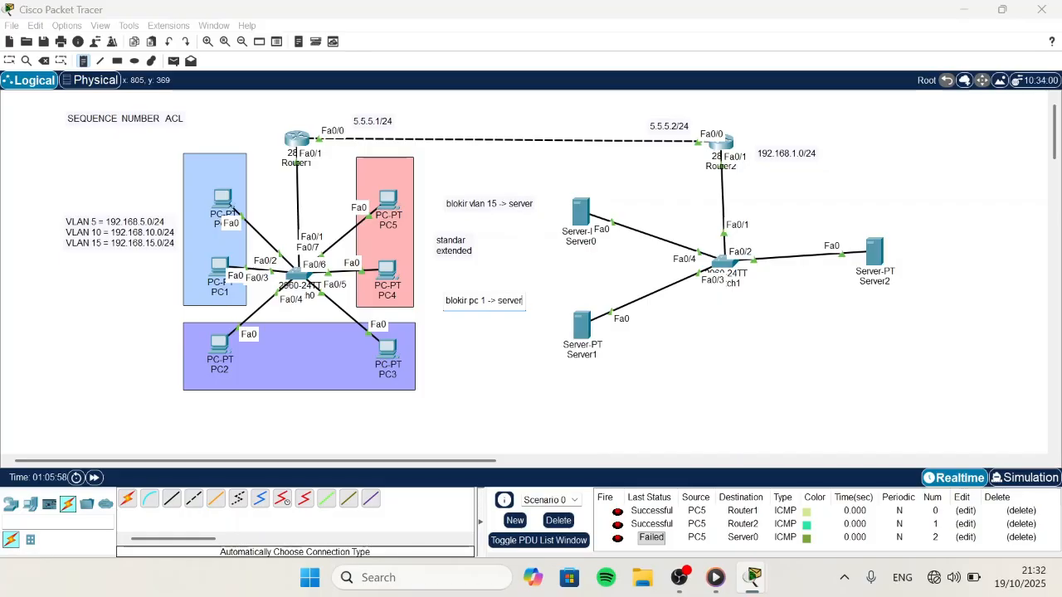
key("Escape")
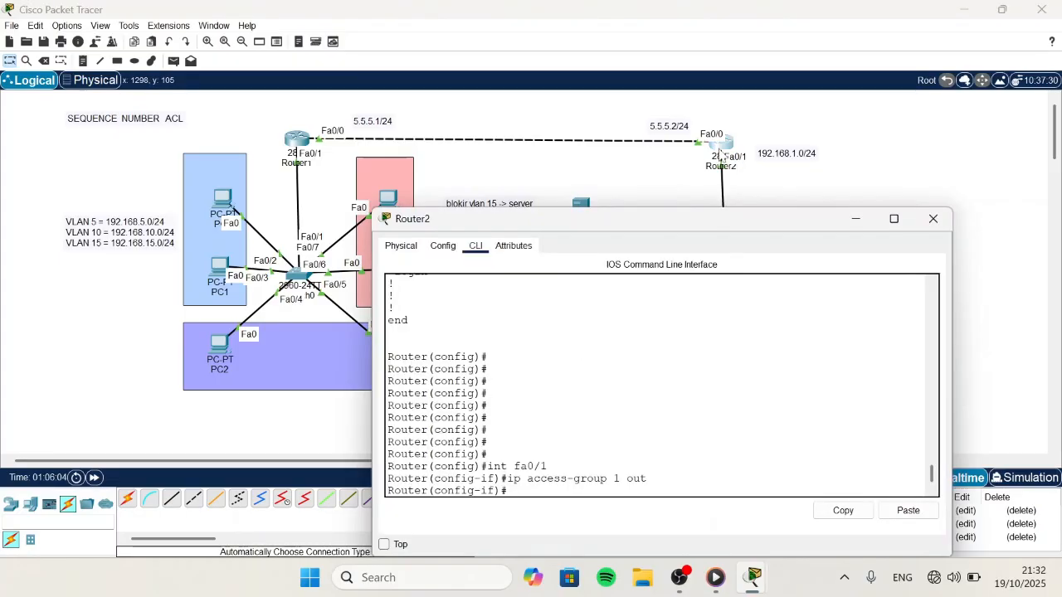
Step: Exit to global configuration on Router2 and list the help options for "access-list", "access-list 1" and "access-list 1 deny"
left_click(720, 152)
type("ex")
key("Return")
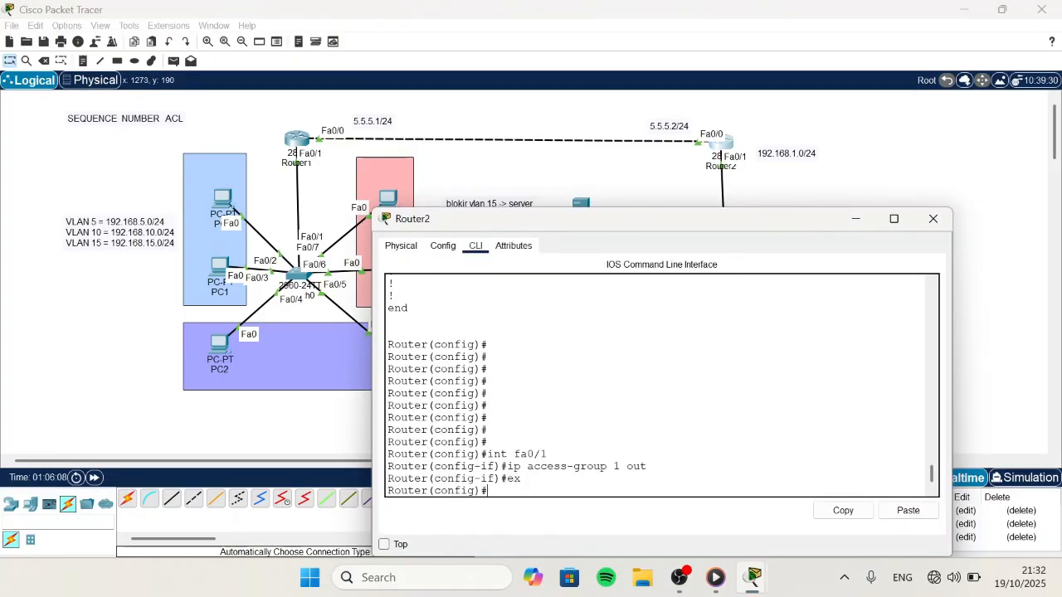
type("access-list ?")
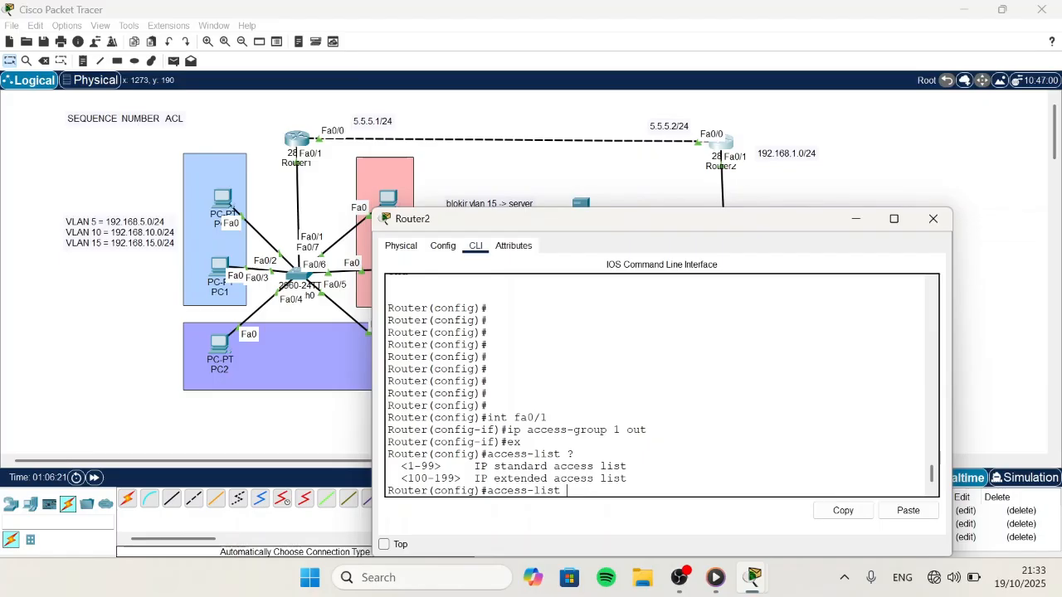
type("1 ?")
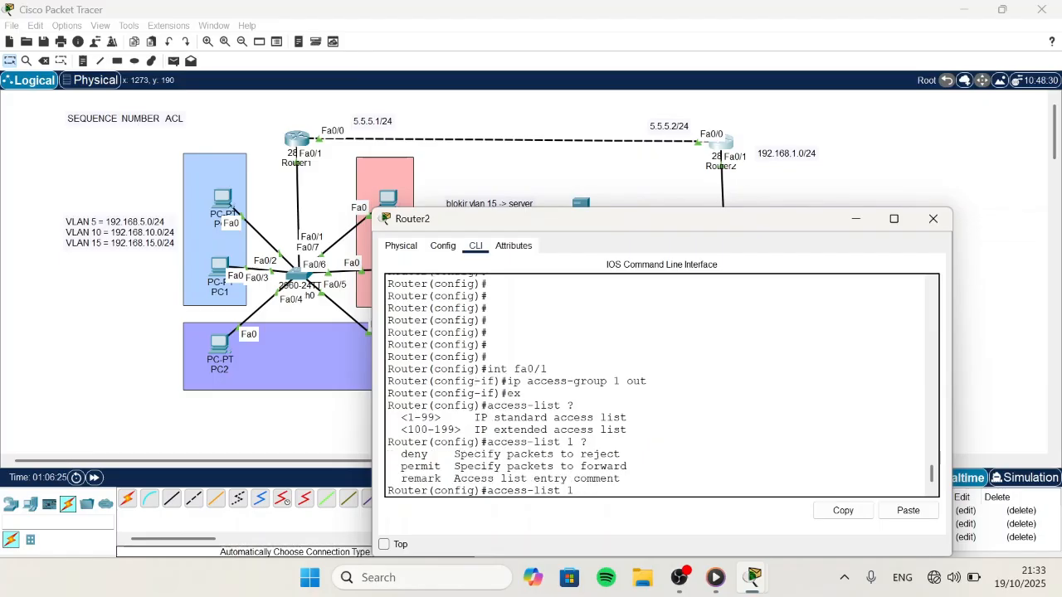
type("deny ?")
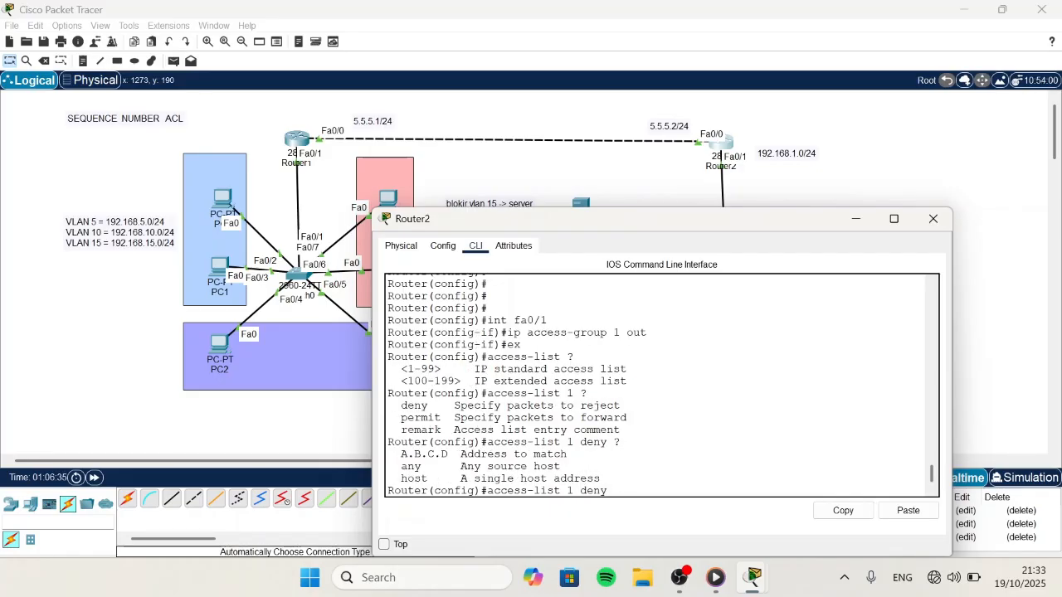
Step: Look up PC1's IPv4 address and add the entry "access-list 1 deny host 192.168.5.3" on Router2
type("host")
left_click(218, 268)
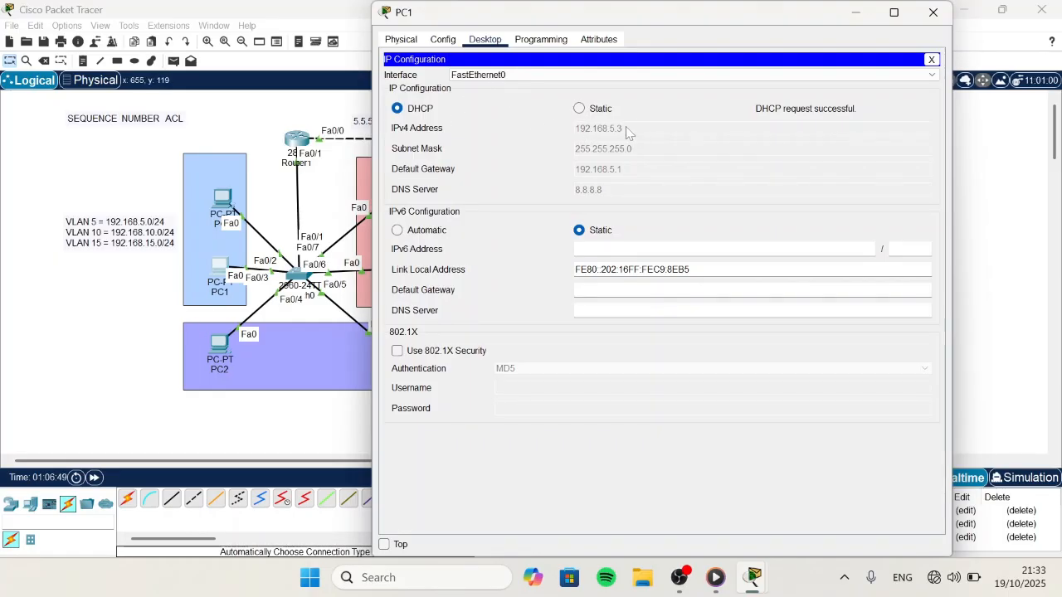
left_click(339, 408)
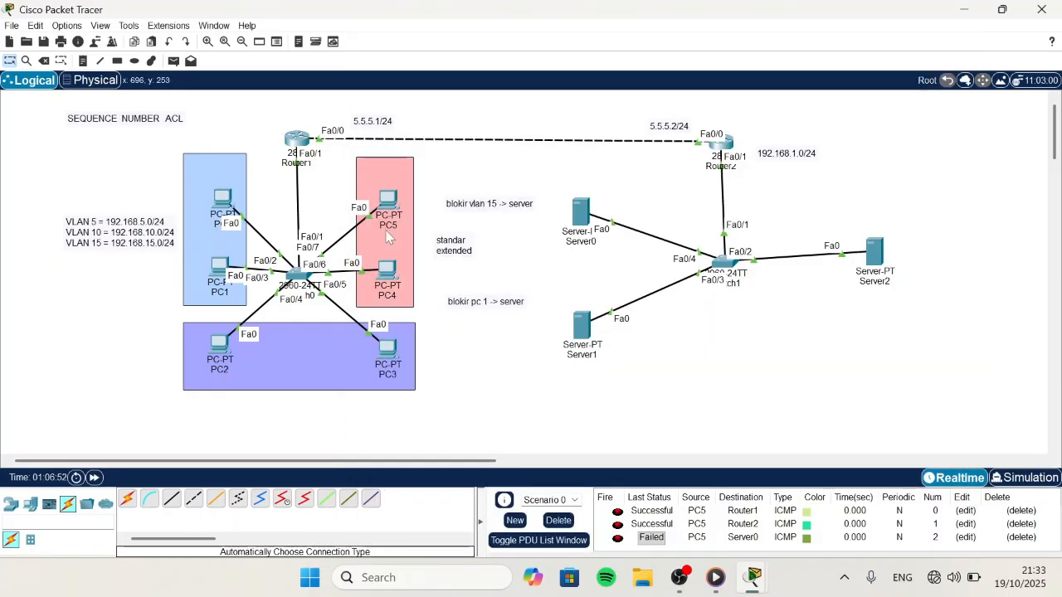
left_click(714, 142)
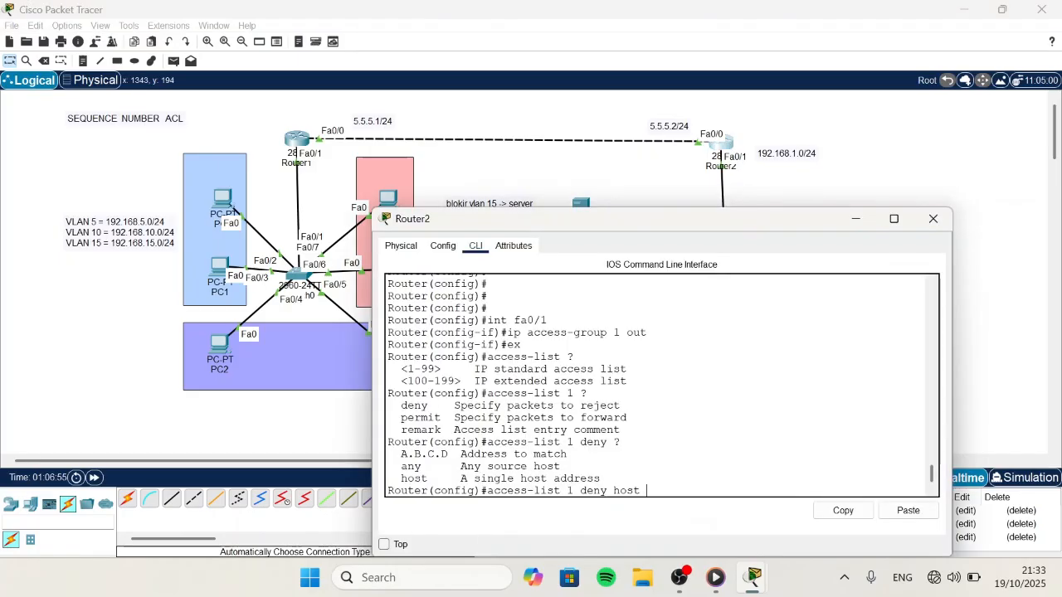
type("192.168.5.3")
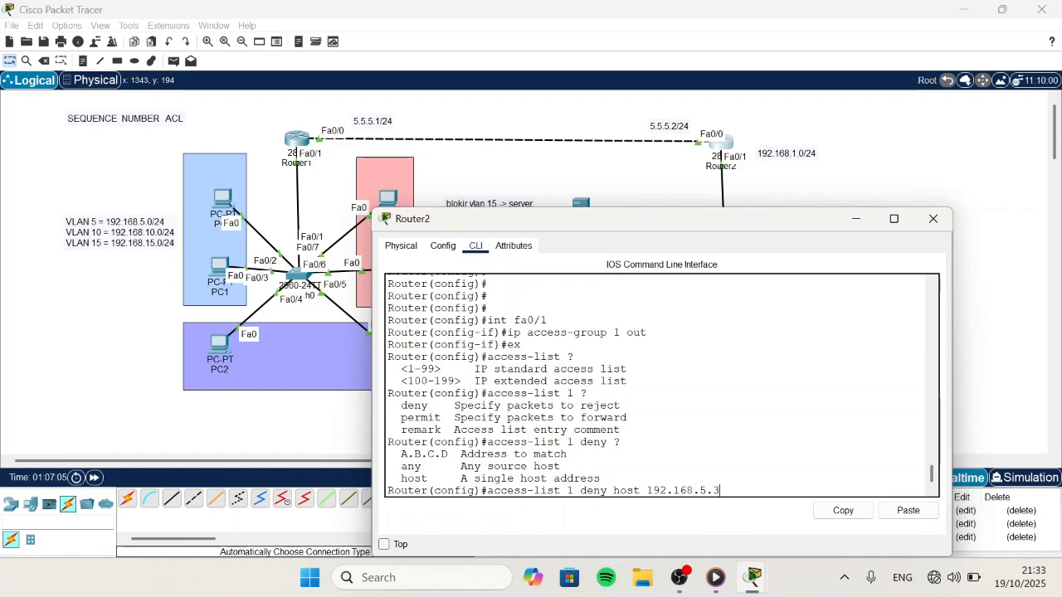
key("Return")
Step: Show Router2's access lists with "do show access-list" and examine the position of the new host deny entry
type("do show")
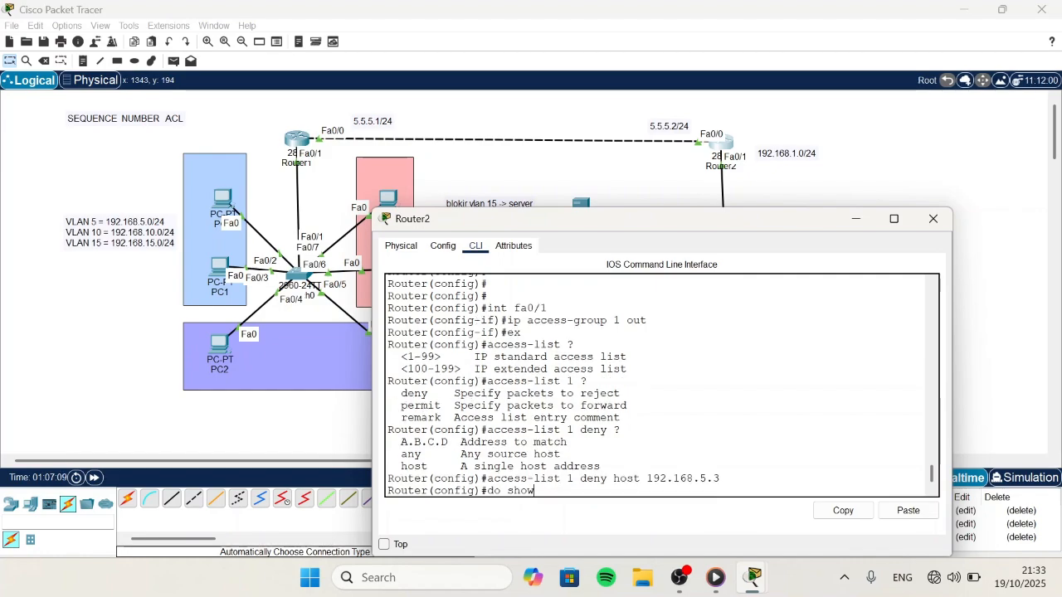
type(" access-list")
key("Return")
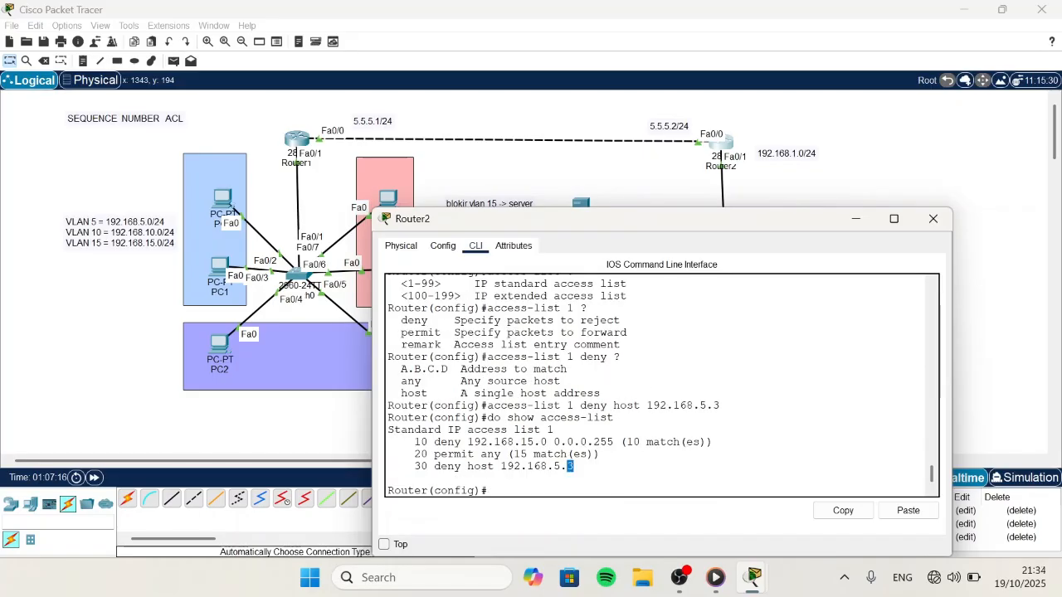
triple_click(574, 466)
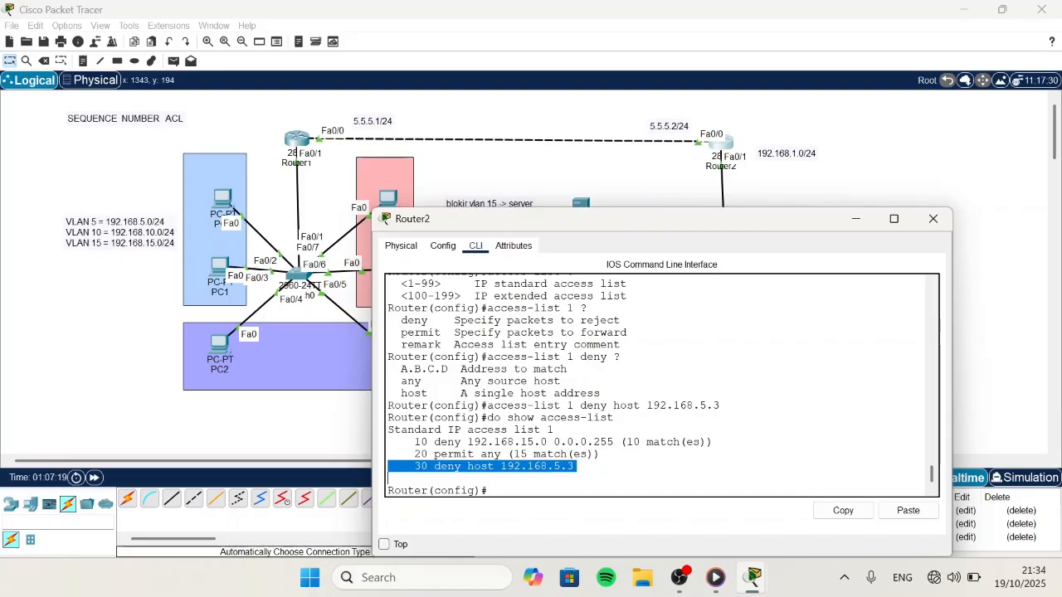
Step: Delete the earlier PDU tests and send a simple PDU from PC1 to Server1
left_click(592, 174)
key("p")
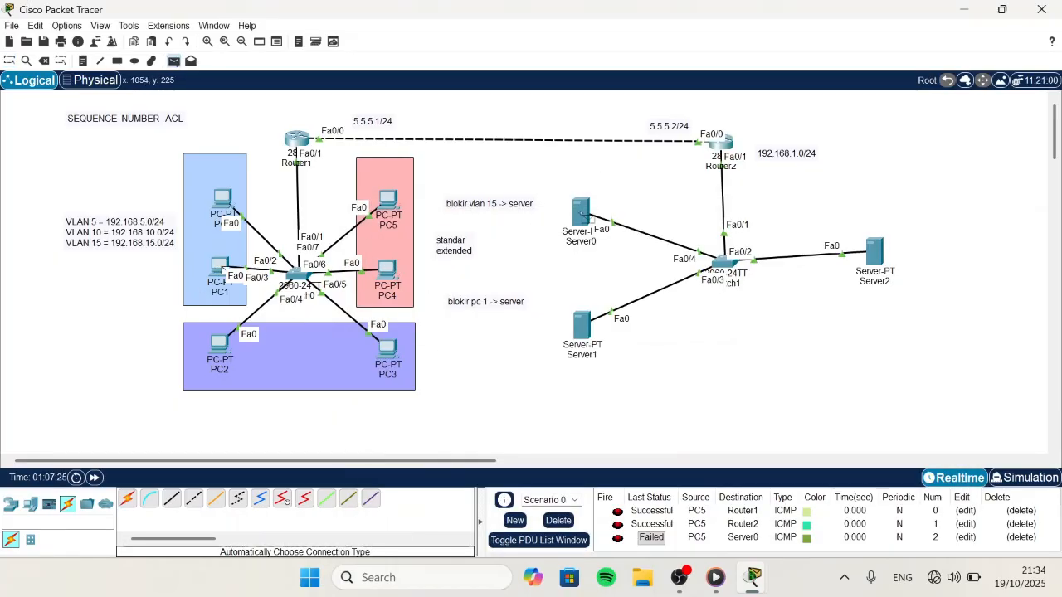
left_click(559, 520)
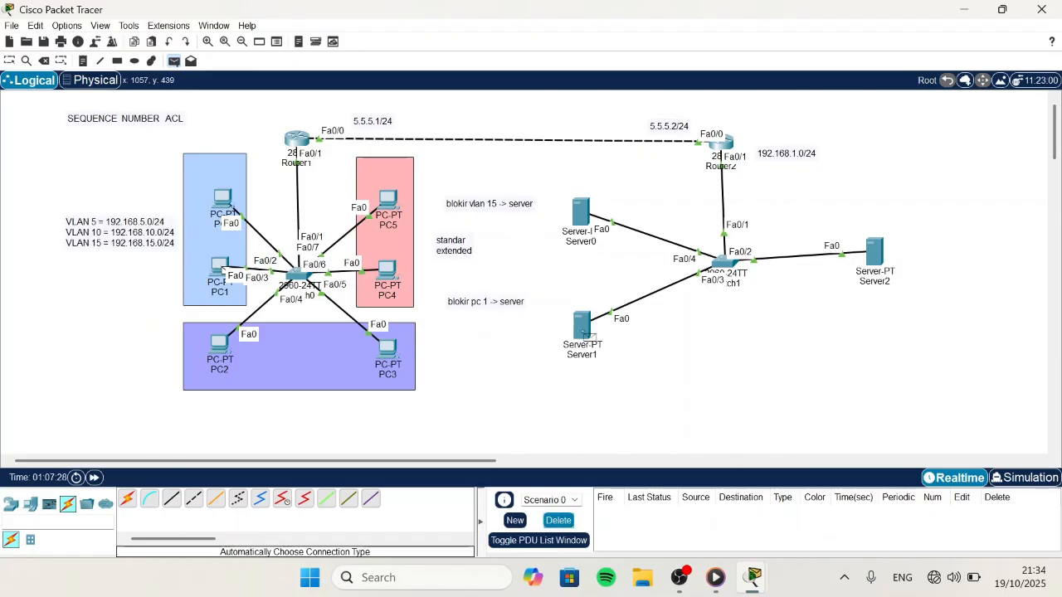
left_click(583, 332)
left_click(655, 512)
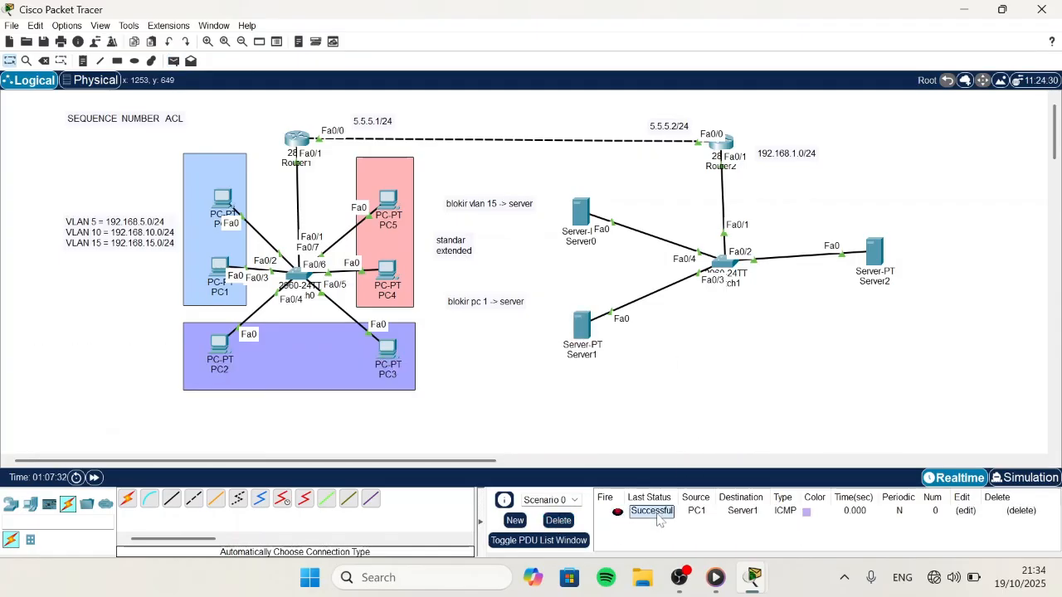
Step: Run "do show access-list" again on Router2 and compare the "permit any" and host deny entries
left_click(721, 144)
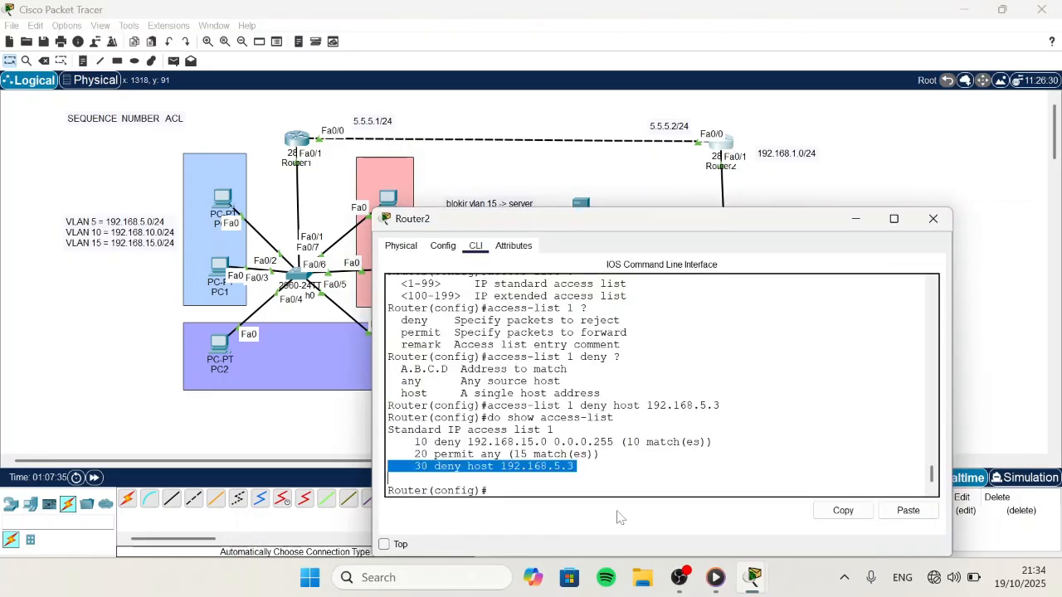
left_click_drag(574, 466, 567, 467)
triple_click(571, 467)
left_click(573, 466)
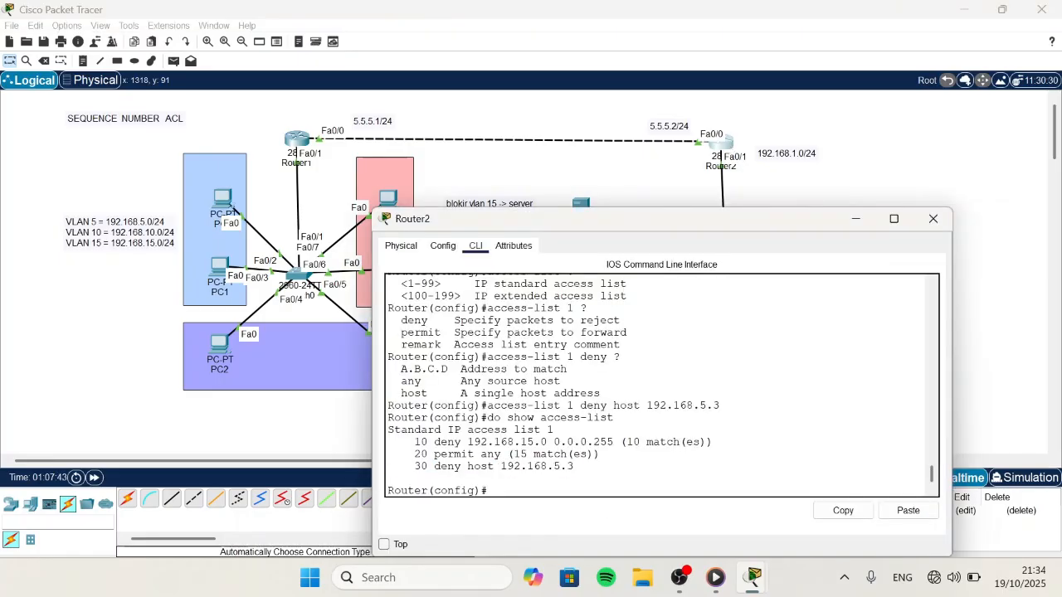
triple_click(572, 454)
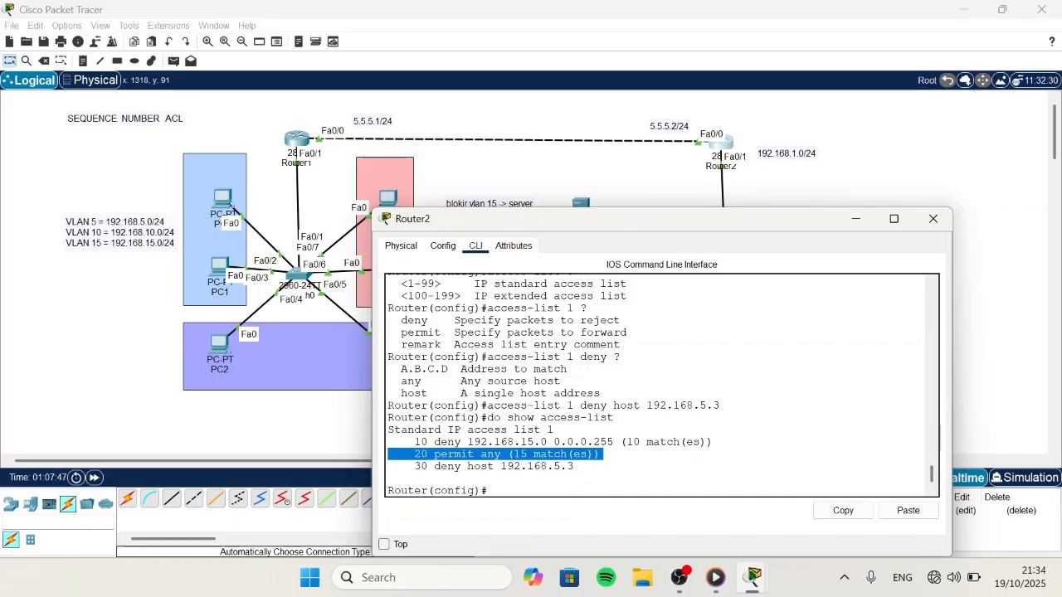
left_click(388, 467)
key("Up")
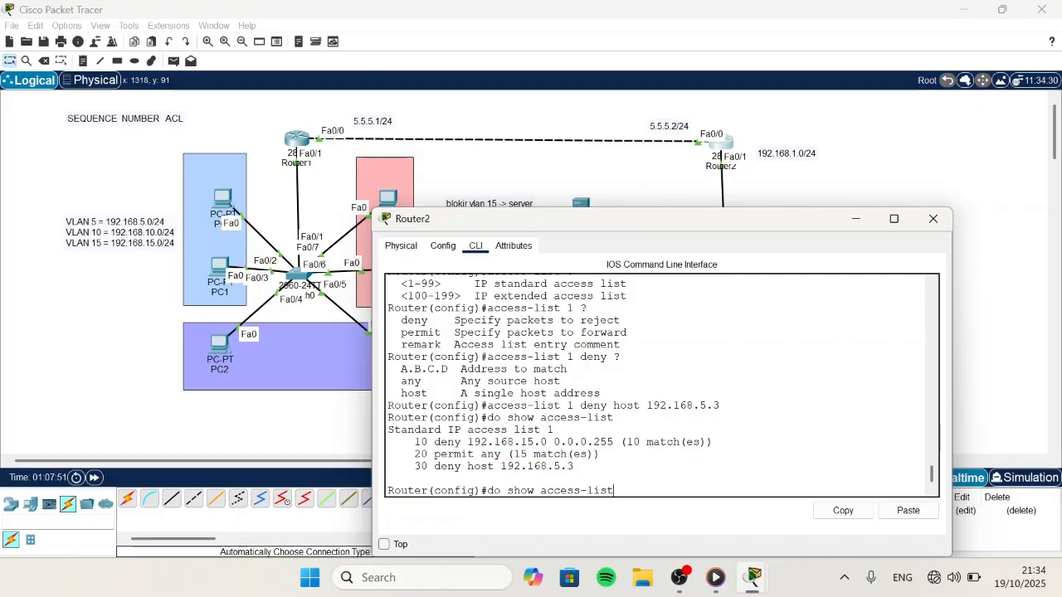
key("Return")
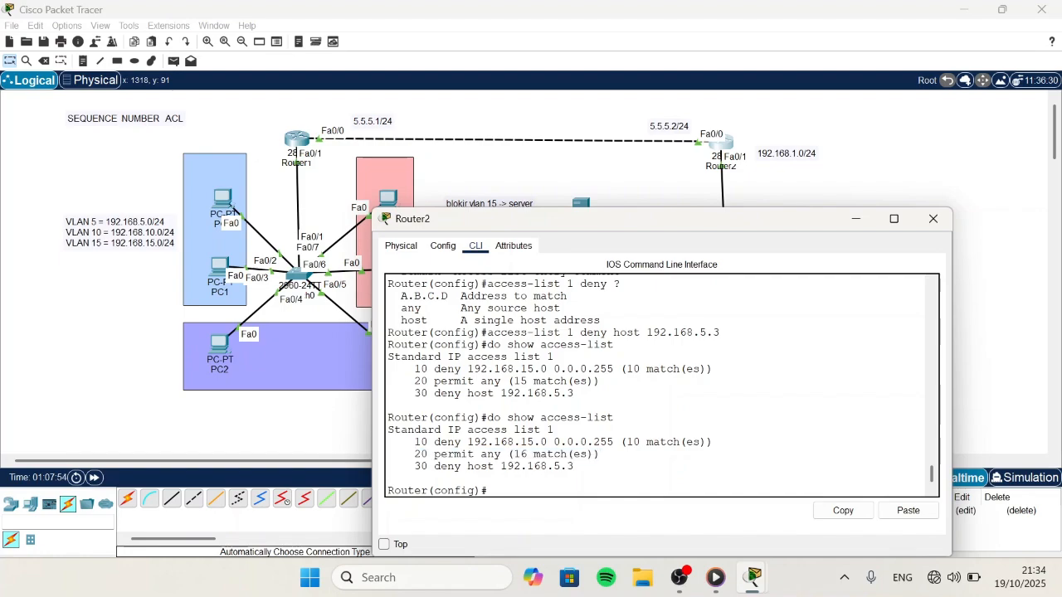
triple_click(573, 454)
triple_click(573, 466)
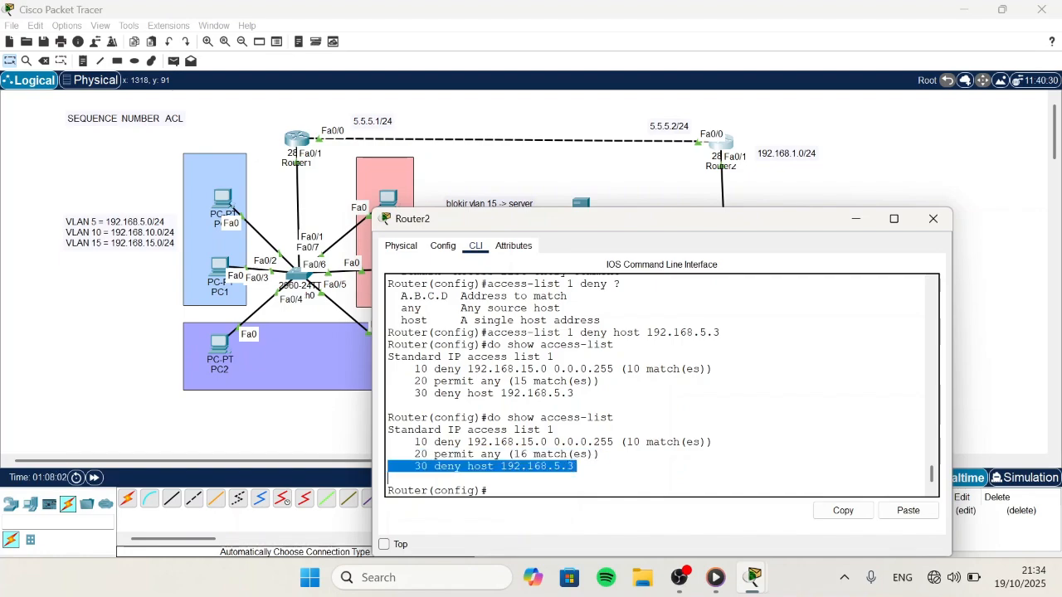
Step: Examine the sequence numbers and processing order of the three entries in Router2's access list 1
left_click_drag(414, 442, 573, 466)
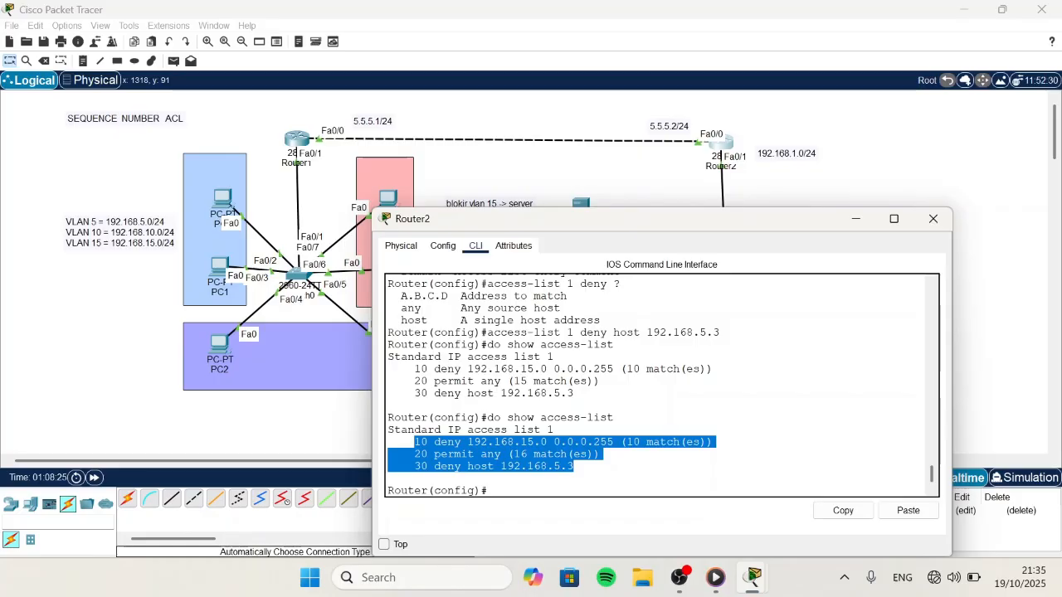
left_click(574, 466)
double_click(420, 441)
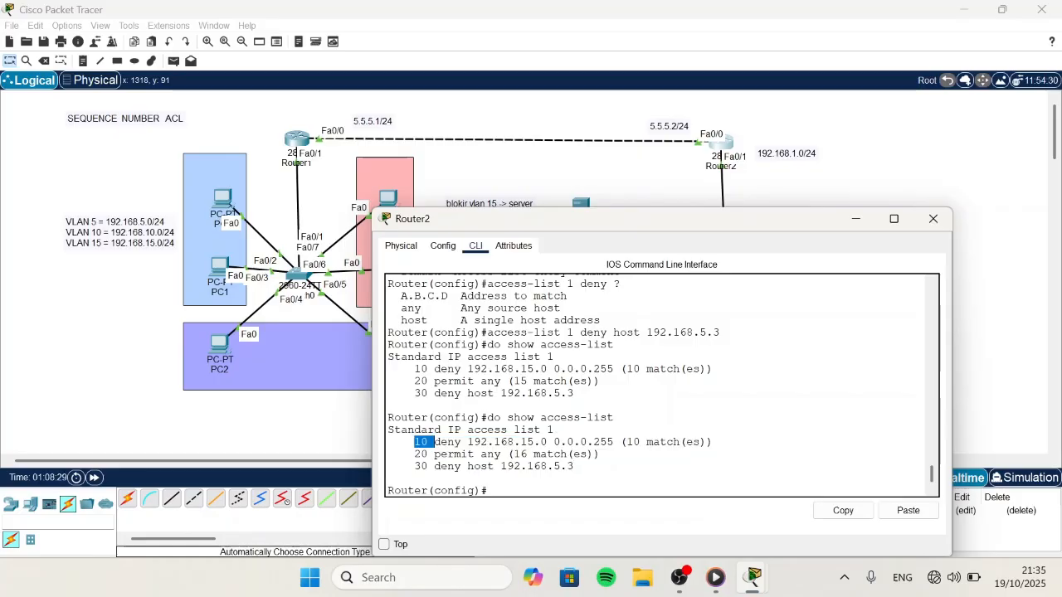
triple_click(421, 442)
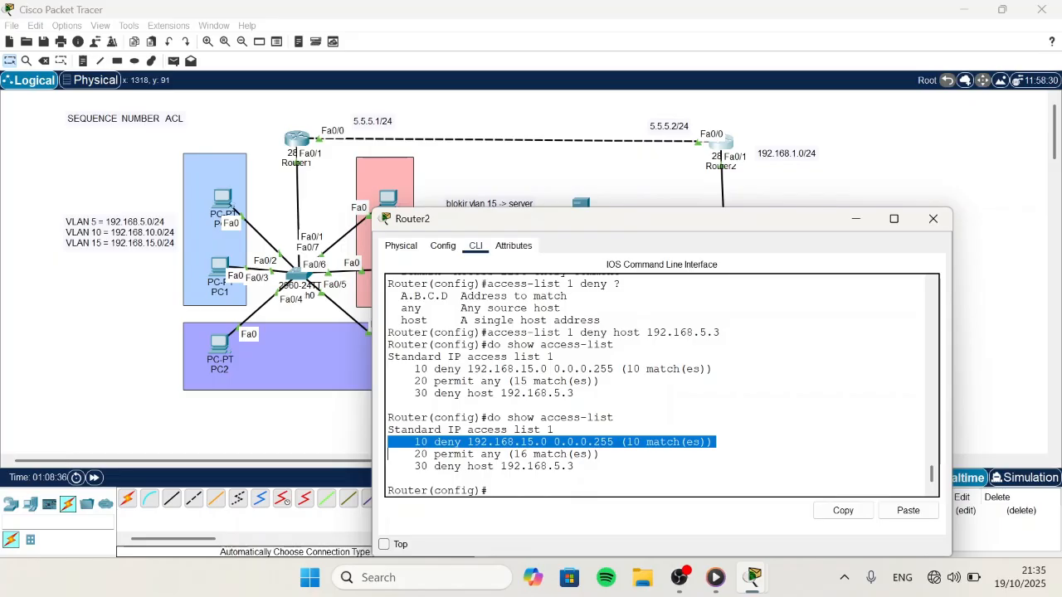
triple_click(388, 457)
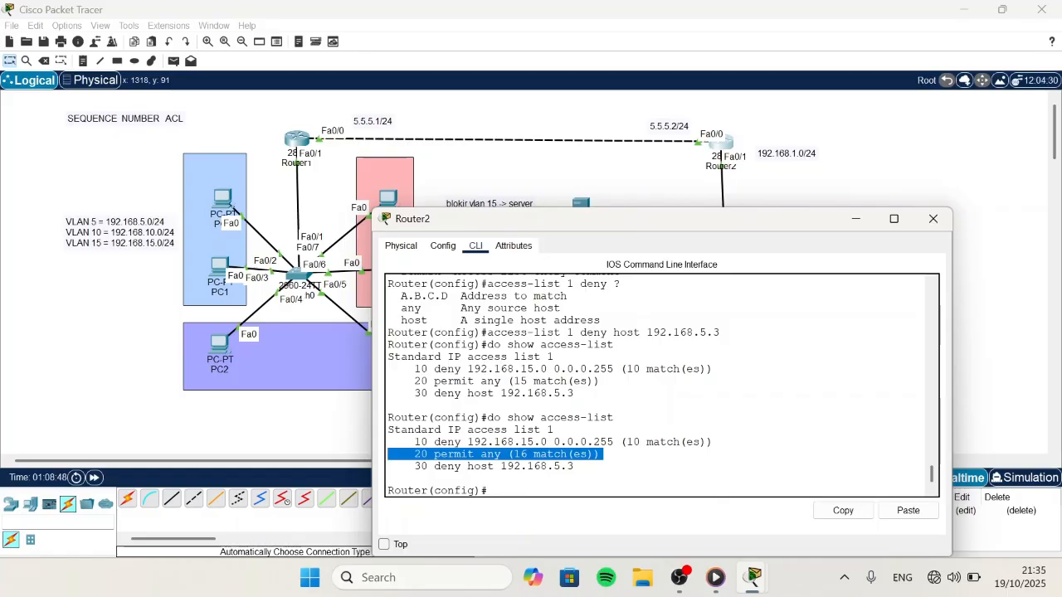
triple_click(388, 467)
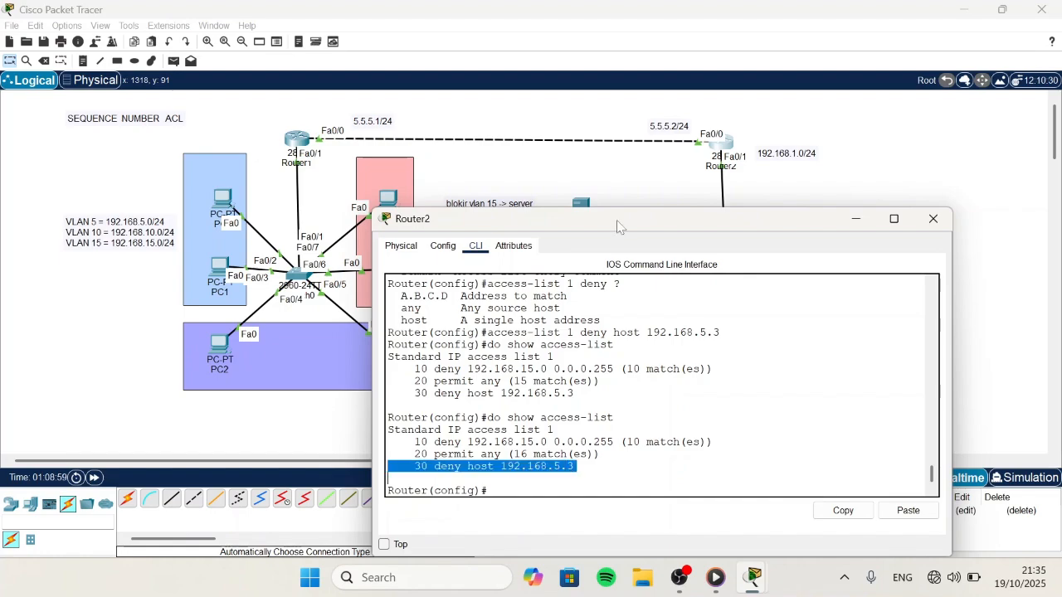
left_click(624, 171)
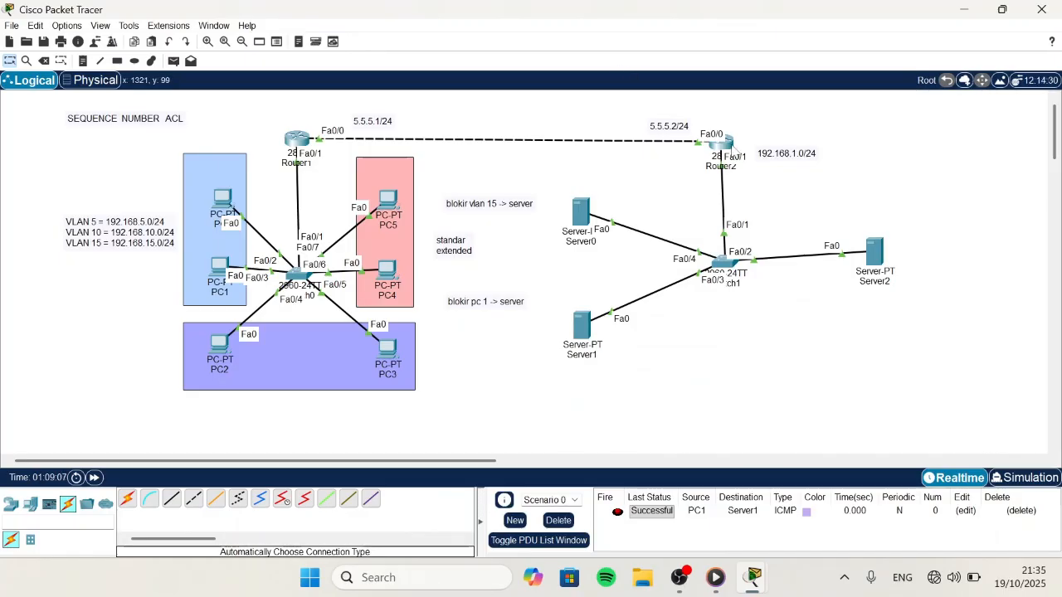
Step: Enter Router2's access list 1 with "ip access-list standar 1" and remove the host deny entry with "no 30"
left_click(733, 147)
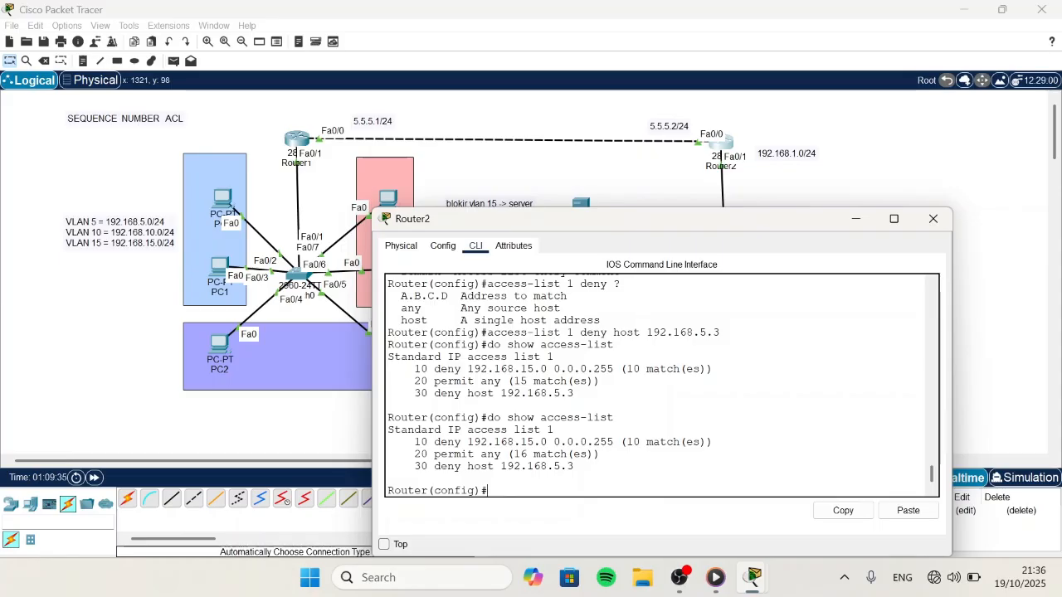
type("en")
key("Return")
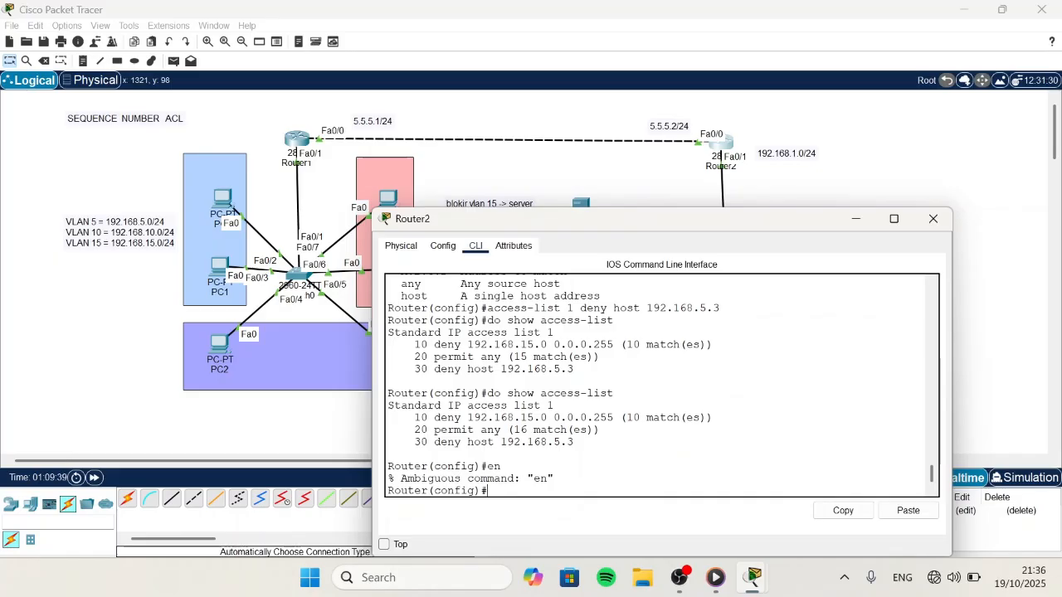
type("ip access-list stan")
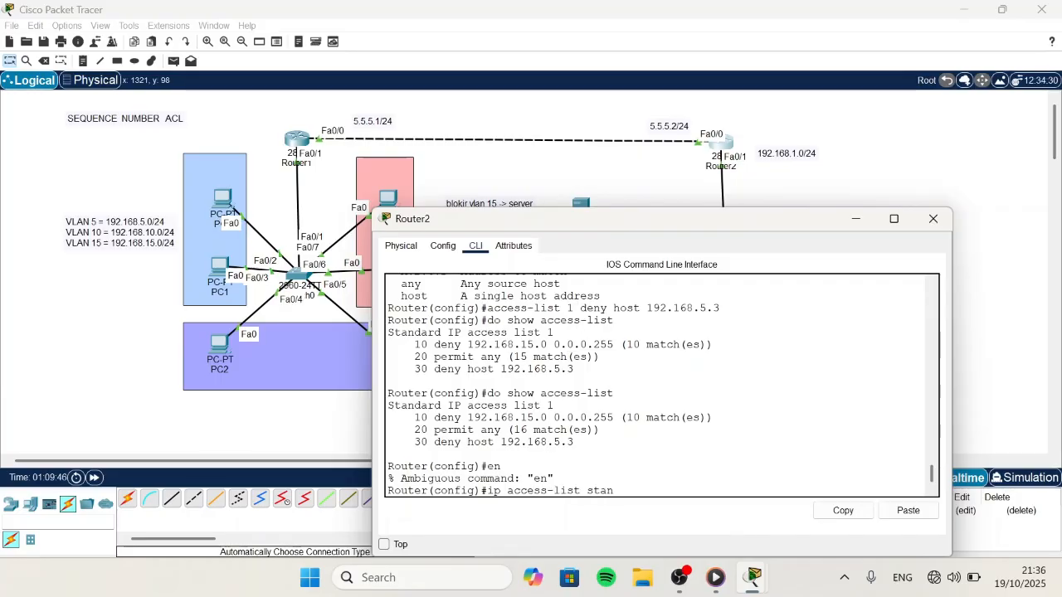
type("dar 1")
key("Return")
type("nfig-std-nacl)#n")
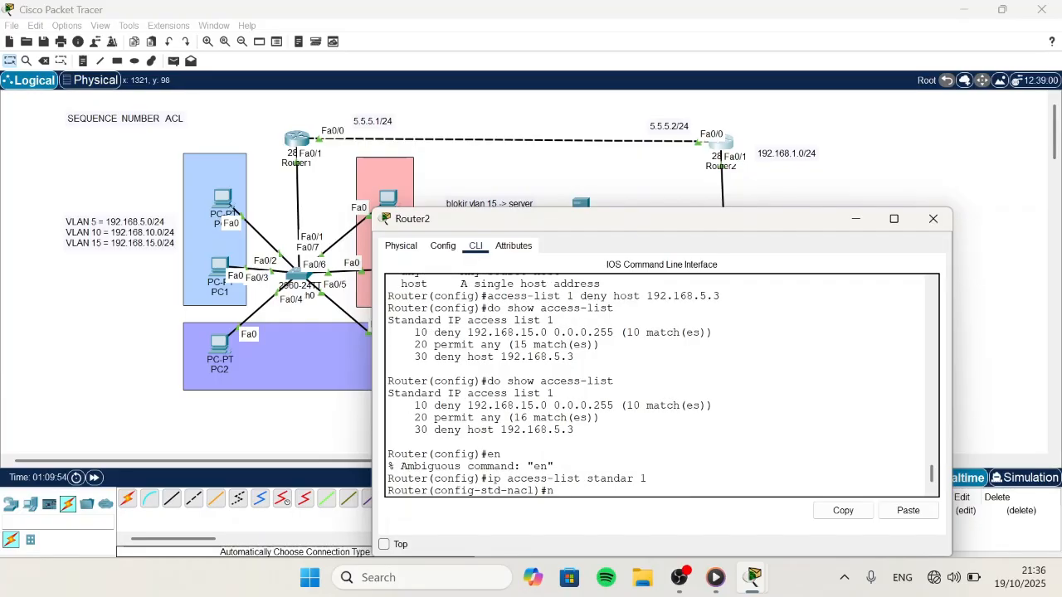
type("o 30")
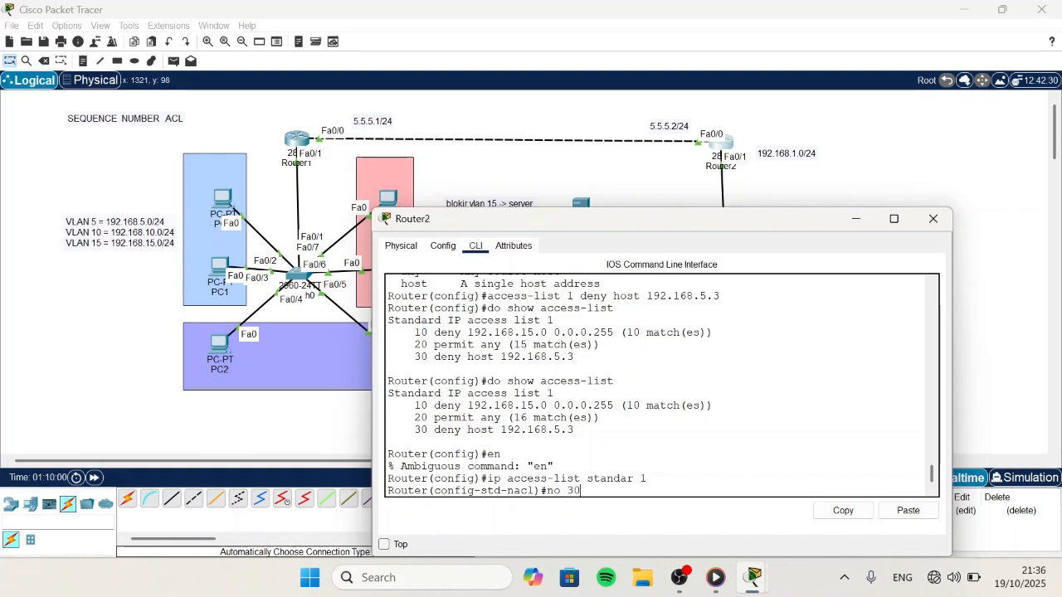
key("Return")
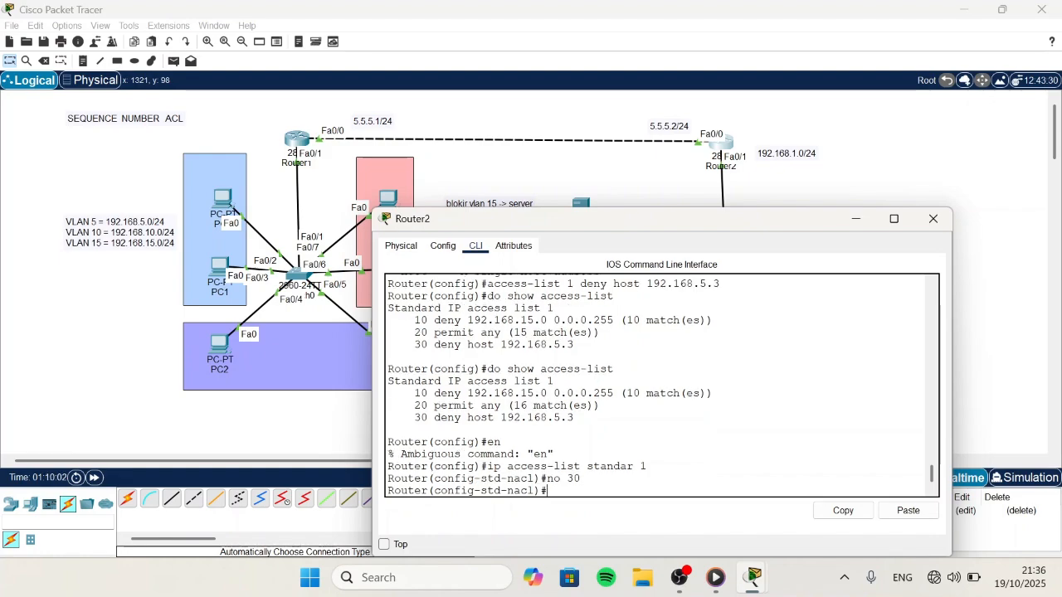
Step: Run "do show access-list" on Router2 and compare the remaining entries with the previous listing
type("d")
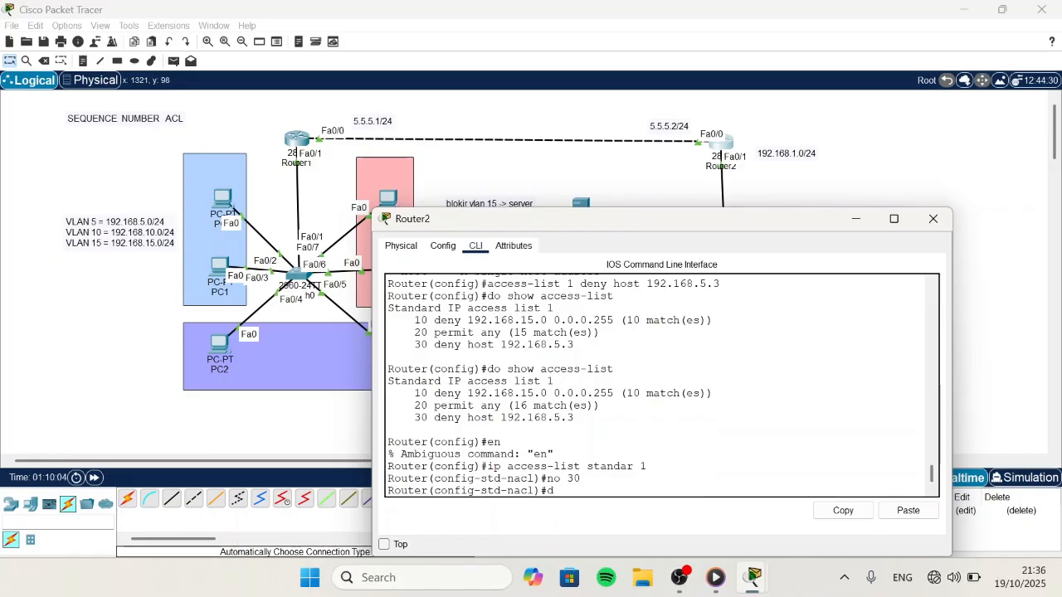
type("o show access-list")
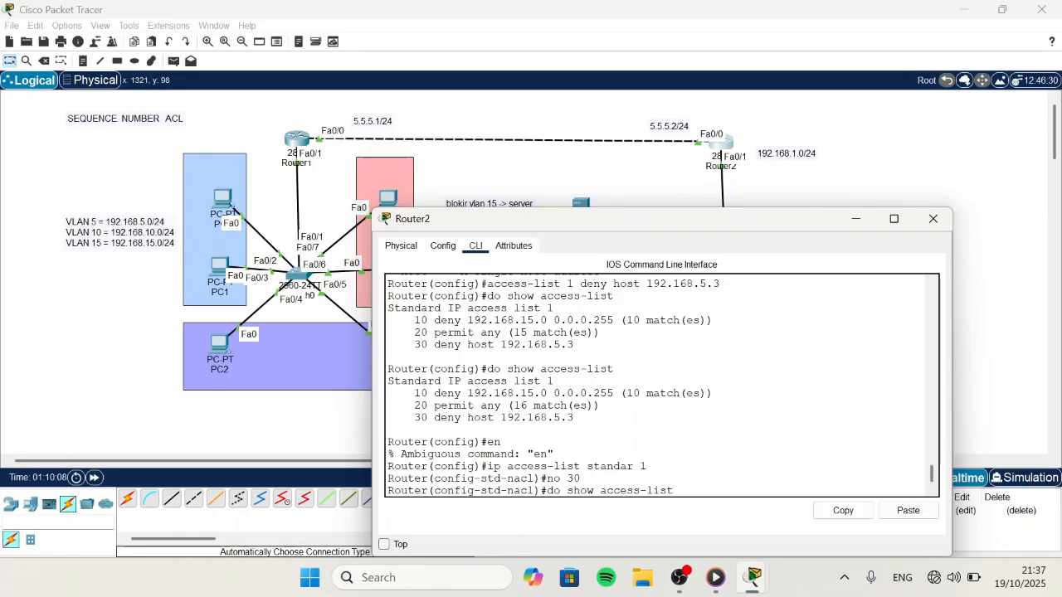
key("Return")
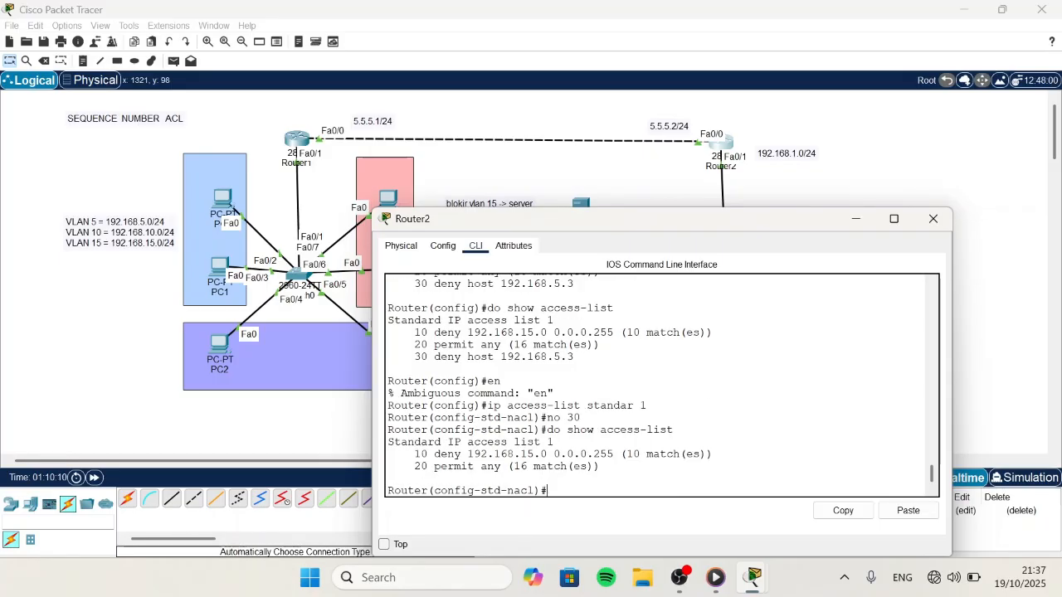
left_click_drag(415, 455, 600, 466)
left_click(600, 466)
left_click_drag(574, 357, 388, 356)
left_click(618, 490)
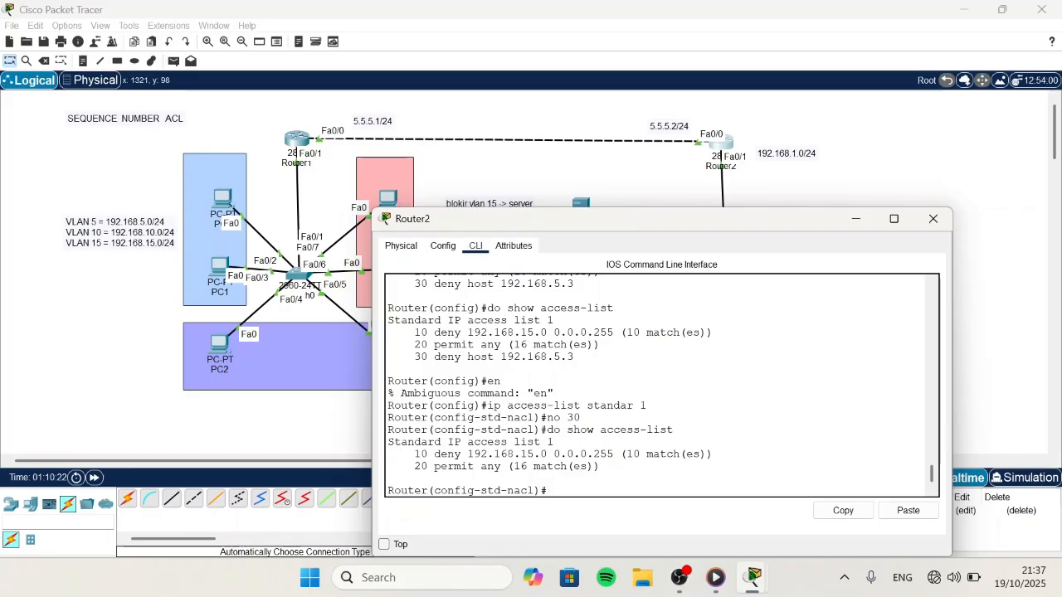
Step: Insert "12 deny host 192.168.5.3" into Router2's access list 1 and check its position with "do show access-list"
type("12 deny host 192.168.5.3")
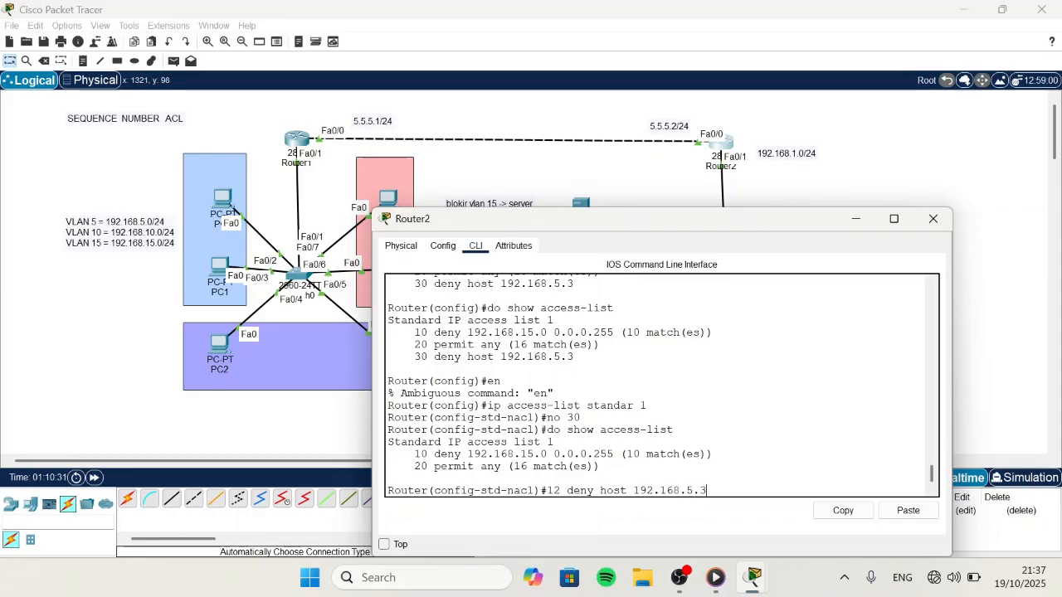
key("Return")
type("do show access-list")
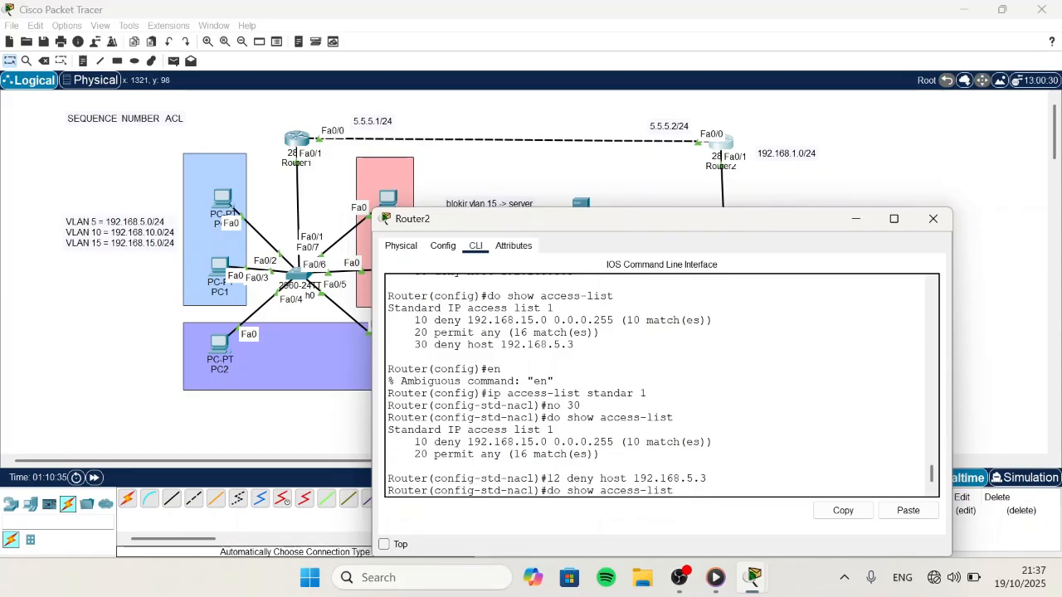
key("Return")
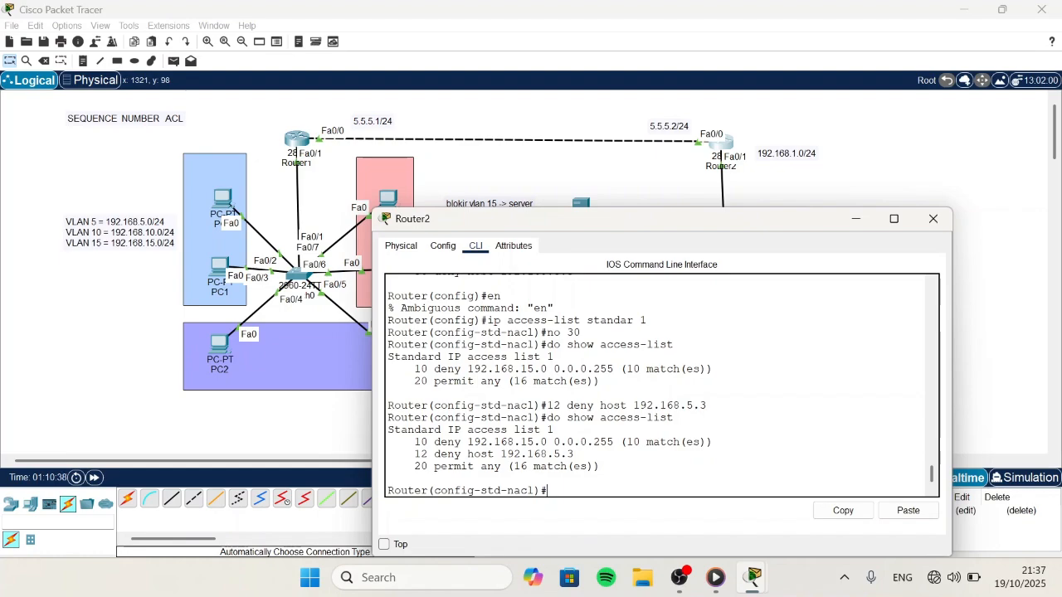
left_click_drag(415, 441, 574, 453)
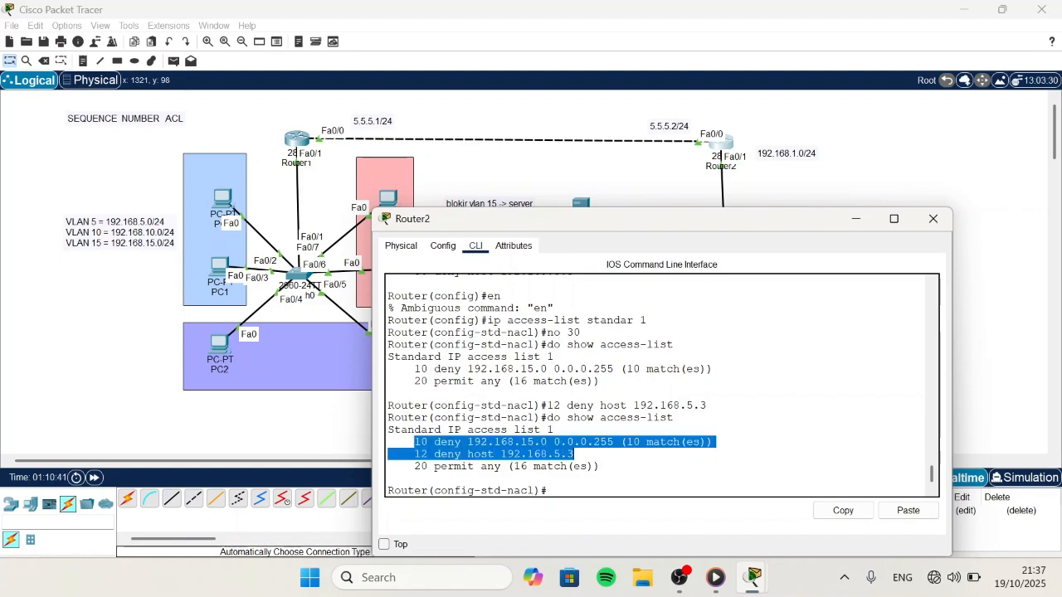
left_click(571, 453)
triple_click(571, 454)
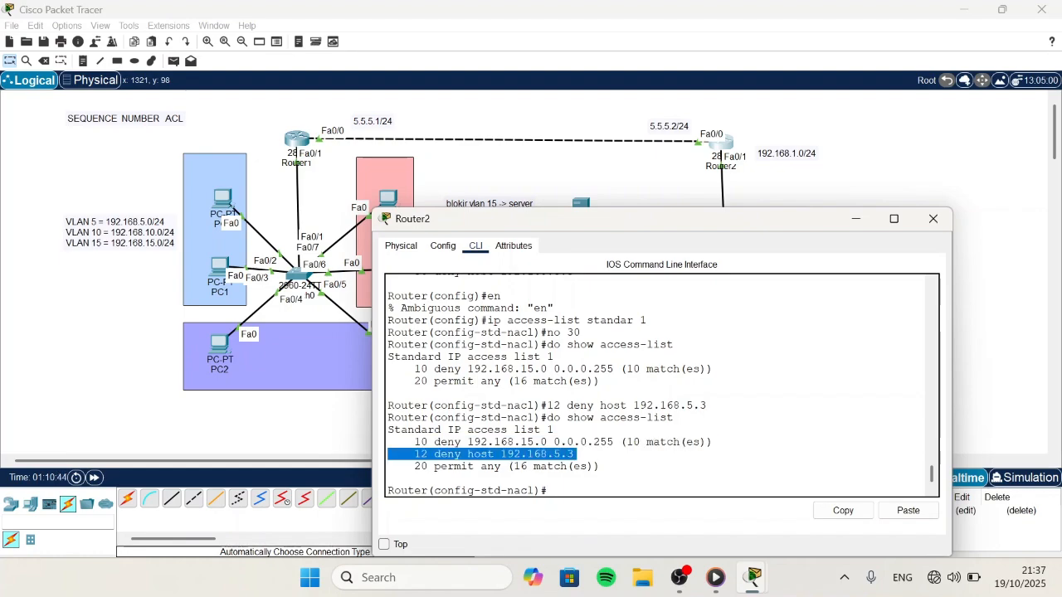
triple_click(571, 454)
double_click(571, 453)
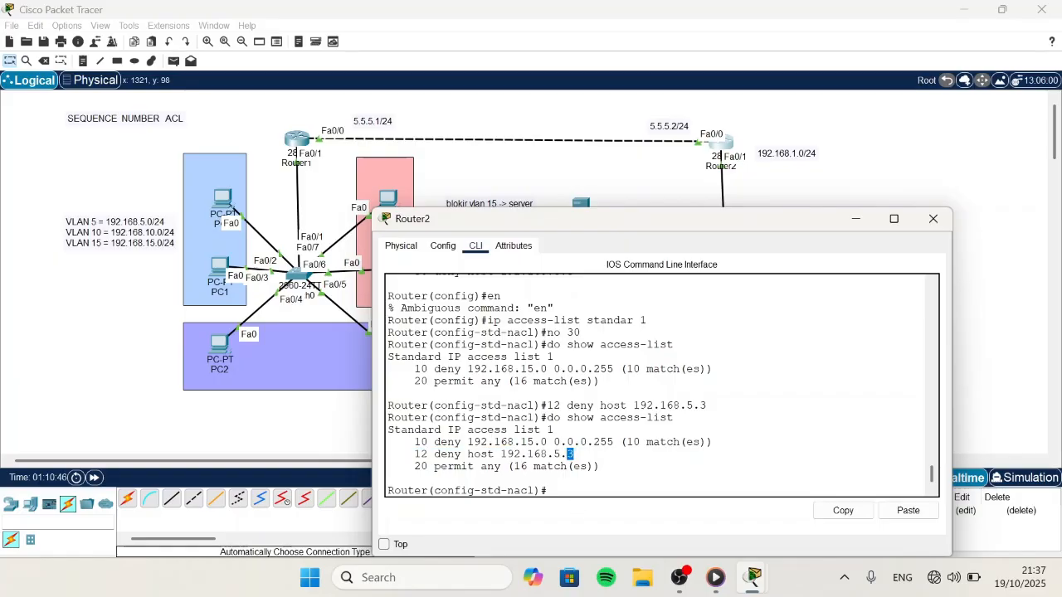
left_click(572, 454)
left_click(559, 183)
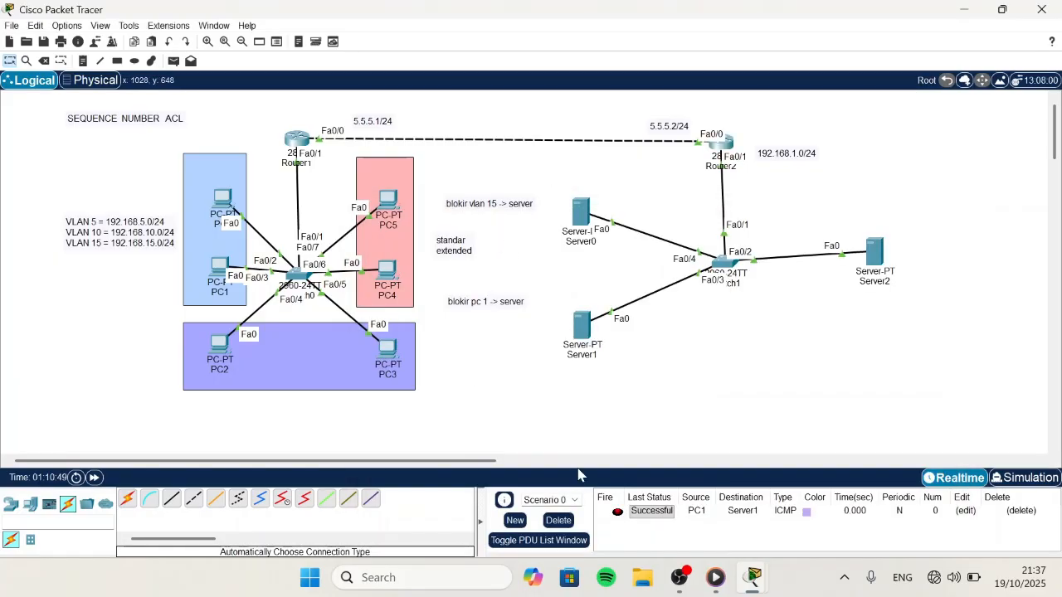
Step: Clear the PDU test list and send simple PDUs from PC1 to Server1, Server0 and Server2
left_click(557, 520)
key("p")
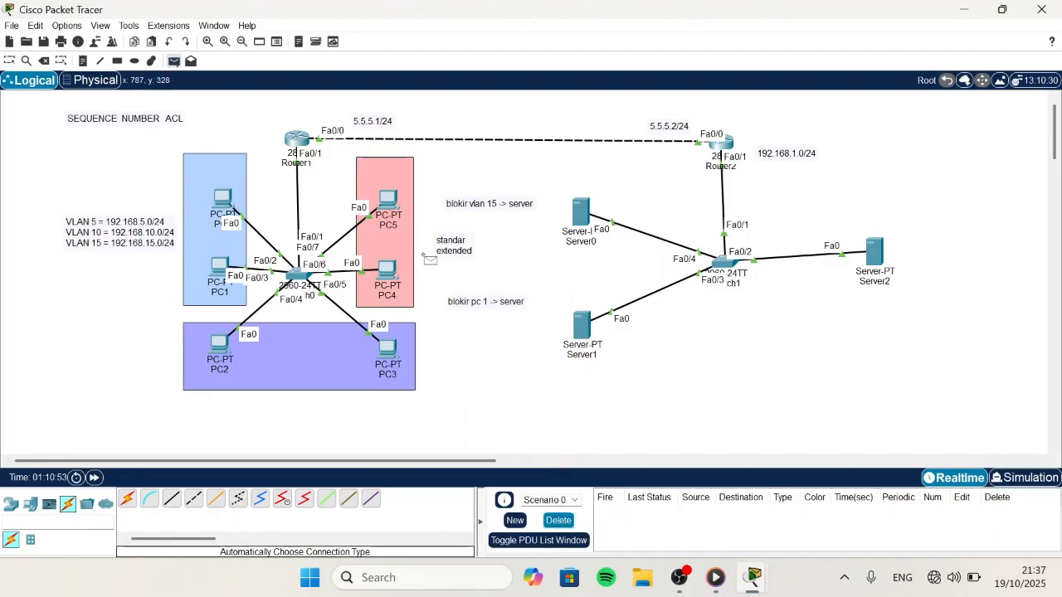
left_click(221, 264)
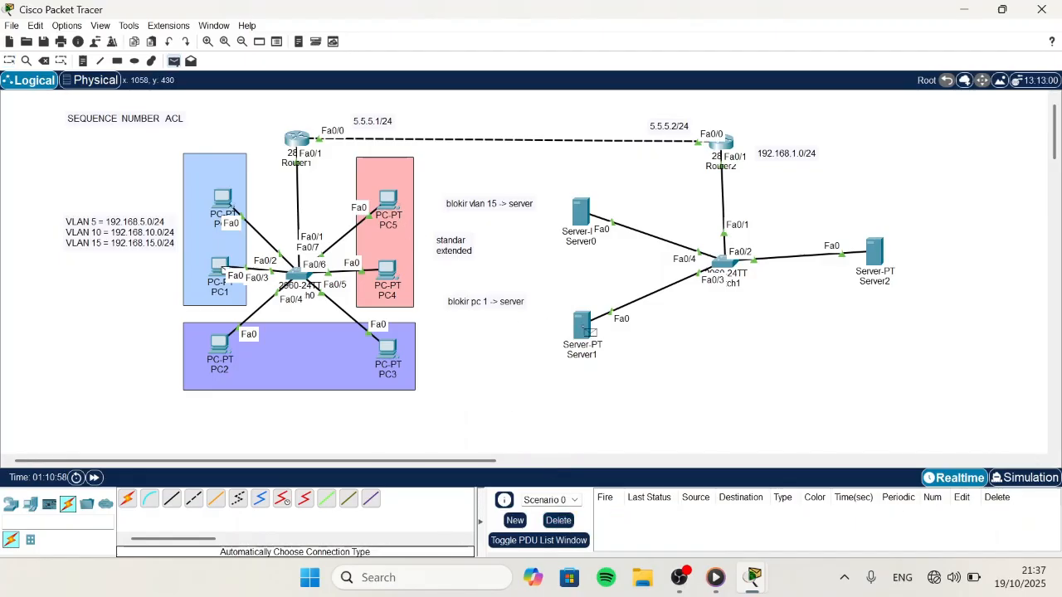
left_click(582, 326)
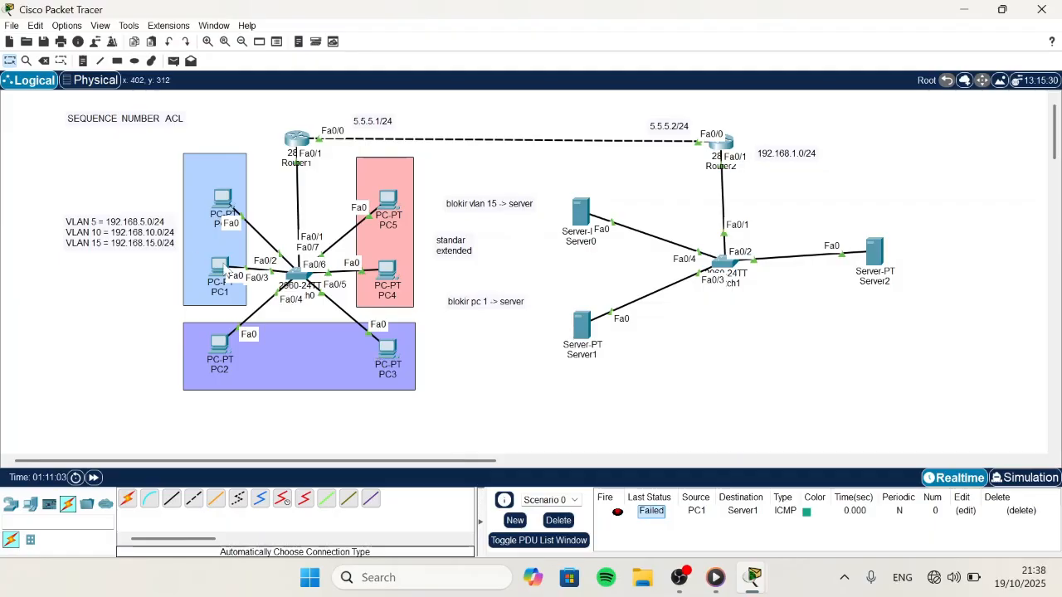
key("p")
left_click(219, 266)
left_click(580, 212)
key("p")
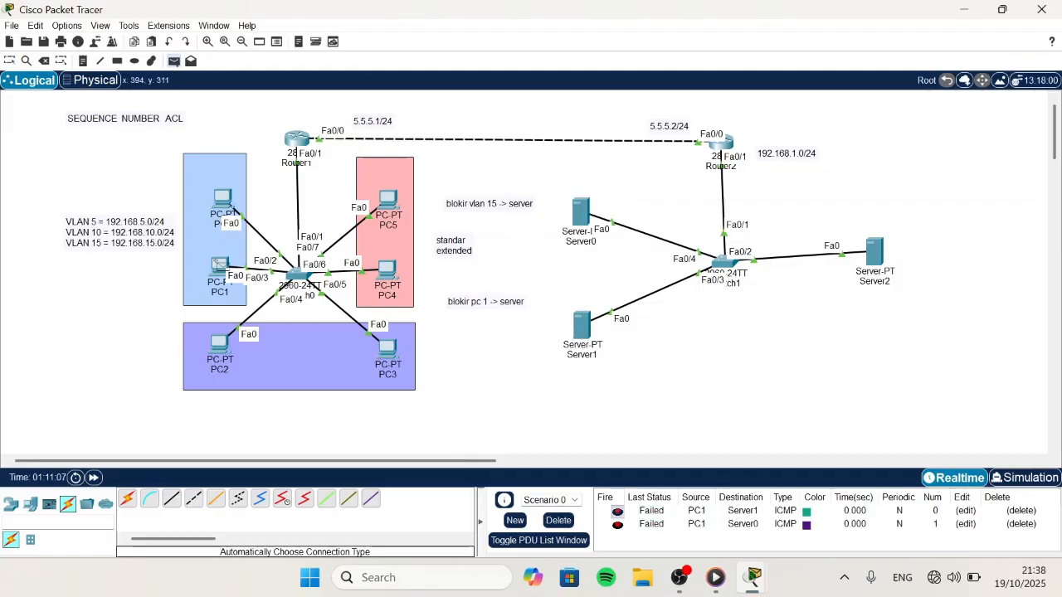
left_click(221, 267)
left_click(875, 253)
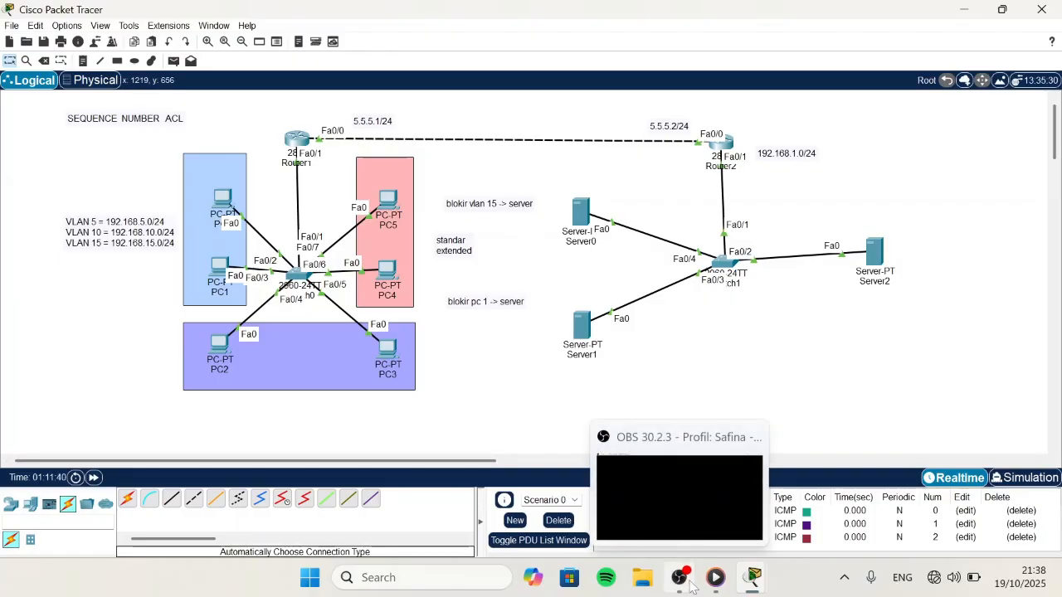
Step: Minimize the main topology window and close the open device windows, including PC0 and Router2
left_click(718, 580)
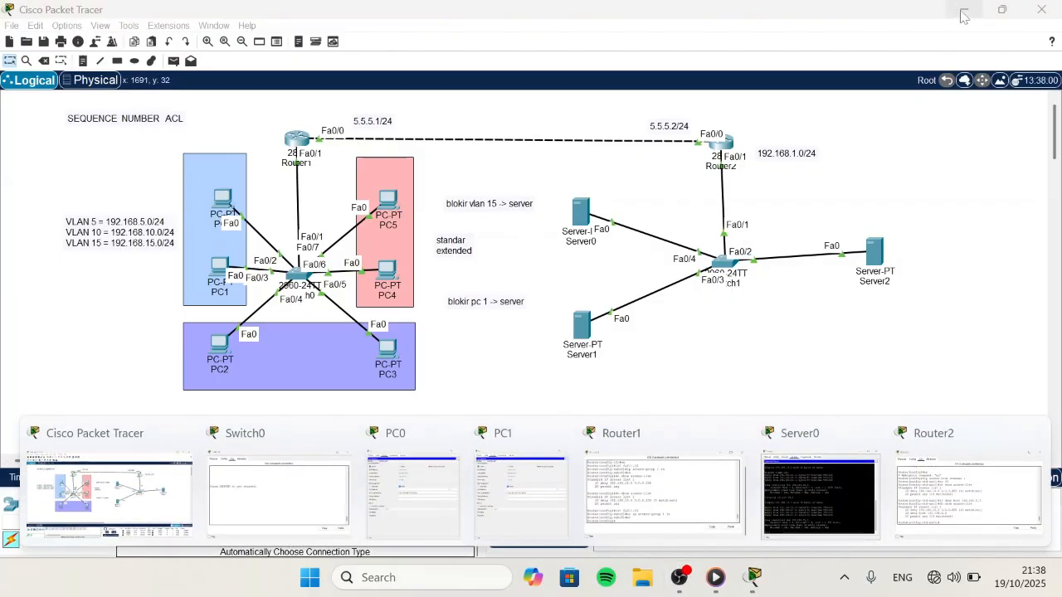
left_click(963, 10)
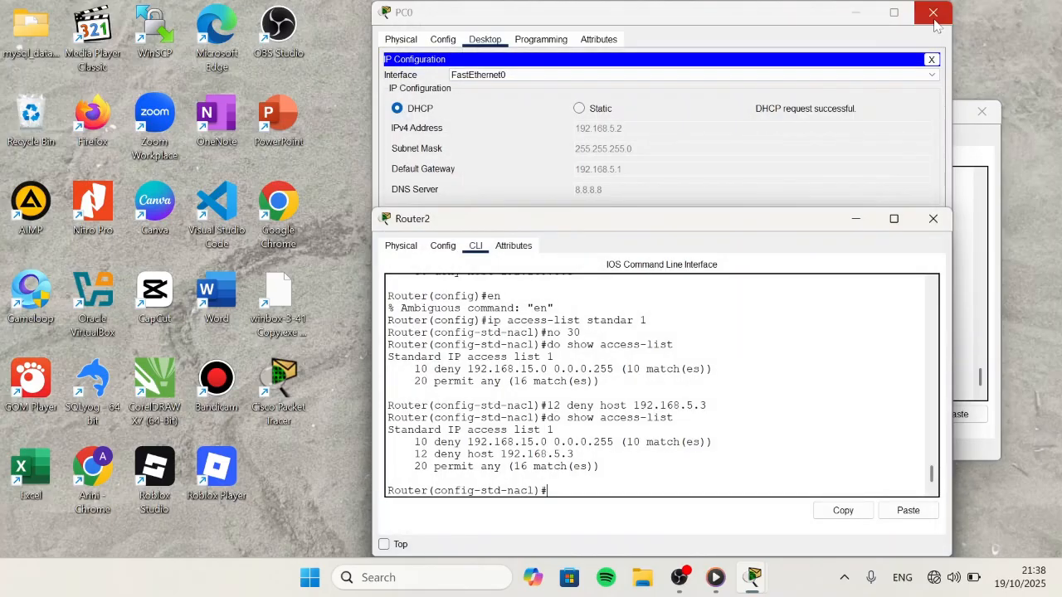
left_click(933, 12)
left_click(982, 111)
left_click(932, 218)
left_click(933, 244)
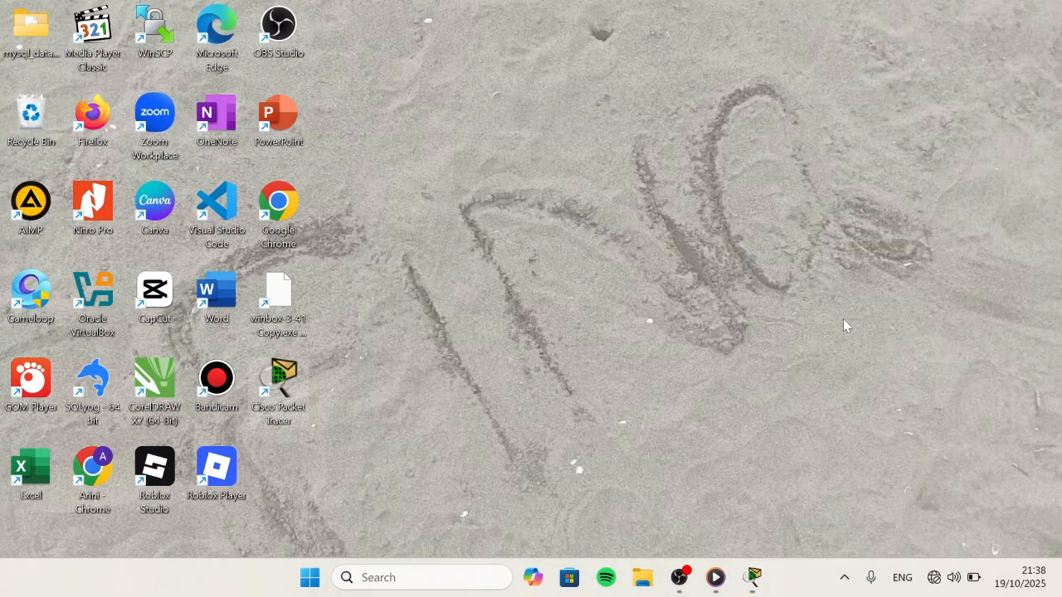